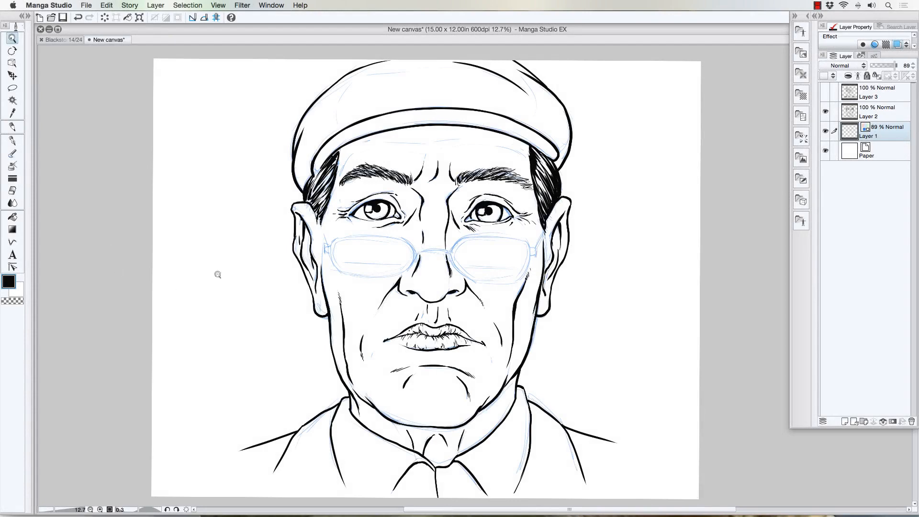
- Add a new layer directly above Layer 2 for the shading lines
{"action": "scroll", "coordinate": [268, 312], "scroll_direction": "down", "scroll_amount": 1}
{"action": "scroll", "coordinate": [268, 312], "scroll_direction": "up", "scroll_amount": 3}
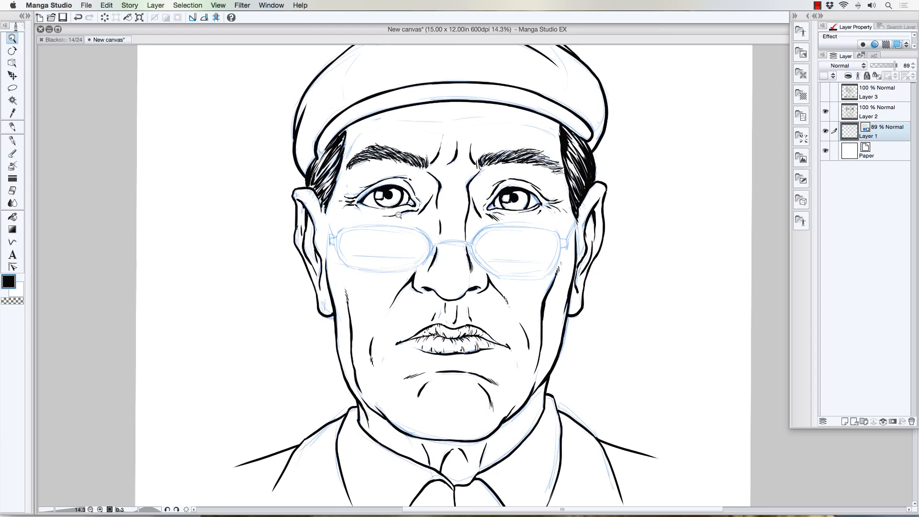
{"action": "left_click_drag", "start_coordinate": [397, 214], "coordinate": [401, 214]}
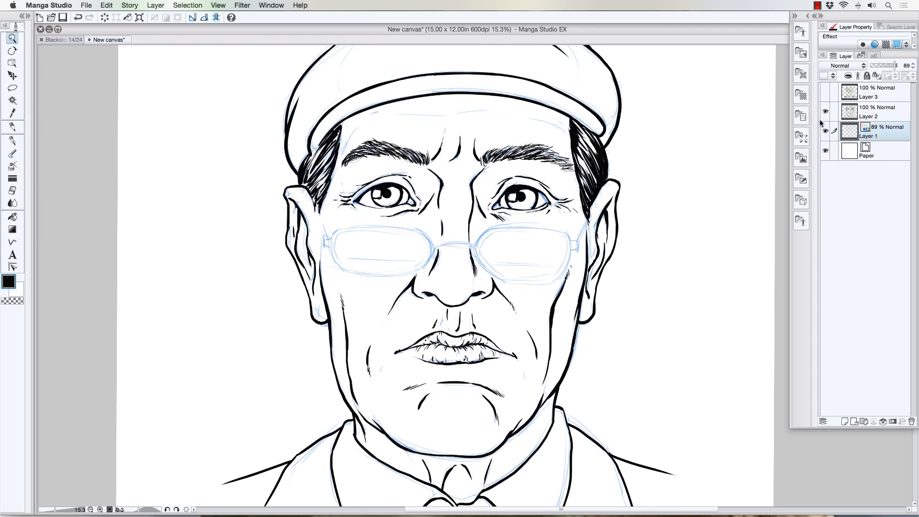
{"action": "left_click", "coordinate": [867, 118]}
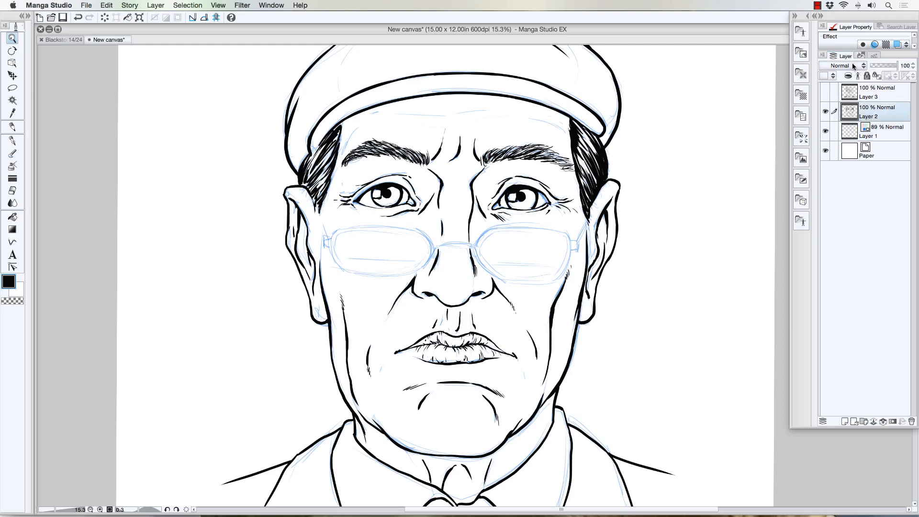
{"action": "left_click", "coordinate": [845, 420]}
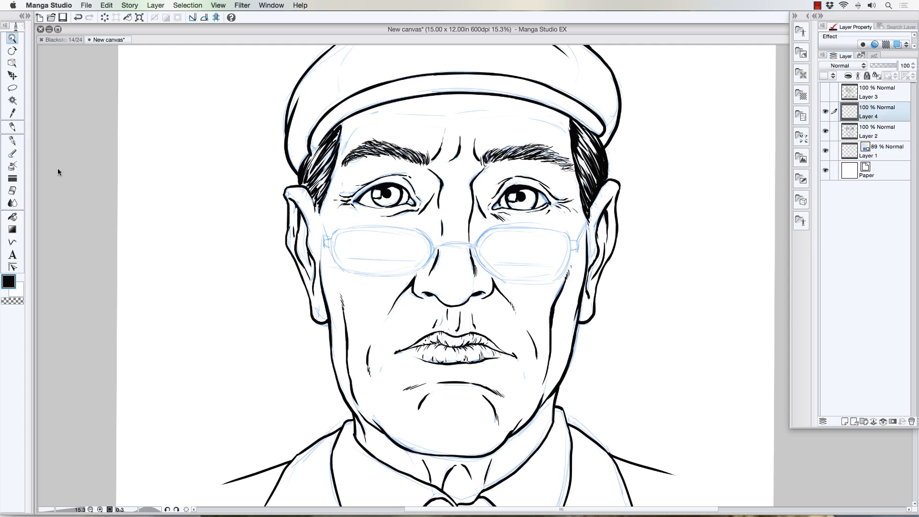
- Try a G-pen test scribble in the blank area beside the face and undo it
{"action": "left_click", "coordinate": [12, 140]}
{"action": "left_click", "coordinate": [32, 18]}
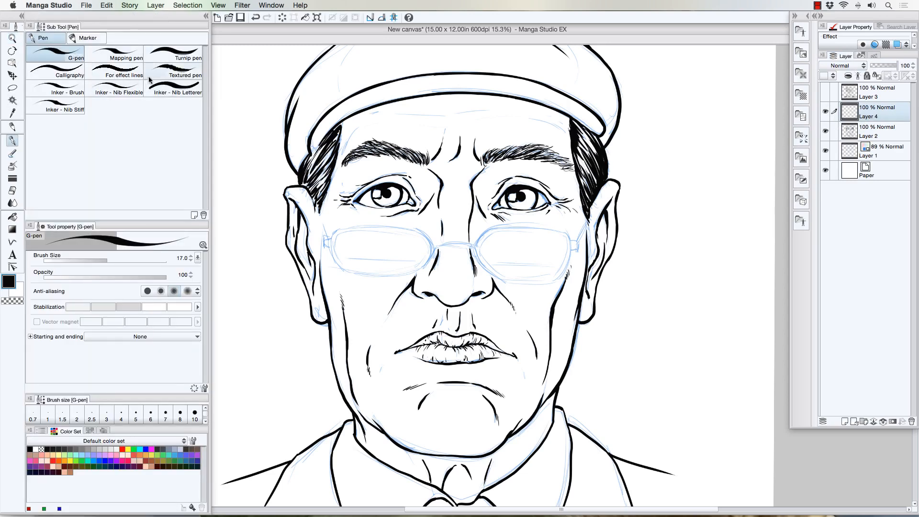
{"action": "left_click", "coordinate": [206, 17]}
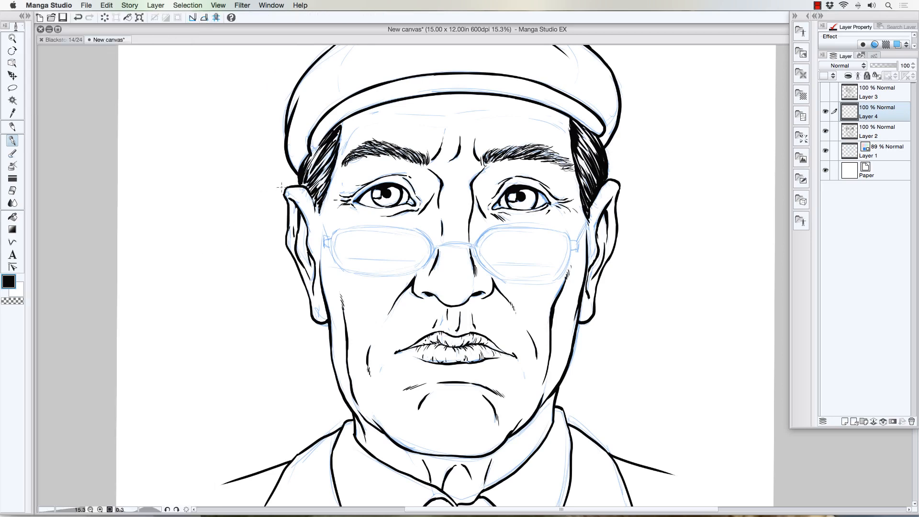
{"action": "mouse_move", "coordinate": [237, 259]}
{"action": "left_mouse_down"}
{"action": "mouse_move", "coordinate": [226, 283]}
{"action": "mouse_move", "coordinate": [184, 260]}
{"action": "left_mouse_up"}
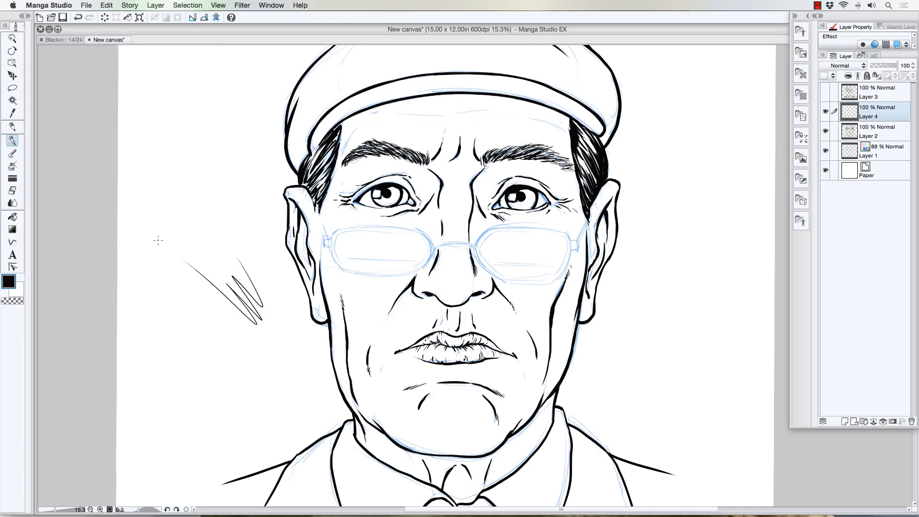
{"action": "key", "text": "super+z"}
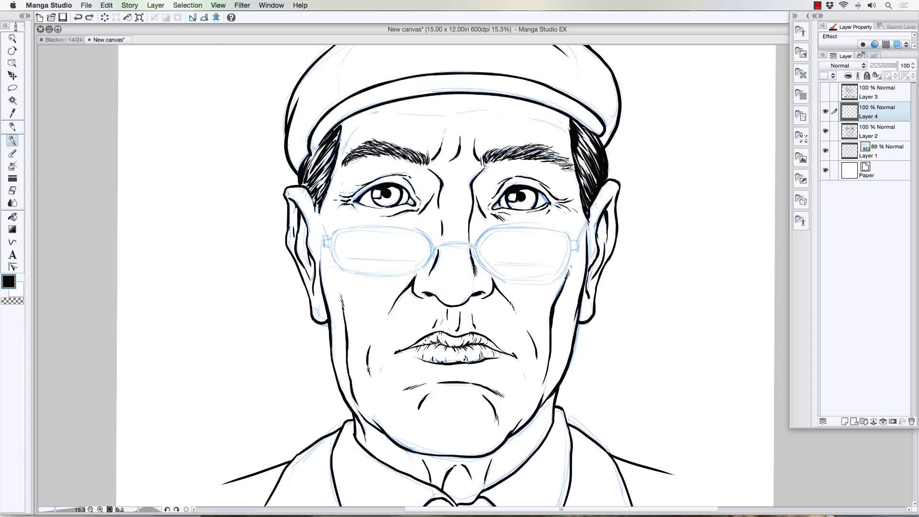
- Hatch the outer corner of the left-hand eye socket with the G-pen, between the eyebrow and the eyelid
{"action": "left_click", "coordinate": [12, 38]}
{"action": "left_click", "coordinate": [317, 144]}
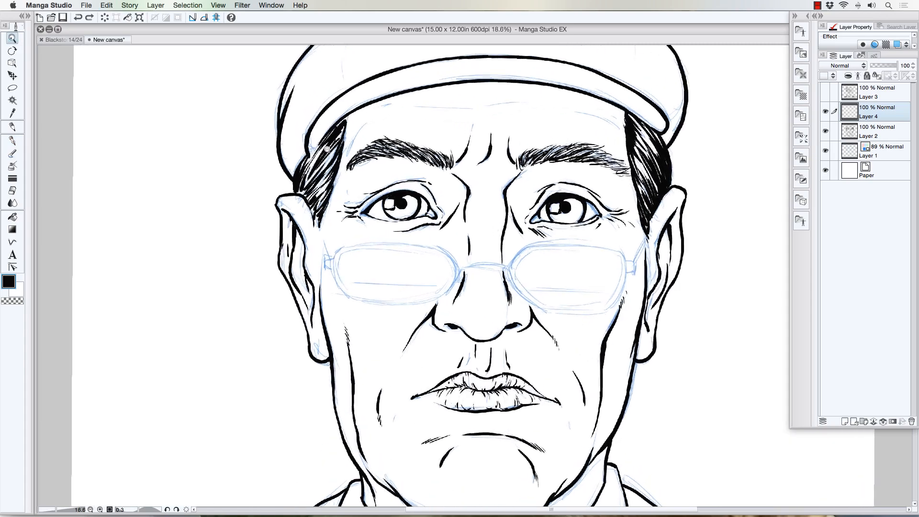
{"action": "left_click", "coordinate": [12, 140]}
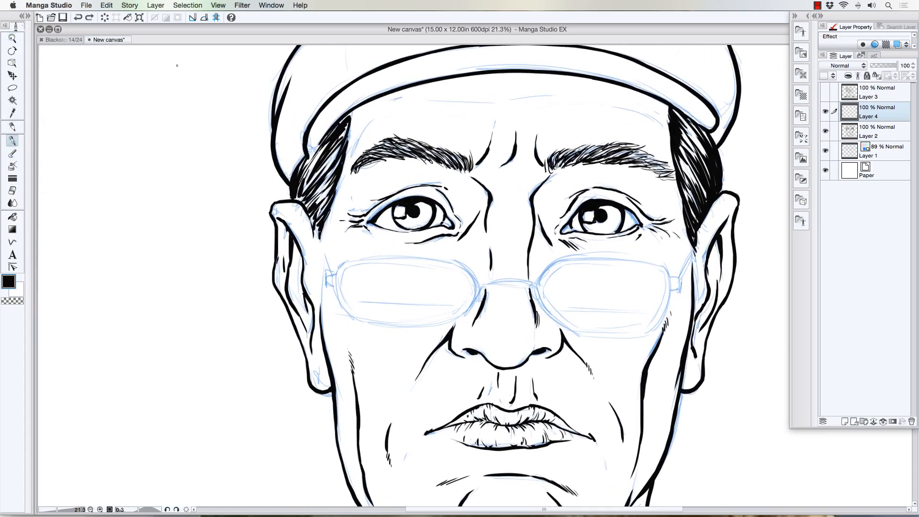
{"action": "mouse_move", "coordinate": [347, 187]}
{"action": "left_mouse_down"}
{"action": "mouse_move", "coordinate": [344, 205]}
{"action": "mouse_move", "coordinate": [353, 195]}
{"action": "mouse_move", "coordinate": [345, 208]}
{"action": "mouse_move", "coordinate": [354, 198]}
{"action": "mouse_move", "coordinate": [353, 211]}
{"action": "mouse_move", "coordinate": [378, 197]}
{"action": "left_mouse_up"}
{"action": "left_click_drag", "start_coordinate": [372, 209], "coordinate": [381, 196]}
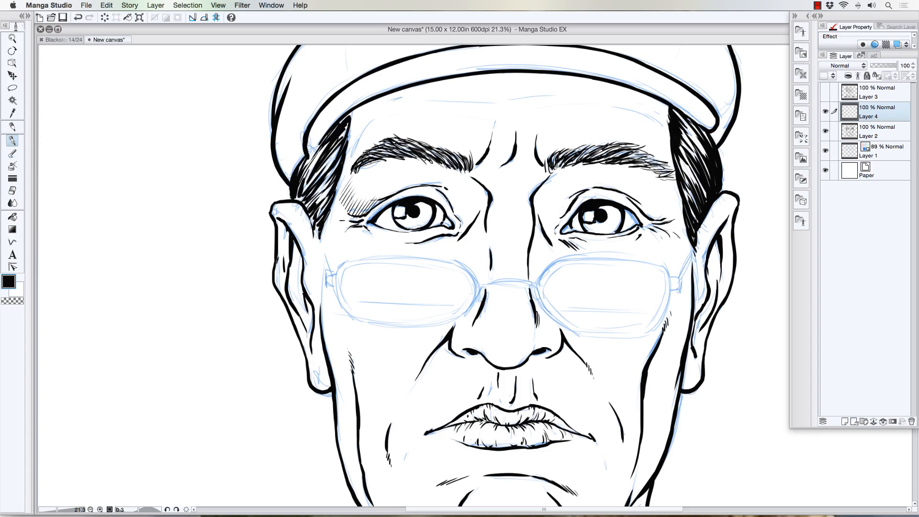
- Try hatching the inner corner of the left-hand eye socket beside the nose bridge, and undo those strokes
{"action": "left_click_drag", "start_coordinate": [452, 208], "coordinate": [465, 226]}
{"action": "mouse_move", "coordinate": [438, 186]}
{"action": "left_mouse_down"}
{"action": "mouse_move", "coordinate": [468, 224]}
{"action": "mouse_move", "coordinate": [479, 210]}
{"action": "left_mouse_up"}
{"action": "mouse_move", "coordinate": [453, 170]}
{"action": "left_mouse_down"}
{"action": "mouse_move", "coordinate": [482, 210]}
{"action": "mouse_move", "coordinate": [489, 199]}
{"action": "left_mouse_up"}
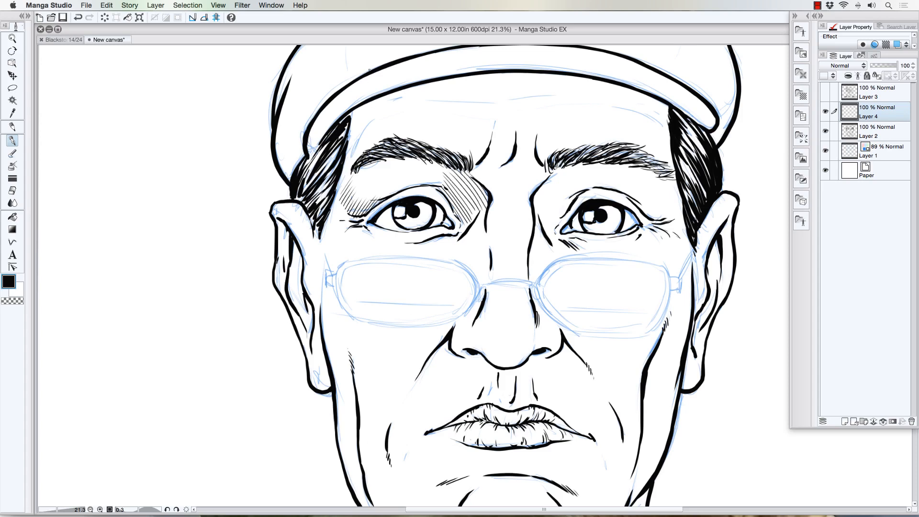
{"action": "key", "text": "super+z"}
{"action": "key", "text": "super+z"}
{"action": "key", "text": "super+z"}
{"action": "key", "text": "super+z"}
{"action": "key", "text": "super+z"}
{"action": "key", "text": "super+z"}
{"action": "key", "text": "super+z"}
{"action": "key", "text": "super+z"}
{"action": "key", "text": "super+z"}
{"action": "key", "text": "super+z"}
{"action": "key", "text": "super+z"}
{"action": "key", "text": "super+z"}
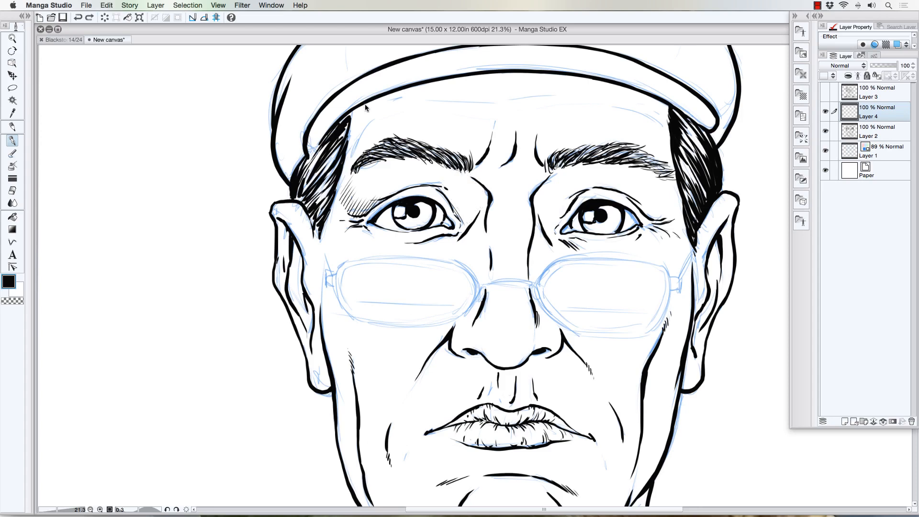
{"action": "key", "text": "super+z"}
- Hatch the inner corner of the left-hand eye socket with closely spaced lines, continuing down beside the nose bridge
{"action": "mouse_move", "coordinate": [442, 189]}
{"action": "left_mouse_down"}
{"action": "mouse_move", "coordinate": [467, 227]}
{"action": "mouse_move", "coordinate": [481, 212]}
{"action": "left_mouse_up"}
{"action": "mouse_move", "coordinate": [453, 171]}
{"action": "left_mouse_down"}
{"action": "mouse_move", "coordinate": [483, 210]}
{"action": "mouse_move", "coordinate": [481, 191]}
{"action": "left_mouse_up"}
{"action": "left_click_drag", "start_coordinate": [479, 188], "coordinate": [490, 203]}
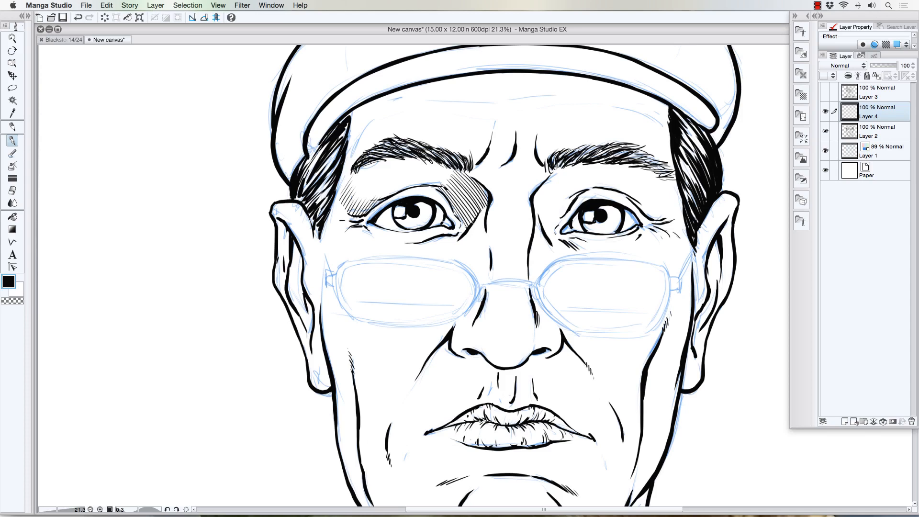
{"action": "left_click_drag", "start_coordinate": [476, 206], "coordinate": [486, 240]}
{"action": "left_click_drag", "start_coordinate": [471, 228], "coordinate": [473, 241]}
- Extend the hatching along the underside of the left-hand eyebrow, above the upper eyelid
{"action": "mouse_move", "coordinate": [450, 165]}
{"action": "left_mouse_down"}
{"action": "mouse_move", "coordinate": [458, 183]}
{"action": "mouse_move", "coordinate": [445, 188]}
{"action": "left_mouse_up"}
{"action": "mouse_move", "coordinate": [421, 157]}
{"action": "left_mouse_down"}
{"action": "mouse_move", "coordinate": [439, 185]}
{"action": "mouse_move", "coordinate": [413, 165]}
{"action": "left_mouse_up"}
{"action": "left_click_drag", "start_coordinate": [400, 158], "coordinate": [407, 165]}
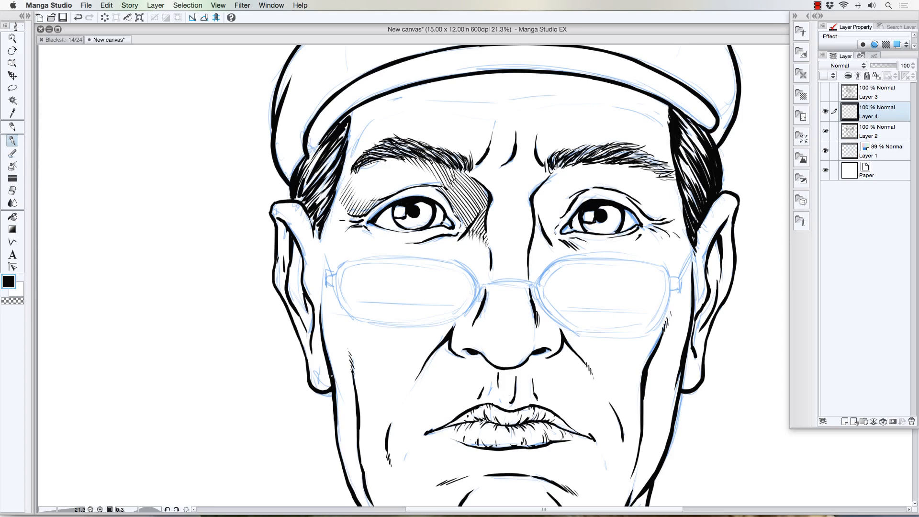
- Hatch the outer edge of the left-hand cheek, beside the ear and below the glasses
{"action": "mouse_move", "coordinate": [333, 374]}
{"action": "left_mouse_down"}
{"action": "mouse_move", "coordinate": [340, 384]}
{"action": "mouse_move", "coordinate": [334, 351]}
{"action": "left_mouse_up"}
{"action": "left_click_drag", "start_coordinate": [325, 340], "coordinate": [343, 359]}
{"action": "mouse_move", "coordinate": [322, 327]}
{"action": "left_mouse_down"}
{"action": "mouse_move", "coordinate": [338, 344]}
{"action": "mouse_move", "coordinate": [333, 322]}
{"action": "left_mouse_up"}
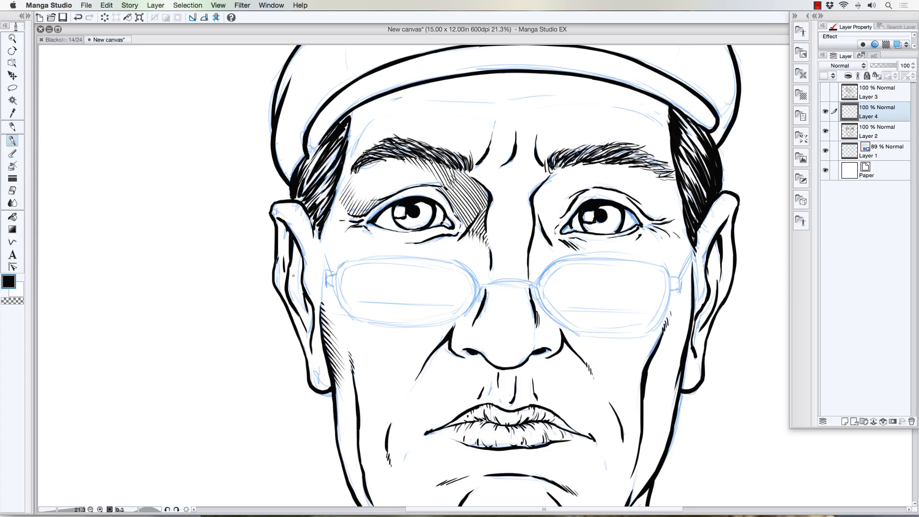
{"action": "left_click", "coordinate": [14, 244]}
{"action": "left_click", "coordinate": [28, 17]}
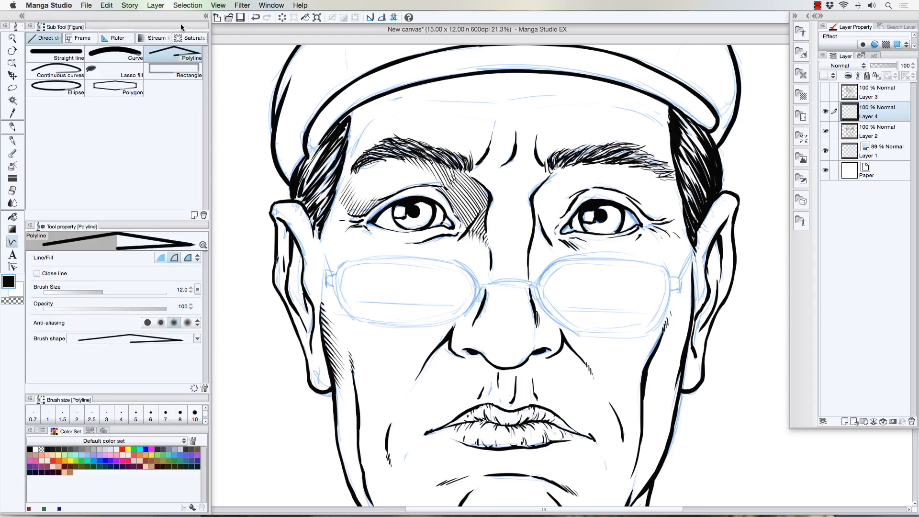
{"action": "left_click", "coordinate": [205, 18]}
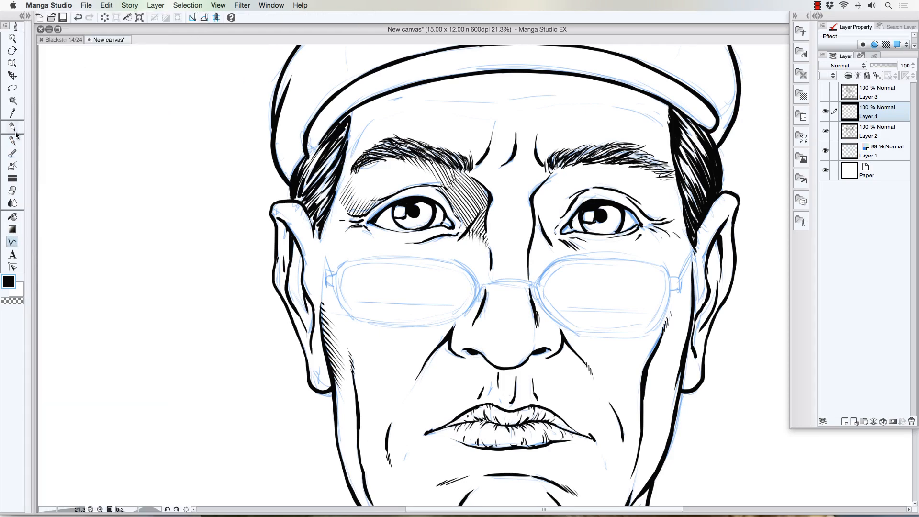
- Hatch the left-hand smile fold and the skin beside the nostril with the pen, and toggle Layer 4's visibility to compare
{"action": "key", "text": "p"}
{"action": "mouse_move", "coordinate": [430, 360]}
{"action": "left_mouse_down"}
{"action": "mouse_move", "coordinate": [453, 352]}
{"action": "mouse_move", "coordinate": [417, 387]}
{"action": "left_mouse_up"}
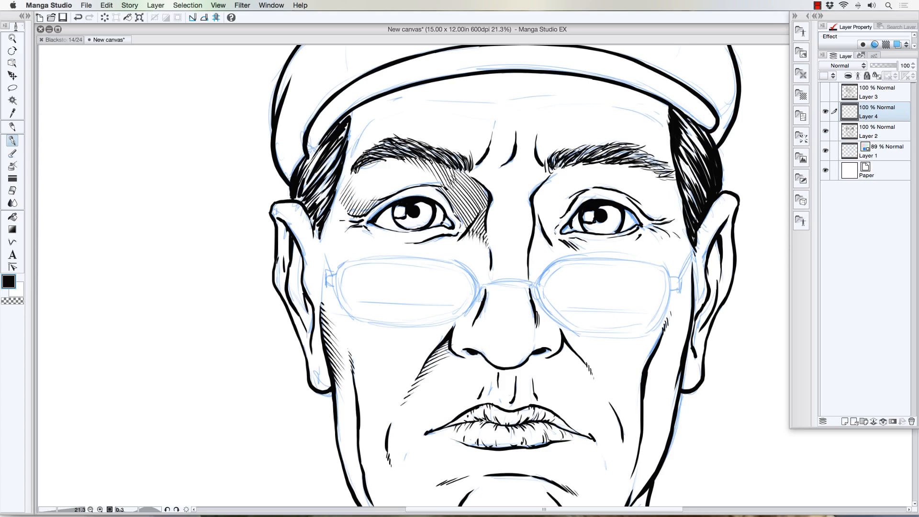
{"action": "mouse_move", "coordinate": [443, 365]}
{"action": "left_mouse_down"}
{"action": "mouse_move", "coordinate": [456, 352]}
{"action": "mouse_move", "coordinate": [449, 346]}
{"action": "mouse_move", "coordinate": [469, 363]}
{"action": "left_mouse_up"}
{"action": "left_click", "coordinate": [826, 111]}
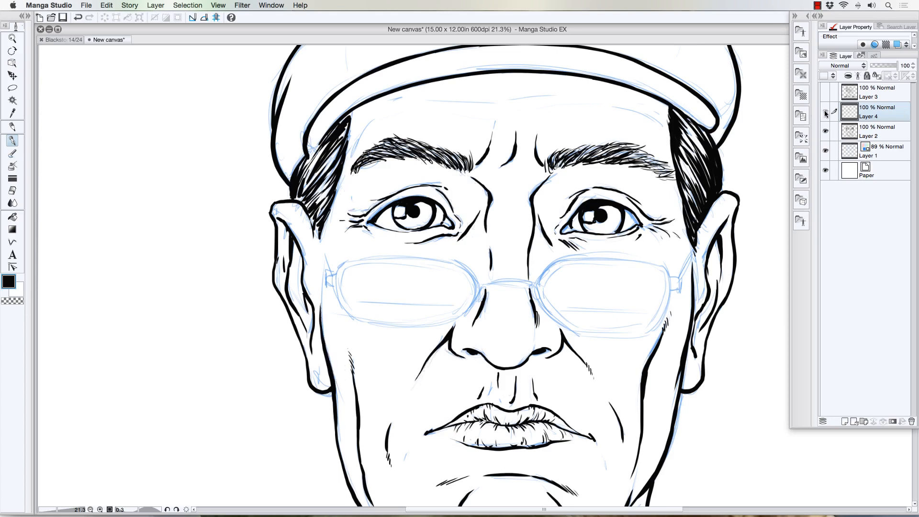
{"action": "left_click", "coordinate": [825, 111]}
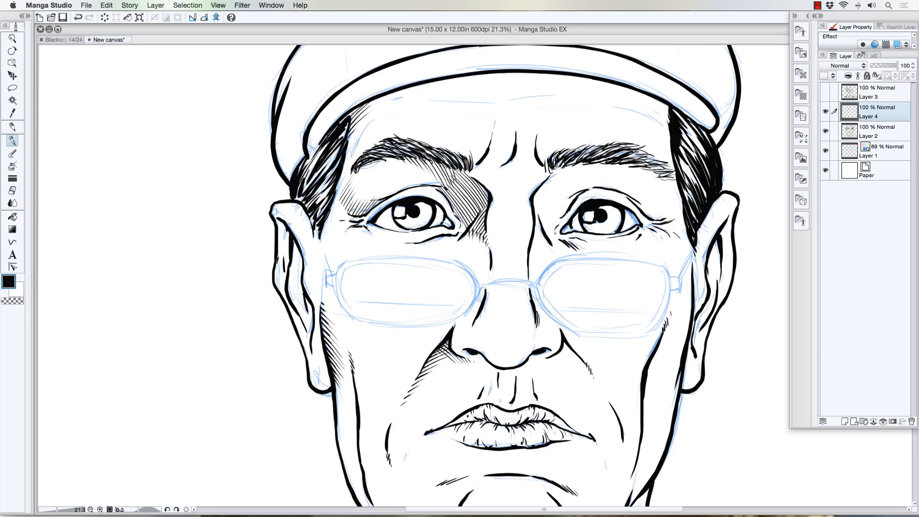
- Hatch the left-hand temple along the hairline, between the cap and the end of the eyebrow
{"action": "mouse_move", "coordinate": [347, 153]}
{"action": "left_mouse_down"}
{"action": "mouse_move", "coordinate": [361, 137]}
{"action": "mouse_move", "coordinate": [350, 160]}
{"action": "left_mouse_up"}
{"action": "mouse_move", "coordinate": [343, 169]}
{"action": "left_mouse_down"}
{"action": "mouse_move", "coordinate": [355, 156]}
{"action": "mouse_move", "coordinate": [351, 163]}
{"action": "left_mouse_up"}
{"action": "left_click_drag", "start_coordinate": [343, 173], "coordinate": [352, 163]}
{"action": "mouse_move", "coordinate": [361, 134]}
{"action": "left_mouse_down"}
{"action": "mouse_move", "coordinate": [371, 124]}
{"action": "mouse_move", "coordinate": [364, 140]}
{"action": "left_mouse_up"}
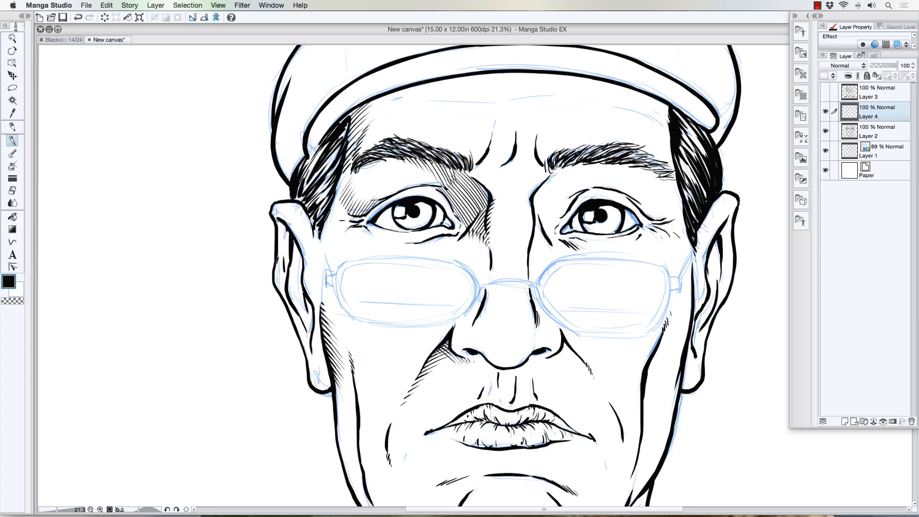
- Hatch the shadows inside the upper left-hand ear and on its earlobe
{"action": "mouse_move", "coordinate": [279, 222]}
{"action": "left_mouse_down"}
{"action": "mouse_move", "coordinate": [292, 241]}
{"action": "mouse_move", "coordinate": [278, 232]}
{"action": "mouse_move", "coordinate": [304, 264]}
{"action": "left_mouse_up"}
{"action": "left_click_drag", "start_coordinate": [309, 341], "coordinate": [307, 351]}
{"action": "mouse_move", "coordinate": [323, 352]}
{"action": "left_mouse_down"}
{"action": "mouse_move", "coordinate": [311, 377]}
{"action": "mouse_move", "coordinate": [318, 387]}
{"action": "left_mouse_up"}
{"action": "left_click_drag", "start_coordinate": [333, 382], "coordinate": [322, 388]}
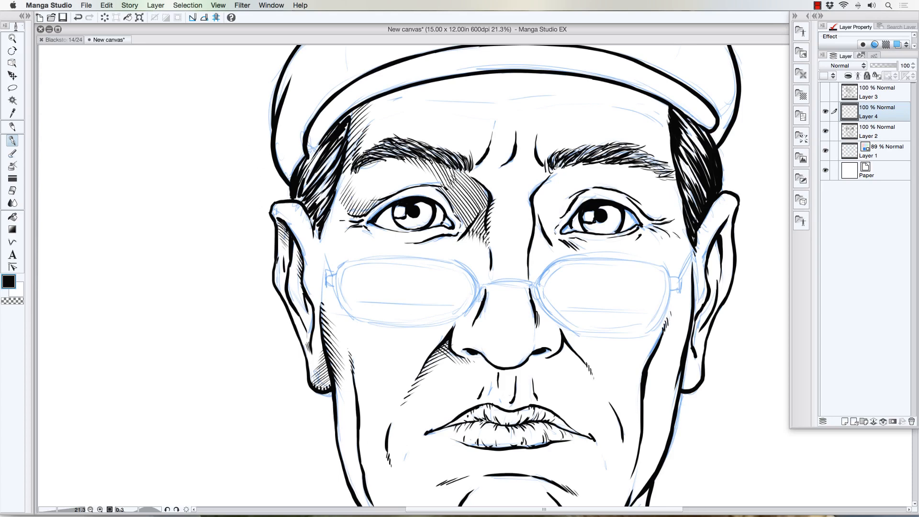
- Cross-hatch the shadow inside the upper left-hand ear, undoing the stray strokes
{"action": "mouse_move", "coordinate": [263, 239]}
{"action": "left_mouse_down"}
{"action": "mouse_move", "coordinate": [287, 216]}
{"action": "mouse_move", "coordinate": [261, 241]}
{"action": "mouse_move", "coordinate": [278, 230]}
{"action": "left_mouse_up"}
{"action": "key", "text": "ctrl+z"}
{"action": "left_click_drag", "start_coordinate": [282, 249], "coordinate": [295, 261]}
{"action": "left_click_drag", "start_coordinate": [291, 251], "coordinate": [302, 273]}
{"action": "mouse_move", "coordinate": [312, 349]}
{"action": "left_mouse_down"}
{"action": "mouse_move", "coordinate": [328, 395]}
{"action": "mouse_move", "coordinate": [306, 357]}
{"action": "left_mouse_up"}
{"action": "key", "text": "super+z"}
- Hatch the left-hand nostril wing and the side of the nose below the glasses' bridge
{"action": "left_click", "coordinate": [452, 327]}
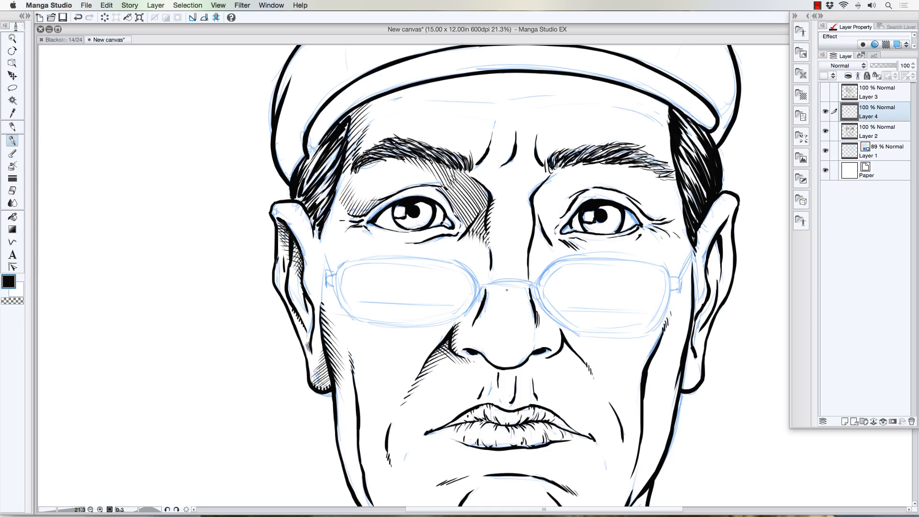
{"action": "mouse_move", "coordinate": [490, 301]}
{"action": "left_mouse_down"}
{"action": "mouse_move", "coordinate": [479, 321]}
{"action": "mouse_move", "coordinate": [492, 315]}
{"action": "mouse_move", "coordinate": [475, 328]}
{"action": "mouse_move", "coordinate": [491, 317]}
{"action": "mouse_move", "coordinate": [475, 330]}
{"action": "mouse_move", "coordinate": [492, 321]}
{"action": "mouse_move", "coordinate": [477, 335]}
{"action": "mouse_move", "coordinate": [492, 323]}
{"action": "mouse_move", "coordinate": [480, 347]}
{"action": "mouse_move", "coordinate": [493, 337]}
{"action": "mouse_move", "coordinate": [482, 353]}
{"action": "left_mouse_up"}
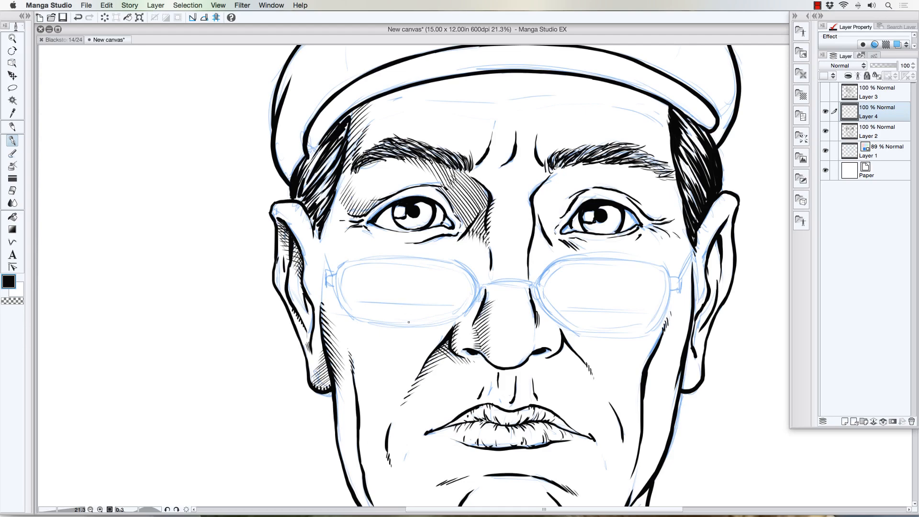
- Hatch the inner corner of the right-hand eye socket, from the eyebrow down beside the nose bridge
{"action": "scroll", "coordinate": [311, 292], "scroll_direction": "down", "scroll_amount": 3}
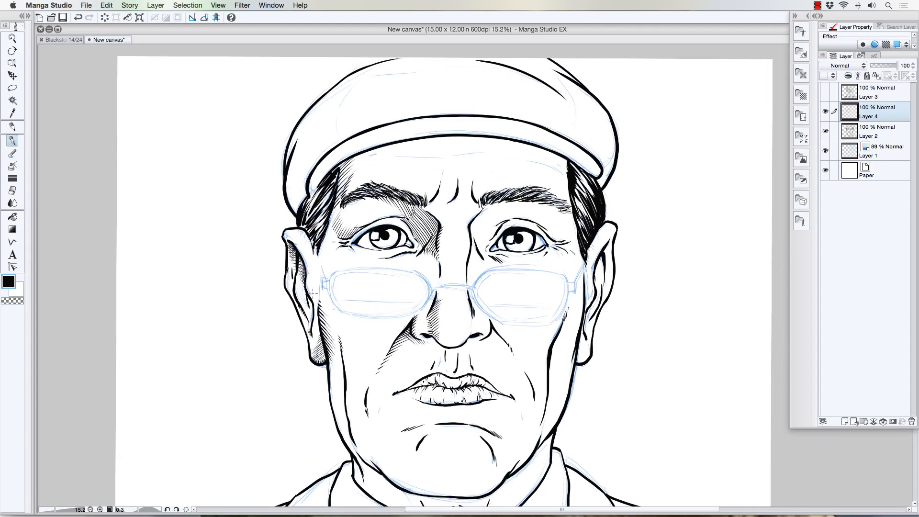
{"action": "scroll", "coordinate": [294, 379], "scroll_direction": "down", "scroll_amount": 2}
{"action": "scroll", "coordinate": [294, 379], "scroll_direction": "right", "scroll_amount": 2}
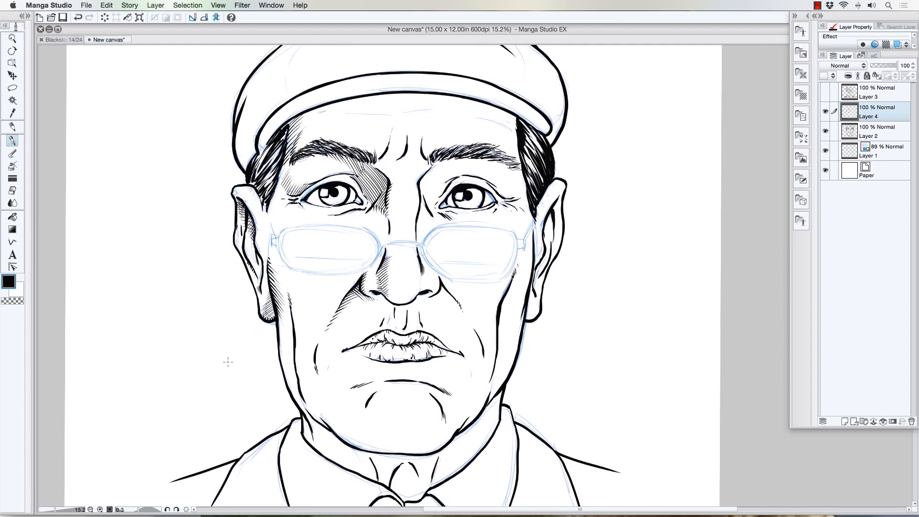
{"action": "scroll", "coordinate": [302, 314], "scroll_direction": "down", "scroll_amount": 2}
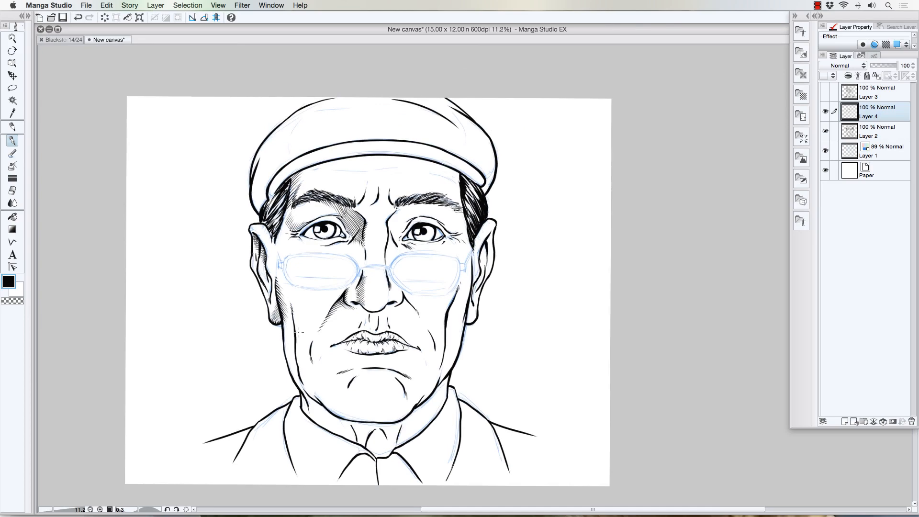
{"action": "scroll", "coordinate": [378, 212], "scroll_direction": "up", "scroll_amount": 4}
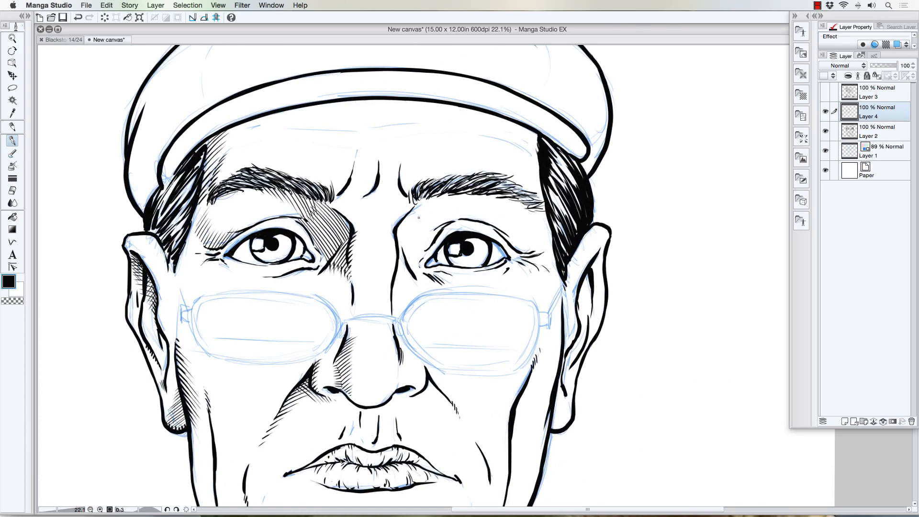
{"action": "mouse_move", "coordinate": [399, 226]}
{"action": "left_mouse_down"}
{"action": "mouse_move", "coordinate": [428, 204]}
{"action": "mouse_move", "coordinate": [425, 216]}
{"action": "left_mouse_up"}
{"action": "left_click_drag", "start_coordinate": [398, 245], "coordinate": [429, 217]}
{"action": "left_click_drag", "start_coordinate": [398, 248], "coordinate": [430, 225]}
{"action": "mouse_move", "coordinate": [397, 263]}
{"action": "left_mouse_down"}
{"action": "mouse_move", "coordinate": [433, 226]}
{"action": "mouse_move", "coordinate": [433, 241]}
{"action": "left_mouse_up"}
{"action": "mouse_move", "coordinate": [410, 268]}
{"action": "left_mouse_down"}
{"action": "mouse_move", "coordinate": [425, 251]}
{"action": "mouse_move", "coordinate": [394, 288]}
{"action": "mouse_move", "coordinate": [408, 284]}
{"action": "left_mouse_up"}
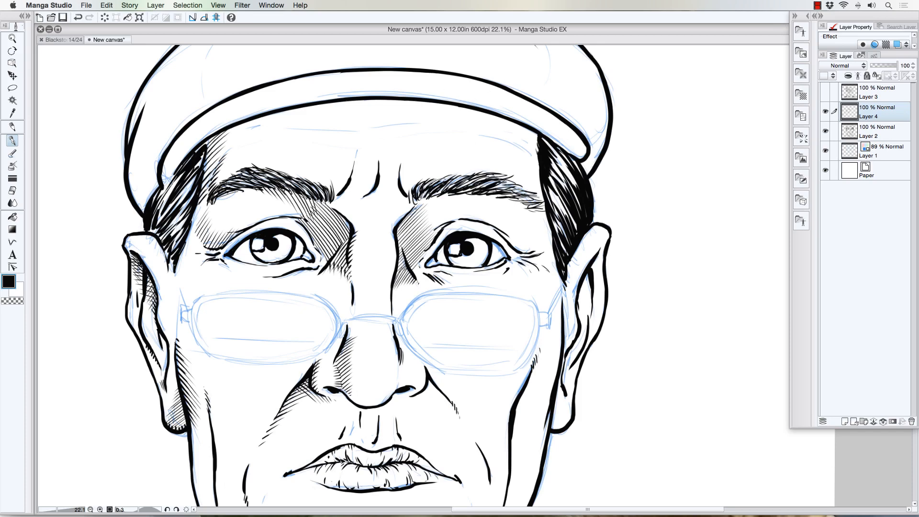
- Cross-hatch the shadow under the inner end of the right-hand eyebrow with a second layer of diagonal lines
{"action": "mouse_move", "coordinate": [444, 198]}
{"action": "left_mouse_down"}
{"action": "mouse_move", "coordinate": [415, 207]}
{"action": "mouse_move", "coordinate": [406, 217]}
{"action": "mouse_move", "coordinate": [437, 210]}
{"action": "mouse_move", "coordinate": [405, 226]}
{"action": "left_mouse_up"}
{"action": "left_click_drag", "start_coordinate": [419, 224], "coordinate": [406, 234]}
{"action": "mouse_move", "coordinate": [424, 230]}
{"action": "left_mouse_down"}
{"action": "mouse_move", "coordinate": [404, 238]}
{"action": "mouse_move", "coordinate": [421, 233]}
{"action": "left_mouse_up"}
{"action": "left_click_drag", "start_coordinate": [428, 233], "coordinate": [408, 246]}
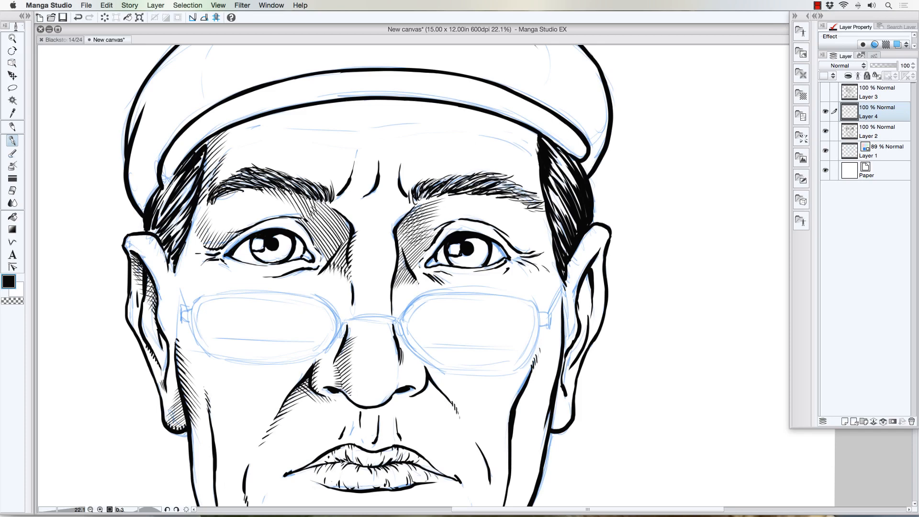
- Shade the upper eyelid and inner corner of the left-hand eye with fine hatching, and add short strokes beneath it
{"action": "left_click_drag", "start_coordinate": [252, 229], "coordinate": [227, 250]}
{"action": "left_click_drag", "start_coordinate": [297, 232], "coordinate": [310, 248]}
{"action": "left_click_drag", "start_coordinate": [295, 228], "coordinate": [311, 248]}
{"action": "left_click_drag", "start_coordinate": [295, 224], "coordinate": [311, 248]}
{"action": "mouse_move", "coordinate": [297, 223]}
{"action": "left_mouse_down"}
{"action": "mouse_move", "coordinate": [320, 255]}
{"action": "mouse_move", "coordinate": [305, 260]}
{"action": "left_mouse_up"}
{"action": "left_click_drag", "start_coordinate": [282, 266], "coordinate": [307, 265]}
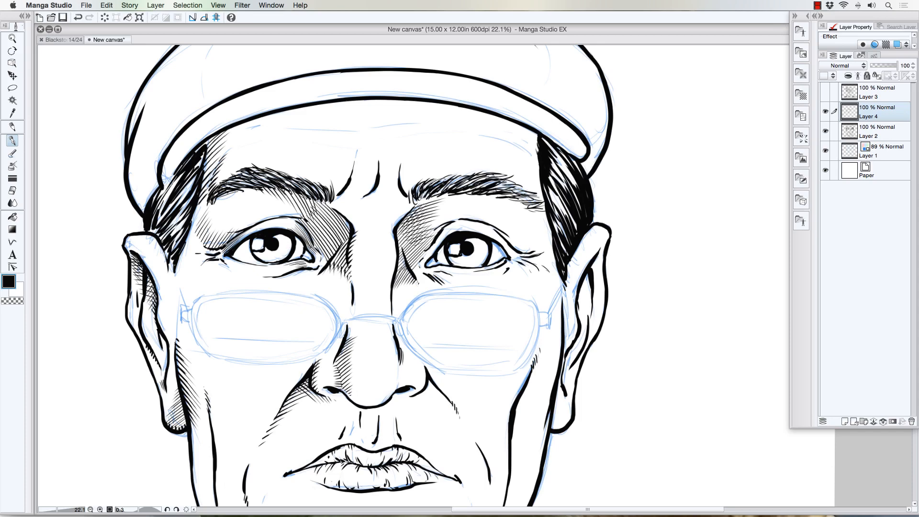
{"action": "mouse_move", "coordinate": [225, 264]}
{"action": "left_mouse_down"}
{"action": "mouse_move", "coordinate": [240, 257]}
{"action": "mouse_move", "coordinate": [291, 277]}
{"action": "left_mouse_up"}
- Cross-hatch the left-hand temple under the cap brim and hatch the frown lines between the eyebrows
{"action": "mouse_move", "coordinate": [209, 147]}
{"action": "left_mouse_down"}
{"action": "mouse_move", "coordinate": [219, 156]}
{"action": "mouse_move", "coordinate": [241, 133]}
{"action": "left_mouse_up"}
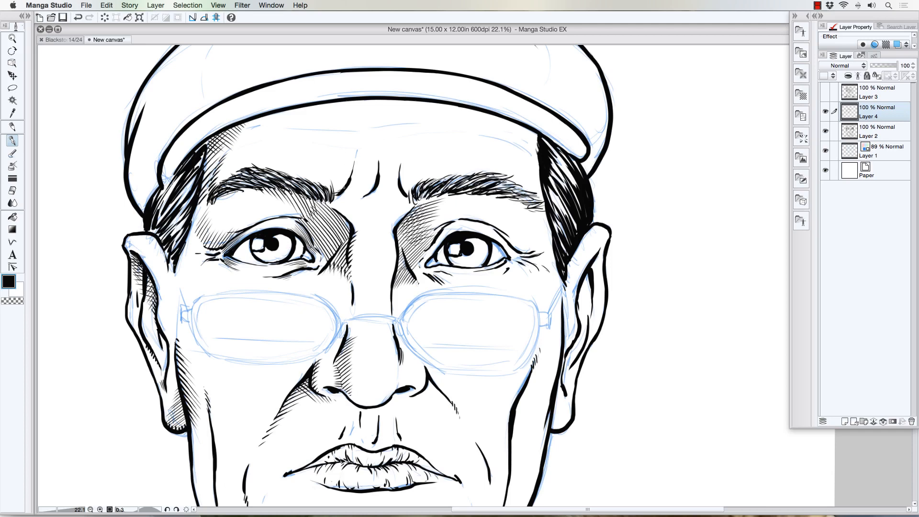
{"action": "mouse_move", "coordinate": [345, 188]}
{"action": "left_mouse_down"}
{"action": "mouse_move", "coordinate": [331, 190]}
{"action": "mouse_move", "coordinate": [344, 173]}
{"action": "left_mouse_up"}
{"action": "mouse_move", "coordinate": [369, 190]}
{"action": "left_mouse_down"}
{"action": "mouse_move", "coordinate": [349, 197]}
{"action": "mouse_move", "coordinate": [368, 185]}
{"action": "left_mouse_up"}
{"action": "left_click_drag", "start_coordinate": [372, 181], "coordinate": [360, 187]}
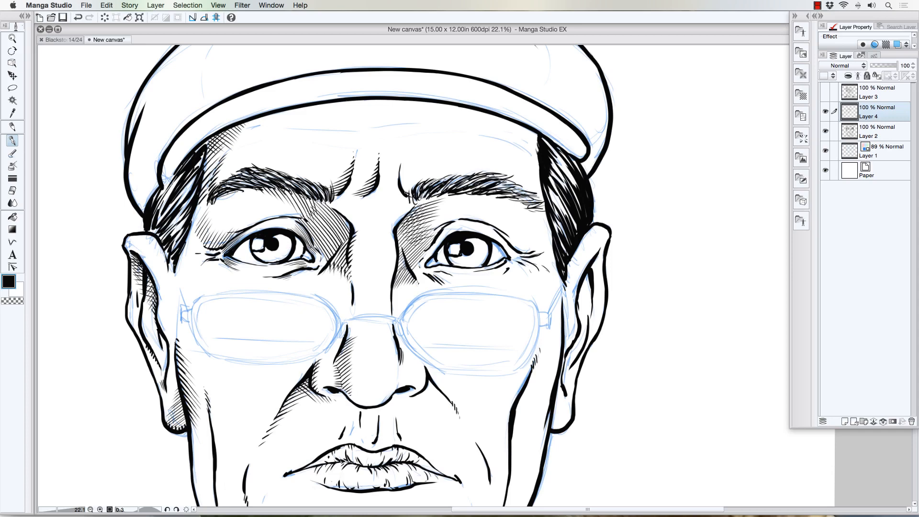
{"action": "left_click_drag", "start_coordinate": [412, 192], "coordinate": [401, 187]}
- Add short strokes under the inner corner of the right-hand eye and fine hatching at the inner eyebrow and nose bridge
{"action": "key", "text": "r"}
{"action": "left_click_drag", "start_coordinate": [222, 322], "coordinate": [436, 167]}
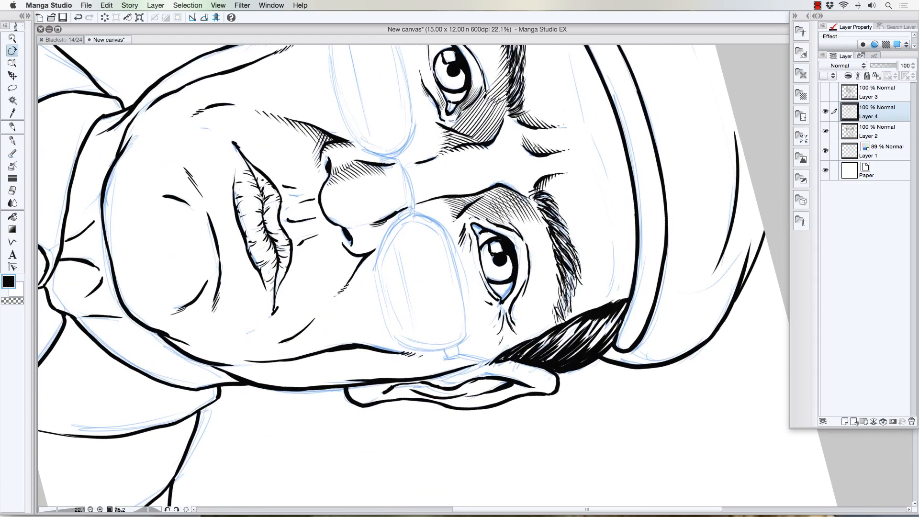
{"action": "left_click_drag", "start_coordinate": [235, 190], "coordinate": [368, 425]}
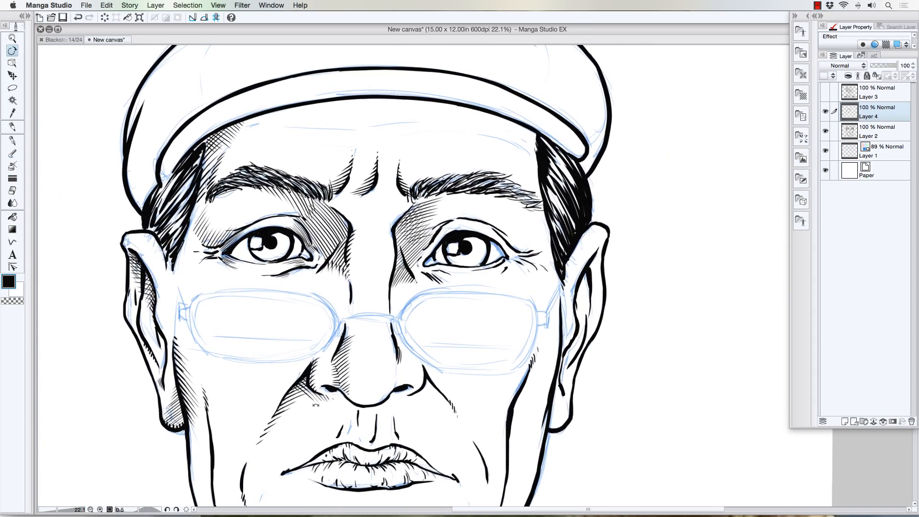
{"action": "key", "text": "p"}
{"action": "mouse_move", "coordinate": [326, 194]}
{"action": "left_mouse_down"}
{"action": "mouse_move", "coordinate": [343, 205]}
{"action": "mouse_move", "coordinate": [334, 207]}
{"action": "mouse_move", "coordinate": [343, 204]}
{"action": "left_mouse_up"}
{"action": "left_click_drag", "start_coordinate": [343, 218], "coordinate": [351, 216]}
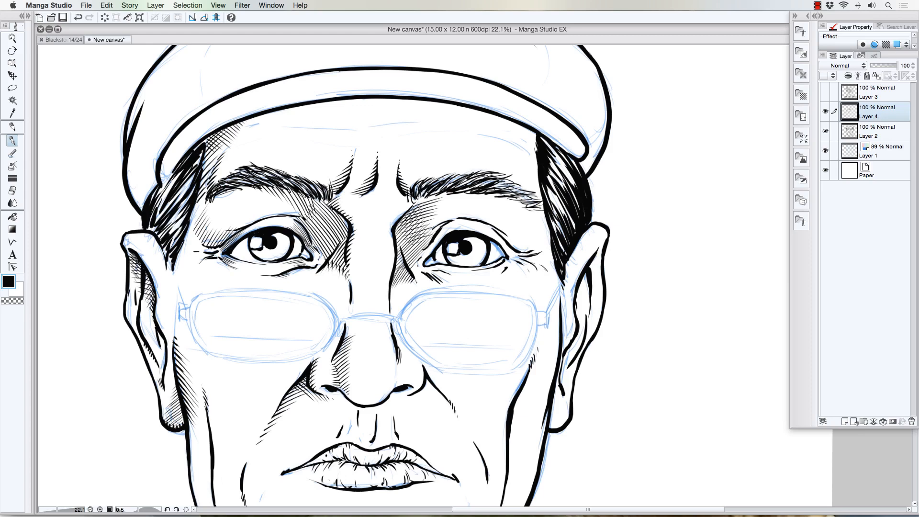
{"action": "left_click_drag", "start_coordinate": [333, 203], "coordinate": [343, 212]}
{"action": "mouse_move", "coordinate": [388, 225]}
{"action": "left_mouse_down"}
{"action": "mouse_move", "coordinate": [377, 225]}
{"action": "mouse_move", "coordinate": [389, 230]}
{"action": "left_mouse_up"}
- Ink the forehead wrinkles over the blue sketch lines and feather them with short strokes
{"action": "left_click_drag", "start_coordinate": [417, 123], "coordinate": [287, 125]}
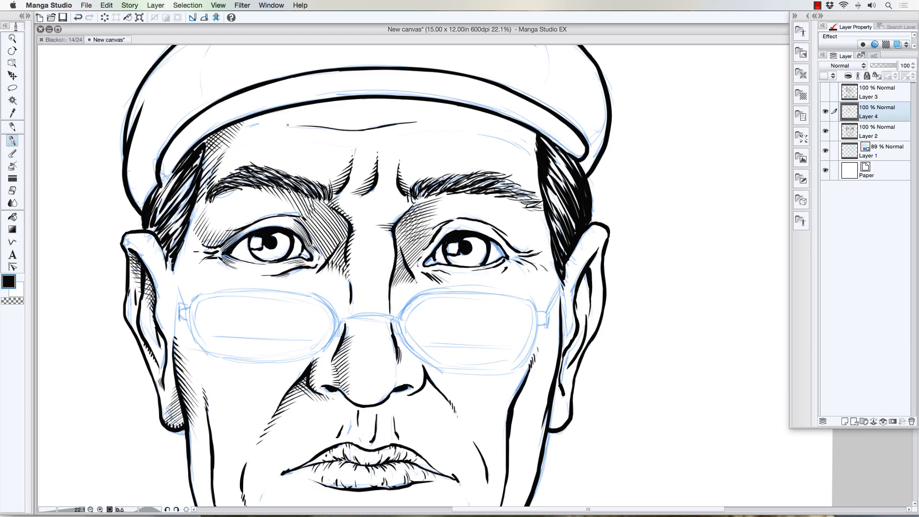
{"action": "mouse_move", "coordinate": [480, 131]}
{"action": "left_mouse_down"}
{"action": "mouse_move", "coordinate": [433, 134]}
{"action": "mouse_move", "coordinate": [502, 132]}
{"action": "left_mouse_up"}
{"action": "left_click_drag", "start_coordinate": [438, 132], "coordinate": [426, 136]}
{"action": "left_click_drag", "start_coordinate": [426, 122], "coordinate": [436, 119]}
{"action": "mouse_move", "coordinate": [341, 129]}
{"action": "left_mouse_down"}
{"action": "mouse_move", "coordinate": [373, 127]}
{"action": "mouse_move", "coordinate": [330, 128]}
{"action": "mouse_move", "coordinate": [382, 126]}
{"action": "left_mouse_up"}
- Hatch the eyelid fold at the outer corner of the right-hand eye and add crease strokes around the left-hand eye
{"action": "left_click_drag", "start_coordinate": [511, 243], "coordinate": [524, 249]}
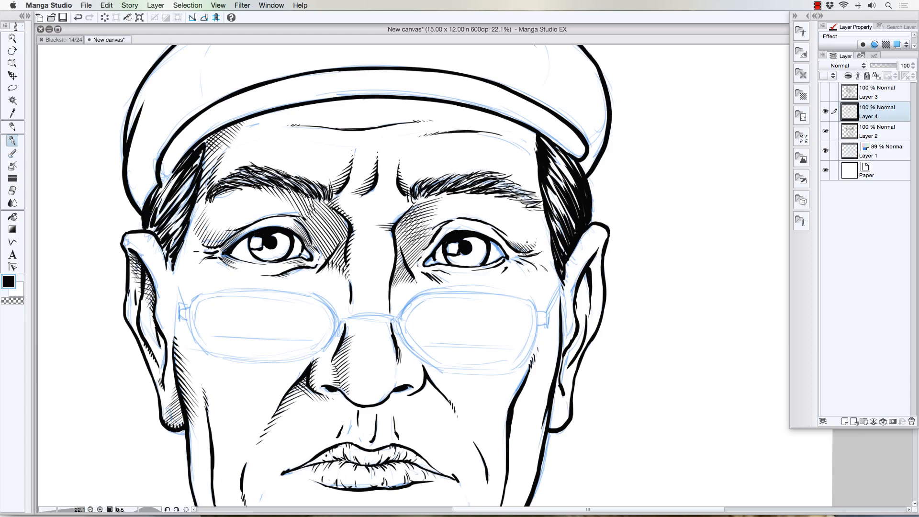
{"action": "left_click_drag", "start_coordinate": [528, 242], "coordinate": [542, 231]}
{"action": "left_click_drag", "start_coordinate": [204, 254], "coordinate": [210, 260]}
{"action": "left_click_drag", "start_coordinate": [294, 270], "coordinate": [291, 274]}
{"action": "left_click_drag", "start_coordinate": [236, 246], "coordinate": [234, 250]}
- Hatch the inner folds of the right-hand ear and undo the last stroke
{"action": "left_click_drag", "start_coordinate": [598, 253], "coordinate": [592, 269]}
{"action": "mouse_move", "coordinate": [586, 276]}
{"action": "left_mouse_down"}
{"action": "mouse_move", "coordinate": [598, 259]}
{"action": "mouse_move", "coordinate": [577, 292]}
{"action": "left_mouse_up"}
{"action": "left_click_drag", "start_coordinate": [600, 259], "coordinate": [578, 295]}
{"action": "left_click_drag", "start_coordinate": [600, 262], "coordinate": [593, 273]}
{"action": "key", "text": "ctrl+z"}
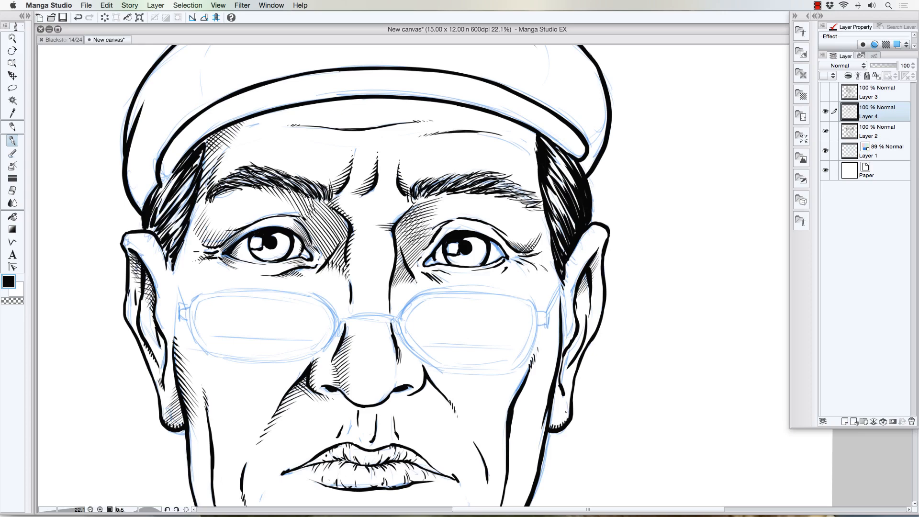
- Hatch the curved creases on both sides of the chin with short strokes
{"action": "scroll", "coordinate": [459, 265], "scroll_direction": "down", "scroll_amount": 3}
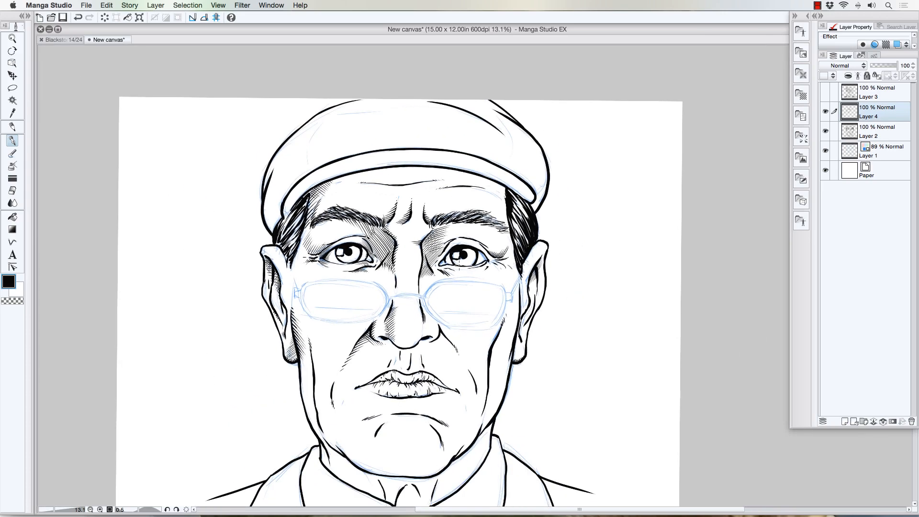
{"action": "scroll", "coordinate": [253, 396], "scroll_direction": "down", "scroll_amount": 3}
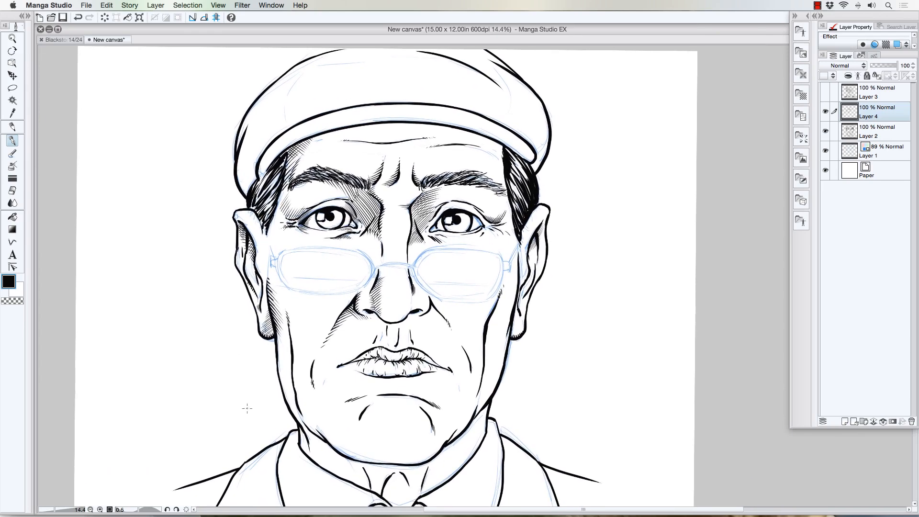
{"action": "scroll", "coordinate": [291, 421], "scroll_direction": "up", "scroll_amount": 2}
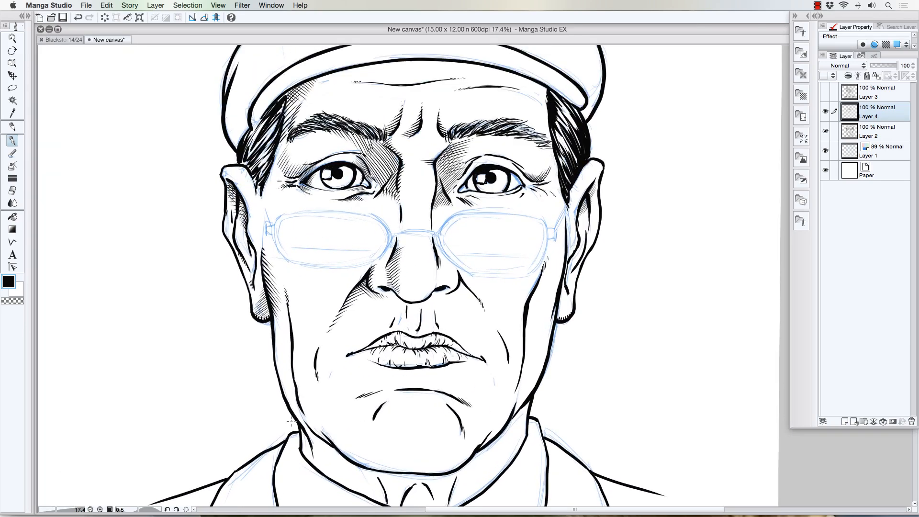
{"action": "scroll", "coordinate": [290, 422], "scroll_direction": "up", "scroll_amount": 1}
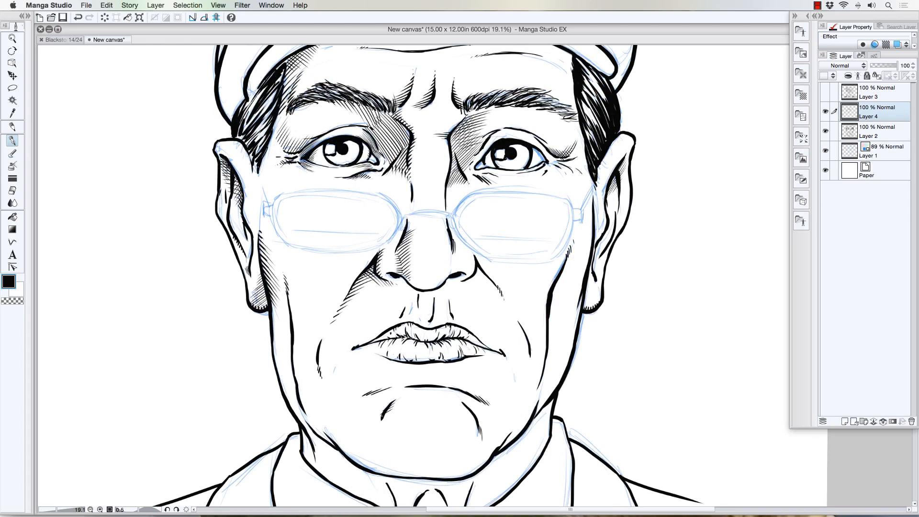
{"action": "left_click_drag", "start_coordinate": [377, 424], "coordinate": [388, 418]}
{"action": "left_click_drag", "start_coordinate": [465, 412], "coordinate": [478, 445]}
- Hatch the left-hand side of the jaw with a band of short parallel strokes along the face contour
{"action": "key", "text": "r"}
{"action": "left_click_drag", "start_coordinate": [150, 369], "coordinate": [260, 243]}
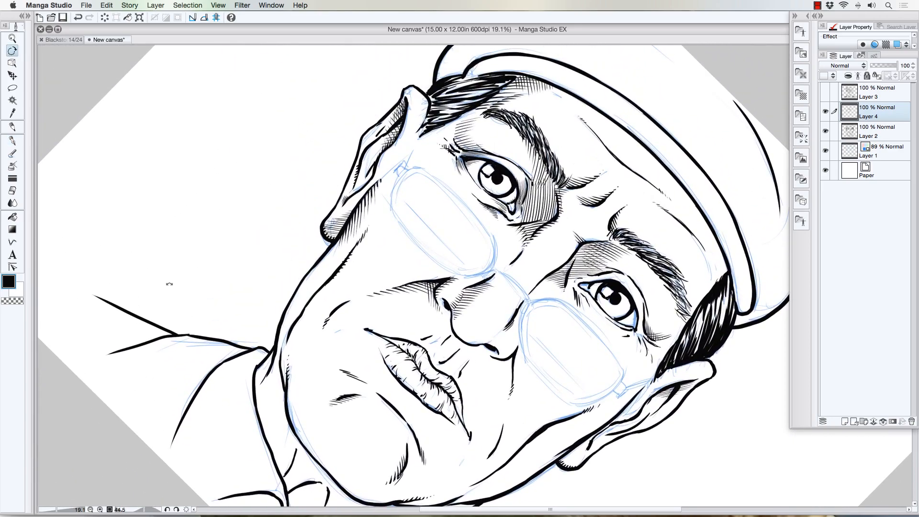
{"action": "left_click_drag", "start_coordinate": [169, 284], "coordinate": [168, 221]}
{"action": "key", "text": "p"}
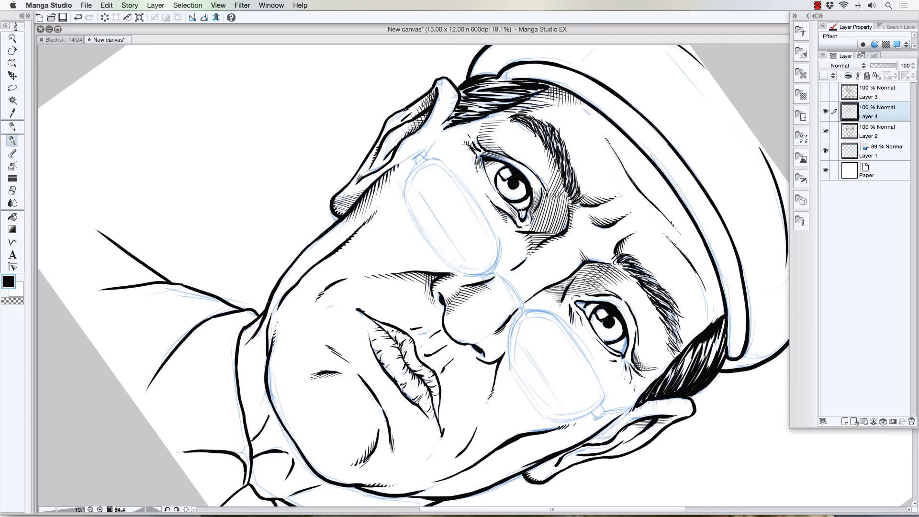
{"action": "mouse_move", "coordinate": [269, 317]}
{"action": "left_mouse_down"}
{"action": "mouse_move", "coordinate": [289, 268]}
{"action": "mouse_move", "coordinate": [316, 241]}
{"action": "left_mouse_up"}
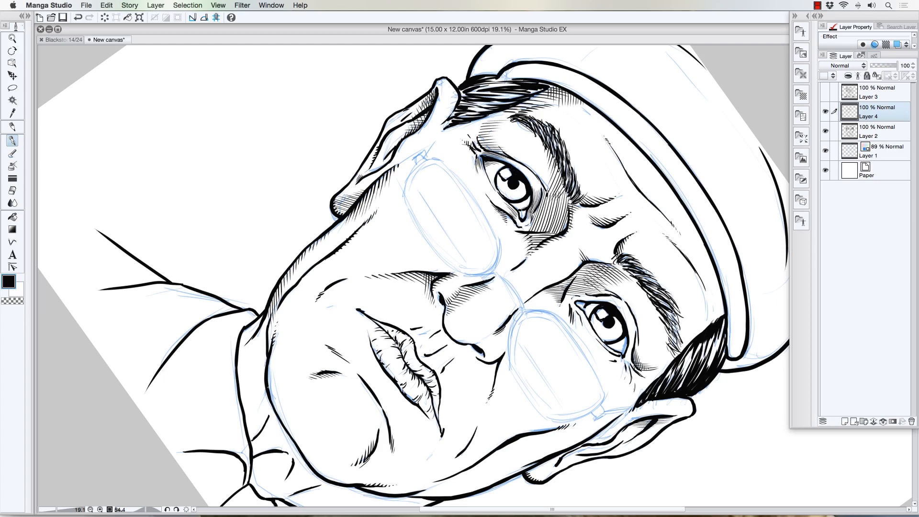
- Continue the hatching along the lower left-hand jaw and around the underside of the chin
{"action": "left_click_drag", "start_coordinate": [272, 399], "coordinate": [281, 412]}
{"action": "left_click_drag", "start_coordinate": [266, 377], "coordinate": [273, 389]}
{"action": "mouse_move", "coordinate": [273, 386]}
{"action": "left_mouse_down"}
{"action": "mouse_move", "coordinate": [277, 399]}
{"action": "mouse_move", "coordinate": [275, 382]}
{"action": "left_mouse_up"}
{"action": "left_click_drag", "start_coordinate": [269, 361], "coordinate": [275, 374]}
{"action": "left_click_drag", "start_coordinate": [273, 340], "coordinate": [278, 351]}
{"action": "key", "text": "shift+space"}
{"action": "left_click_drag", "start_coordinate": [174, 394], "coordinate": [364, 483]}
{"action": "left_click_drag", "start_coordinate": [268, 388], "coordinate": [245, 369]}
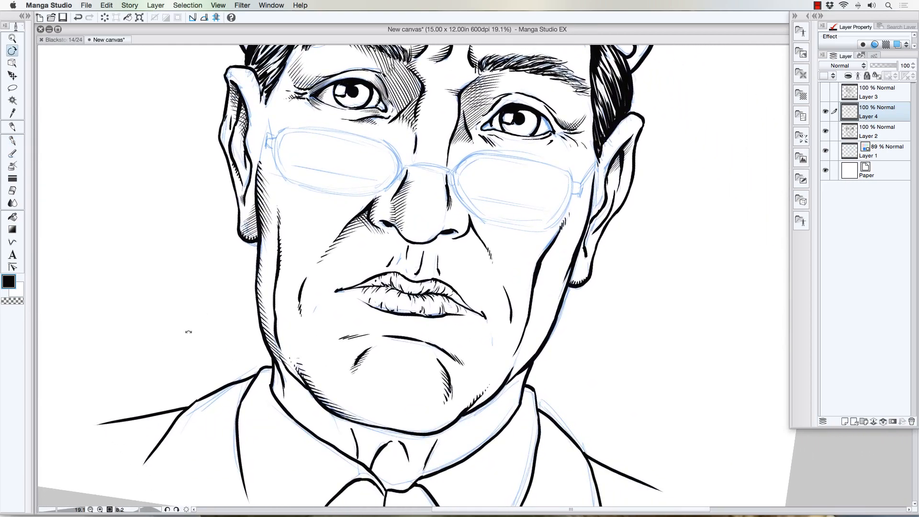
{"action": "key", "text": "p"}
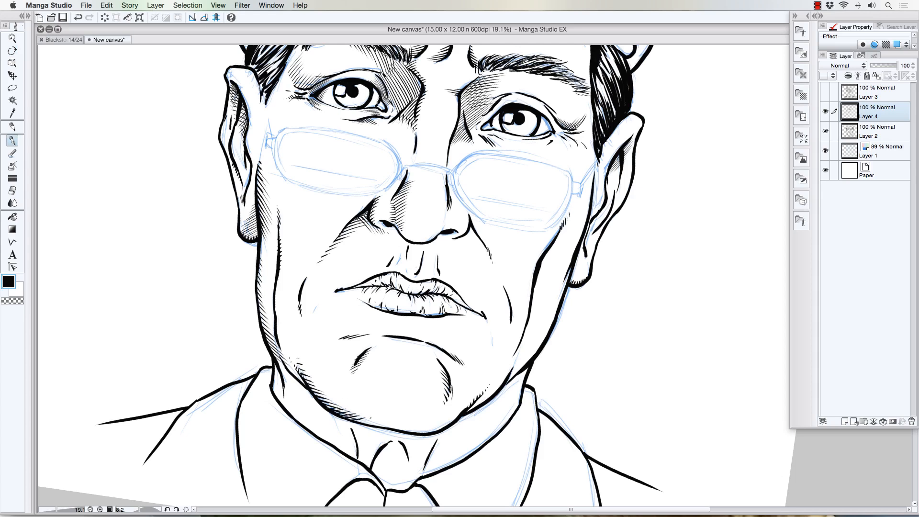
{"action": "left_click_drag", "start_coordinate": [360, 424], "coordinate": [393, 424]}
- Cross-hatch the shadow beneath the centre of the lower lip
{"action": "key", "text": "r"}
{"action": "left_click_drag", "start_coordinate": [208, 346], "coordinate": [287, 425]}
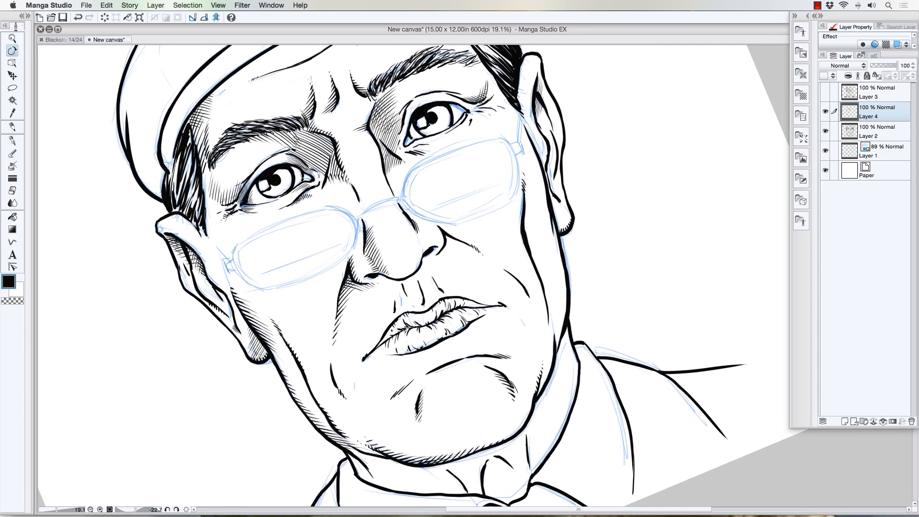
{"action": "key", "text": "p"}
{"action": "left_click_drag", "start_coordinate": [458, 335], "coordinate": [422, 353]}
{"action": "left_click_drag", "start_coordinate": [456, 340], "coordinate": [428, 353]}
{"action": "mouse_move", "coordinate": [455, 343]}
{"action": "left_mouse_down"}
{"action": "mouse_move", "coordinate": [431, 354]}
{"action": "mouse_move", "coordinate": [436, 366]}
{"action": "left_mouse_up"}
{"action": "left_click_drag", "start_coordinate": [454, 349], "coordinate": [442, 364]}
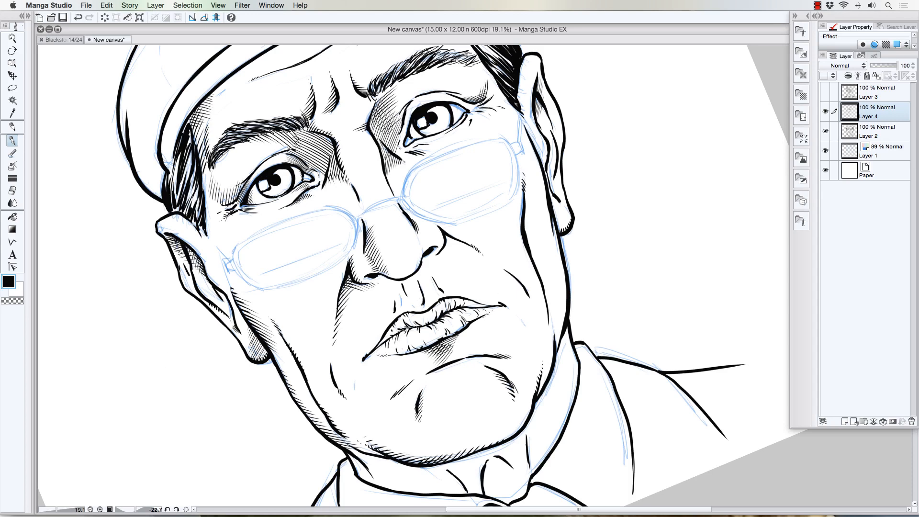
- Hatch the philtrum and the shadow under the nose from the left-hand nostril across to the right-hand one
{"action": "mouse_move", "coordinate": [420, 299]}
{"action": "left_mouse_down"}
{"action": "mouse_move", "coordinate": [423, 306]}
{"action": "mouse_move", "coordinate": [422, 296]}
{"action": "left_mouse_up"}
{"action": "key", "text": "r"}
{"action": "left_click_drag", "start_coordinate": [131, 285], "coordinate": [148, 226]}
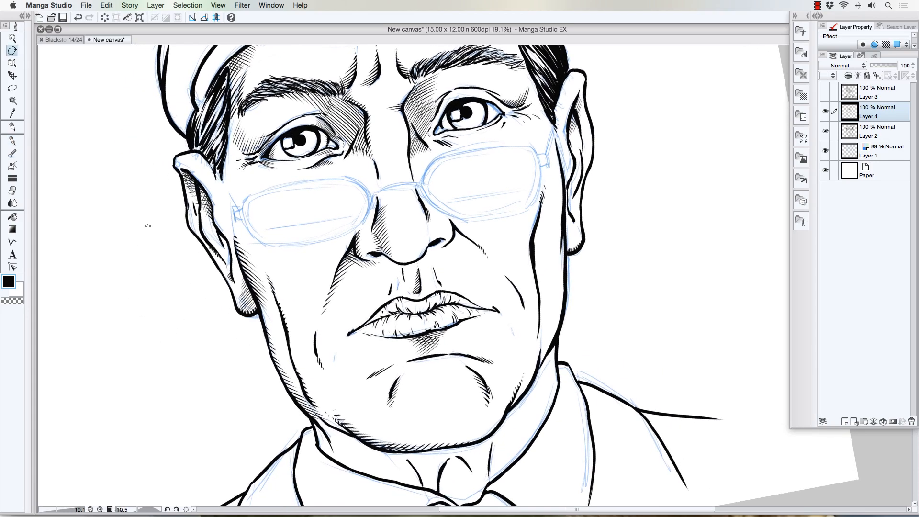
{"action": "key", "text": "p"}
{"action": "mouse_move", "coordinate": [354, 255]}
{"action": "left_mouse_down"}
{"action": "mouse_move", "coordinate": [380, 277]}
{"action": "mouse_move", "coordinate": [415, 274]}
{"action": "left_mouse_up"}
{"action": "mouse_move", "coordinate": [412, 263]}
{"action": "left_mouse_down"}
{"action": "mouse_move", "coordinate": [418, 275]}
{"action": "mouse_move", "coordinate": [431, 268]}
{"action": "left_mouse_up"}
{"action": "mouse_move", "coordinate": [431, 251]}
{"action": "left_mouse_down"}
{"action": "mouse_move", "coordinate": [434, 266]}
{"action": "mouse_move", "coordinate": [438, 258]}
{"action": "left_mouse_up"}
{"action": "left_click_drag", "start_coordinate": [437, 248], "coordinate": [441, 258]}
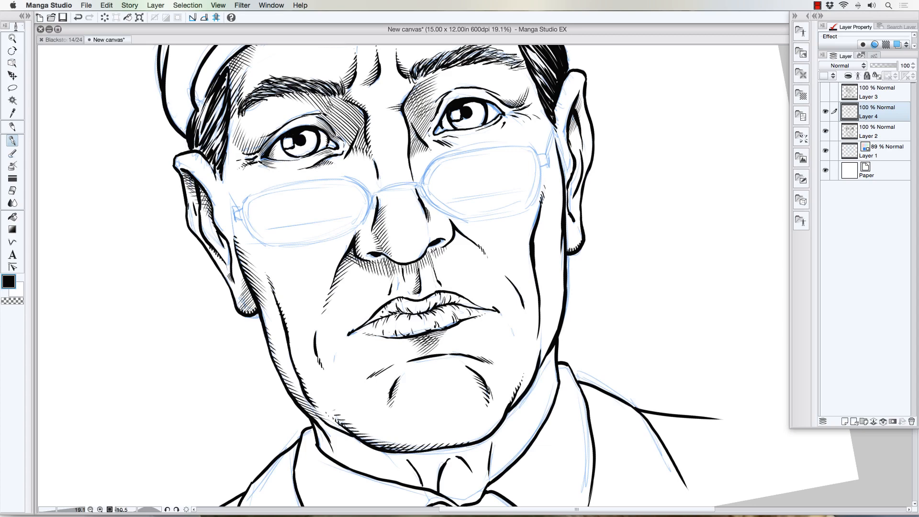
{"action": "mouse_move", "coordinate": [450, 242]}
{"action": "left_mouse_down"}
{"action": "mouse_move", "coordinate": [445, 256]}
{"action": "mouse_move", "coordinate": [455, 244]}
{"action": "left_mouse_up"}
- Extend the chin crease ends with fine strokes and hatch the whole upper lip
{"action": "left_click_drag", "start_coordinate": [390, 293], "coordinate": [382, 301]}
{"action": "left_click_drag", "start_coordinate": [372, 375], "coordinate": [354, 380]}
{"action": "left_click_drag", "start_coordinate": [484, 360], "coordinate": [504, 367]}
{"action": "mouse_move", "coordinate": [383, 308]}
{"action": "left_mouse_down"}
{"action": "mouse_move", "coordinate": [368, 324]}
{"action": "mouse_move", "coordinate": [386, 315]}
{"action": "left_mouse_up"}
{"action": "mouse_move", "coordinate": [403, 300]}
{"action": "left_mouse_down"}
{"action": "mouse_move", "coordinate": [389, 317]}
{"action": "mouse_move", "coordinate": [403, 311]}
{"action": "left_mouse_up"}
{"action": "left_click_drag", "start_coordinate": [416, 302], "coordinate": [410, 312]}
{"action": "mouse_move", "coordinate": [424, 300]}
{"action": "left_mouse_down"}
{"action": "mouse_move", "coordinate": [413, 313]}
{"action": "mouse_move", "coordinate": [422, 310]}
{"action": "left_mouse_up"}
{"action": "mouse_move", "coordinate": [437, 298]}
{"action": "left_mouse_down"}
{"action": "mouse_move", "coordinate": [423, 312]}
{"action": "mouse_move", "coordinate": [448, 305]}
{"action": "left_mouse_up"}
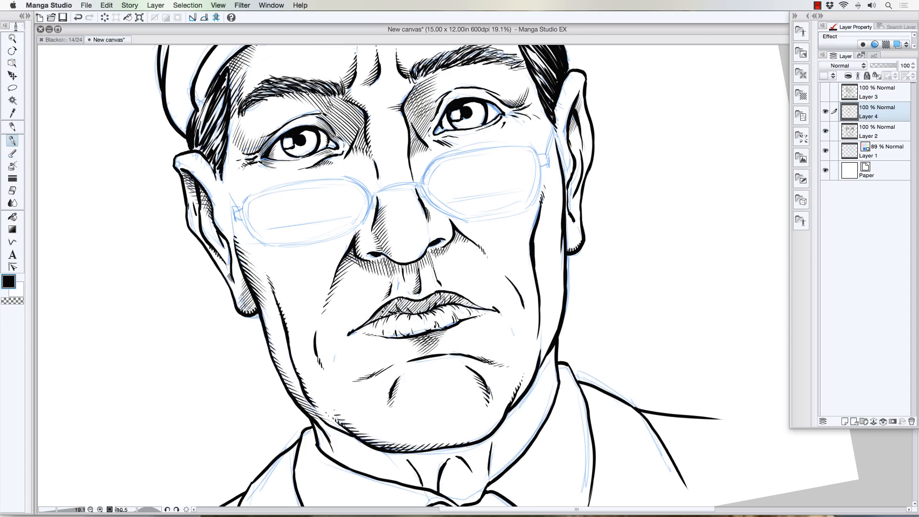
- Hatch the right-hand cheek crease, cheekbone line and jaw edge with short strokes
{"action": "left_click_drag", "start_coordinate": [520, 303], "coordinate": [525, 316]}
{"action": "left_click_drag", "start_coordinate": [541, 220], "coordinate": [534, 279]}
{"action": "left_click_drag", "start_coordinate": [550, 344], "coordinate": [538, 364]}
{"action": "mouse_move", "coordinate": [558, 328]}
{"action": "left_mouse_down"}
{"action": "mouse_move", "coordinate": [541, 356]}
{"action": "mouse_move", "coordinate": [552, 335]}
{"action": "mouse_move", "coordinate": [545, 347]}
{"action": "left_mouse_up"}
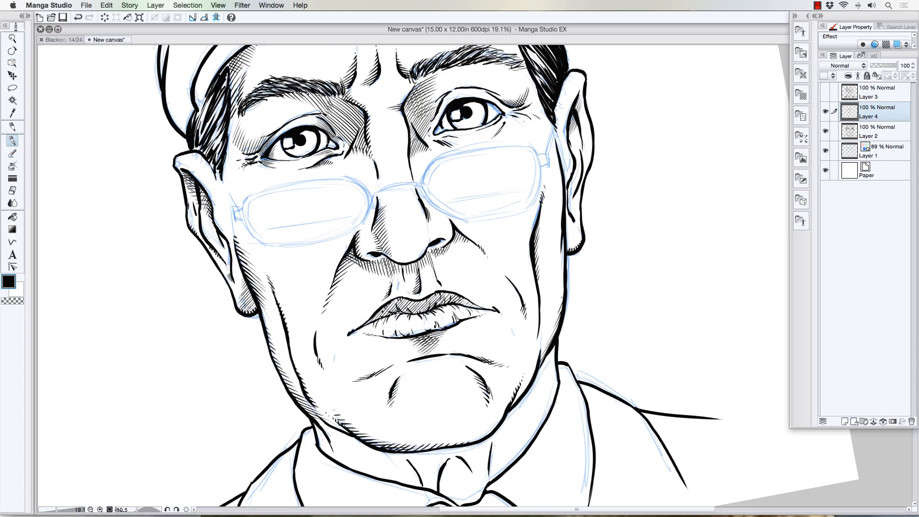
{"action": "left_click_drag", "start_coordinate": [564, 291], "coordinate": [559, 308]}
{"action": "mouse_move", "coordinate": [565, 276]}
{"action": "left_mouse_down"}
{"action": "mouse_move", "coordinate": [559, 293]}
{"action": "mouse_move", "coordinate": [558, 277]}
{"action": "left_mouse_up"}
- Add fine hatching beneath the right-hand eye at its outer and inner corners
{"action": "key", "text": "r"}
{"action": "left_click_drag", "start_coordinate": [175, 403], "coordinate": [152, 377]}
{"action": "scroll", "coordinate": [153, 377], "scroll_direction": "down", "scroll_amount": 2}
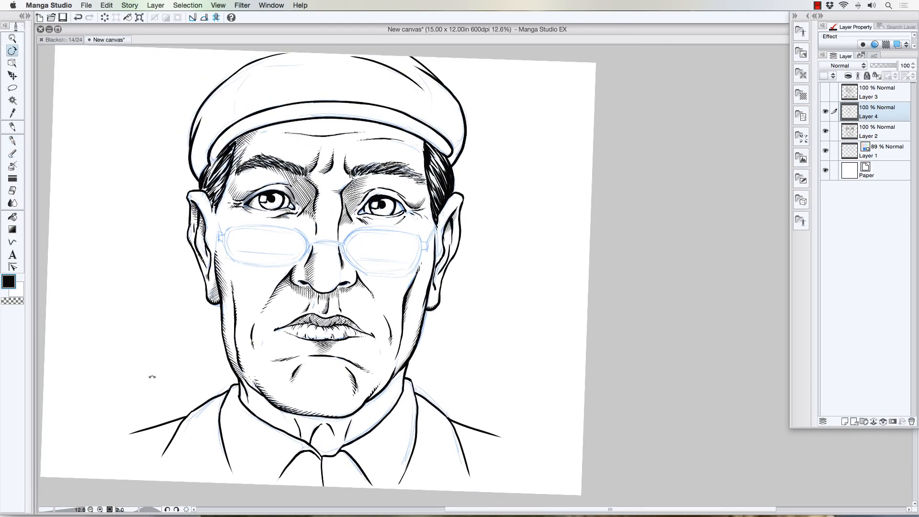
{"action": "scroll", "coordinate": [235, 258], "scroll_direction": "up", "scroll_amount": 3}
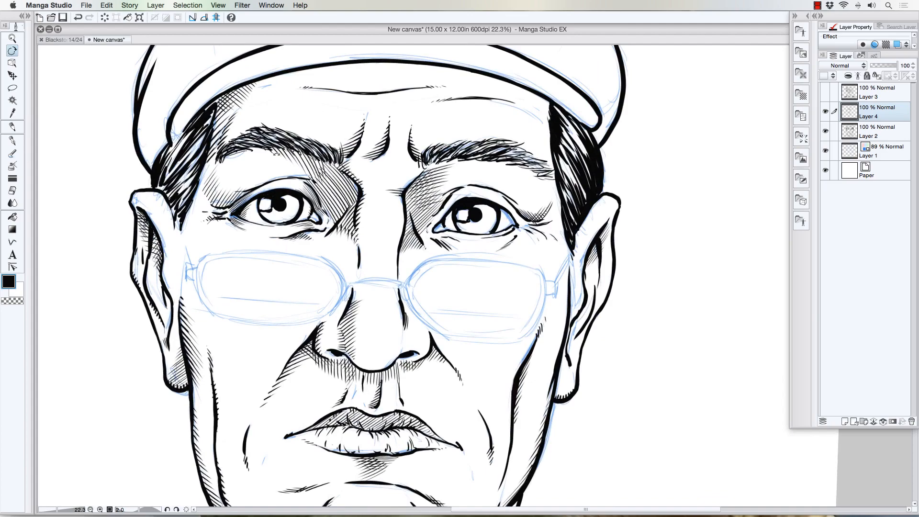
{"action": "scroll", "coordinate": [276, 154], "scroll_direction": "down", "scroll_amount": 1}
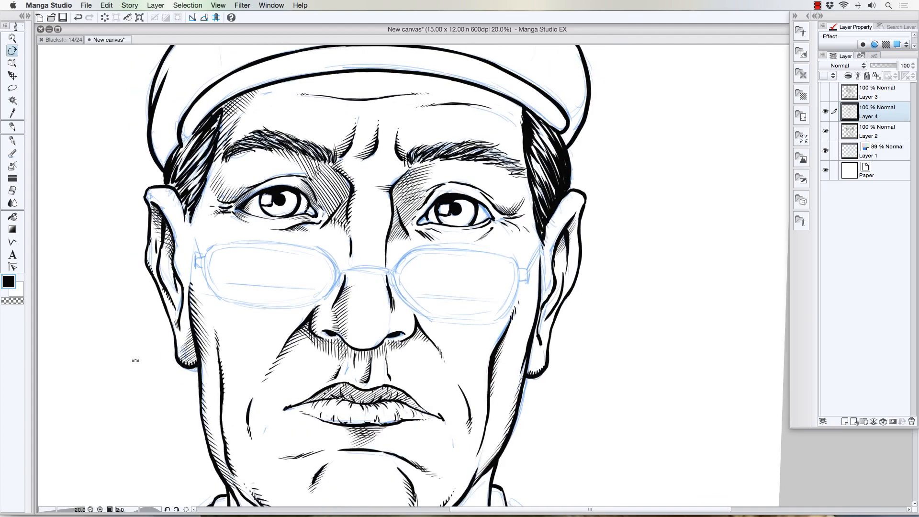
{"action": "left_click_drag", "start_coordinate": [135, 361], "coordinate": [285, 446]}
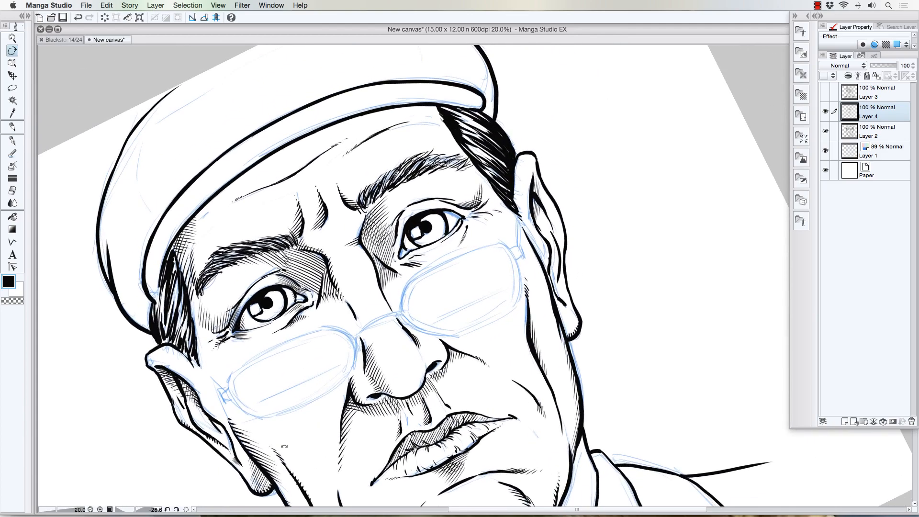
{"action": "key", "text": "p"}
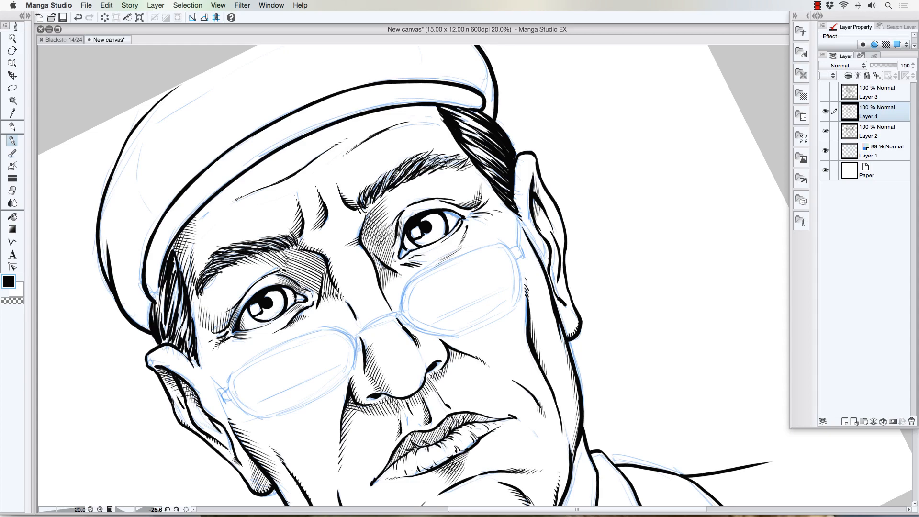
{"action": "key", "text": "r"}
{"action": "left_click_drag", "start_coordinate": [425, 453], "coordinate": [261, 365]}
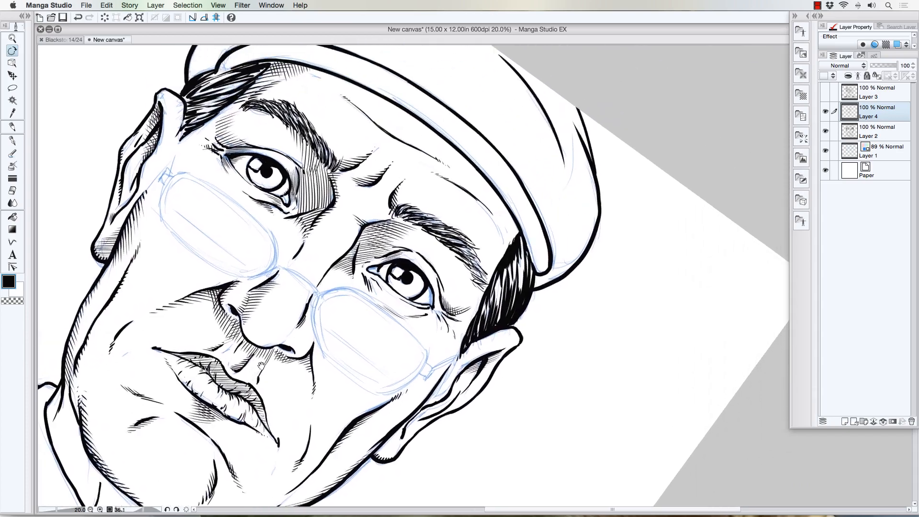
{"action": "key", "text": "p"}
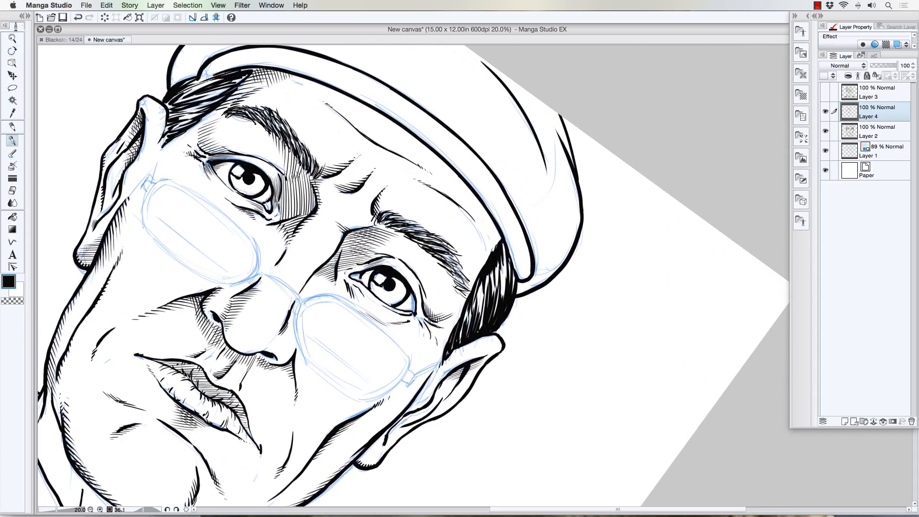
{"action": "left_click_drag", "start_coordinate": [414, 291], "coordinate": [421, 313]}
{"action": "left_click_drag", "start_coordinate": [351, 281], "coordinate": [365, 298]}
- Add fine shading strokes along the lower eyelids of both eyes
{"action": "key", "text": "shift+space"}
{"action": "left_click_drag", "start_coordinate": [166, 322], "coordinate": [292, 379]}
{"action": "key", "text": "space"}
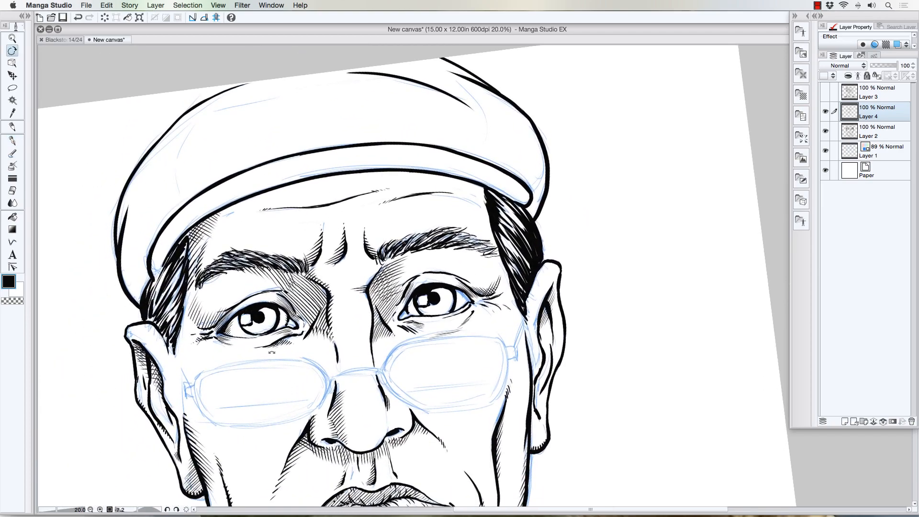
{"action": "key", "text": "p"}
{"action": "left_click_drag", "start_coordinate": [471, 308], "coordinate": [463, 319]}
{"action": "left_click_drag", "start_coordinate": [243, 337], "coordinate": [255, 337]}
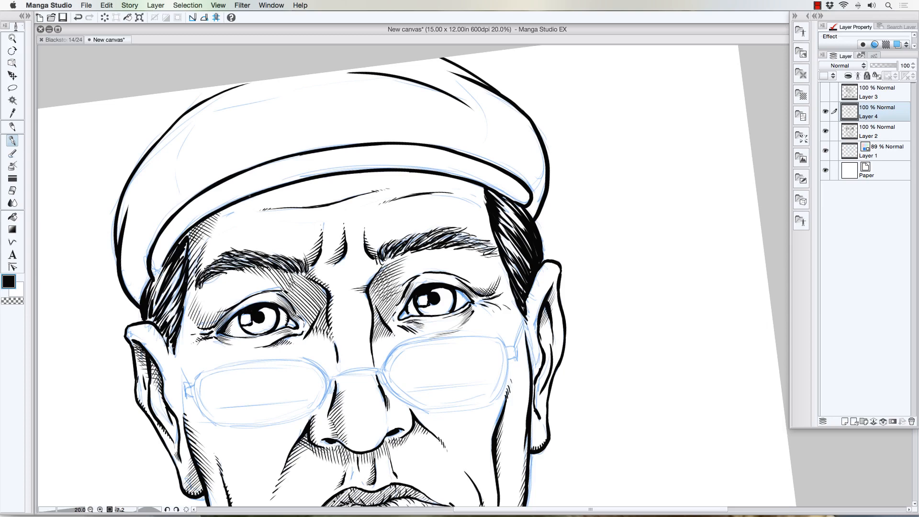
- Try a long wrinkle line across the forehead, undo it, and create a new layer above the hatching layer
{"action": "left_click_drag", "start_coordinate": [212, 217], "coordinate": [462, 180]}
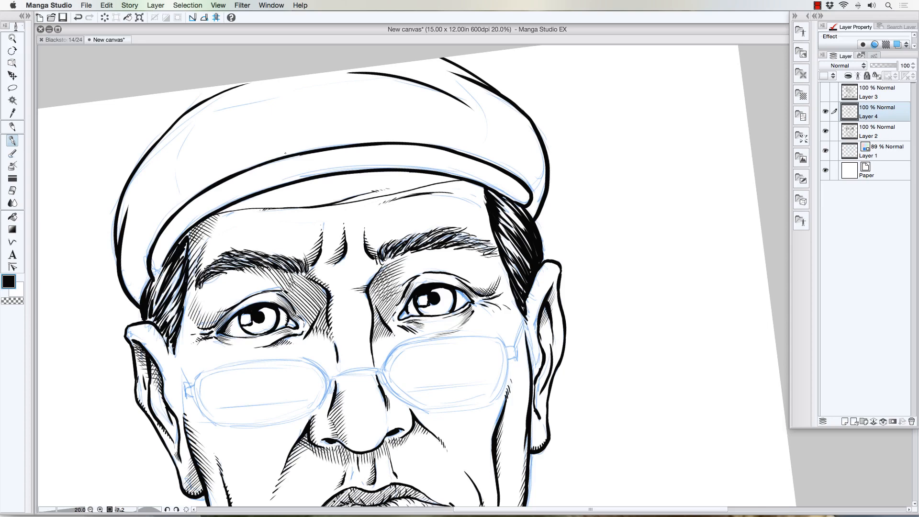
{"action": "key", "text": "super+z"}
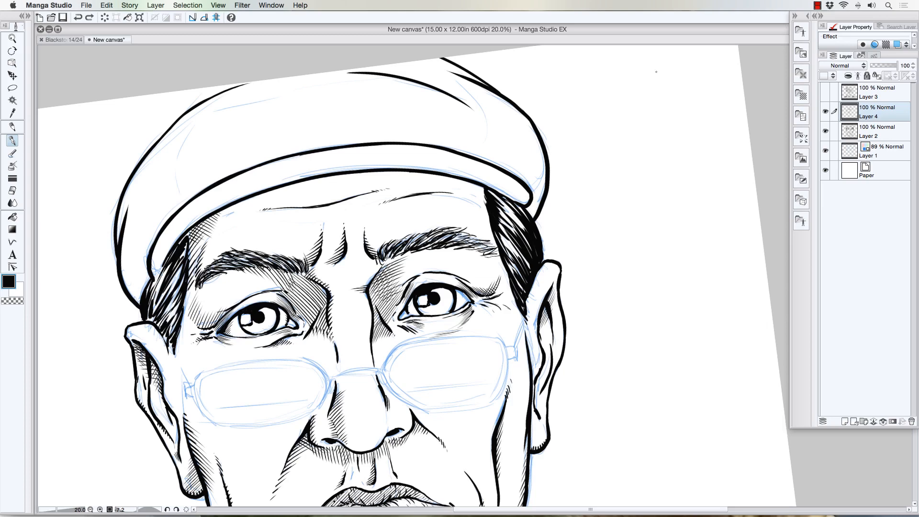
{"action": "left_click", "coordinate": [846, 421]}
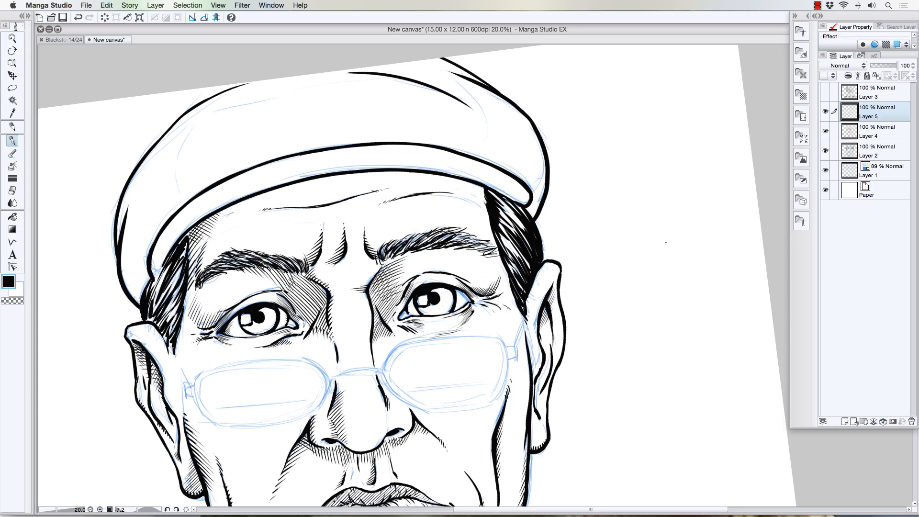
- Try out long wrinkle lines across the forehead on the new layer and undo them
{"action": "left_click_drag", "start_coordinate": [221, 211], "coordinate": [388, 189]}
{"action": "key", "text": "super+z"}
{"action": "mouse_move", "coordinate": [228, 207]}
{"action": "left_mouse_down"}
{"action": "mouse_move", "coordinate": [277, 196]}
{"action": "mouse_move", "coordinate": [250, 203]}
{"action": "mouse_move", "coordinate": [333, 196]}
{"action": "mouse_move", "coordinate": [294, 208]}
{"action": "mouse_move", "coordinate": [332, 207]}
{"action": "mouse_move", "coordinate": [480, 183]}
{"action": "left_mouse_up"}
{"action": "key", "text": "super+z"}
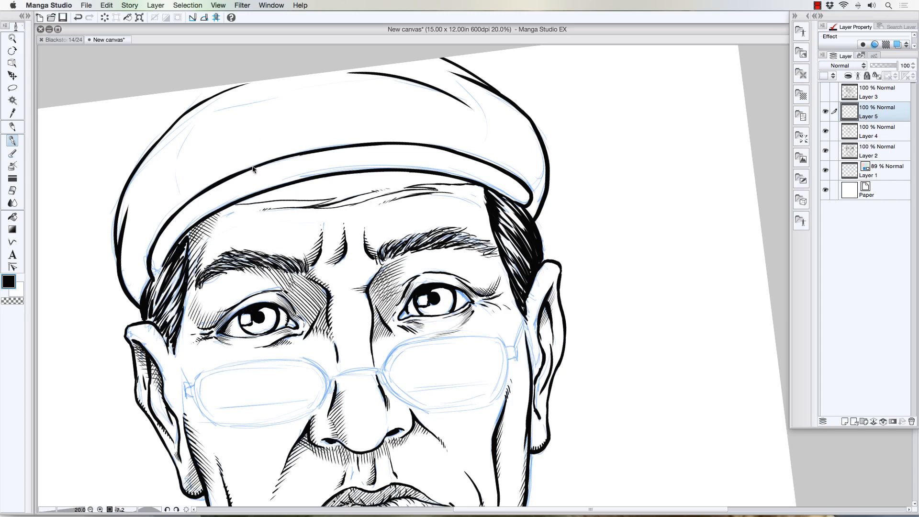
{"action": "key", "text": "super+z"}
{"action": "key", "text": "super+z"}
{"action": "key", "text": "super+z"}
{"action": "key", "text": "super+z"}
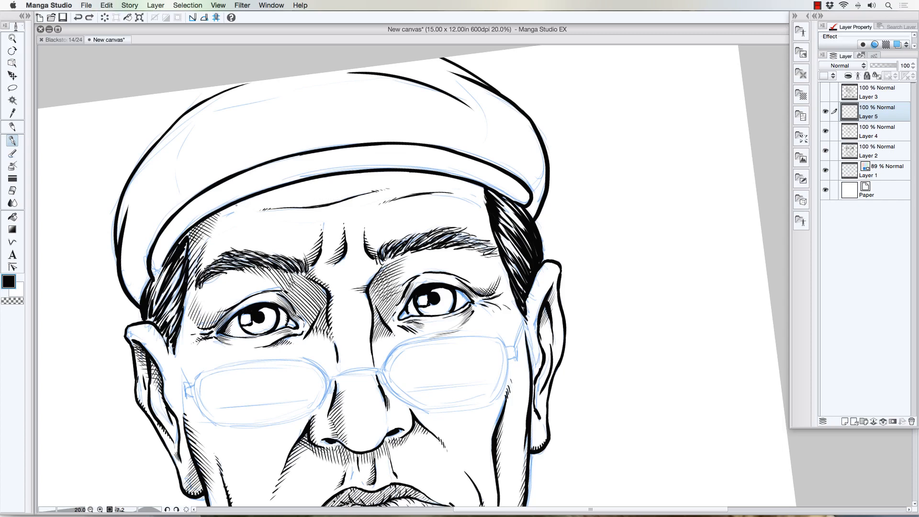
- Draw a long wrinkle line across the upper forehead on Layer 5, undoing the first attempt and redrawing it
{"action": "left_click_drag", "start_coordinate": [219, 212], "coordinate": [450, 183]}
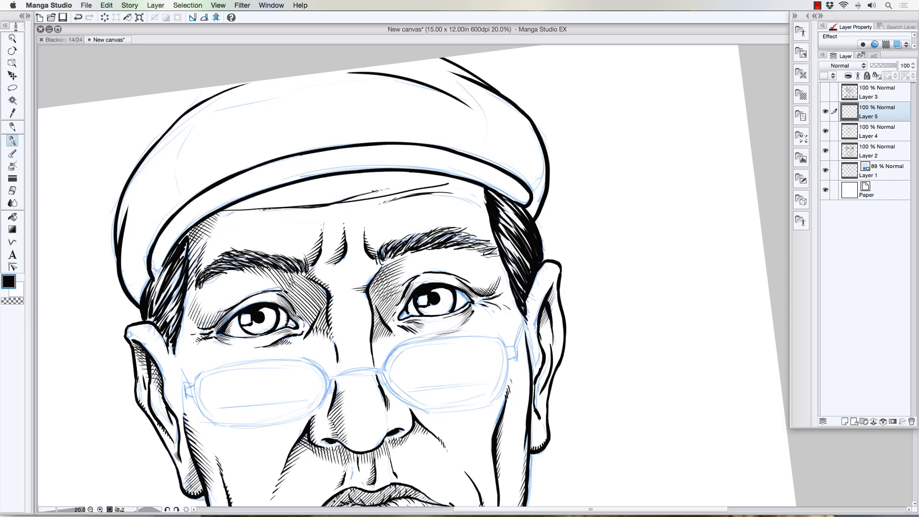
{"action": "key", "text": "super+z"}
{"action": "mouse_move", "coordinate": [228, 206]}
{"action": "left_mouse_down"}
{"action": "mouse_move", "coordinate": [347, 196]}
{"action": "mouse_move", "coordinate": [328, 208]}
{"action": "mouse_move", "coordinate": [489, 190]}
{"action": "left_mouse_up"}
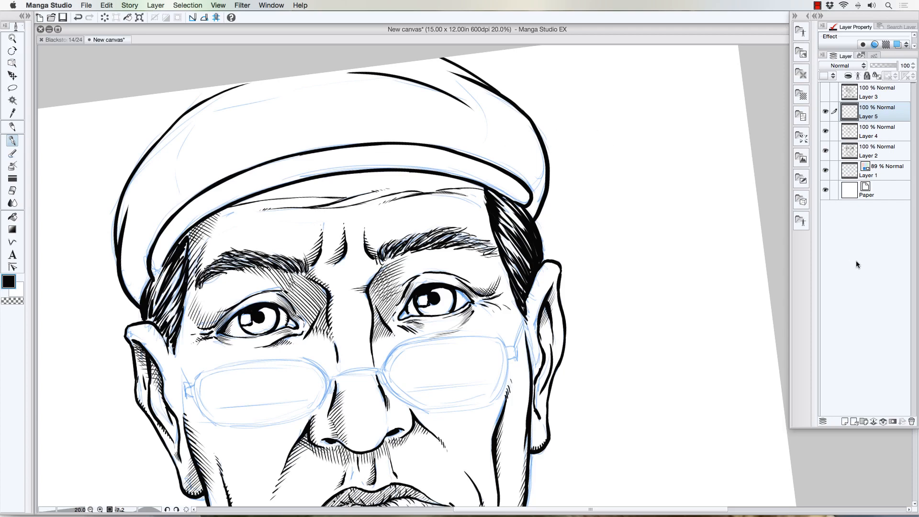
- Create a new layer above Layer 5 and hatch the cap's shadow with diagonal strokes between the brim and the forehead wrinkles
{"action": "left_click", "coordinate": [846, 421]}
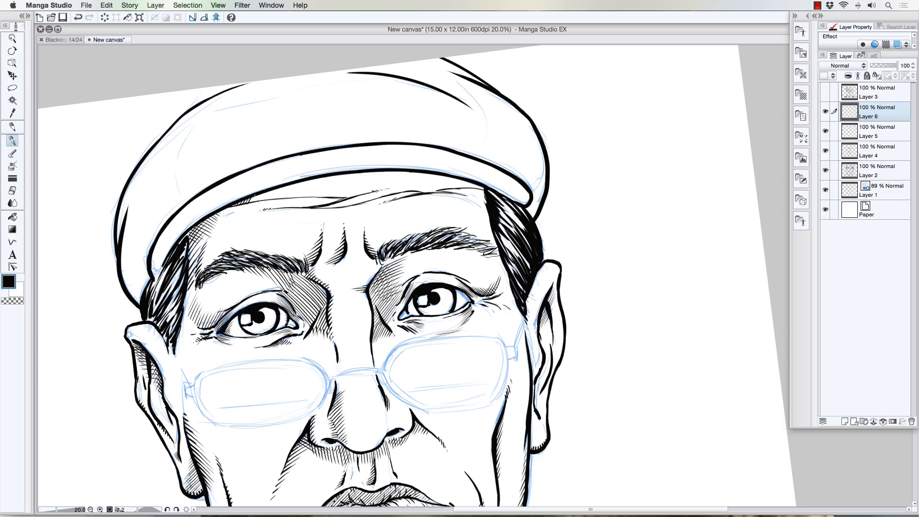
{"action": "left_click_drag", "start_coordinate": [254, 203], "coordinate": [274, 190]}
{"action": "left_click_drag", "start_coordinate": [269, 200], "coordinate": [282, 188]}
{"action": "left_click_drag", "start_coordinate": [277, 201], "coordinate": [293, 188]}
{"action": "left_click_drag", "start_coordinate": [287, 200], "coordinate": [306, 184]}
{"action": "left_click_drag", "start_coordinate": [300, 197], "coordinate": [318, 177]}
{"action": "mouse_move", "coordinate": [311, 199]}
{"action": "left_mouse_down"}
{"action": "mouse_move", "coordinate": [323, 177]}
{"action": "mouse_move", "coordinate": [338, 175]}
{"action": "left_mouse_up"}
{"action": "left_click_drag", "start_coordinate": [327, 197], "coordinate": [344, 174]}
{"action": "left_click_drag", "start_coordinate": [335, 196], "coordinate": [354, 175]}
{"action": "left_click_drag", "start_coordinate": [344, 196], "coordinate": [358, 174]}
{"action": "left_click_drag", "start_coordinate": [348, 194], "coordinate": [367, 173]}
{"action": "left_click_drag", "start_coordinate": [357, 194], "coordinate": [377, 172]}
{"action": "left_click_drag", "start_coordinate": [366, 194], "coordinate": [390, 171]}
{"action": "left_click_drag", "start_coordinate": [380, 193], "coordinate": [398, 171]}
{"action": "left_click_drag", "start_coordinate": [386, 193], "coordinate": [404, 172]}
{"action": "left_click_drag", "start_coordinate": [394, 192], "coordinate": [411, 171]}
{"action": "left_click_drag", "start_coordinate": [400, 192], "coordinate": [421, 171]}
{"action": "left_click_drag", "start_coordinate": [410, 191], "coordinate": [431, 171]}
{"action": "left_click_drag", "start_coordinate": [420, 191], "coordinate": [437, 173]}
{"action": "left_click_drag", "start_coordinate": [427, 190], "coordinate": [444, 173]}
{"action": "mouse_move", "coordinate": [434, 190]}
{"action": "left_mouse_down"}
{"action": "mouse_move", "coordinate": [448, 174]}
{"action": "mouse_move", "coordinate": [459, 177]}
{"action": "left_mouse_up"}
{"action": "left_click_drag", "start_coordinate": [452, 188], "coordinate": [464, 180]}
{"action": "left_click_drag", "start_coordinate": [458, 188], "coordinate": [471, 181]}
{"action": "left_click_drag", "start_coordinate": [465, 190], "coordinate": [476, 183]}
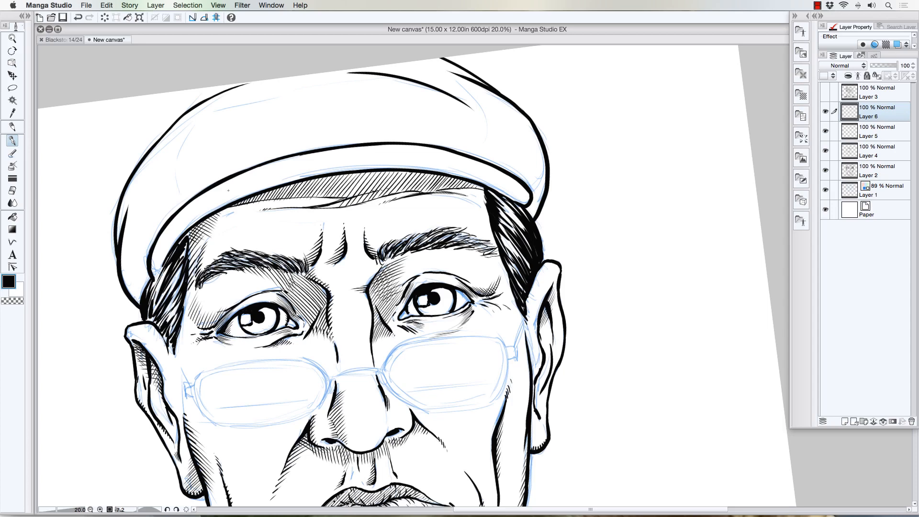
- Try longer hatching strokes at the left end of the brim shadow, undo them, and add a short stroke at the forehead wrinkle
{"action": "left_click_drag", "start_coordinate": [207, 230], "coordinate": [224, 192]}
{"action": "left_click_drag", "start_coordinate": [200, 225], "coordinate": [214, 196]}
{"action": "key", "text": "super+z"}
{"action": "key", "text": "super+z"}
{"action": "key", "text": "super+z"}
{"action": "key", "text": "super+z"}
{"action": "left_click_drag", "start_coordinate": [310, 198], "coordinate": [326, 195]}
- Compare the forehead with Layer 6 and Layer 5 shown and hidden, leaving Layer 6 visible and Layer 5 hidden
{"action": "scroll", "coordinate": [274, 180], "scroll_direction": "down", "scroll_amount": 3}
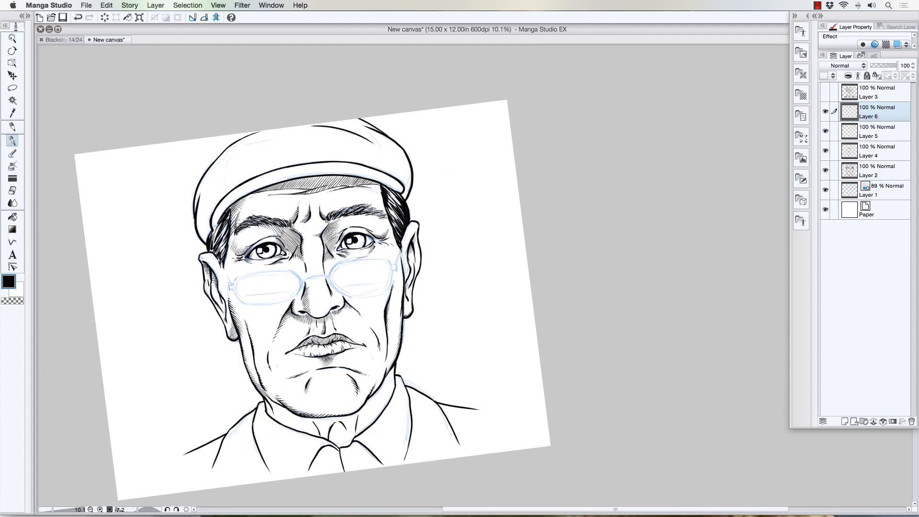
{"action": "scroll", "coordinate": [244, 215], "scroll_direction": "up", "scroll_amount": 1}
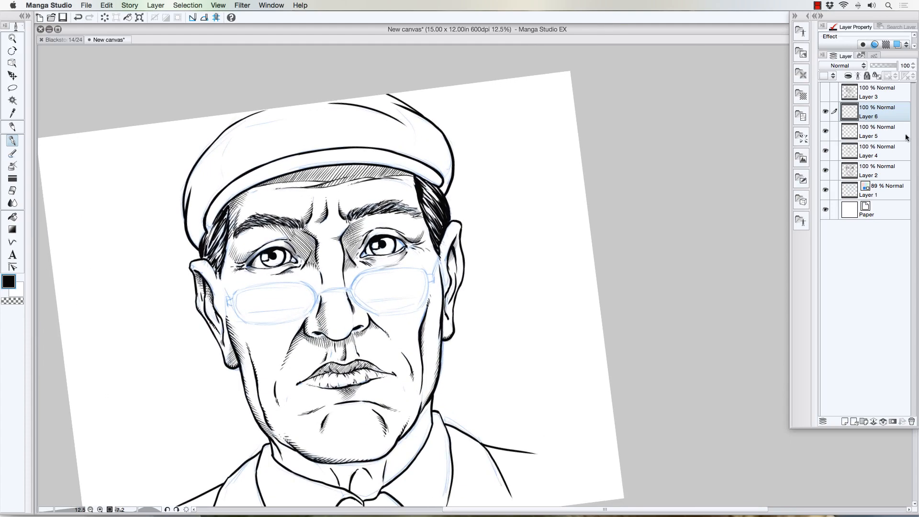
{"action": "left_click", "coordinate": [825, 111]}
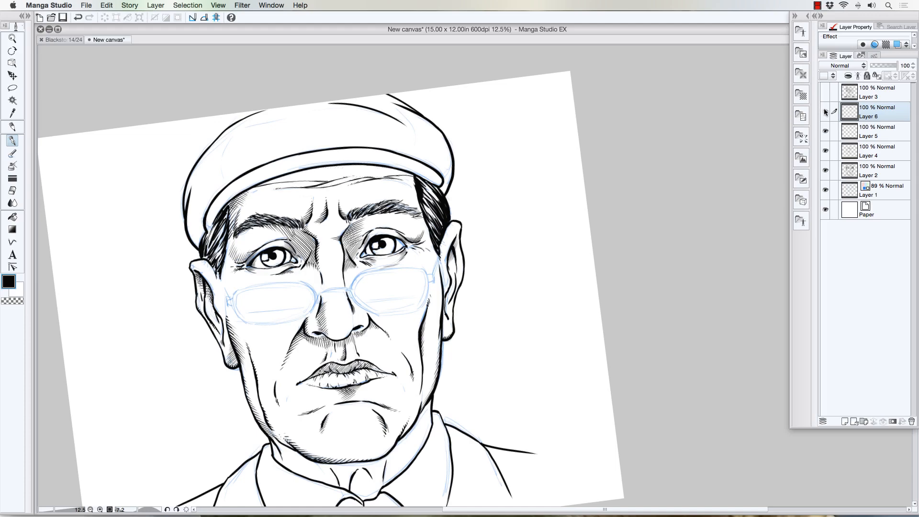
{"action": "left_click", "coordinate": [826, 111]}
{"action": "left_click", "coordinate": [825, 131]}
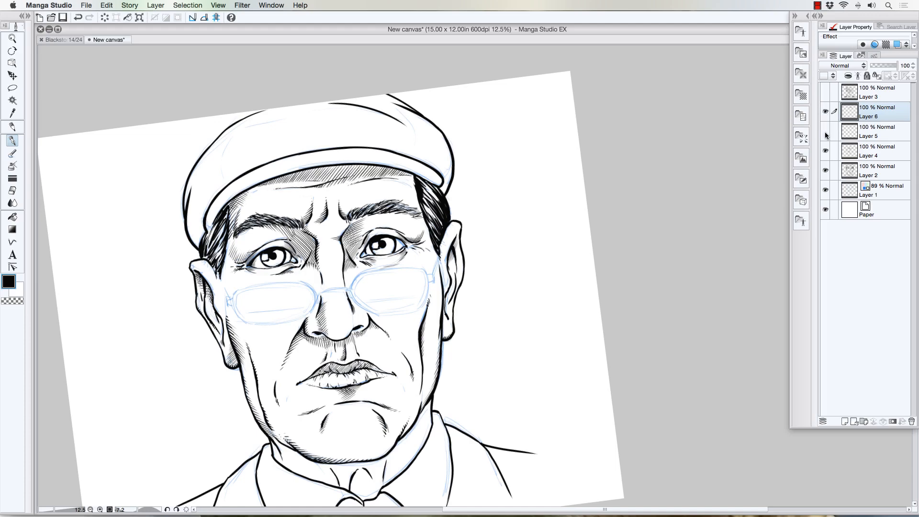
{"action": "scroll", "coordinate": [406, 246], "scroll_direction": "down", "scroll_amount": 3}
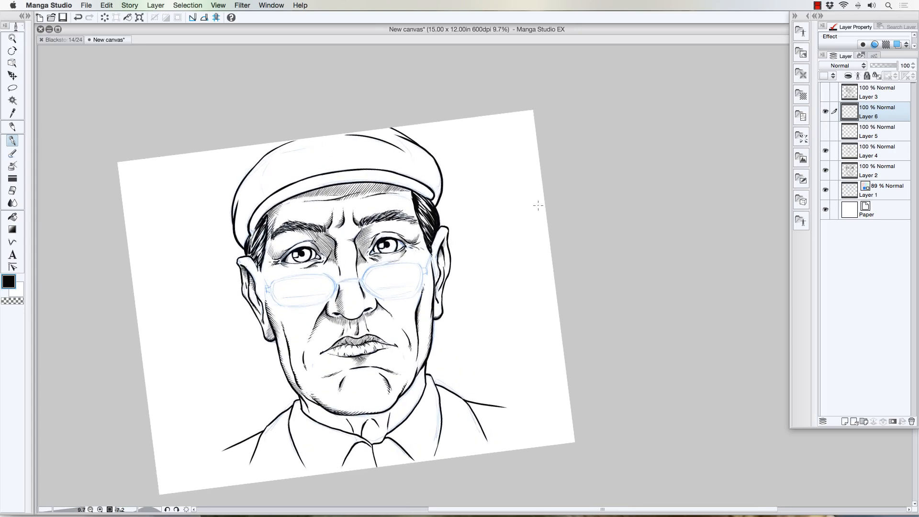
{"action": "left_click", "coordinate": [825, 132]}
{"action": "left_click", "coordinate": [825, 132]}
{"action": "left_click", "coordinate": [825, 133]}
{"action": "left_click", "coordinate": [826, 132]}
{"action": "scroll", "coordinate": [290, 211], "scroll_direction": "up", "scroll_amount": 2}
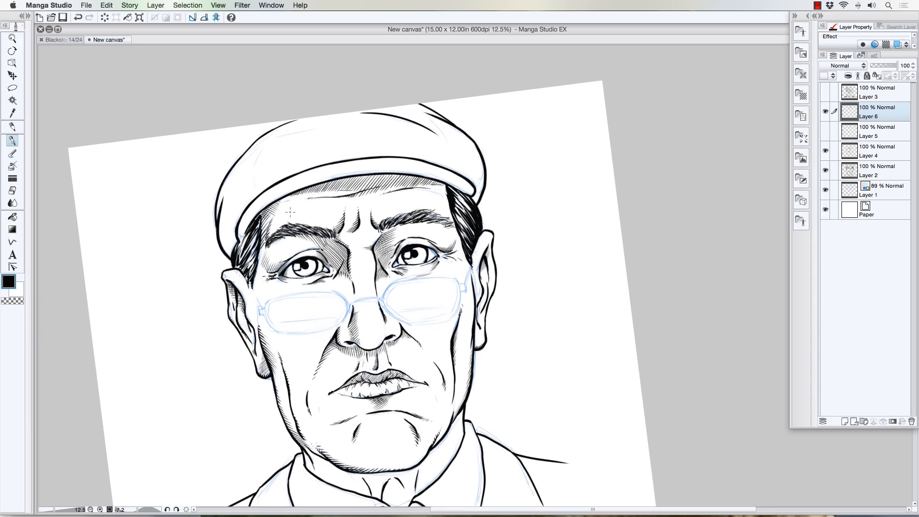
{"action": "left_click", "coordinate": [825, 112]}
{"action": "left_click", "coordinate": [825, 112]}
- Create a new layer above Layer 6 and shade the left-hand eye's iris with fine radial pen strokes around the pupil
{"action": "left_click", "coordinate": [845, 421]}
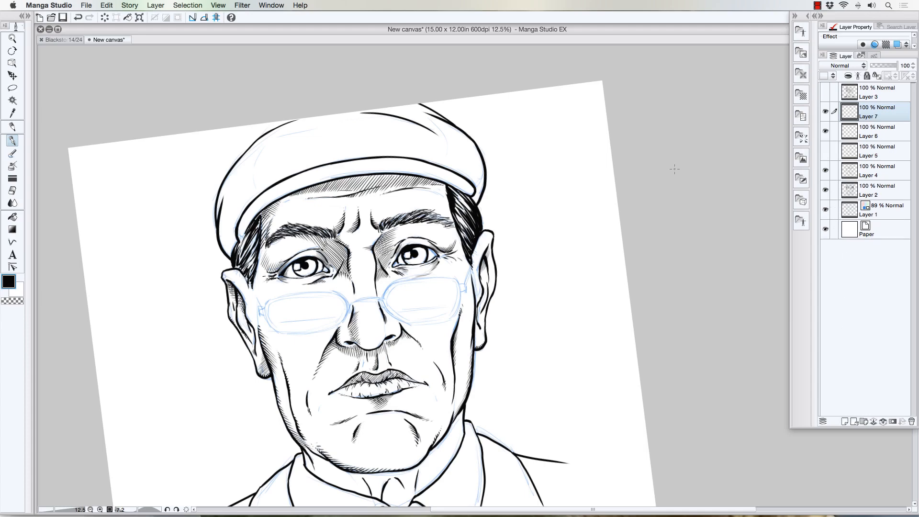
{"action": "key", "text": "r"}
{"action": "left_click_drag", "start_coordinate": [191, 371], "coordinate": [165, 328]}
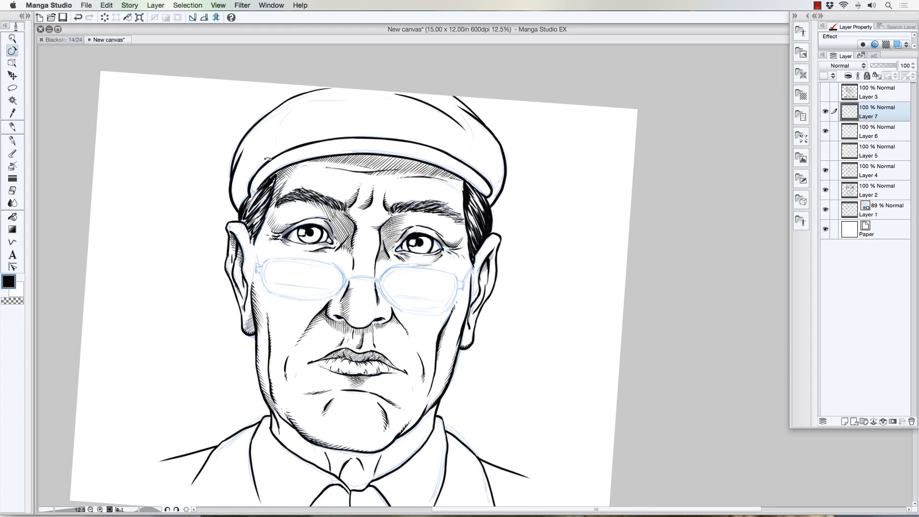
{"action": "scroll", "coordinate": [275, 109], "scroll_direction": "up", "scroll_amount": 1}
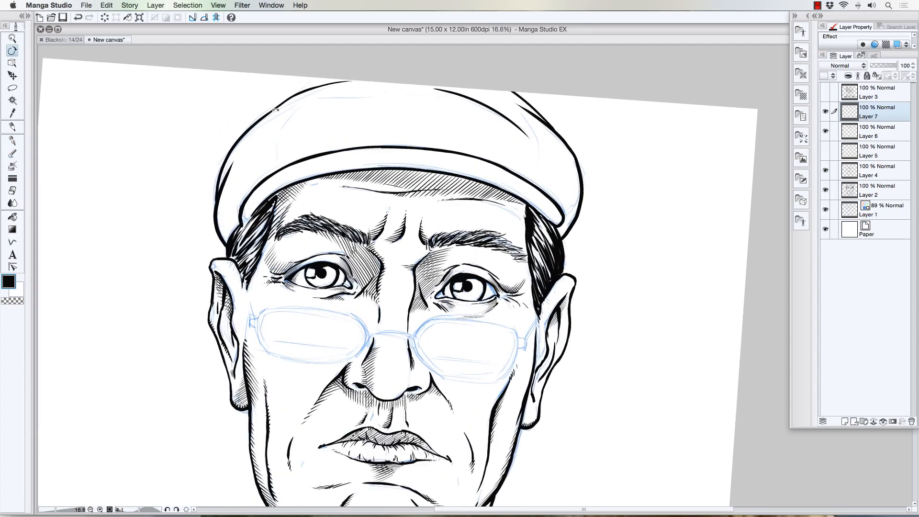
{"action": "scroll", "coordinate": [276, 110], "scroll_direction": "down", "scroll_amount": 1}
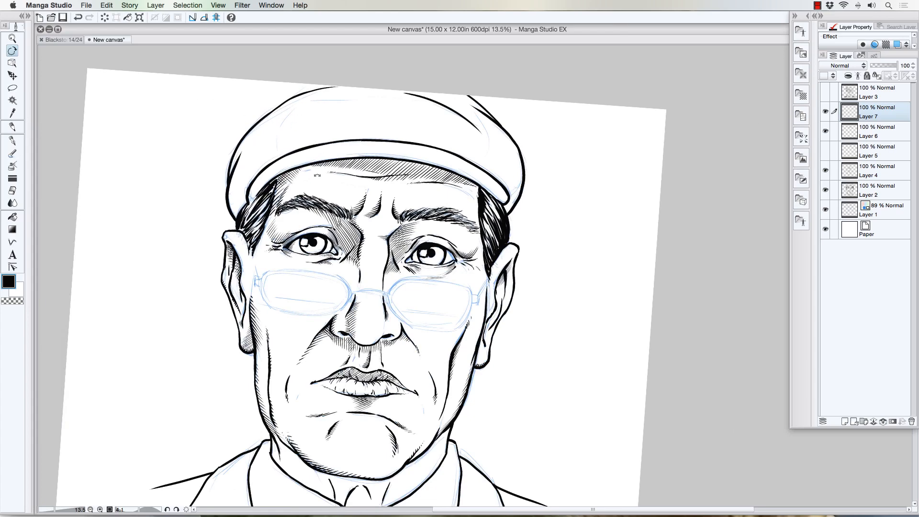
{"action": "scroll", "coordinate": [322, 203], "scroll_direction": "up", "scroll_amount": 2}
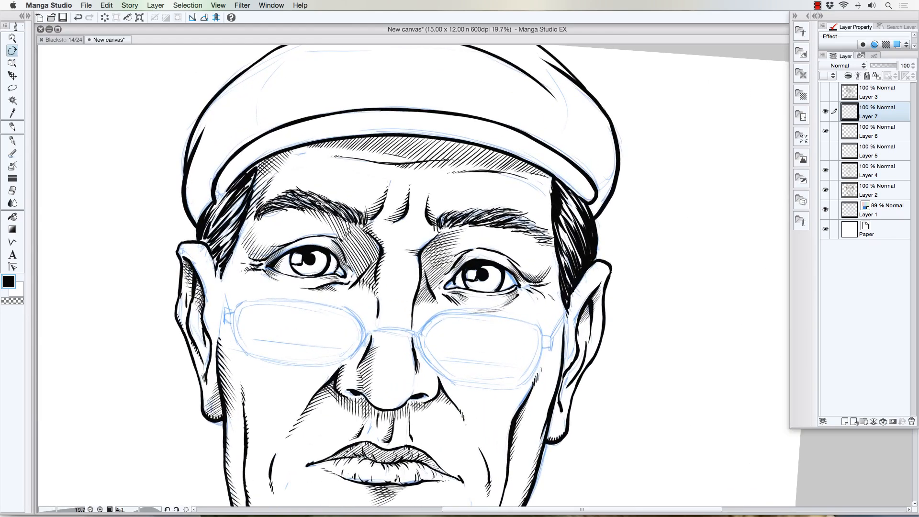
{"action": "scroll", "coordinate": [320, 203], "scroll_direction": "up", "scroll_amount": 1}
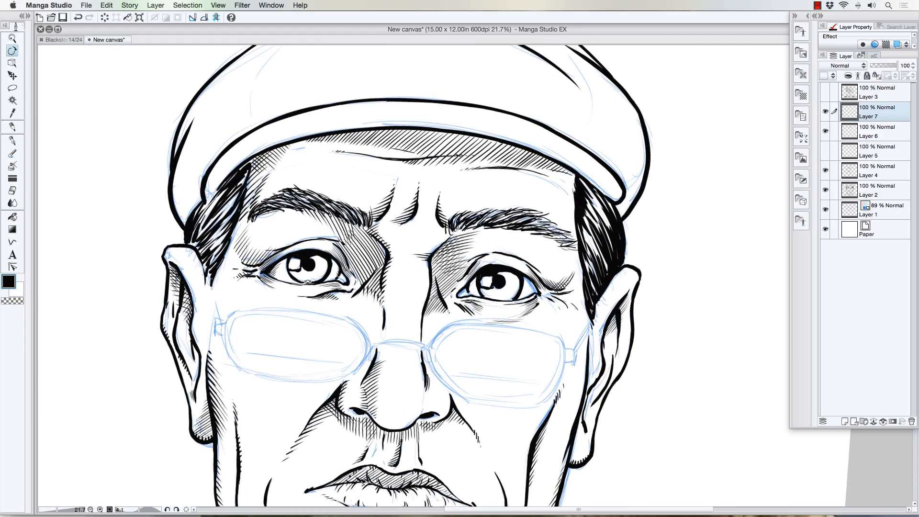
{"action": "scroll", "coordinate": [308, 282], "scroll_direction": "up", "scroll_amount": 4}
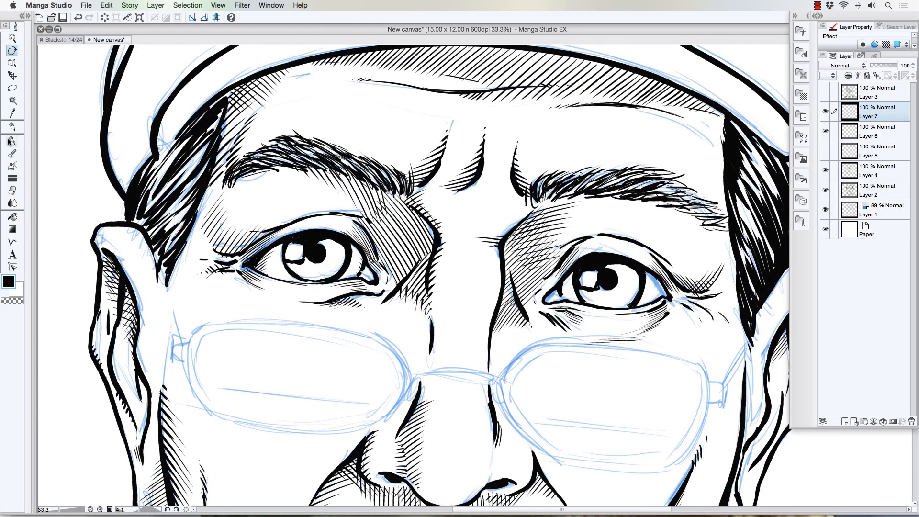
{"action": "left_click", "coordinate": [10, 140]}
{"action": "left_click_drag", "start_coordinate": [294, 265], "coordinate": [288, 268]}
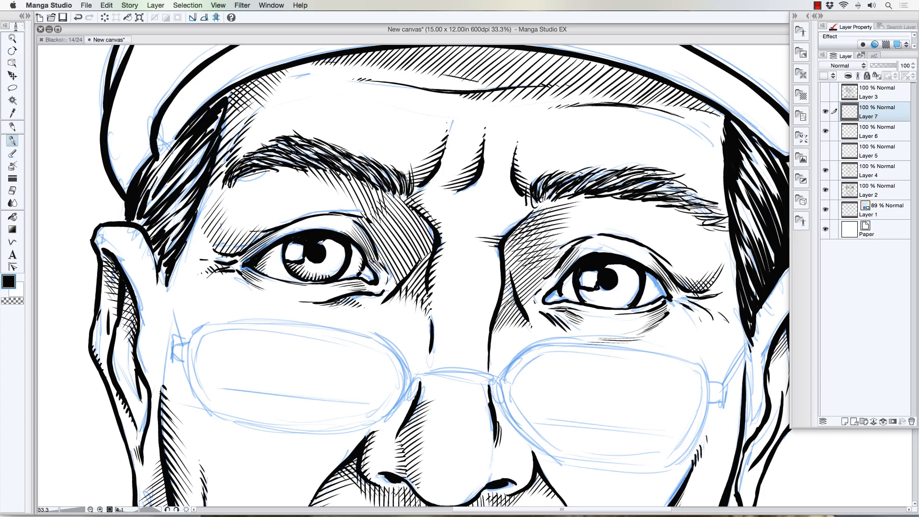
{"action": "left_click_drag", "start_coordinate": [330, 238], "coordinate": [322, 245]}
{"action": "mouse_move", "coordinate": [337, 244]}
{"action": "left_mouse_down"}
{"action": "mouse_move", "coordinate": [327, 252]}
{"action": "mouse_move", "coordinate": [339, 259]}
{"action": "left_mouse_up"}
{"action": "scroll", "coordinate": [265, 259], "scroll_direction": "down", "scroll_amount": 3}
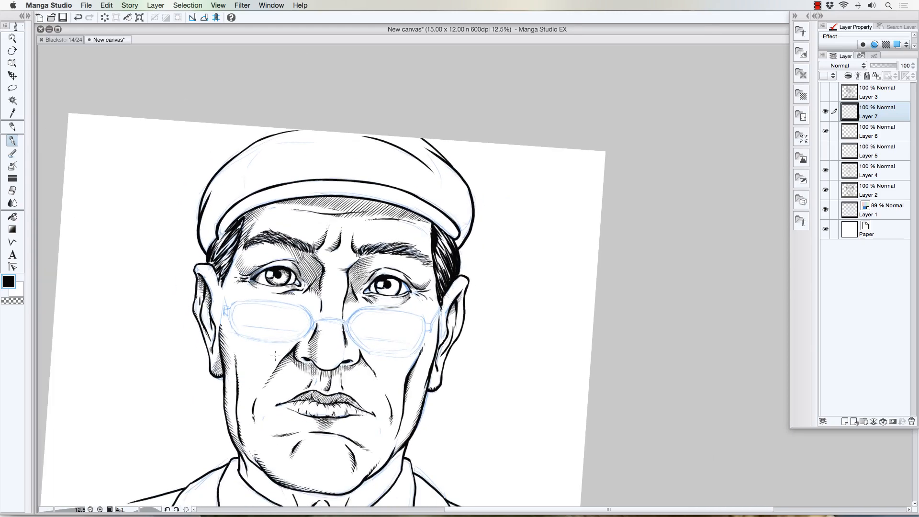
- Try additional strokes inside the left-hand eye's iris and undo them
{"action": "scroll", "coordinate": [276, 355], "scroll_direction": "up", "scroll_amount": 3}
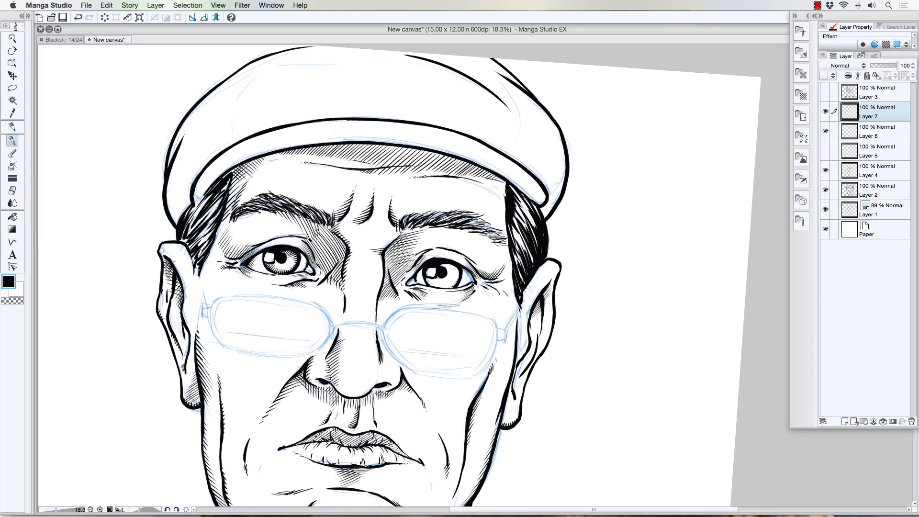
{"action": "scroll", "coordinate": [284, 265], "scroll_direction": "up", "scroll_amount": 5}
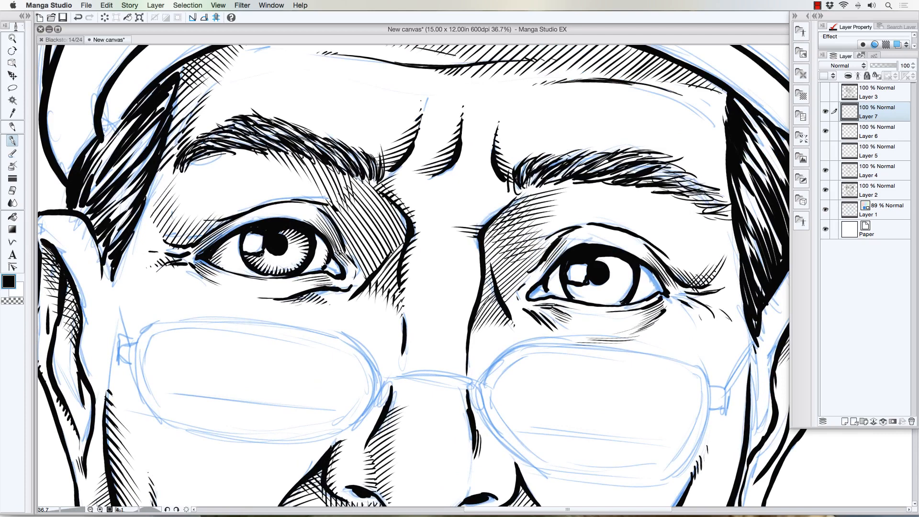
{"action": "mouse_move", "coordinate": [259, 259]}
{"action": "left_mouse_down"}
{"action": "mouse_move", "coordinate": [287, 267]}
{"action": "mouse_move", "coordinate": [302, 254]}
{"action": "mouse_move", "coordinate": [289, 242]}
{"action": "left_mouse_up"}
{"action": "key", "text": "super+z"}
{"action": "mouse_move", "coordinate": [275, 269]}
{"action": "left_mouse_down"}
{"action": "mouse_move", "coordinate": [296, 263]}
{"action": "mouse_move", "coordinate": [283, 242]}
{"action": "left_mouse_up"}
{"action": "key", "text": "super+z"}
{"action": "mouse_move", "coordinate": [273, 253]}
{"action": "left_mouse_down"}
{"action": "mouse_move", "coordinate": [265, 272]}
{"action": "mouse_move", "coordinate": [294, 261]}
{"action": "left_mouse_up"}
{"action": "key", "text": "super+z"}
{"action": "key", "text": "super+z"}
{"action": "key", "text": "super+z"}
{"action": "mouse_move", "coordinate": [262, 255]}
{"action": "left_mouse_down"}
{"action": "mouse_move", "coordinate": [300, 258]}
{"action": "mouse_move", "coordinate": [299, 248]}
{"action": "mouse_move", "coordinate": [292, 242]}
{"action": "mouse_move", "coordinate": [273, 262]}
{"action": "left_mouse_up"}
{"action": "key", "text": "super+z"}
- Try diagonal hatching down the left-hand side of the nose bridge and undo it
{"action": "mouse_move", "coordinate": [455, 252]}
{"action": "left_mouse_down"}
{"action": "mouse_move", "coordinate": [459, 235]}
{"action": "mouse_move", "coordinate": [466, 258]}
{"action": "mouse_move", "coordinate": [411, 246]}
{"action": "mouse_move", "coordinate": [401, 267]}
{"action": "left_mouse_up"}
{"action": "key", "text": "super+z"}
{"action": "key", "text": "super+z"}
{"action": "left_click_drag", "start_coordinate": [443, 255], "coordinate": [402, 282]}
{"action": "left_click_drag", "start_coordinate": [440, 270], "coordinate": [400, 297]}
{"action": "left_click_drag", "start_coordinate": [436, 287], "coordinate": [403, 314]}
{"action": "mouse_move", "coordinate": [431, 309]}
{"action": "left_mouse_down"}
{"action": "mouse_move", "coordinate": [406, 325]}
{"action": "mouse_move", "coordinate": [409, 335]}
{"action": "left_mouse_up"}
{"action": "left_click_drag", "start_coordinate": [423, 336], "coordinate": [412, 343]}
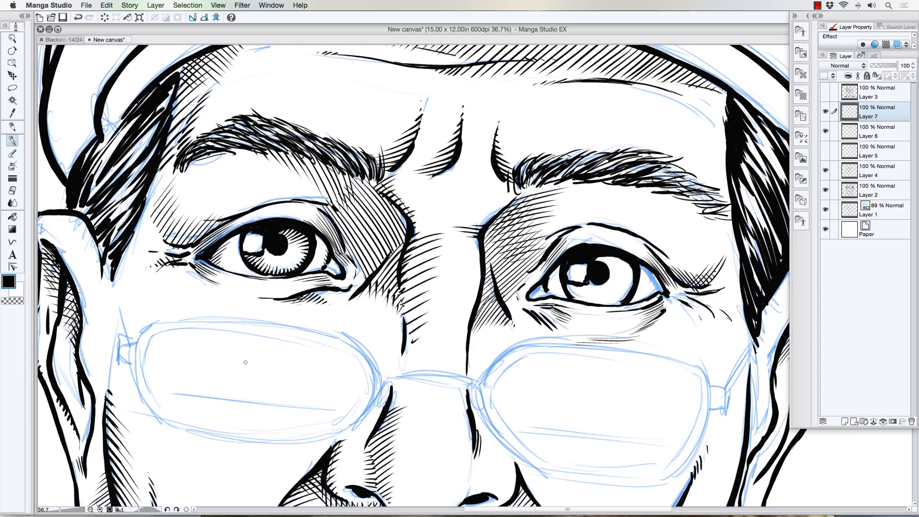
{"action": "key", "text": "super+z"}
{"action": "key", "text": "super+z"}
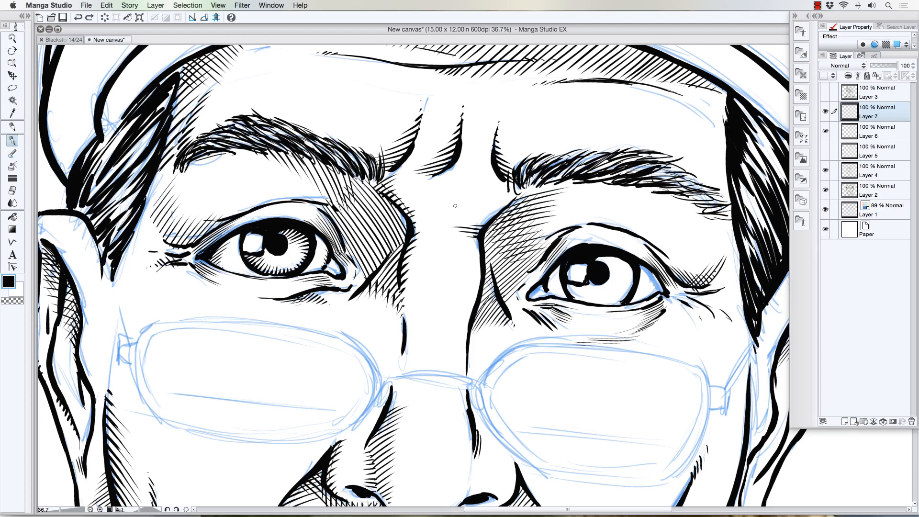
- Try a vertical contour with short hatching strokes down the right-hand side of the nose bridge
{"action": "left_click_drag", "start_coordinate": [450, 232], "coordinate": [457, 310]}
{"action": "left_click_drag", "start_coordinate": [453, 251], "coordinate": [455, 265]}
{"action": "left_click_drag", "start_coordinate": [453, 266], "coordinate": [457, 297]}
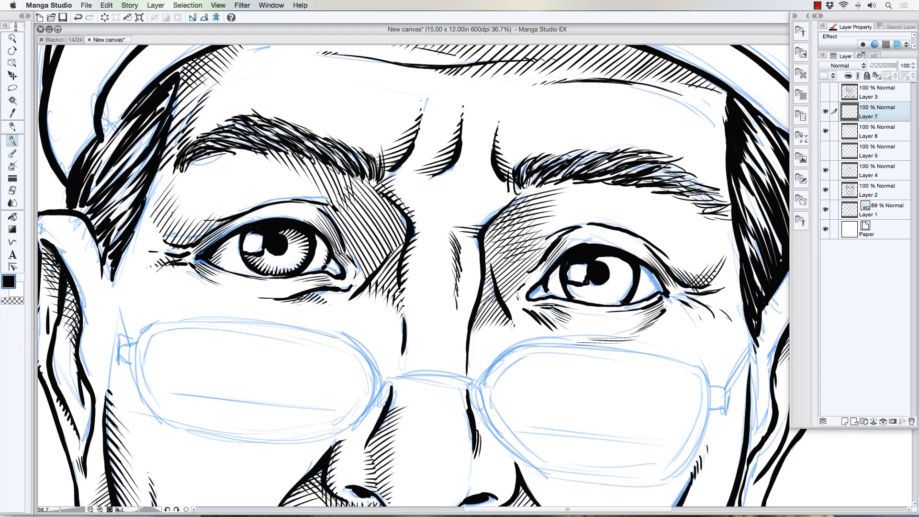
{"action": "left_click_drag", "start_coordinate": [452, 239], "coordinate": [457, 301]}
{"action": "left_click_drag", "start_coordinate": [460, 255], "coordinate": [455, 312]}
{"action": "mouse_move", "coordinate": [455, 238]}
{"action": "left_mouse_down"}
{"action": "mouse_move", "coordinate": [435, 249]}
{"action": "mouse_move", "coordinate": [443, 271]}
{"action": "left_mouse_up"}
{"action": "left_click_drag", "start_coordinate": [455, 270], "coordinate": [435, 282]}
{"action": "left_click_drag", "start_coordinate": [454, 284], "coordinate": [438, 294]}
{"action": "mouse_move", "coordinate": [457, 298]}
{"action": "left_mouse_down"}
{"action": "mouse_move", "coordinate": [435, 303]}
{"action": "mouse_move", "coordinate": [440, 313]}
{"action": "left_mouse_up"}
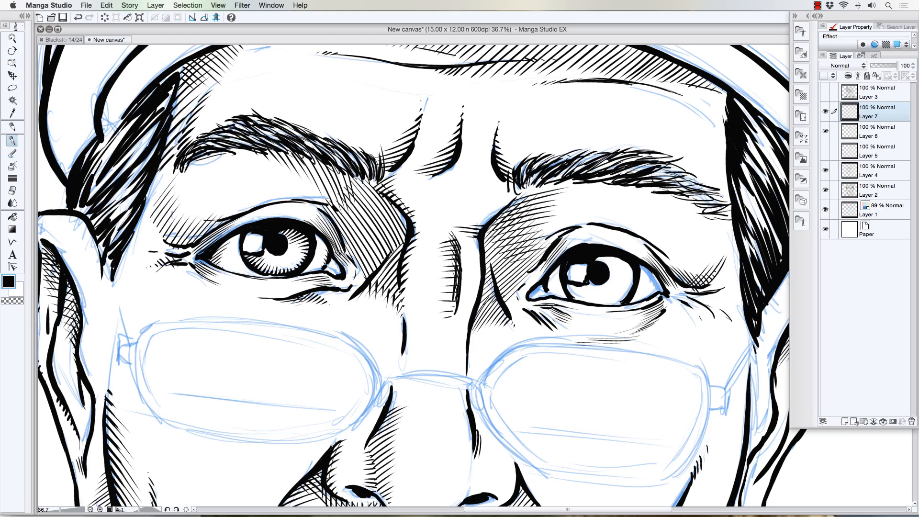
{"action": "mouse_move", "coordinate": [454, 235]}
{"action": "left_mouse_down"}
{"action": "mouse_move", "coordinate": [455, 314]}
{"action": "mouse_move", "coordinate": [447, 356]}
{"action": "mouse_move", "coordinate": [437, 359]}
{"action": "left_mouse_up"}
{"action": "left_click_drag", "start_coordinate": [455, 317], "coordinate": [450, 360]}
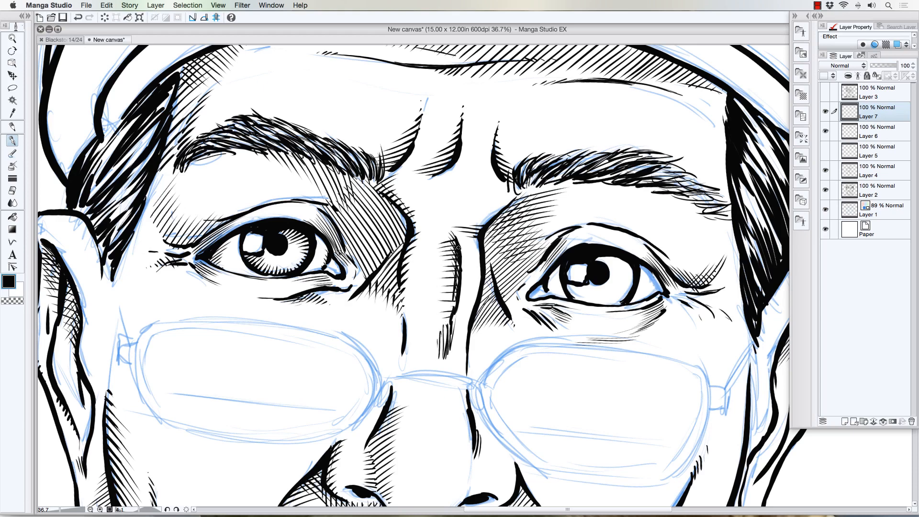
- Try diagonal strokes from the nose bridge towards the right-hand brow, then mark the side plane and circle the bridge's highlight
{"action": "left_click_drag", "start_coordinate": [461, 229], "coordinate": [494, 194]}
{"action": "left_click_drag", "start_coordinate": [455, 229], "coordinate": [483, 198]}
{"action": "mouse_move", "coordinate": [449, 229]}
{"action": "left_mouse_down"}
{"action": "mouse_move", "coordinate": [475, 202]}
{"action": "mouse_move", "coordinate": [467, 204]}
{"action": "left_mouse_up"}
{"action": "mouse_move", "coordinate": [442, 229]}
{"action": "left_mouse_down"}
{"action": "mouse_move", "coordinate": [459, 210]}
{"action": "mouse_move", "coordinate": [450, 215]}
{"action": "left_mouse_up"}
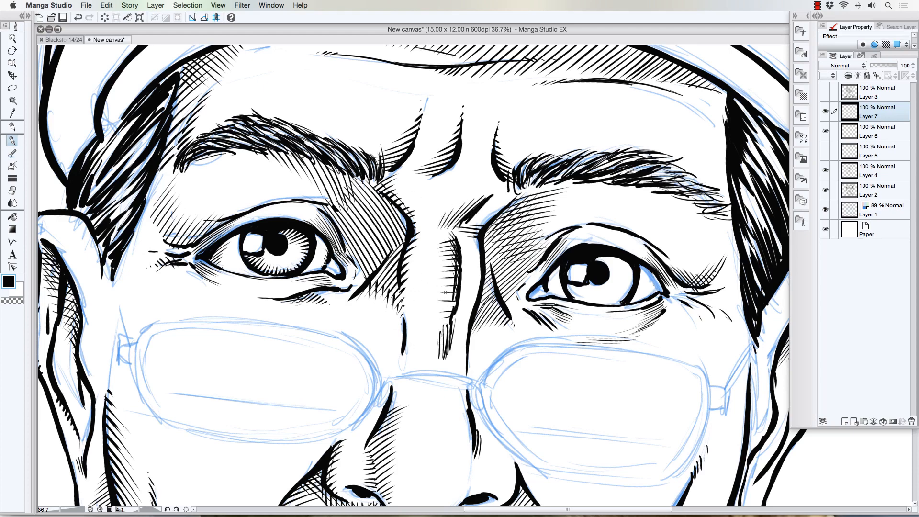
{"action": "left_click_drag", "start_coordinate": [474, 266], "coordinate": [470, 285]}
{"action": "mouse_move", "coordinate": [408, 273]}
{"action": "left_mouse_down"}
{"action": "mouse_move", "coordinate": [444, 272]}
{"action": "mouse_move", "coordinate": [423, 324]}
{"action": "mouse_move", "coordinate": [414, 244]}
{"action": "left_mouse_up"}
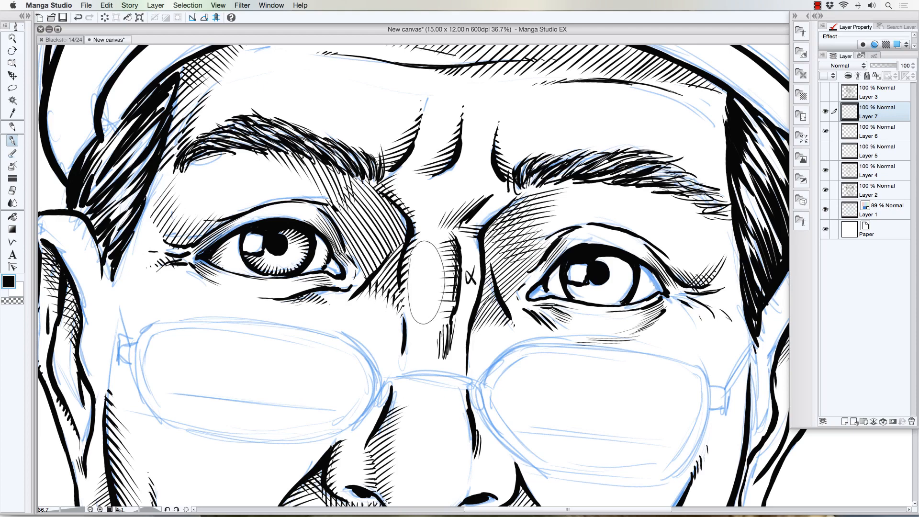
- Undo all the trial strokes and marks on the nose bridge
{"action": "key", "text": "super+z"}
{"action": "key", "text": "super+z"}
{"action": "key", "text": "super+z"}
{"action": "key", "text": "super+z"}
{"action": "key", "text": "super+z"}
{"action": "key", "text": "super+z"}
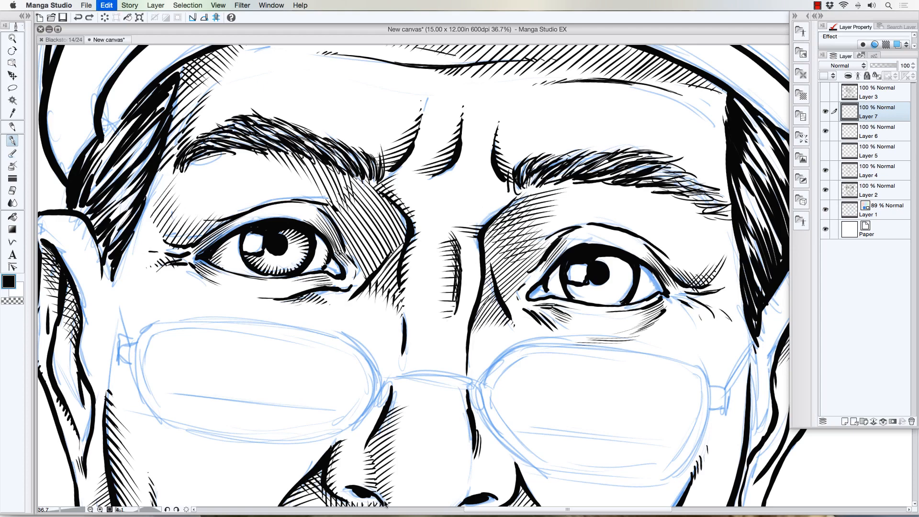
{"action": "key", "text": "super+z"}
{"action": "key", "text": "super+z"}
{"action": "key", "text": "super+z"}
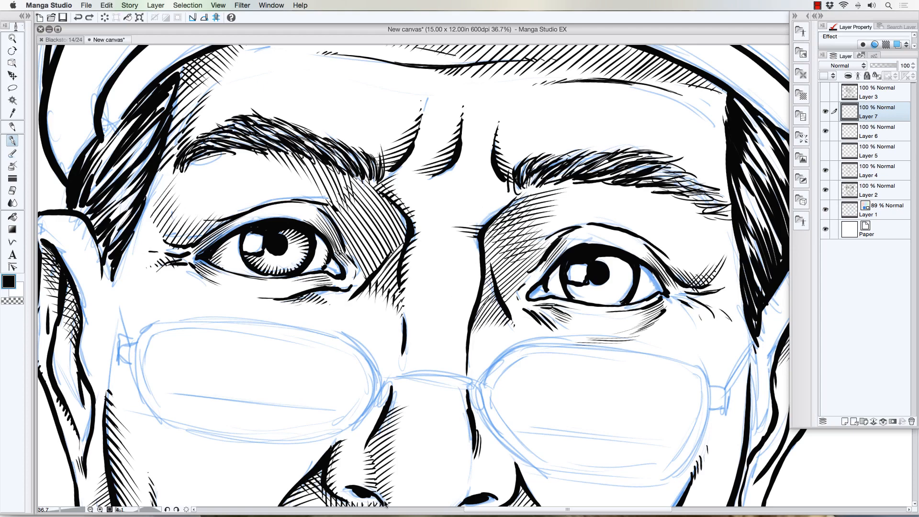
- Shade the right-hand eye's iris with fine radial pen strokes around the pupil
{"action": "left_click_drag", "start_coordinate": [302, 320], "coordinate": [185, 345]}
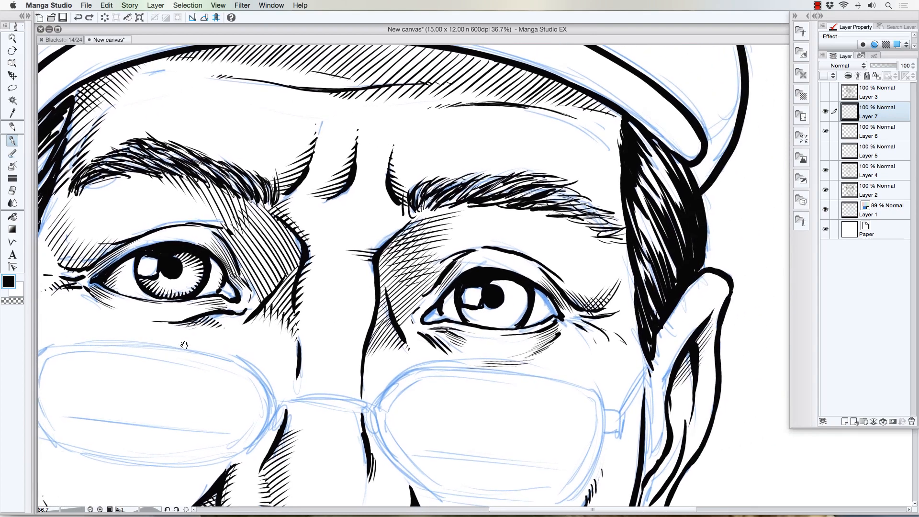
{"action": "key", "text": "shift+space"}
{"action": "left_click_drag", "start_coordinate": [223, 380], "coordinate": [230, 363]}
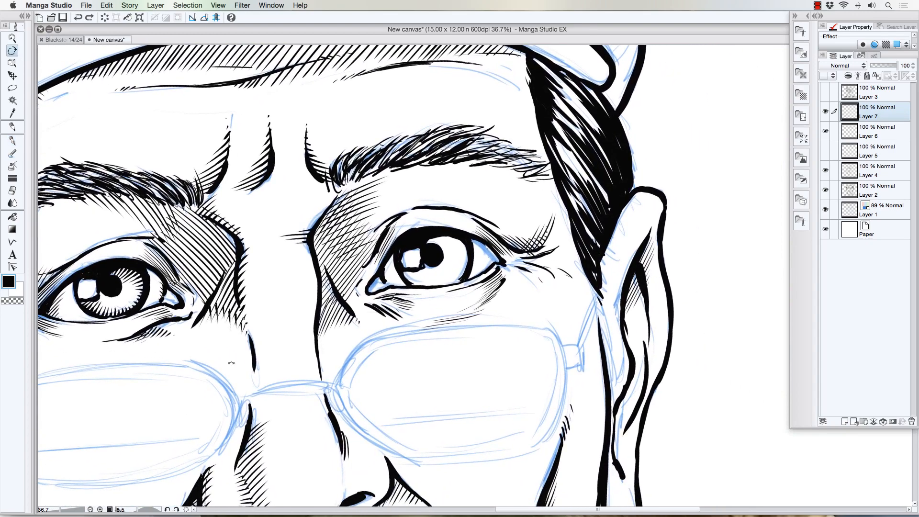
{"action": "left_click", "coordinate": [12, 140]}
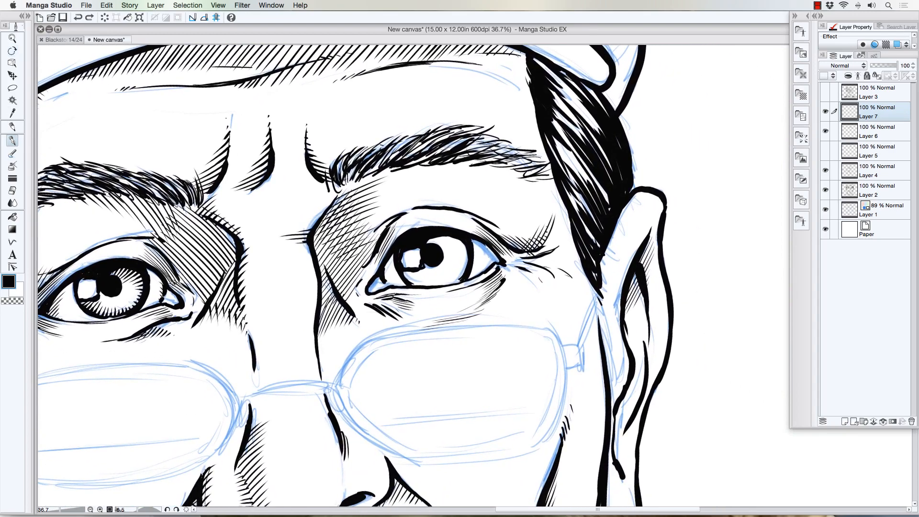
{"action": "left_click", "coordinate": [405, 273]}
{"action": "left_click_drag", "start_coordinate": [412, 278], "coordinate": [415, 275]}
{"action": "mouse_move", "coordinate": [441, 238]}
{"action": "left_mouse_down"}
{"action": "mouse_move", "coordinate": [435, 249]}
{"action": "mouse_move", "coordinate": [456, 248]}
{"action": "left_mouse_up"}
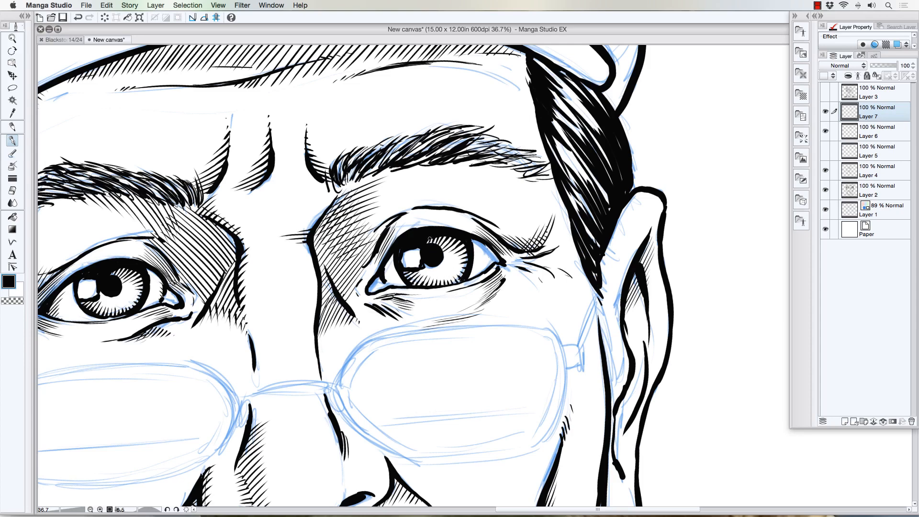
{"action": "scroll", "coordinate": [429, 239], "scroll_direction": "down", "scroll_amount": 8}
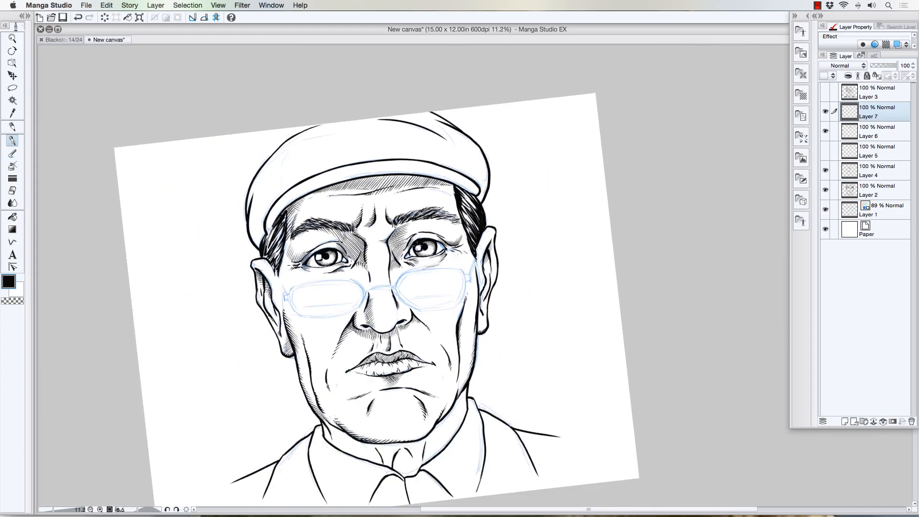
- Compare the portrait with and without Layer 4 by hiding the layer and showing it again
{"action": "scroll", "coordinate": [418, 233], "scroll_direction": "up", "scroll_amount": 1}
{"action": "key", "text": "shift+space"}
{"action": "mouse_move", "coordinate": [222, 355]}
{"action": "left_mouse_down"}
{"action": "mouse_move", "coordinate": [214, 318]}
{"action": "mouse_move", "coordinate": [204, 328]}
{"action": "mouse_move", "coordinate": [227, 343]}
{"action": "left_mouse_up"}
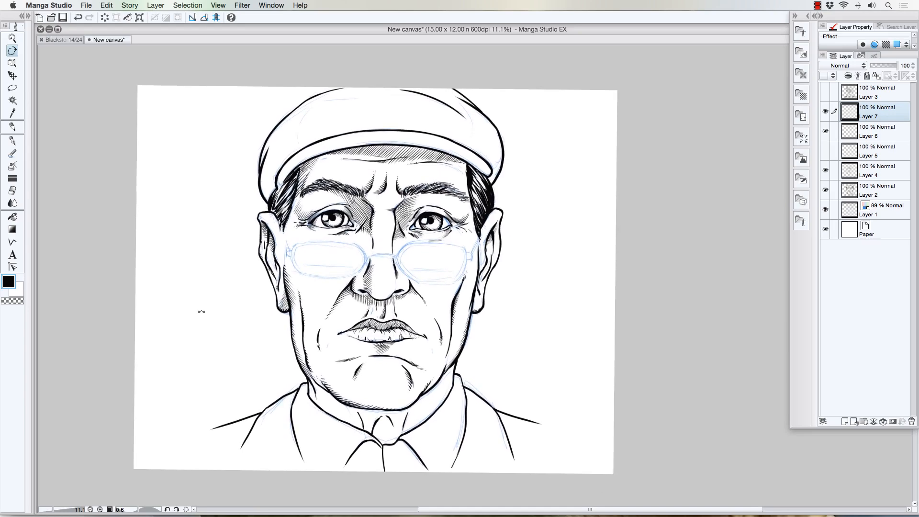
{"action": "scroll", "coordinate": [381, 173], "scroll_direction": "up", "scroll_amount": 3}
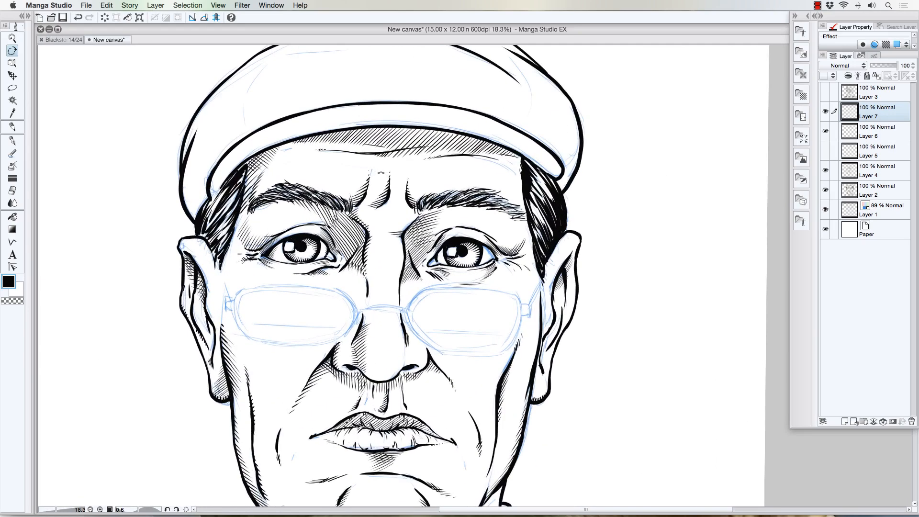
{"action": "scroll", "coordinate": [381, 173], "scroll_direction": "down", "scroll_amount": 1}
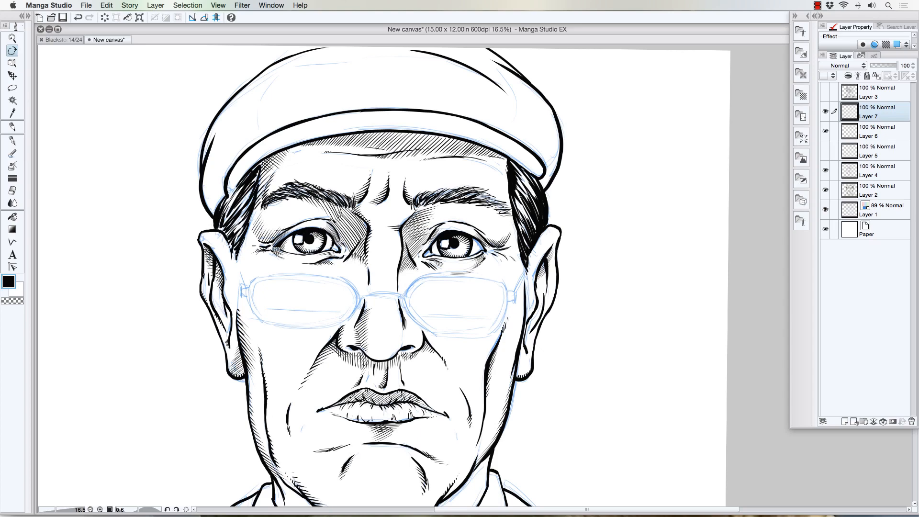
{"action": "left_click", "coordinate": [826, 171]}
{"action": "left_click", "coordinate": [826, 170]}
- Try a dense patch of thick overlapping pen strokes on the blank paper beside the left-hand ear and cap
{"action": "left_click", "coordinate": [13, 140]}
{"action": "mouse_move", "coordinate": [165, 257]}
{"action": "left_mouse_down"}
{"action": "mouse_move", "coordinate": [171, 236]}
{"action": "mouse_move", "coordinate": [146, 257]}
{"action": "mouse_move", "coordinate": [170, 234]}
{"action": "mouse_move", "coordinate": [147, 254]}
{"action": "mouse_move", "coordinate": [171, 224]}
{"action": "mouse_move", "coordinate": [142, 243]}
{"action": "mouse_move", "coordinate": [165, 221]}
{"action": "mouse_move", "coordinate": [141, 238]}
{"action": "mouse_move", "coordinate": [164, 216]}
{"action": "mouse_move", "coordinate": [174, 259]}
{"action": "mouse_move", "coordinate": [180, 247]}
{"action": "mouse_move", "coordinate": [154, 268]}
{"action": "left_mouse_up"}
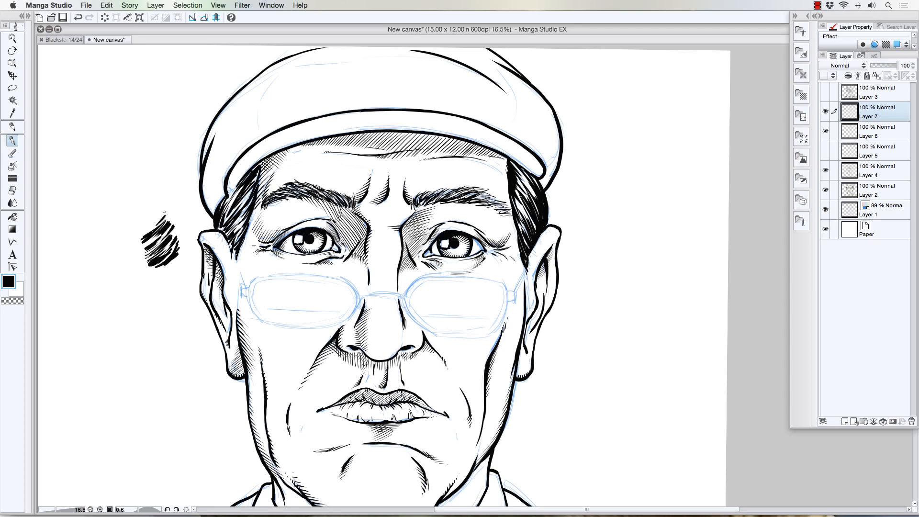
{"action": "mouse_move", "coordinate": [166, 211]}
{"action": "left_mouse_down"}
{"action": "mouse_move", "coordinate": [143, 229]}
{"action": "mouse_move", "coordinate": [167, 201]}
{"action": "mouse_move", "coordinate": [137, 219]}
{"action": "mouse_move", "coordinate": [131, 247]}
{"action": "mouse_move", "coordinate": [147, 235]}
{"action": "mouse_move", "coordinate": [130, 260]}
{"action": "left_mouse_up"}
{"action": "left_click_drag", "start_coordinate": [145, 243], "coordinate": [132, 260]}
{"action": "left_click_drag", "start_coordinate": [148, 249], "coordinate": [133, 261]}
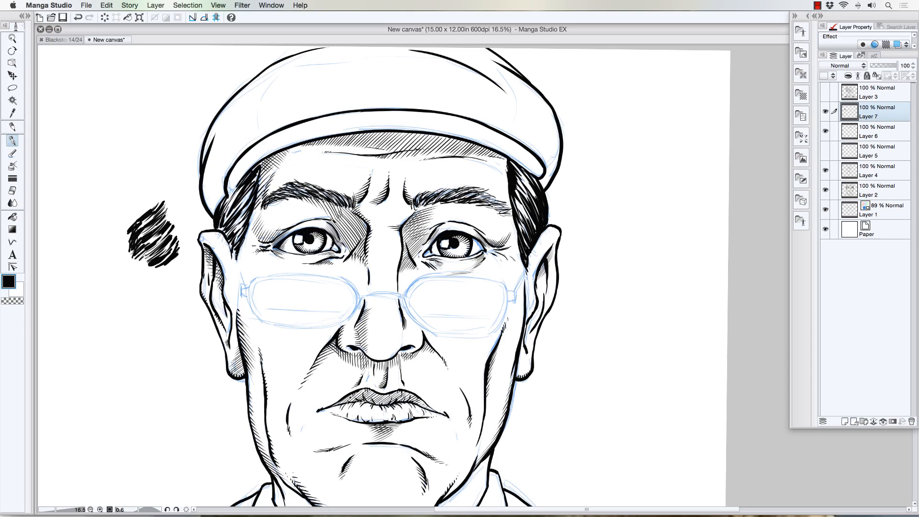
{"action": "left_click_drag", "start_coordinate": [179, 208], "coordinate": [171, 220]}
{"action": "mouse_move", "coordinate": [177, 201]}
{"action": "left_mouse_down"}
{"action": "mouse_move", "coordinate": [164, 225]}
{"action": "mouse_move", "coordinate": [174, 210]}
{"action": "left_mouse_up"}
{"action": "left_click_drag", "start_coordinate": [181, 211], "coordinate": [171, 237]}
{"action": "left_click_drag", "start_coordinate": [182, 220], "coordinate": [168, 244]}
{"action": "left_click_drag", "start_coordinate": [182, 230], "coordinate": [162, 267]}
{"action": "left_click_drag", "start_coordinate": [167, 260], "coordinate": [139, 270]}
{"action": "left_click_drag", "start_coordinate": [151, 256], "coordinate": [141, 268]}
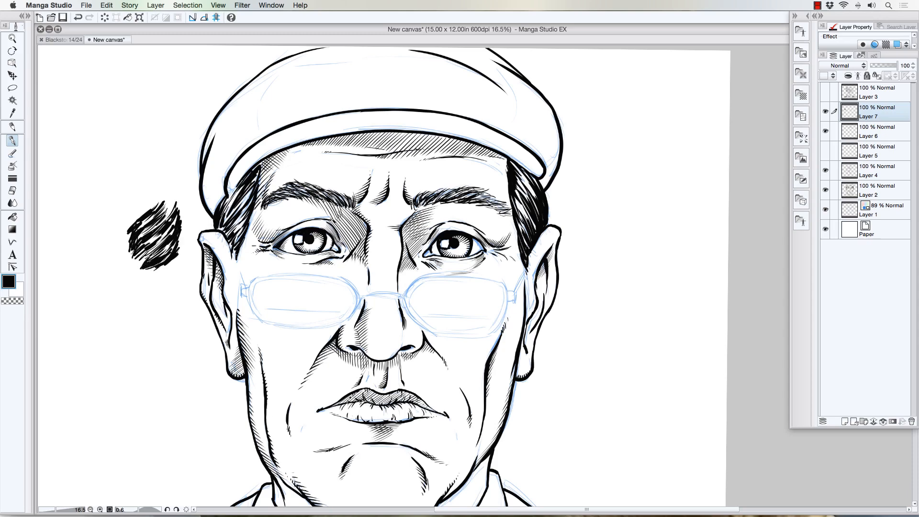
- Lasso the practice patch of strokes, delete it and clear the selection
{"action": "left_click", "coordinate": [12, 87]}
{"action": "mouse_move", "coordinate": [117, 213]}
{"action": "left_mouse_down"}
{"action": "mouse_move", "coordinate": [194, 224]}
{"action": "mouse_move", "coordinate": [110, 203]}
{"action": "left_mouse_up"}
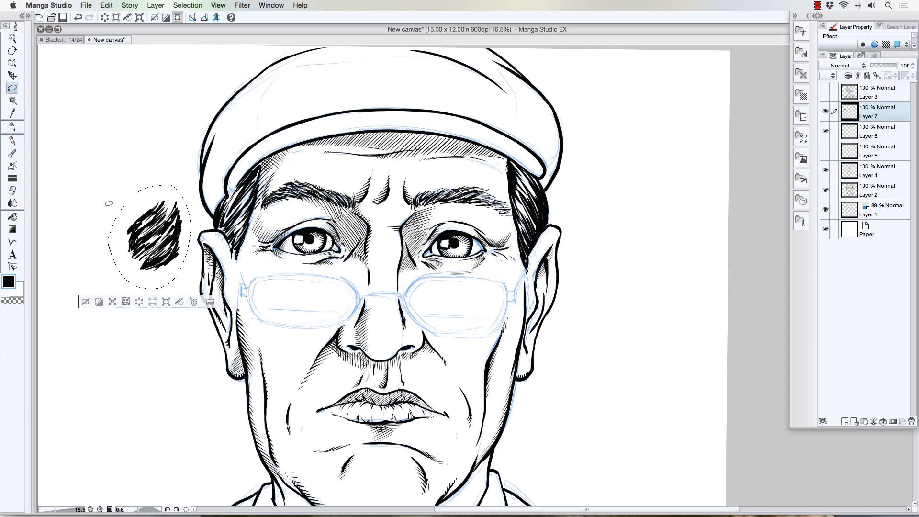
{"action": "key", "text": "Delete"}
{"action": "key", "text": "super+d"}
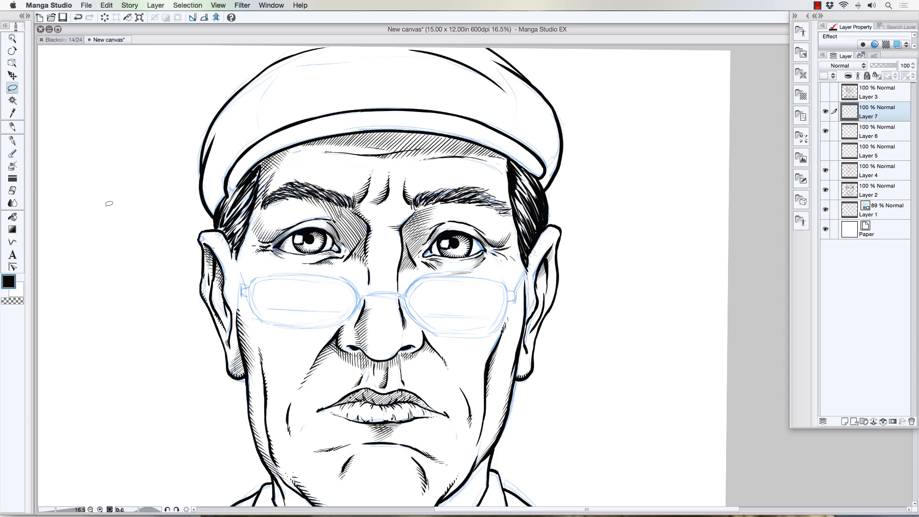
- Hatch the left-hand end of the cap's brim with short pen strokes
{"action": "left_click_drag", "start_coordinate": [203, 382], "coordinate": [179, 309]}
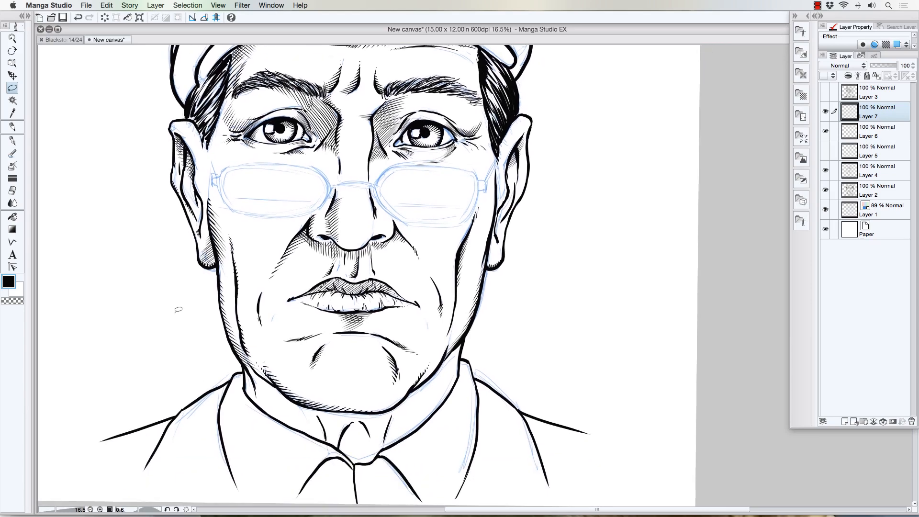
{"action": "left_click", "coordinate": [12, 38]}
{"action": "scroll", "coordinate": [127, 171], "scroll_direction": "down", "scroll_amount": 2}
{"action": "scroll", "coordinate": [168, 289], "scroll_direction": "down", "scroll_amount": 2}
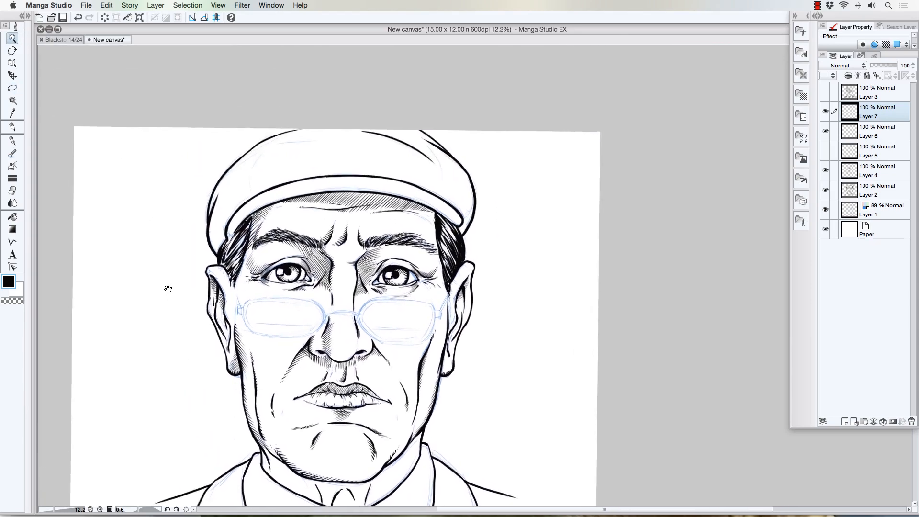
{"action": "scroll", "coordinate": [271, 114], "scroll_direction": "up", "scroll_amount": 4}
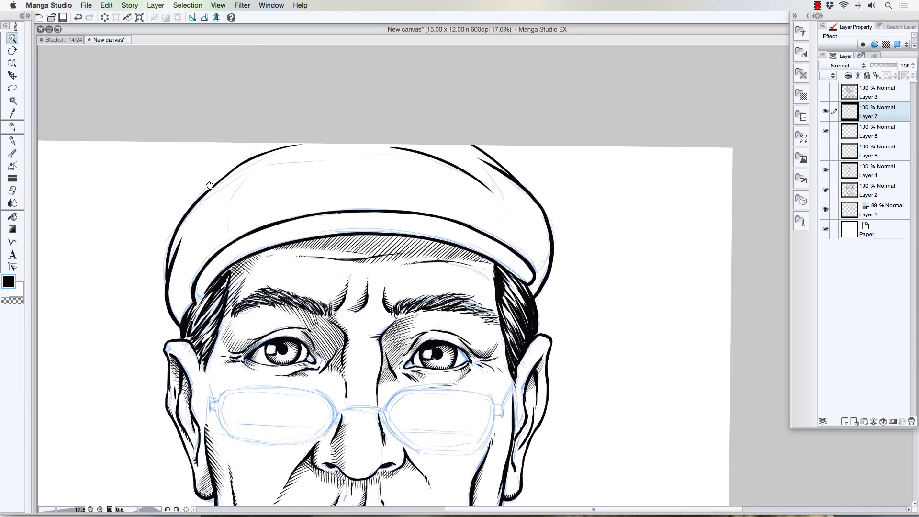
{"action": "scroll", "coordinate": [253, 175], "scroll_direction": "down", "scroll_amount": 1}
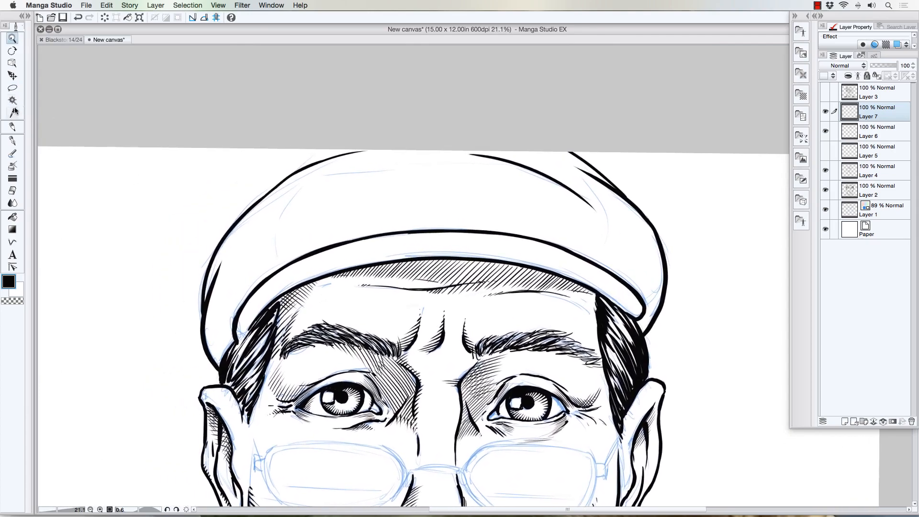
{"action": "left_click", "coordinate": [12, 140]}
{"action": "mouse_move", "coordinate": [237, 326]}
{"action": "left_mouse_down"}
{"action": "mouse_move", "coordinate": [250, 302]}
{"action": "mouse_move", "coordinate": [244, 319]}
{"action": "left_mouse_up"}
{"action": "mouse_move", "coordinate": [239, 323]}
{"action": "left_mouse_down"}
{"action": "mouse_move", "coordinate": [248, 311]}
{"action": "mouse_move", "coordinate": [244, 324]}
{"action": "left_mouse_up"}
{"action": "mouse_move", "coordinate": [240, 331]}
{"action": "left_mouse_down"}
{"action": "mouse_move", "coordinate": [247, 316]}
{"action": "mouse_move", "coordinate": [245, 326]}
{"action": "left_mouse_up"}
{"action": "left_click_drag", "start_coordinate": [242, 331], "coordinate": [252, 317]}
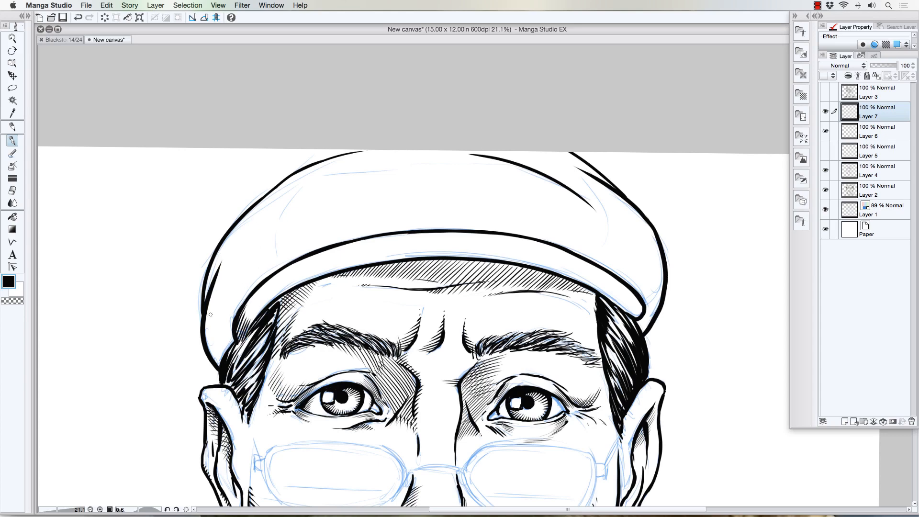
- Shade the cap's left-hand side with long tapering hatch strokes following the outline upwards
{"action": "mouse_move", "coordinate": [205, 336]}
{"action": "left_mouse_down"}
{"action": "mouse_move", "coordinate": [219, 282]}
{"action": "mouse_move", "coordinate": [206, 340]}
{"action": "mouse_move", "coordinate": [213, 311]}
{"action": "mouse_move", "coordinate": [206, 338]}
{"action": "mouse_move", "coordinate": [214, 310]}
{"action": "left_mouse_up"}
{"action": "left_click_drag", "start_coordinate": [209, 323], "coordinate": [220, 284]}
{"action": "mouse_move", "coordinate": [207, 351]}
{"action": "left_mouse_down"}
{"action": "mouse_move", "coordinate": [221, 294]}
{"action": "mouse_move", "coordinate": [216, 354]}
{"action": "mouse_move", "coordinate": [225, 312]}
{"action": "left_mouse_up"}
{"action": "left_click_drag", "start_coordinate": [216, 366], "coordinate": [224, 336]}
{"action": "mouse_move", "coordinate": [220, 343]}
{"action": "left_mouse_down"}
{"action": "mouse_move", "coordinate": [235, 307]}
{"action": "mouse_move", "coordinate": [230, 337]}
{"action": "left_mouse_up"}
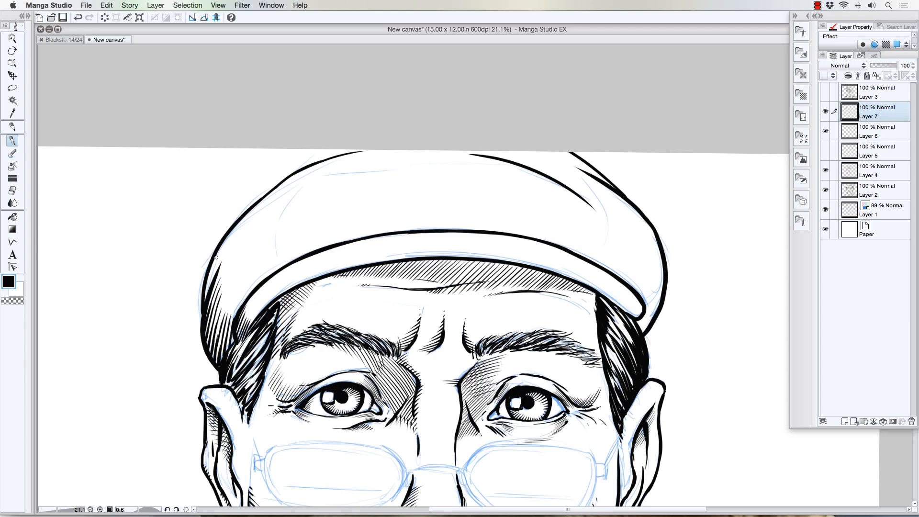
{"action": "left_click_drag", "start_coordinate": [205, 296], "coordinate": [231, 234]}
- Draw a curved seam line on each side of the cap's crown and hatch along the left-hand seam
{"action": "scroll", "coordinate": [153, 317], "scroll_direction": "down", "scroll_amount": 5}
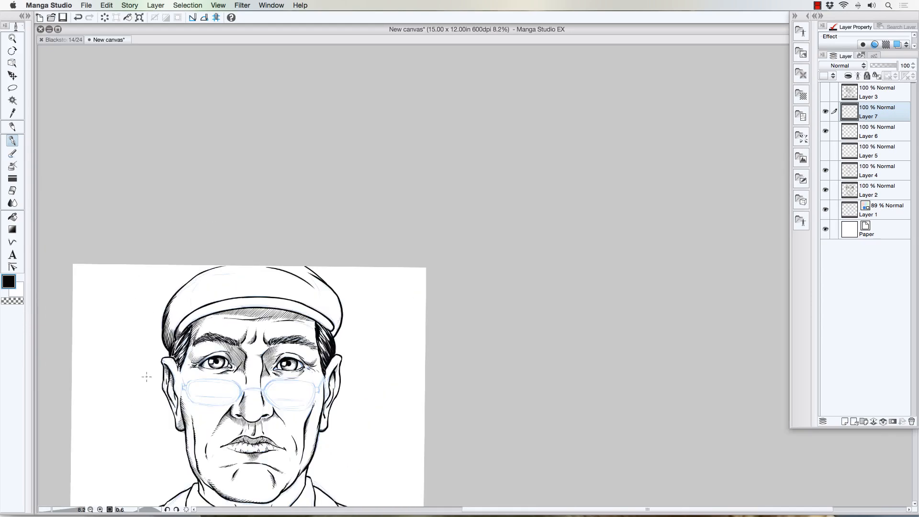
{"action": "left_click_drag", "start_coordinate": [147, 377], "coordinate": [186, 311]}
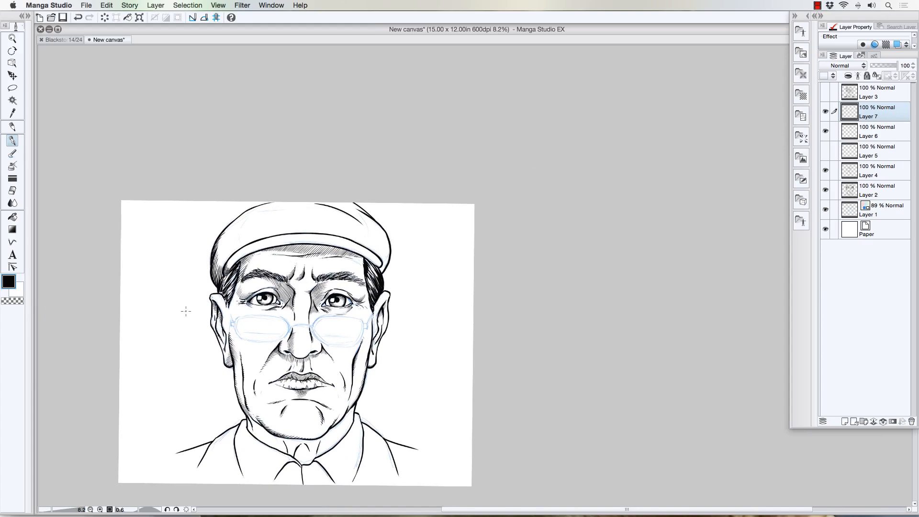
{"action": "scroll", "coordinate": [235, 187], "scroll_direction": "up", "scroll_amount": 1}
{"action": "scroll", "coordinate": [231, 245], "scroll_direction": "up", "scroll_amount": 3}
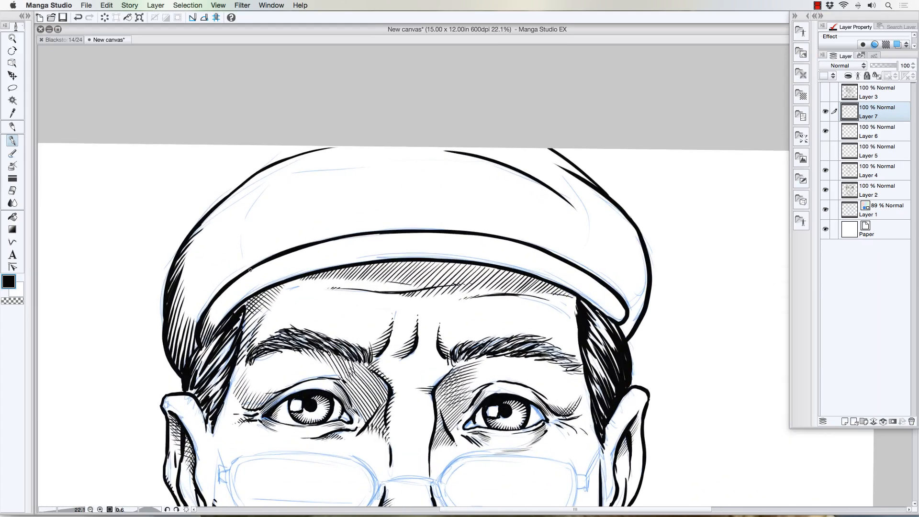
{"action": "mouse_move", "coordinate": [283, 166]}
{"action": "left_mouse_down"}
{"action": "mouse_move", "coordinate": [242, 215]}
{"action": "mouse_move", "coordinate": [239, 265]}
{"action": "left_mouse_up"}
{"action": "mouse_move", "coordinate": [545, 160]}
{"action": "left_mouse_down"}
{"action": "mouse_move", "coordinate": [581, 206]}
{"action": "mouse_move", "coordinate": [584, 257]}
{"action": "left_mouse_up"}
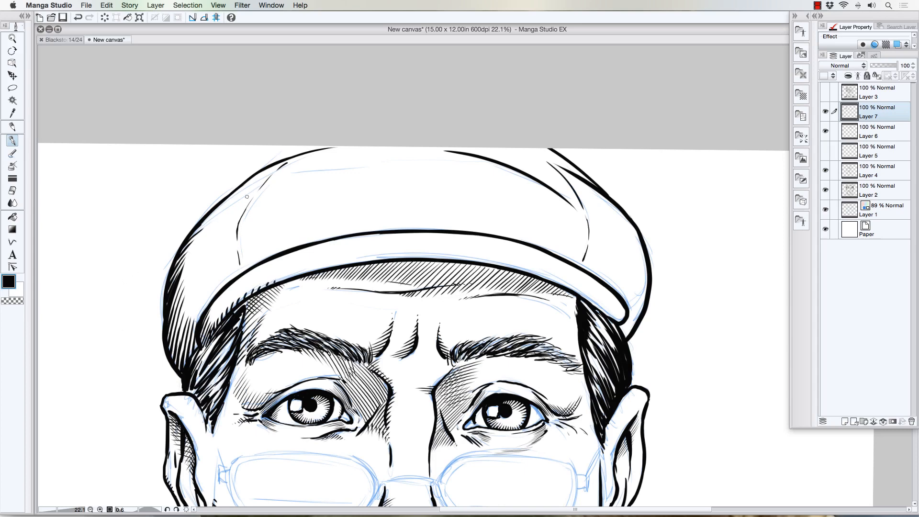
{"action": "mouse_move", "coordinate": [256, 205]}
{"action": "left_mouse_down"}
{"action": "mouse_move", "coordinate": [240, 218]}
{"action": "mouse_move", "coordinate": [258, 207]}
{"action": "mouse_move", "coordinate": [238, 223]}
{"action": "mouse_move", "coordinate": [253, 214]}
{"action": "mouse_move", "coordinate": [237, 228]}
{"action": "mouse_move", "coordinate": [250, 221]}
{"action": "mouse_move", "coordinate": [235, 234]}
{"action": "mouse_move", "coordinate": [239, 248]}
{"action": "mouse_move", "coordinate": [248, 240]}
{"action": "mouse_move", "coordinate": [239, 252]}
{"action": "mouse_move", "coordinate": [250, 245]}
{"action": "mouse_move", "coordinate": [242, 268]}
{"action": "left_mouse_up"}
{"action": "left_click_drag", "start_coordinate": [253, 197], "coordinate": [268, 178]}
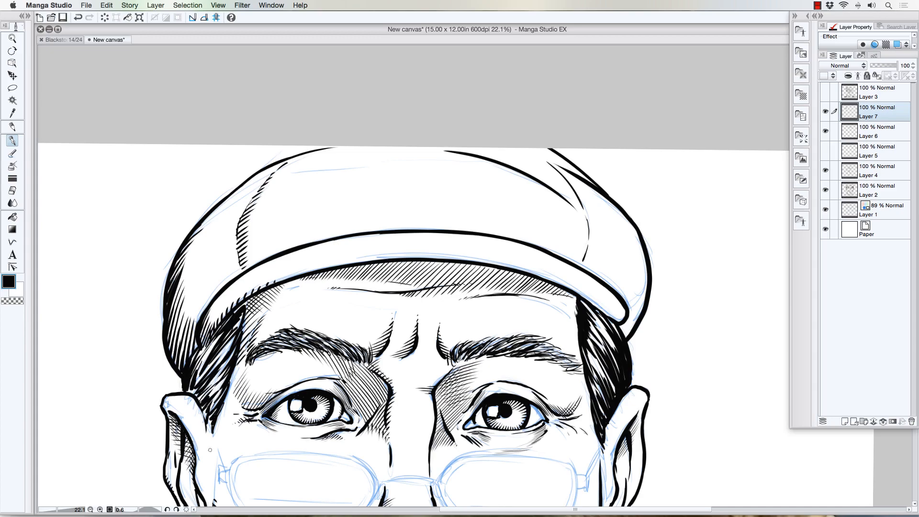
- Shade the cap's right-hand side with tapering hatch strokes from behind the brim's end up along the outer edge
{"action": "key", "text": "r"}
{"action": "left_click_drag", "start_coordinate": [210, 450], "coordinate": [193, 300]}
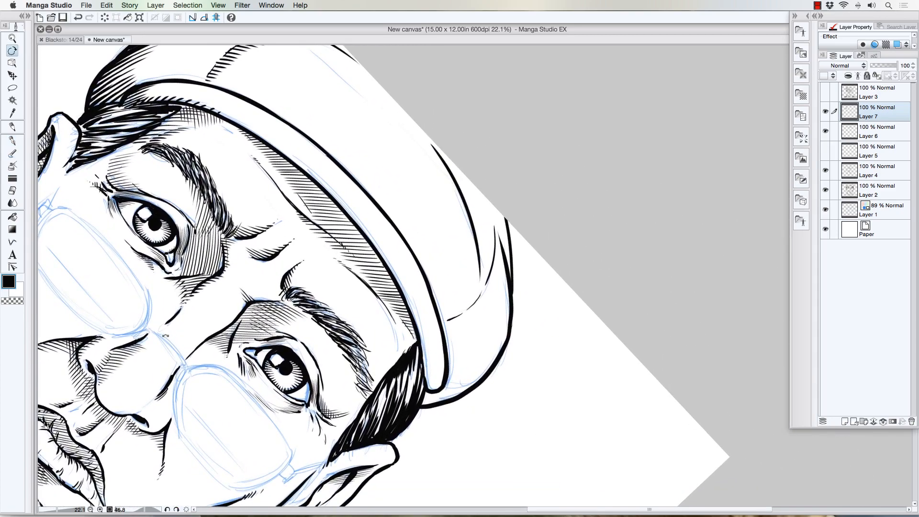
{"action": "left_click_drag", "start_coordinate": [167, 337], "coordinate": [166, 297]}
{"action": "key", "text": "p"}
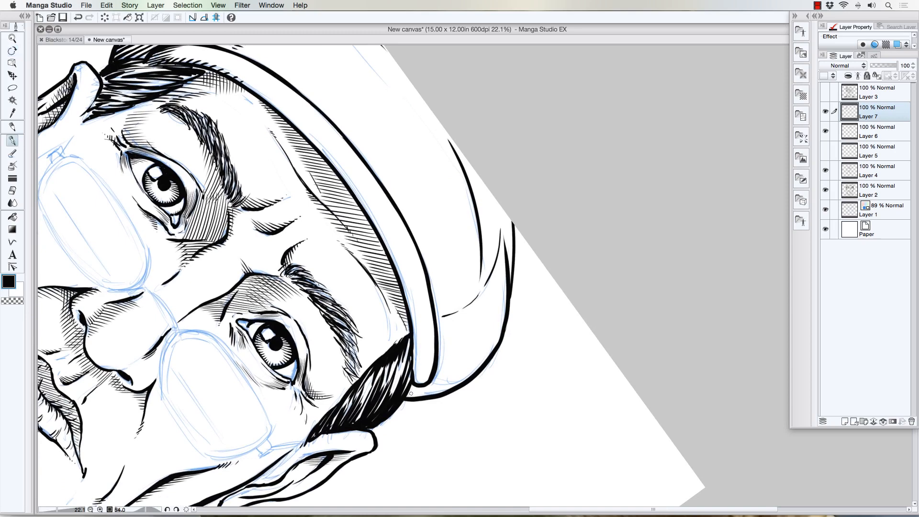
{"action": "mouse_move", "coordinate": [410, 397]}
{"action": "left_mouse_down"}
{"action": "mouse_move", "coordinate": [440, 372]}
{"action": "mouse_move", "coordinate": [442, 382]}
{"action": "mouse_move", "coordinate": [446, 344]}
{"action": "left_mouse_up"}
{"action": "mouse_move", "coordinate": [442, 395]}
{"action": "left_mouse_down"}
{"action": "mouse_move", "coordinate": [449, 345]}
{"action": "mouse_move", "coordinate": [452, 378]}
{"action": "mouse_move", "coordinate": [454, 370]}
{"action": "left_mouse_up"}
{"action": "mouse_move", "coordinate": [453, 379]}
{"action": "left_mouse_down"}
{"action": "mouse_move", "coordinate": [455, 335]}
{"action": "mouse_move", "coordinate": [454, 386]}
{"action": "mouse_move", "coordinate": [460, 365]}
{"action": "left_mouse_up"}
{"action": "mouse_move", "coordinate": [457, 370]}
{"action": "left_mouse_down"}
{"action": "mouse_move", "coordinate": [460, 352]}
{"action": "mouse_move", "coordinate": [464, 373]}
{"action": "mouse_move", "coordinate": [473, 345]}
{"action": "mouse_move", "coordinate": [477, 362]}
{"action": "mouse_move", "coordinate": [479, 344]}
{"action": "mouse_move", "coordinate": [486, 354]}
{"action": "mouse_move", "coordinate": [485, 334]}
{"action": "mouse_move", "coordinate": [489, 349]}
{"action": "left_mouse_up"}
{"action": "left_click_drag", "start_coordinate": [486, 360], "coordinate": [500, 315]}
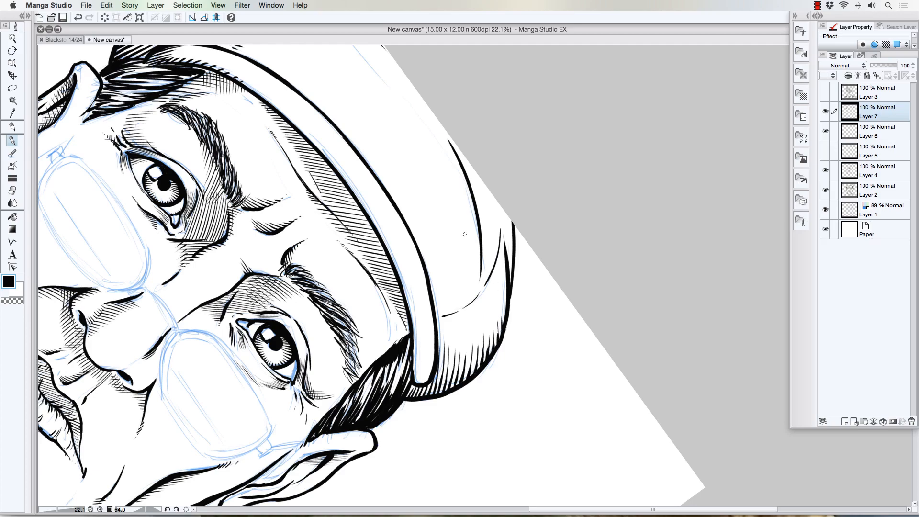
- Add short hatch strokes along the lower edge of the cap's brim above the forehead, undoing the last stray stroke
{"action": "key", "text": "r"}
{"action": "mouse_move", "coordinate": [183, 298]}
{"action": "left_mouse_down"}
{"action": "mouse_move", "coordinate": [330, 389]}
{"action": "mouse_move", "coordinate": [298, 356]}
{"action": "left_mouse_up"}
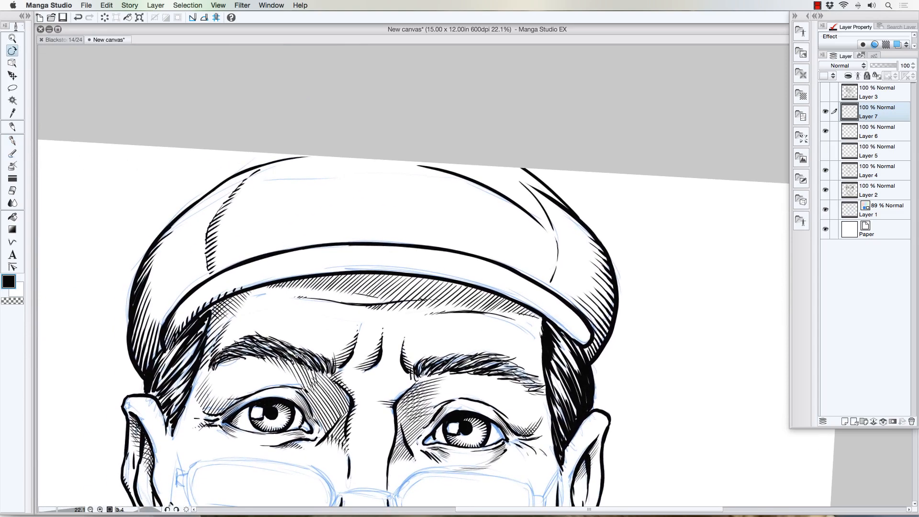
{"action": "key", "text": "b"}
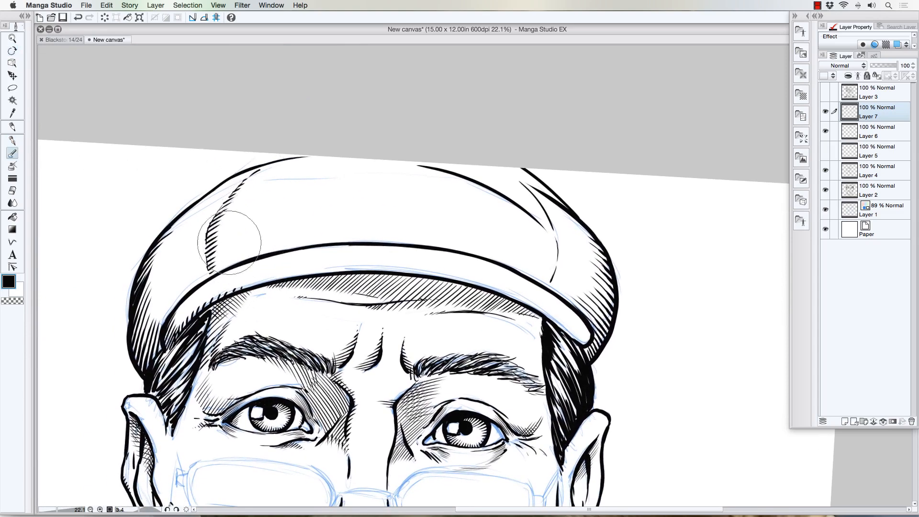
{"action": "key", "text": "p"}
{"action": "left_click_drag", "start_coordinate": [247, 287], "coordinate": [297, 274]}
{"action": "mouse_move", "coordinate": [297, 274]}
{"action": "left_mouse_down"}
{"action": "mouse_move", "coordinate": [335, 269]}
{"action": "mouse_move", "coordinate": [266, 281]}
{"action": "left_mouse_up"}
{"action": "mouse_move", "coordinate": [247, 286]}
{"action": "left_mouse_down"}
{"action": "mouse_move", "coordinate": [207, 304]}
{"action": "mouse_move", "coordinate": [218, 296]}
{"action": "left_mouse_up"}
{"action": "key", "text": "super+z"}
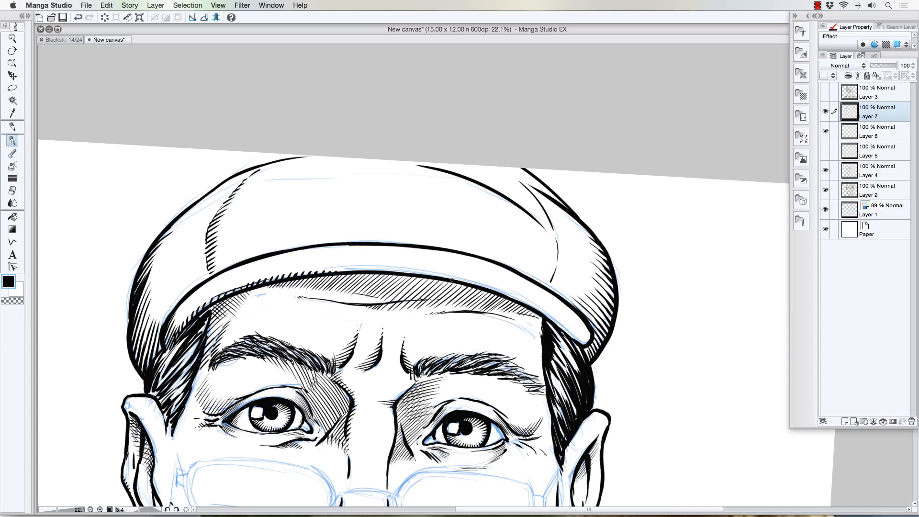
{"action": "mouse_move", "coordinate": [452, 279]}
{"action": "left_mouse_down"}
{"action": "mouse_move", "coordinate": [502, 295]}
{"action": "mouse_move", "coordinate": [504, 286]}
{"action": "mouse_move", "coordinate": [450, 275]}
{"action": "left_mouse_up"}
- Add a new layer directly above Layer 7
{"action": "left_click", "coordinate": [13, 38]}
{"action": "left_click", "coordinate": [232, 247], "text": "alt"}
{"action": "left_click_drag", "start_coordinate": [216, 265], "coordinate": [215, 264]}
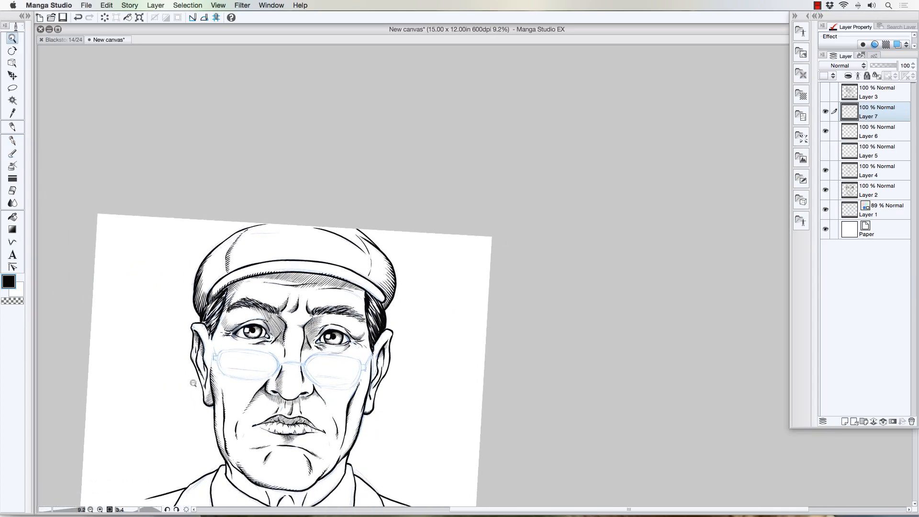
{"action": "left_click_drag", "start_coordinate": [196, 424], "coordinate": [187, 358]}
{"action": "key", "text": "r"}
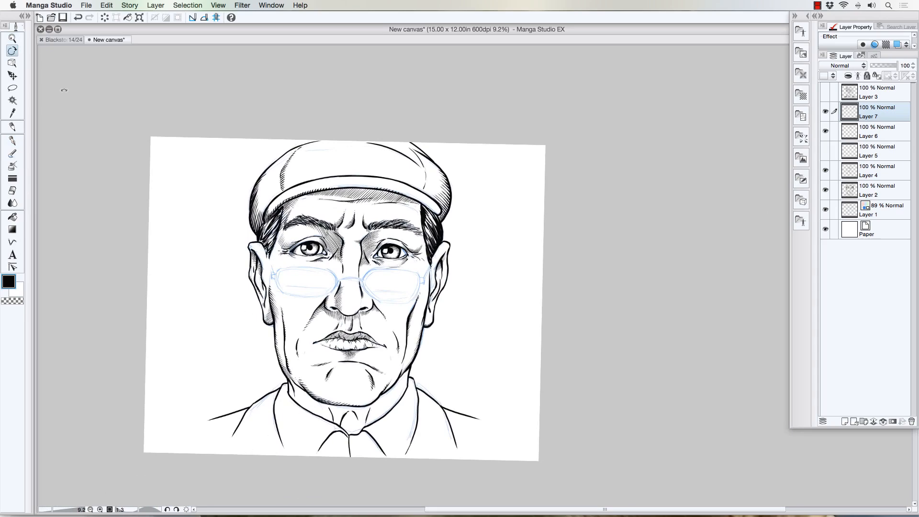
{"action": "key", "text": "/"}
{"action": "left_click", "coordinate": [314, 350]}
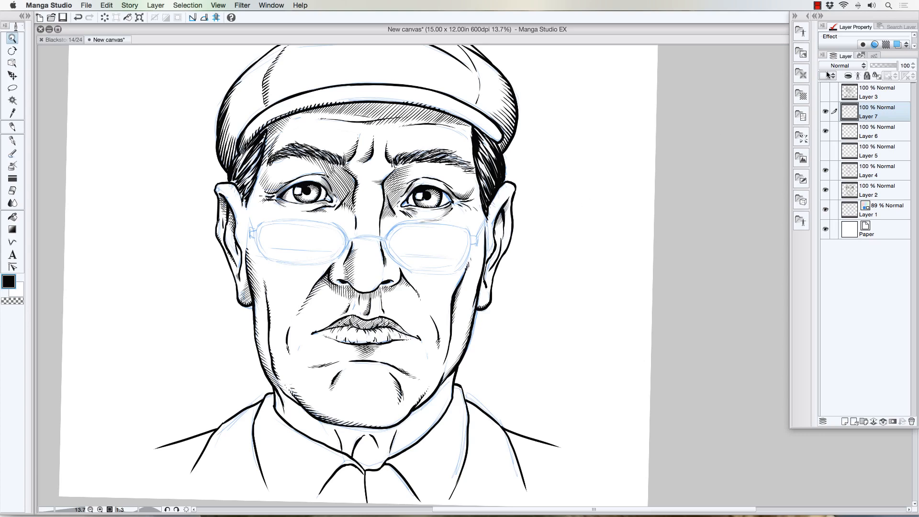
{"action": "left_click", "coordinate": [844, 421]}
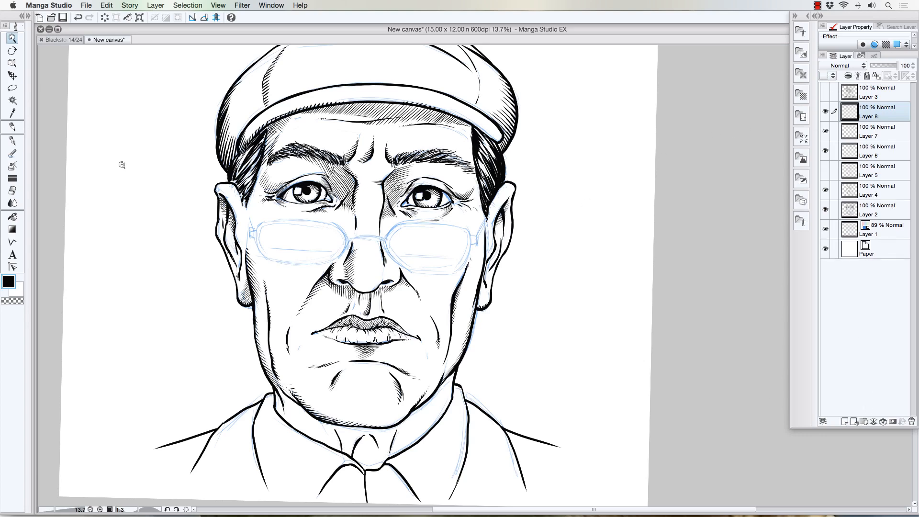
- Try fine diagonal pen strokes on the blank paper beside the face and undo them
{"action": "left_click", "coordinate": [12, 140]}
{"action": "left_click_drag", "start_coordinate": [109, 299], "coordinate": [143, 338]}
{"action": "left_click_drag", "start_coordinate": [115, 318], "coordinate": [152, 361]}
{"action": "left_click_drag", "start_coordinate": [109, 334], "coordinate": [143, 367]}
{"action": "key", "text": "super+z"}
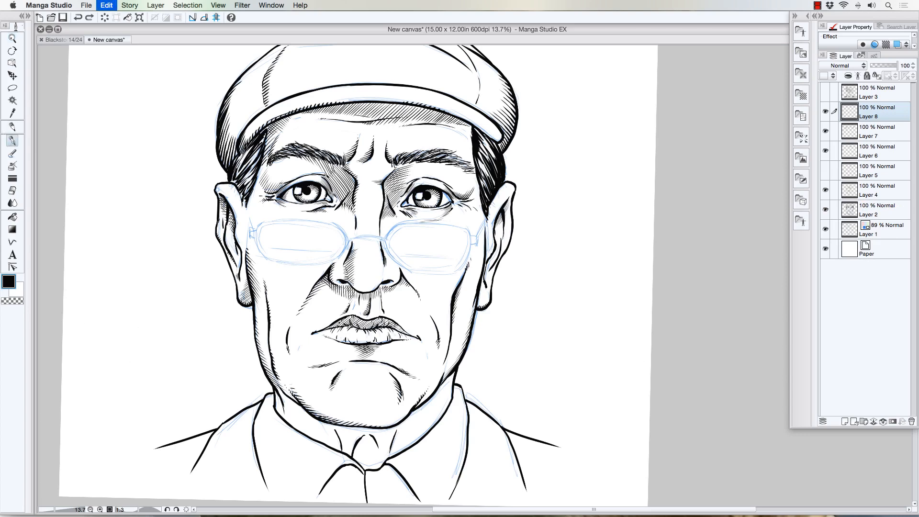
{"action": "mouse_move", "coordinate": [128, 319]}
{"action": "left_mouse_down"}
{"action": "mouse_move", "coordinate": [159, 350]}
{"action": "mouse_move", "coordinate": [163, 366]}
{"action": "left_mouse_up"}
{"action": "left_click_drag", "start_coordinate": [97, 331], "coordinate": [164, 372]}
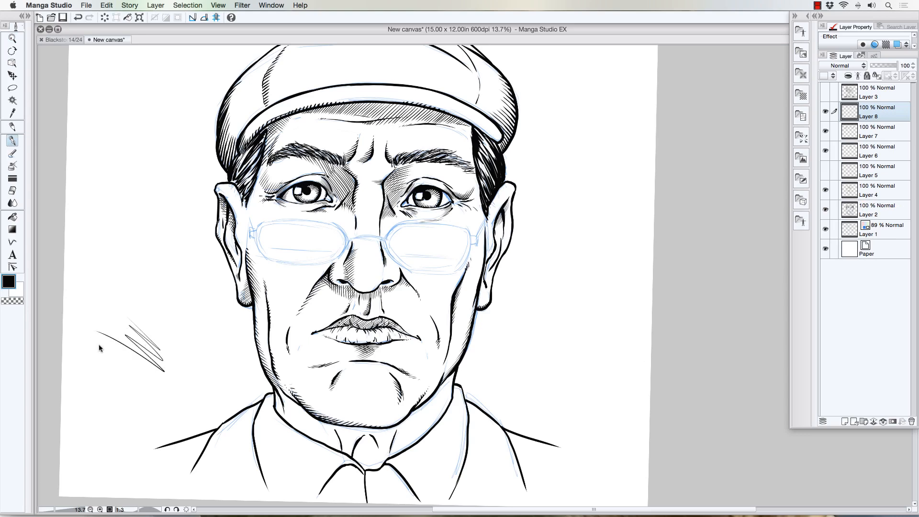
{"action": "key", "text": "super+z"}
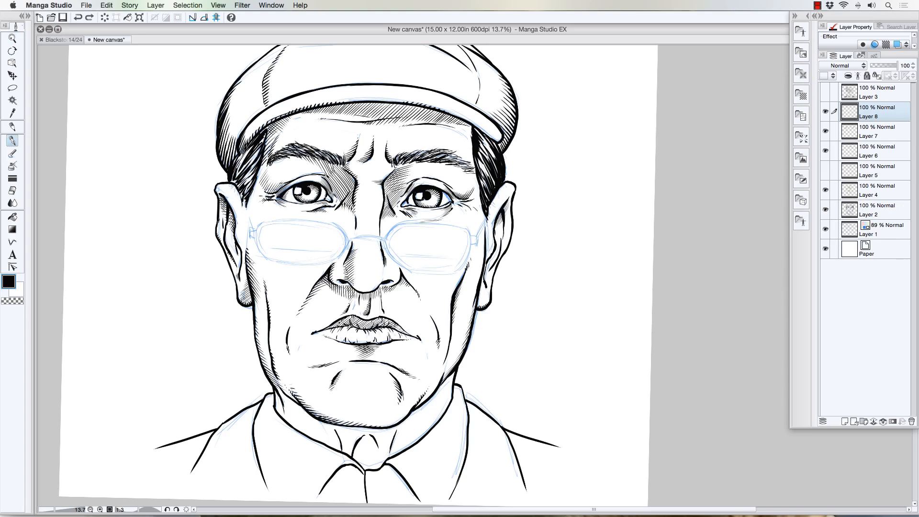
- Hatch the left-hand cheek below the glasses with fine near-vertical pen strokes
{"action": "left_click_drag", "start_coordinate": [250, 262], "coordinate": [256, 285]}
{"action": "mouse_move", "coordinate": [251, 283]}
{"action": "left_mouse_down"}
{"action": "mouse_move", "coordinate": [256, 302]}
{"action": "mouse_move", "coordinate": [262, 288]}
{"action": "left_mouse_up"}
{"action": "mouse_move", "coordinate": [257, 297]}
{"action": "left_mouse_down"}
{"action": "mouse_move", "coordinate": [261, 275]}
{"action": "mouse_move", "coordinate": [266, 298]}
{"action": "left_mouse_up"}
{"action": "left_click_drag", "start_coordinate": [267, 292], "coordinate": [270, 317]}
{"action": "left_click_drag", "start_coordinate": [271, 288], "coordinate": [274, 314]}
{"action": "left_click_drag", "start_coordinate": [277, 287], "coordinate": [278, 316]}
- Hatch the left-hand jaw with fine near-vertical strokes down and along to the underside of the chin
{"action": "mouse_move", "coordinate": [282, 297]}
{"action": "left_mouse_down"}
{"action": "mouse_move", "coordinate": [291, 318]}
{"action": "mouse_move", "coordinate": [265, 361]}
{"action": "mouse_move", "coordinate": [274, 386]}
{"action": "left_mouse_up"}
{"action": "left_click_drag", "start_coordinate": [272, 373], "coordinate": [279, 386]}
{"action": "mouse_move", "coordinate": [271, 347]}
{"action": "left_mouse_down"}
{"action": "mouse_move", "coordinate": [284, 389]}
{"action": "mouse_move", "coordinate": [302, 397]}
{"action": "mouse_move", "coordinate": [301, 390]}
{"action": "mouse_move", "coordinate": [305, 406]}
{"action": "left_mouse_up"}
{"action": "mouse_move", "coordinate": [303, 393]}
{"action": "left_mouse_down"}
{"action": "mouse_move", "coordinate": [316, 414]}
{"action": "mouse_move", "coordinate": [333, 408]}
{"action": "mouse_move", "coordinate": [335, 424]}
{"action": "mouse_move", "coordinate": [367, 425]}
{"action": "left_mouse_up"}
{"action": "left_click_drag", "start_coordinate": [368, 416], "coordinate": [378, 427]}
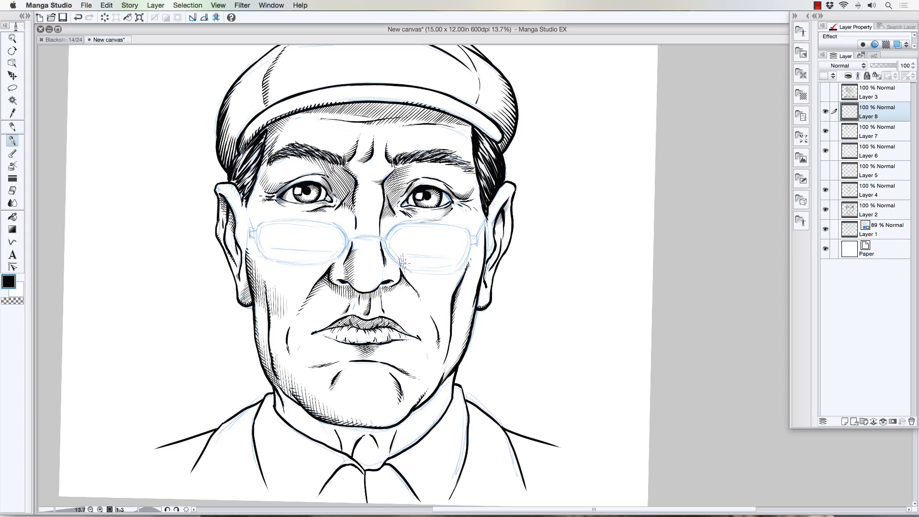
- Add fine hatching to the right-hand cheek beside the nose and to the left-hand temple next to the eye
{"action": "mouse_move", "coordinate": [407, 266]}
{"action": "left_mouse_down"}
{"action": "mouse_move", "coordinate": [411, 287]}
{"action": "mouse_move", "coordinate": [429, 297]}
{"action": "left_mouse_up"}
{"action": "left_click_drag", "start_coordinate": [251, 201], "coordinate": [255, 218]}
{"action": "mouse_move", "coordinate": [255, 185]}
{"action": "left_mouse_down"}
{"action": "mouse_move", "coordinate": [256, 213]}
{"action": "mouse_move", "coordinate": [267, 203]}
{"action": "mouse_move", "coordinate": [259, 188]}
{"action": "left_mouse_up"}
{"action": "mouse_move", "coordinate": [262, 173]}
{"action": "left_mouse_down"}
{"action": "mouse_move", "coordinate": [264, 189]}
{"action": "mouse_move", "coordinate": [273, 189]}
{"action": "left_mouse_up"}
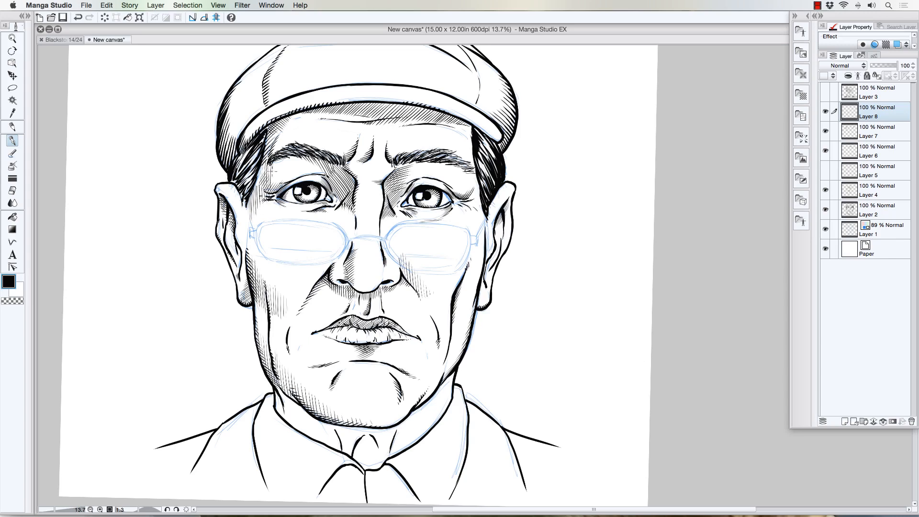
- Hatch the left-hand eye socket with fine vertical strokes from below the brow across to the nose bridge
{"action": "left_click_drag", "start_coordinate": [274, 154], "coordinate": [278, 199]}
{"action": "mouse_move", "coordinate": [282, 155]}
{"action": "left_mouse_down"}
{"action": "mouse_move", "coordinate": [282, 186]}
{"action": "mouse_move", "coordinate": [293, 181]}
{"action": "left_mouse_up"}
{"action": "left_click_drag", "start_coordinate": [295, 158], "coordinate": [302, 184]}
{"action": "left_click_drag", "start_coordinate": [304, 157], "coordinate": [312, 181]}
{"action": "mouse_move", "coordinate": [315, 156]}
{"action": "left_mouse_down"}
{"action": "mouse_move", "coordinate": [316, 180]}
{"action": "mouse_move", "coordinate": [327, 180]}
{"action": "left_mouse_up"}
{"action": "left_click_drag", "start_coordinate": [329, 162], "coordinate": [335, 199]}
{"action": "left_click_drag", "start_coordinate": [337, 189], "coordinate": [340, 207]}
{"action": "left_click_drag", "start_coordinate": [337, 168], "coordinate": [340, 202]}
{"action": "left_click_drag", "start_coordinate": [340, 171], "coordinate": [347, 195]}
{"action": "left_click_drag", "start_coordinate": [348, 172], "coordinate": [349, 186]}
{"action": "left_click_drag", "start_coordinate": [352, 188], "coordinate": [352, 208]}
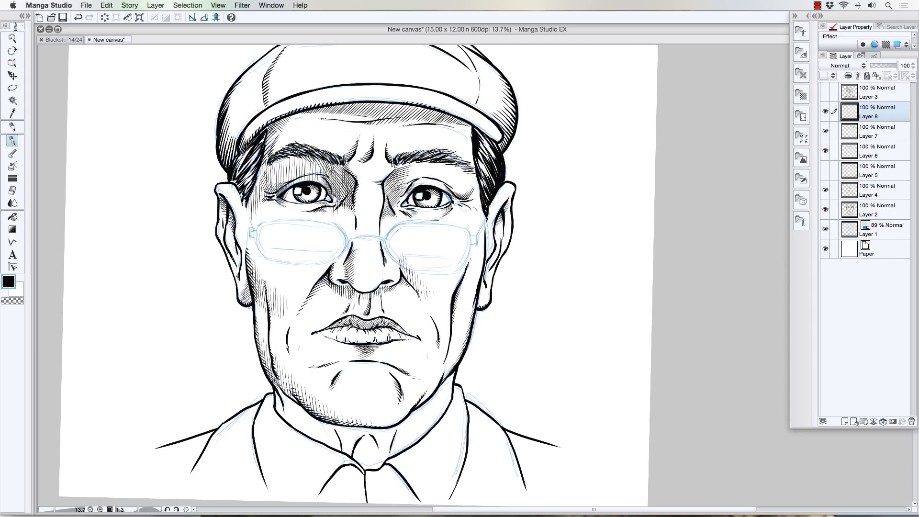
- Hatch the left-hand side of the nose bridge with fine strokes running down from the inner eye corner
{"action": "left_click_drag", "start_coordinate": [341, 204], "coordinate": [352, 240]}
{"action": "left_click_drag", "start_coordinate": [349, 220], "coordinate": [356, 240]}
{"action": "left_click_drag", "start_coordinate": [352, 212], "coordinate": [355, 223]}
- Hatch the right-hand eye socket with fine vertical strokes from the nose bridge across to the outer end of the brow
{"action": "left_click_drag", "start_coordinate": [386, 171], "coordinate": [398, 198]}
{"action": "mouse_move", "coordinate": [399, 174]}
{"action": "left_mouse_down"}
{"action": "mouse_move", "coordinate": [400, 199]}
{"action": "mouse_move", "coordinate": [401, 182]}
{"action": "left_mouse_up"}
{"action": "left_click_drag", "start_coordinate": [400, 183], "coordinate": [403, 200]}
{"action": "mouse_move", "coordinate": [404, 170]}
{"action": "left_mouse_down"}
{"action": "mouse_move", "coordinate": [407, 191]}
{"action": "mouse_move", "coordinate": [452, 187]}
{"action": "mouse_move", "coordinate": [458, 201]}
{"action": "left_mouse_up"}
{"action": "left_click_drag", "start_coordinate": [460, 167], "coordinate": [461, 197]}
{"action": "mouse_move", "coordinate": [462, 173]}
{"action": "left_mouse_down"}
{"action": "mouse_move", "coordinate": [465, 202]}
{"action": "mouse_move", "coordinate": [473, 198]}
{"action": "left_mouse_up"}
{"action": "left_click_drag", "start_coordinate": [474, 175], "coordinate": [479, 193]}
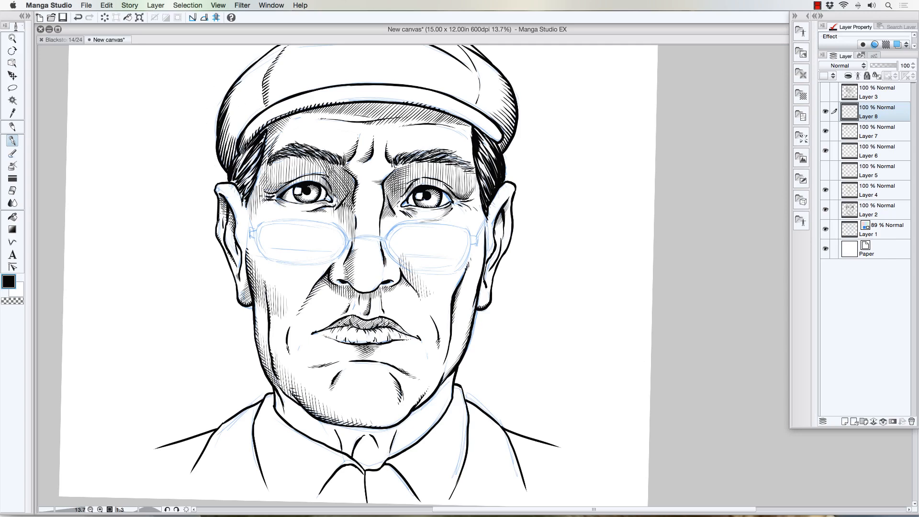
- Add fine hatching inside the left-hand ear, from its upper rim down to the area above the lobe
{"action": "mouse_move", "coordinate": [221, 203]}
{"action": "left_mouse_down"}
{"action": "mouse_move", "coordinate": [230, 249]}
{"action": "mouse_move", "coordinate": [237, 244]}
{"action": "mouse_move", "coordinate": [241, 259]}
{"action": "mouse_move", "coordinate": [243, 252]}
{"action": "left_mouse_up"}
{"action": "mouse_move", "coordinate": [234, 244]}
{"action": "left_mouse_down"}
{"action": "mouse_move", "coordinate": [245, 268]}
{"action": "mouse_move", "coordinate": [247, 256]}
{"action": "left_mouse_up"}
{"action": "left_click_drag", "start_coordinate": [239, 197], "coordinate": [245, 210]}
{"action": "left_click_drag", "start_coordinate": [243, 219], "coordinate": [240, 241]}
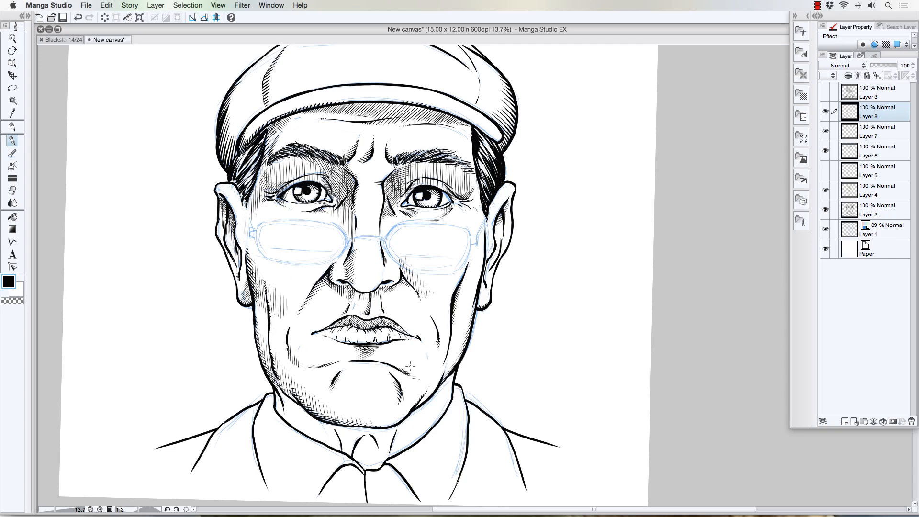
- Add fine hatching beside the right-hand mouth corner, on the neck under the left-hand jaw and in the groove above the lips
{"action": "mouse_move", "coordinate": [409, 370]}
{"action": "left_mouse_down"}
{"action": "mouse_move", "coordinate": [419, 378]}
{"action": "mouse_move", "coordinate": [429, 360]}
{"action": "left_mouse_up"}
{"action": "left_click_drag", "start_coordinate": [282, 401], "coordinate": [295, 424]}
{"action": "mouse_move", "coordinate": [354, 294]}
{"action": "left_mouse_down"}
{"action": "mouse_move", "coordinate": [346, 305]}
{"action": "mouse_move", "coordinate": [355, 301]}
{"action": "mouse_move", "coordinate": [347, 306]}
{"action": "mouse_move", "coordinate": [358, 313]}
{"action": "left_mouse_up"}
{"action": "left_click_drag", "start_coordinate": [368, 308], "coordinate": [358, 320]}
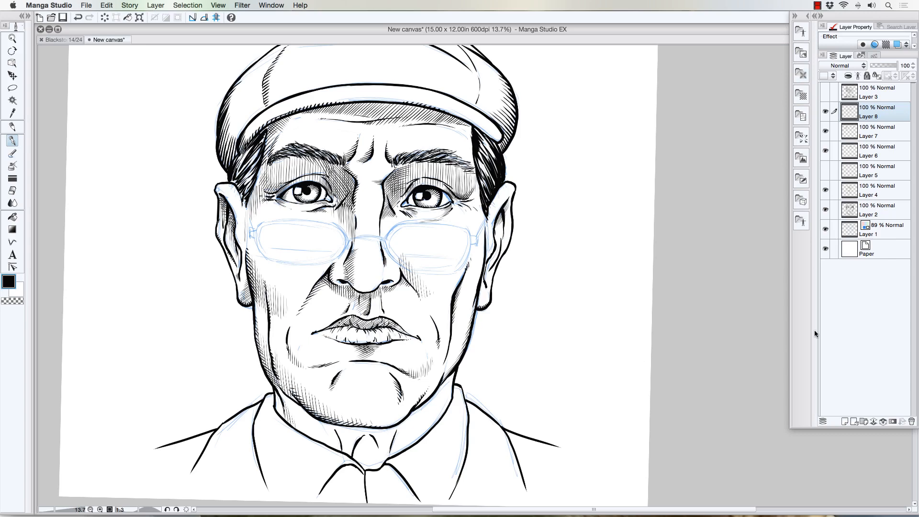
- Create a new layer directly above Layer 8
{"action": "left_click", "coordinate": [845, 423]}
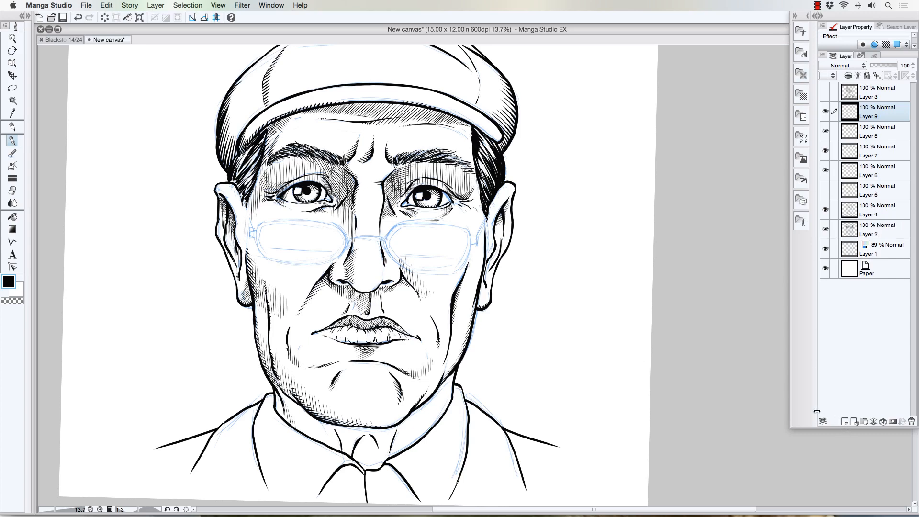
- Draw a test patch of parallel diagonal hatching lines on the blank paper beside the left-hand ear
{"action": "left_click_drag", "start_coordinate": [124, 281], "coordinate": [160, 312]}
{"action": "left_click_drag", "start_coordinate": [119, 266], "coordinate": [167, 312]}
{"action": "left_click_drag", "start_coordinate": [117, 258], "coordinate": [176, 310]}
{"action": "left_click_drag", "start_coordinate": [117, 247], "coordinate": [180, 303]}
{"action": "mouse_move", "coordinate": [119, 238]}
{"action": "left_mouse_down"}
{"action": "mouse_move", "coordinate": [181, 300]}
{"action": "mouse_move", "coordinate": [181, 293]}
{"action": "left_mouse_up"}
{"action": "left_click_drag", "start_coordinate": [124, 230], "coordinate": [184, 286]}
{"action": "mouse_move", "coordinate": [127, 224]}
{"action": "left_mouse_down"}
{"action": "mouse_move", "coordinate": [184, 281]}
{"action": "mouse_move", "coordinate": [185, 273]}
{"action": "left_mouse_up"}
{"action": "left_click_drag", "start_coordinate": [130, 217], "coordinate": [187, 265]}
{"action": "mouse_move", "coordinate": [132, 211]}
{"action": "left_mouse_down"}
{"action": "mouse_move", "coordinate": [186, 260]}
{"action": "mouse_move", "coordinate": [181, 247]}
{"action": "left_mouse_up"}
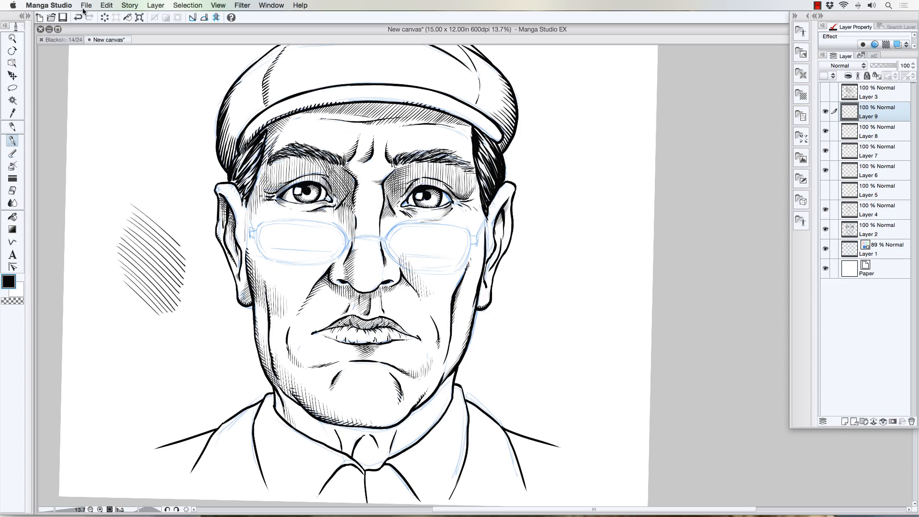
- Apply a Mesh Transformation to the test hatching and shift its lattice points to bend the lines into waves
{"action": "left_click", "coordinate": [157, 6]}
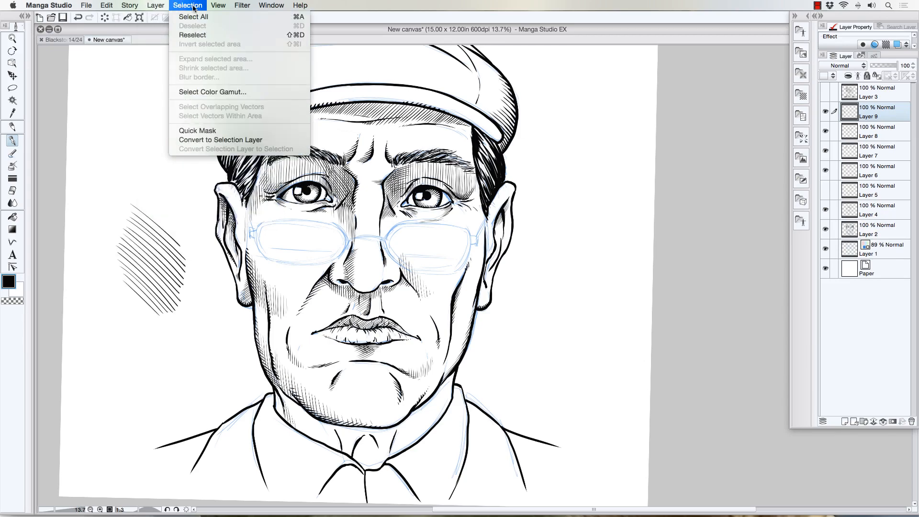
{"action": "mouse_move", "coordinate": [239, 9]}
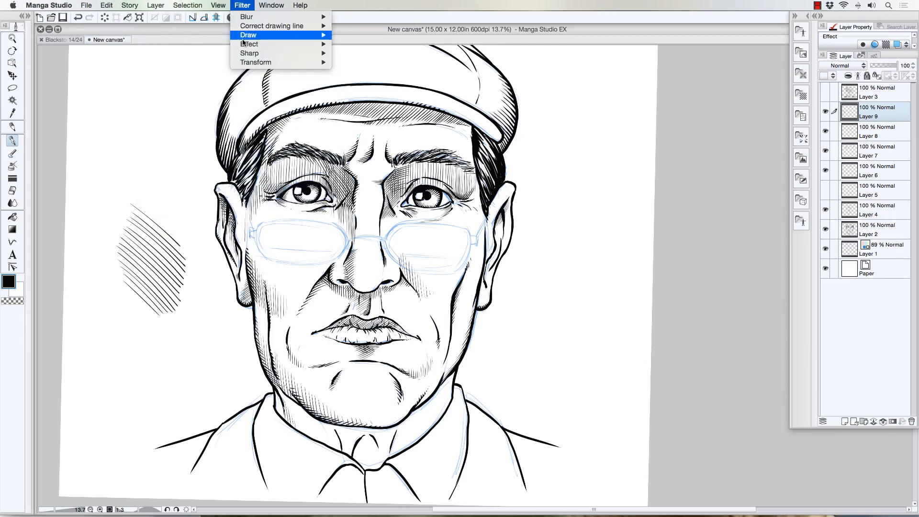
{"action": "mouse_move", "coordinate": [246, 62]}
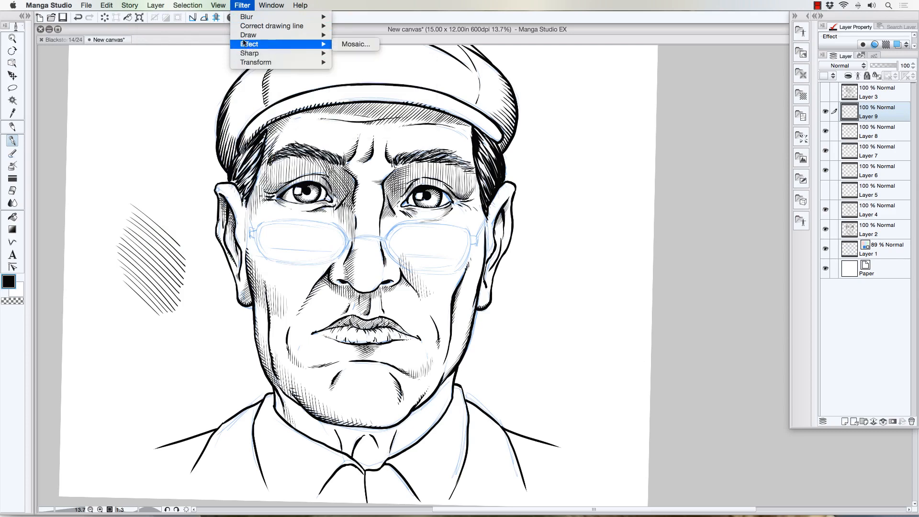
{"action": "mouse_move", "coordinate": [244, 19]}
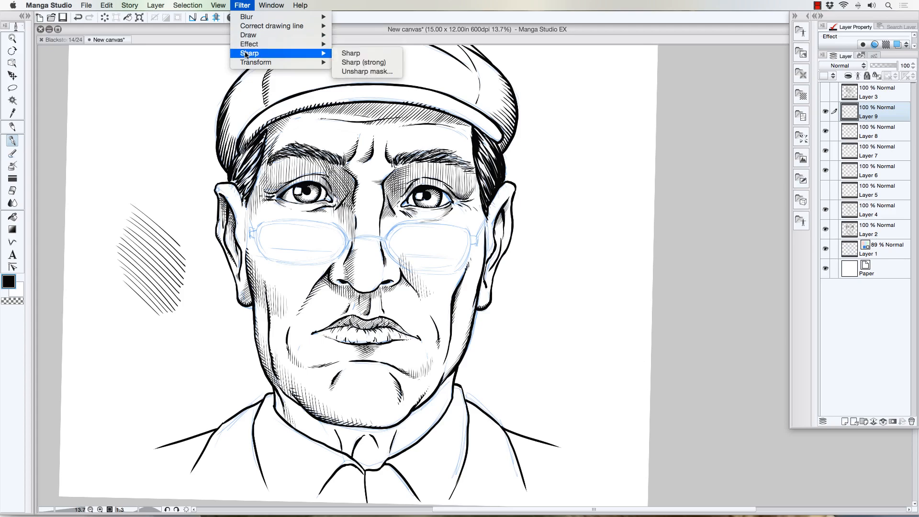
{"action": "mouse_move", "coordinate": [177, 8]}
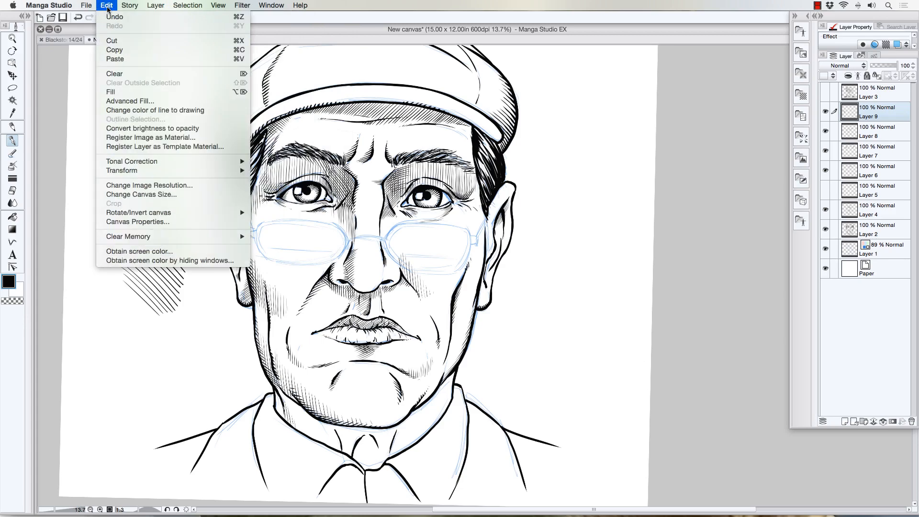
{"action": "mouse_move", "coordinate": [116, 171]}
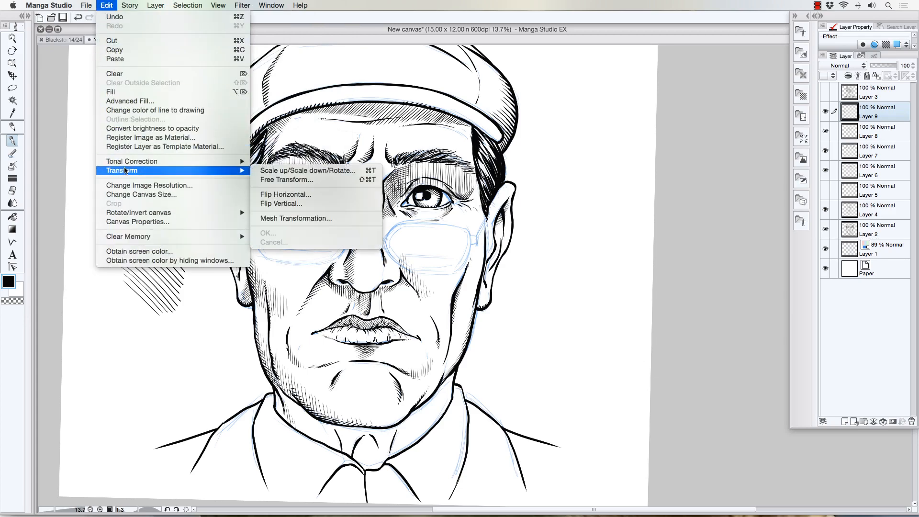
{"action": "left_click", "coordinate": [296, 218]}
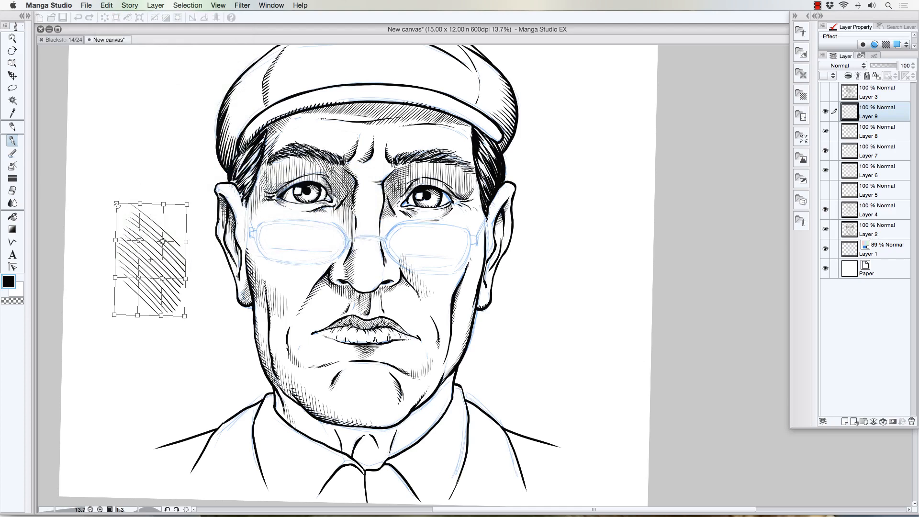
{"action": "left_click_drag", "start_coordinate": [116, 203], "coordinate": [196, 189]}
{"action": "mouse_move", "coordinate": [162, 242]}
{"action": "left_mouse_down"}
{"action": "mouse_move", "coordinate": [166, 230]}
{"action": "mouse_move", "coordinate": [142, 230]}
{"action": "mouse_move", "coordinate": [156, 247]}
{"action": "mouse_move", "coordinate": [131, 211]}
{"action": "mouse_move", "coordinate": [186, 257]}
{"action": "mouse_move", "coordinate": [158, 241]}
{"action": "left_mouse_up"}
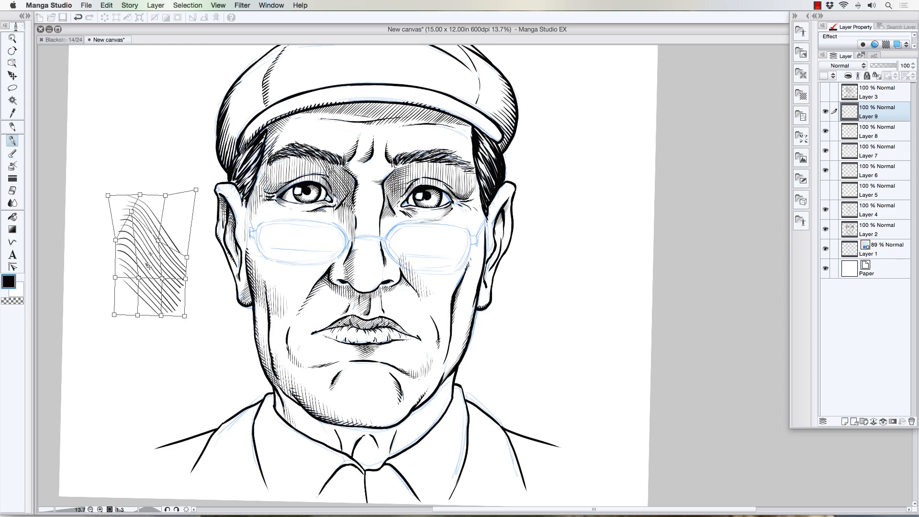
{"action": "mouse_move", "coordinate": [138, 277]}
{"action": "left_mouse_down"}
{"action": "mouse_move", "coordinate": [129, 272]}
{"action": "mouse_move", "coordinate": [152, 282]}
{"action": "left_mouse_up"}
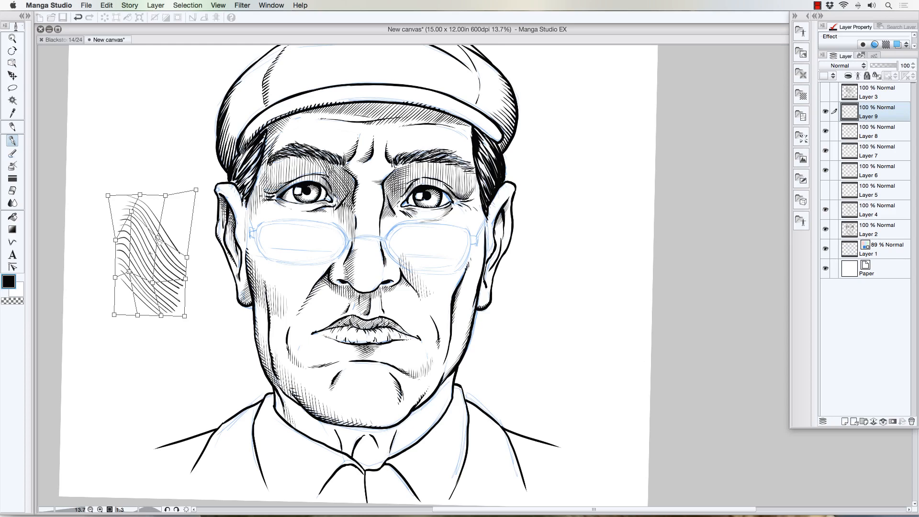
{"action": "mouse_move", "coordinate": [158, 240]}
{"action": "left_mouse_down"}
{"action": "mouse_move", "coordinate": [150, 250]}
{"action": "mouse_move", "coordinate": [195, 246]}
{"action": "left_mouse_up"}
{"action": "left_click_drag", "start_coordinate": [190, 278], "coordinate": [188, 276]}
{"action": "left_click_drag", "start_coordinate": [150, 248], "coordinate": [102, 240]}
{"action": "left_click_drag", "start_coordinate": [131, 210], "coordinate": [125, 217]}
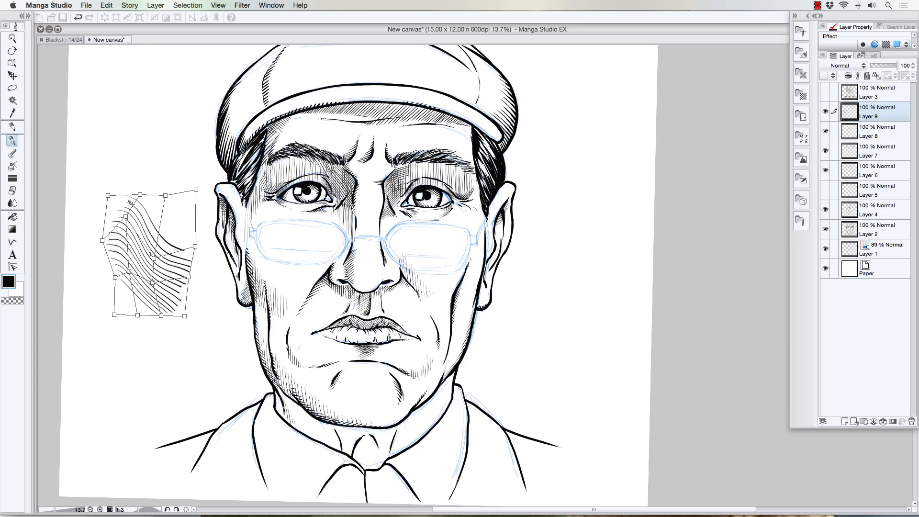
- Show the tool properties of the mesh transformation and cancel the warp of the test hatching
{"action": "left_click", "coordinate": [27, 16]}
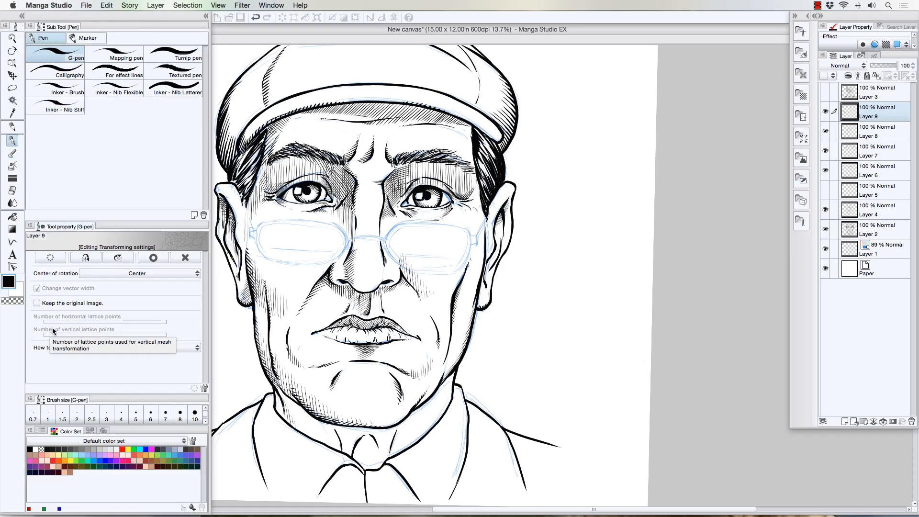
{"action": "left_click_drag", "start_coordinate": [450, 509], "coordinate": [369, 511]}
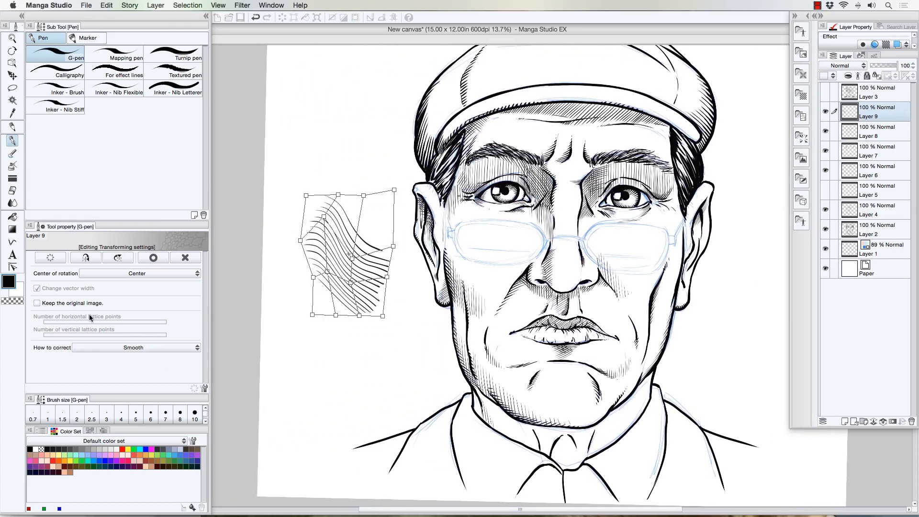
{"action": "left_click", "coordinate": [185, 257]}
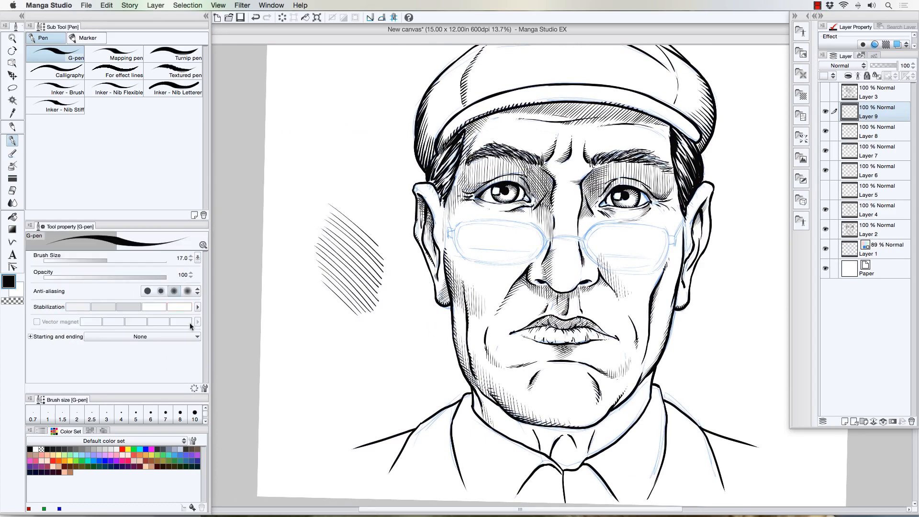
- Start a Mesh Transformation on the test hatching with 6 horizontal and 6 vertical lattice points and shift its upper inner points
{"action": "left_click", "coordinate": [106, 5]}
{"action": "mouse_move", "coordinate": [119, 171]}
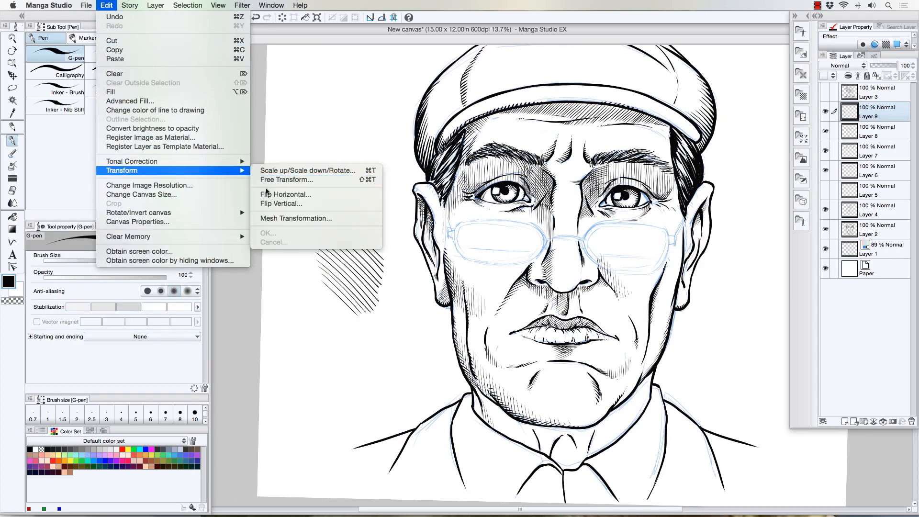
{"action": "left_click", "coordinate": [296, 218]}
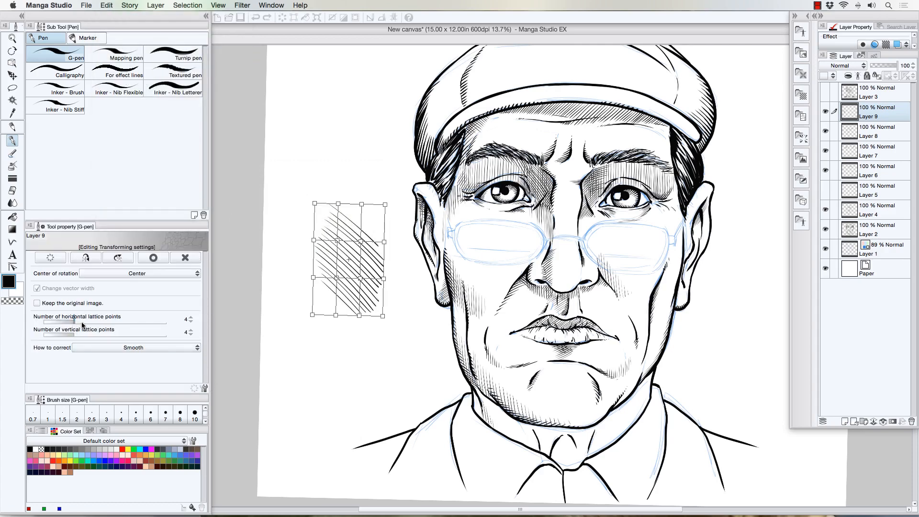
{"action": "left_click", "coordinate": [191, 318]}
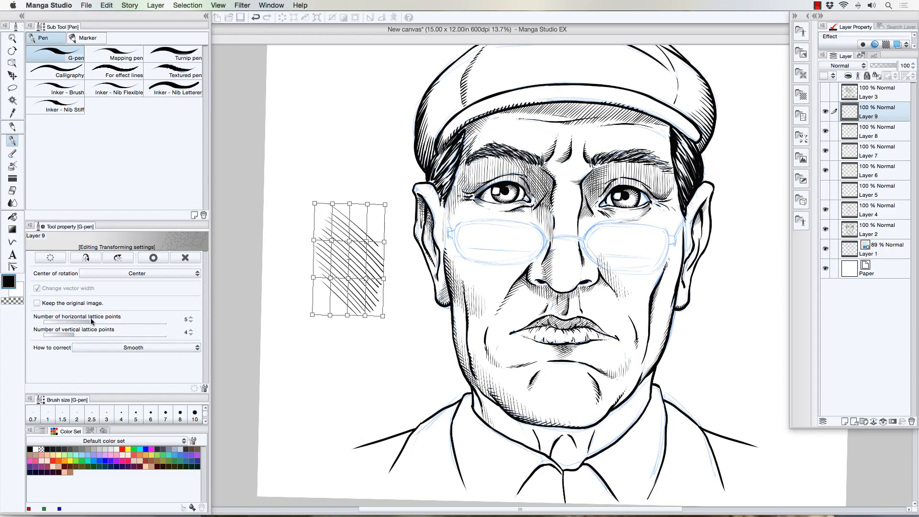
{"action": "left_click", "coordinate": [191, 330]}
{"action": "left_click", "coordinate": [191, 330]}
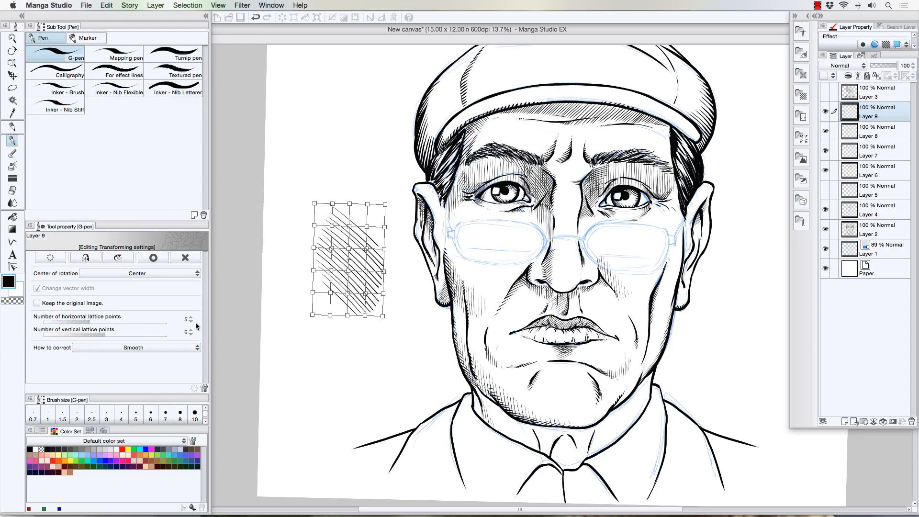
{"action": "left_click", "coordinate": [190, 318]}
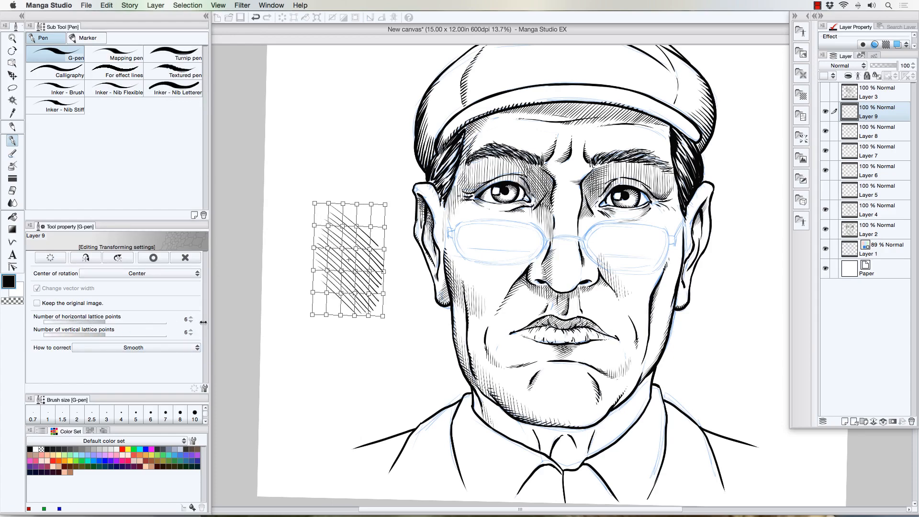
{"action": "left_click", "coordinate": [13, 37]}
{"action": "left_click", "coordinate": [459, 203]}
{"action": "left_click_drag", "start_coordinate": [328, 225], "coordinate": [354, 231]}
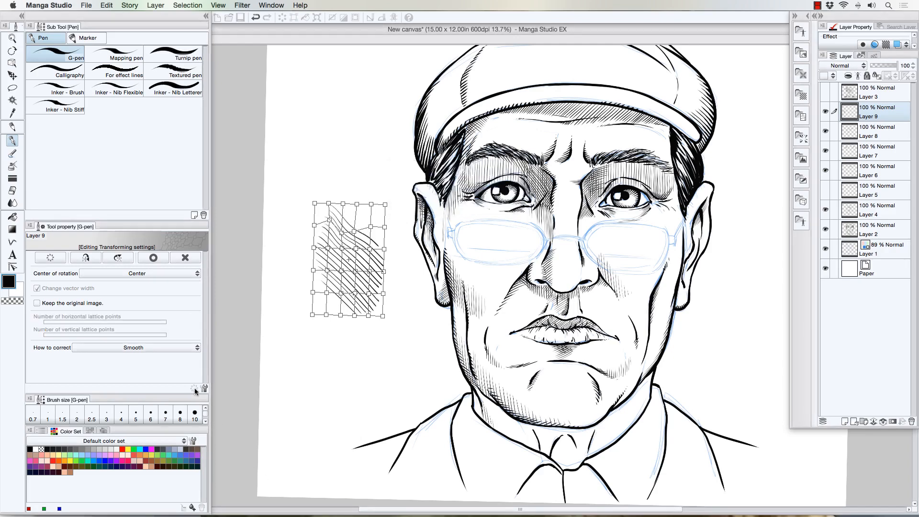
- Cancel the mesh transformation and delete the test hatching from Layer 9
{"action": "left_click", "coordinate": [187, 257]}
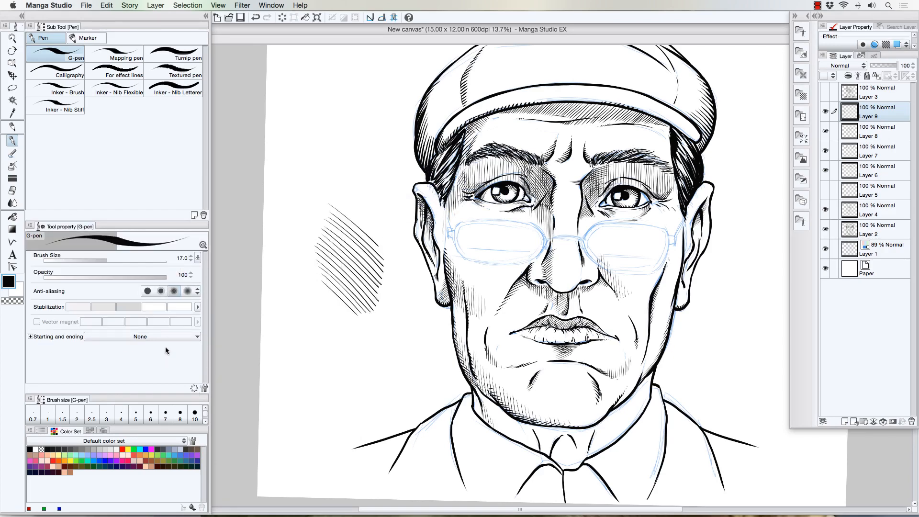
{"action": "left_click", "coordinate": [206, 16]}
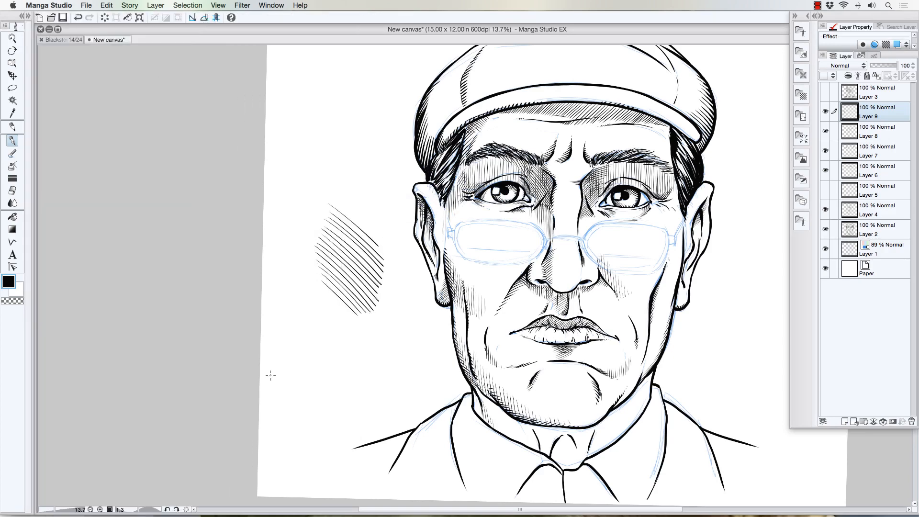
{"action": "key", "text": "Delete"}
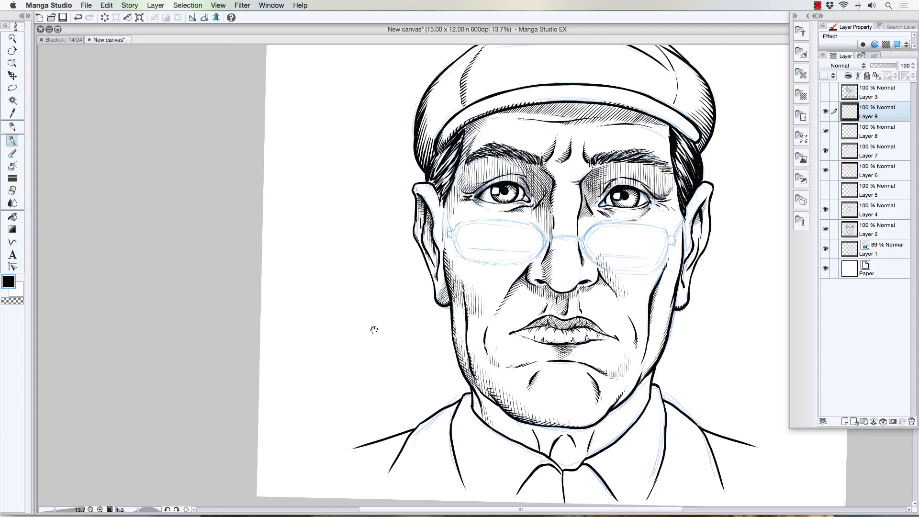
- Add hatching along the left-hand side of the nose bridge up to the inner brow, and at the right-hand temple
{"action": "mouse_move", "coordinate": [374, 328]}
{"action": "left_mouse_down"}
{"action": "mouse_move", "coordinate": [220, 325]}
{"action": "mouse_move", "coordinate": [223, 343]}
{"action": "left_mouse_up"}
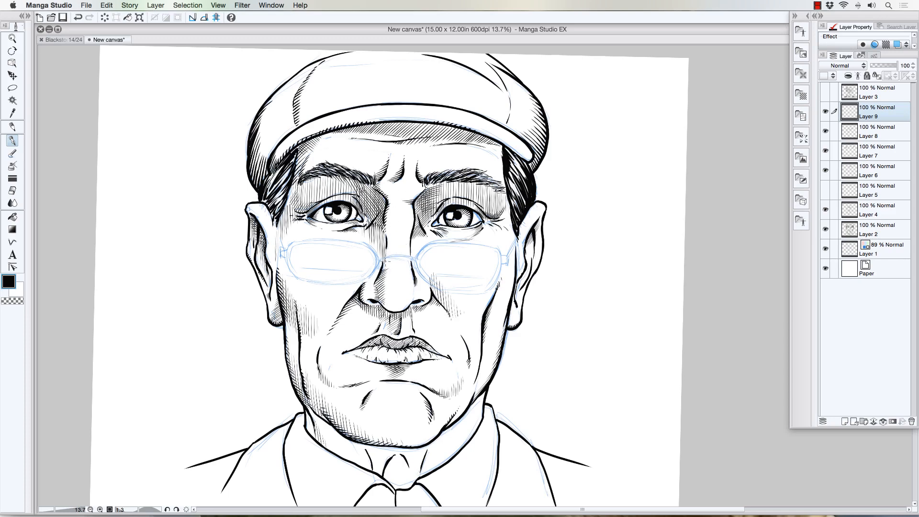
{"action": "mouse_move", "coordinate": [386, 257]}
{"action": "left_mouse_down"}
{"action": "mouse_move", "coordinate": [392, 276]}
{"action": "mouse_move", "coordinate": [397, 250]}
{"action": "left_mouse_up"}
{"action": "left_click_drag", "start_coordinate": [384, 200], "coordinate": [393, 211]}
{"action": "left_click_drag", "start_coordinate": [387, 196], "coordinate": [395, 244]}
{"action": "mouse_move", "coordinate": [376, 181]}
{"action": "left_mouse_down"}
{"action": "mouse_move", "coordinate": [387, 197]}
{"action": "mouse_move", "coordinate": [393, 185]}
{"action": "left_mouse_up"}
{"action": "mouse_move", "coordinate": [493, 168]}
{"action": "left_mouse_down"}
{"action": "mouse_move", "coordinate": [502, 183]}
{"action": "mouse_move", "coordinate": [498, 158]}
{"action": "left_mouse_up"}
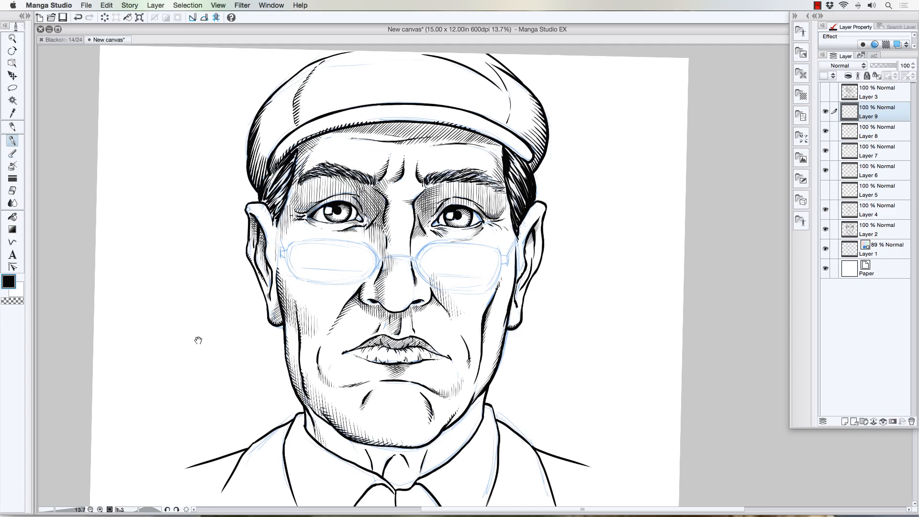
- Add curved hatching to the cap along its left-hand side, both crown seams and the area just above the brim
{"action": "scroll", "coordinate": [201, 344], "scroll_direction": "up", "scroll_amount": 3}
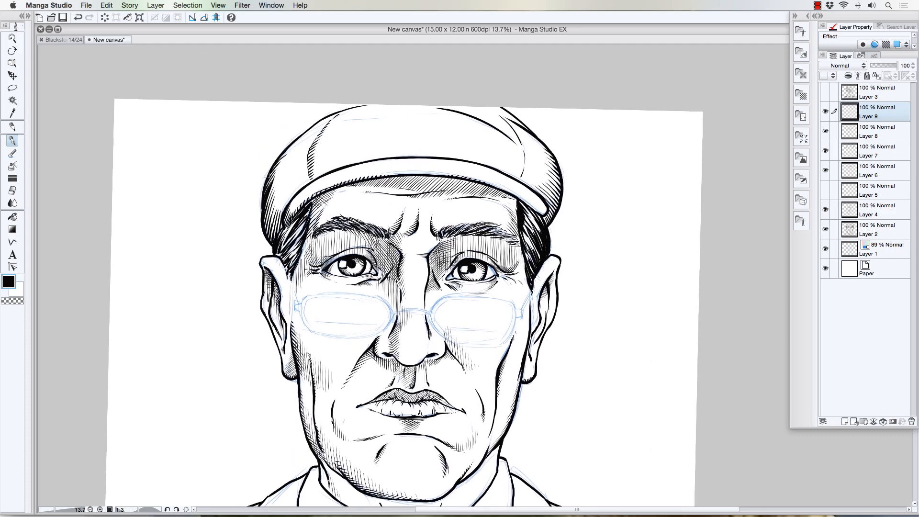
{"action": "mouse_move", "coordinate": [276, 179]}
{"action": "left_mouse_down"}
{"action": "mouse_move", "coordinate": [262, 206]}
{"action": "mouse_move", "coordinate": [271, 224]}
{"action": "left_mouse_up"}
{"action": "left_click_drag", "start_coordinate": [323, 134], "coordinate": [309, 179]}
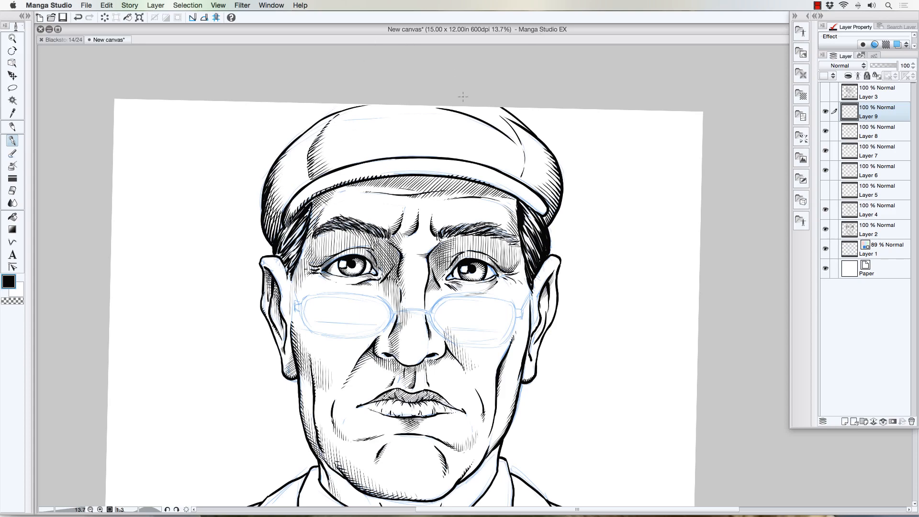
{"action": "mouse_move", "coordinate": [454, 106]}
{"action": "left_mouse_down"}
{"action": "mouse_move", "coordinate": [461, 120]}
{"action": "mouse_move", "coordinate": [523, 152]}
{"action": "left_mouse_up"}
{"action": "mouse_move", "coordinate": [287, 188]}
{"action": "left_mouse_down"}
{"action": "mouse_move", "coordinate": [276, 219]}
{"action": "mouse_move", "coordinate": [299, 189]}
{"action": "left_mouse_up"}
{"action": "mouse_move", "coordinate": [329, 164]}
{"action": "left_mouse_down"}
{"action": "mouse_move", "coordinate": [318, 178]}
{"action": "mouse_move", "coordinate": [342, 170]}
{"action": "left_mouse_up"}
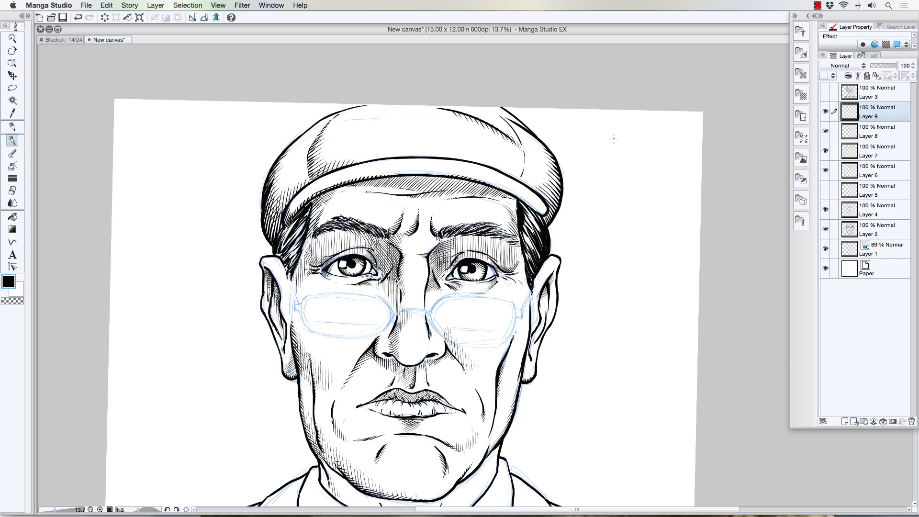
- Draw an outlined arrow on the blank paper at the upper right of the head, pointing diagonally down toward the face
{"action": "mouse_move", "coordinate": [631, 129]}
{"action": "left_mouse_down"}
{"action": "mouse_move", "coordinate": [609, 144]}
{"action": "mouse_move", "coordinate": [614, 135]}
{"action": "mouse_move", "coordinate": [601, 161]}
{"action": "mouse_move", "coordinate": [631, 163]}
{"action": "mouse_move", "coordinate": [642, 139]}
{"action": "left_mouse_up"}
{"action": "left_click_drag", "start_coordinate": [250, 356], "coordinate": [222, 273]}
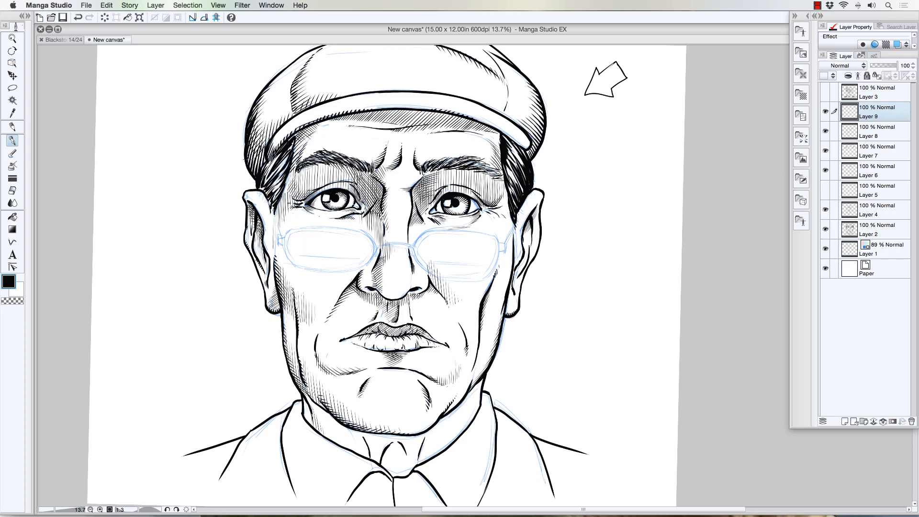
- Hatch the left-hand ear and the edge of the left-hand cheek next to the glasses hinge
{"action": "mouse_move", "coordinate": [241, 188]}
{"action": "left_mouse_down"}
{"action": "mouse_move", "coordinate": [279, 225]}
{"action": "mouse_move", "coordinate": [285, 219]}
{"action": "mouse_move", "coordinate": [277, 234]}
{"action": "mouse_move", "coordinate": [284, 223]}
{"action": "mouse_move", "coordinate": [286, 248]}
{"action": "left_mouse_up"}
{"action": "left_click_drag", "start_coordinate": [274, 267], "coordinate": [282, 256]}
{"action": "mouse_move", "coordinate": [277, 263]}
{"action": "left_mouse_down"}
{"action": "mouse_move", "coordinate": [289, 248]}
{"action": "mouse_move", "coordinate": [284, 261]}
{"action": "left_mouse_up"}
{"action": "mouse_move", "coordinate": [278, 281]}
{"action": "left_mouse_down"}
{"action": "mouse_move", "coordinate": [286, 259]}
{"action": "mouse_move", "coordinate": [293, 275]}
{"action": "left_mouse_up"}
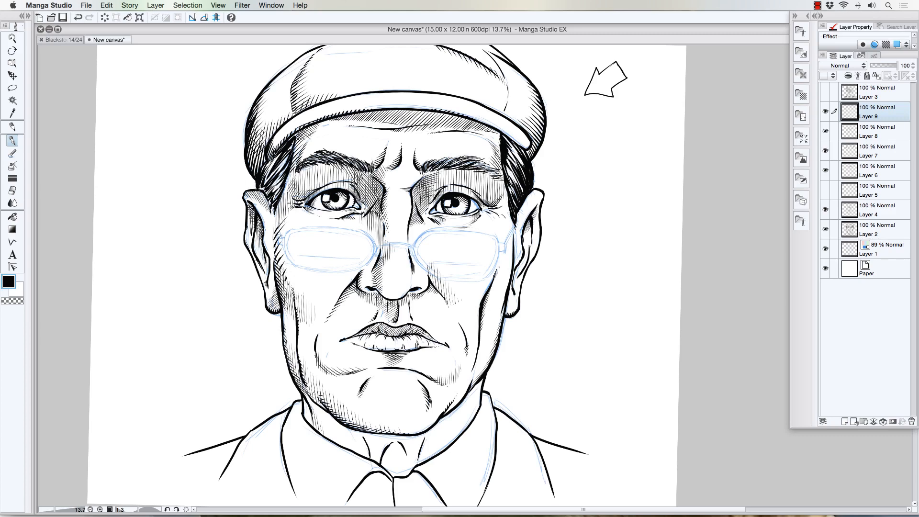
- Cross-hatch the right-hand cheek beside the nose and add short strokes to the right-hand earlobe
{"action": "mouse_move", "coordinate": [428, 273]}
{"action": "left_mouse_down"}
{"action": "mouse_move", "coordinate": [438, 262]}
{"action": "mouse_move", "coordinate": [447, 281]}
{"action": "left_mouse_up"}
{"action": "left_click_drag", "start_coordinate": [437, 288], "coordinate": [451, 286]}
{"action": "left_click_drag", "start_coordinate": [507, 315], "coordinate": [515, 303]}
{"action": "left_click_drag", "start_coordinate": [227, 357], "coordinate": [208, 290]}
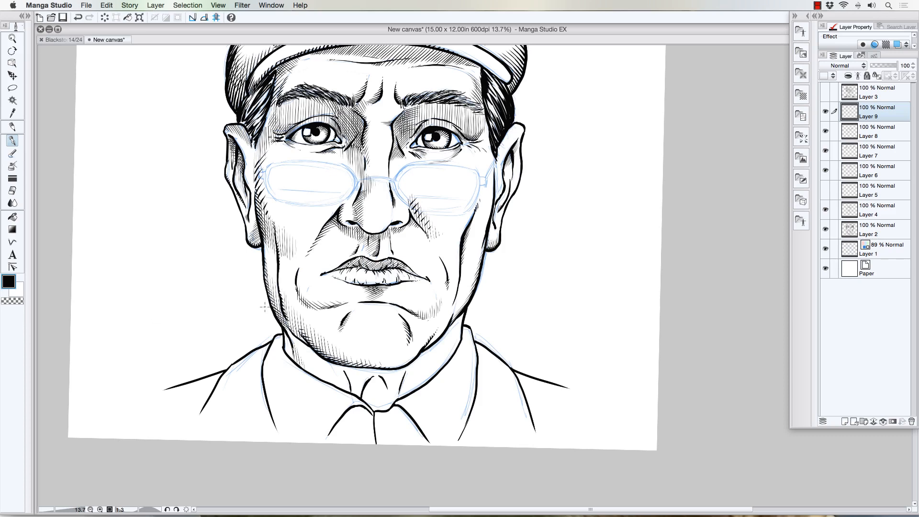
- Hatch the left-hand side of the neck from the collar along the jaw shadow to the throat with short diagonal strokes
{"action": "left_click_drag", "start_coordinate": [296, 338], "coordinate": [302, 352]}
{"action": "left_click_drag", "start_coordinate": [299, 338], "coordinate": [307, 352]}
{"action": "left_click_drag", "start_coordinate": [303, 342], "coordinate": [310, 360]}
{"action": "left_click_drag", "start_coordinate": [308, 349], "coordinate": [317, 366]}
{"action": "left_click_drag", "start_coordinate": [313, 353], "coordinate": [323, 370]}
{"action": "left_click_drag", "start_coordinate": [319, 359], "coordinate": [330, 376]}
{"action": "left_click_drag", "start_coordinate": [324, 362], "coordinate": [335, 375]}
{"action": "left_click_drag", "start_coordinate": [330, 358], "coordinate": [340, 379]}
{"action": "left_click_drag", "start_coordinate": [336, 363], "coordinate": [344, 385]}
{"action": "mouse_move", "coordinate": [341, 369]}
{"action": "left_mouse_down"}
{"action": "mouse_move", "coordinate": [348, 389]}
{"action": "mouse_move", "coordinate": [374, 390]}
{"action": "left_mouse_up"}
{"action": "left_click_drag", "start_coordinate": [364, 380], "coordinate": [377, 392]}
{"action": "left_click_drag", "start_coordinate": [369, 375], "coordinate": [378, 385]}
{"action": "left_click_drag", "start_coordinate": [371, 371], "coordinate": [384, 387]}
{"action": "left_click_drag", "start_coordinate": [377, 377], "coordinate": [387, 387]}
{"action": "left_click_drag", "start_coordinate": [382, 377], "coordinate": [390, 387]}
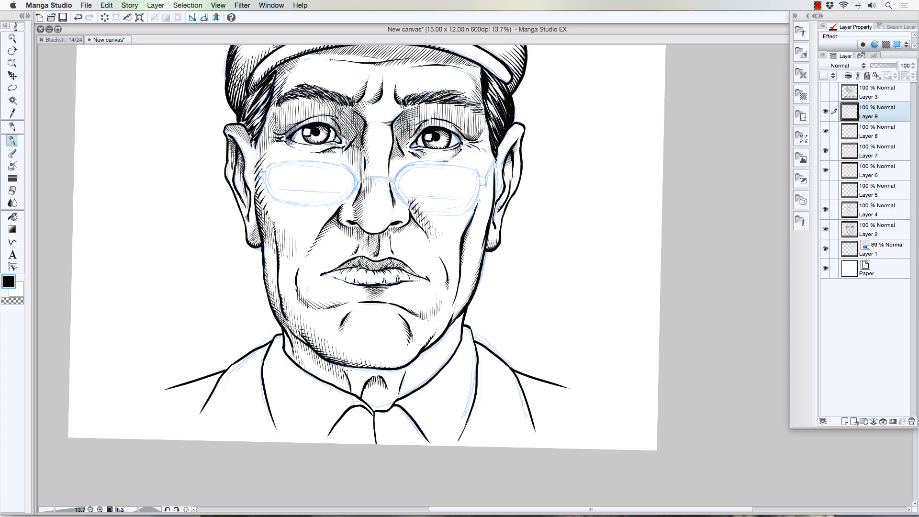
- Continue the neck hatching beneath the chin, around the throat and up the right-hand side to the jaw corner
{"action": "left_click_drag", "start_coordinate": [343, 363], "coordinate": [360, 385]}
{"action": "left_click_drag", "start_coordinate": [355, 367], "coordinate": [364, 386]}
{"action": "mouse_move", "coordinate": [359, 369]}
{"action": "left_mouse_down"}
{"action": "mouse_move", "coordinate": [365, 383]}
{"action": "mouse_move", "coordinate": [370, 376]}
{"action": "left_mouse_up"}
{"action": "left_click_drag", "start_coordinate": [365, 368], "coordinate": [375, 378]}
{"action": "left_click_drag", "start_coordinate": [370, 363], "coordinate": [379, 377]}
{"action": "left_click_drag", "start_coordinate": [381, 369], "coordinate": [389, 383]}
{"action": "left_click_drag", "start_coordinate": [386, 369], "coordinate": [394, 387]}
{"action": "left_click_drag", "start_coordinate": [390, 371], "coordinate": [398, 389]}
{"action": "left_click_drag", "start_coordinate": [394, 370], "coordinate": [401, 384]}
{"action": "left_click_drag", "start_coordinate": [401, 363], "coordinate": [412, 377]}
{"action": "left_click_drag", "start_coordinate": [410, 362], "coordinate": [418, 374]}
{"action": "left_click_drag", "start_coordinate": [416, 357], "coordinate": [423, 371]}
{"action": "left_click_drag", "start_coordinate": [421, 353], "coordinate": [429, 366]}
{"action": "left_click_drag", "start_coordinate": [426, 347], "coordinate": [430, 365]}
{"action": "left_click_drag", "start_coordinate": [428, 340], "coordinate": [436, 359]}
{"action": "left_click_drag", "start_coordinate": [436, 338], "coordinate": [442, 354]}
{"action": "left_click_drag", "start_coordinate": [442, 328], "coordinate": [444, 348]}
{"action": "left_click_drag", "start_coordinate": [445, 324], "coordinate": [453, 339]}
{"action": "left_click_drag", "start_coordinate": [450, 320], "coordinate": [459, 333]}
{"action": "left_click_drag", "start_coordinate": [456, 315], "coordinate": [461, 332]}
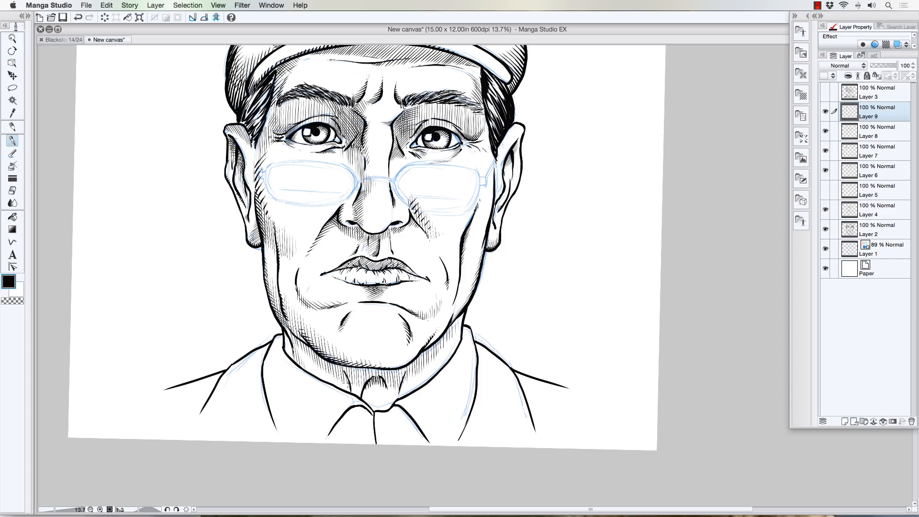
{"action": "left_click_drag", "start_coordinate": [340, 364], "coordinate": [347, 375]}
{"action": "left_click_drag", "start_coordinate": [415, 361], "coordinate": [439, 343]}
{"action": "mouse_move", "coordinate": [405, 379]}
{"action": "left_mouse_down"}
{"action": "mouse_move", "coordinate": [435, 355]}
{"action": "mouse_move", "coordinate": [424, 375]}
{"action": "left_mouse_up"}
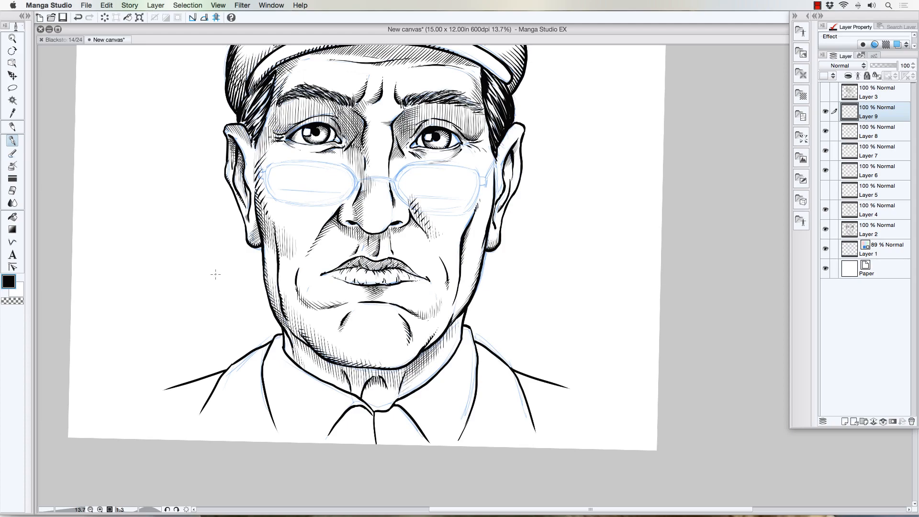
- Cross-hatch the neck shadow beneath the chin and around the throat with a second layer of strokes
{"action": "key", "text": "r"}
{"action": "mouse_move", "coordinate": [172, 315]}
{"action": "left_mouse_down"}
{"action": "mouse_move", "coordinate": [164, 359]}
{"action": "mouse_move", "coordinate": [312, 440]}
{"action": "mouse_move", "coordinate": [196, 304]}
{"action": "mouse_move", "coordinate": [387, 457]}
{"action": "mouse_move", "coordinate": [498, 413]}
{"action": "left_mouse_up"}
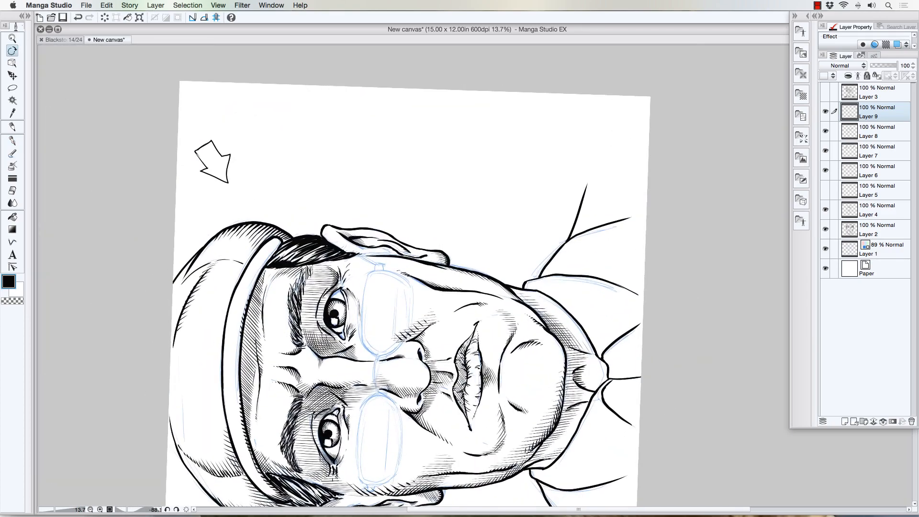
{"action": "key", "text": "p"}
{"action": "left_click_drag", "start_coordinate": [561, 435], "coordinate": [582, 402]}
{"action": "mouse_move", "coordinate": [575, 424]}
{"action": "left_mouse_down"}
{"action": "mouse_move", "coordinate": [583, 403]}
{"action": "mouse_move", "coordinate": [569, 355]}
{"action": "left_mouse_up"}
{"action": "left_click_drag", "start_coordinate": [563, 404], "coordinate": [571, 357]}
{"action": "left_click_drag", "start_coordinate": [572, 372], "coordinate": [574, 352]}
{"action": "left_click_drag", "start_coordinate": [568, 408], "coordinate": [574, 378]}
{"action": "left_click_drag", "start_coordinate": [575, 370], "coordinate": [580, 354]}
{"action": "left_click_drag", "start_coordinate": [572, 408], "coordinate": [579, 387]}
{"action": "left_click_drag", "start_coordinate": [580, 386], "coordinate": [587, 363]}
{"action": "left_click_drag", "start_coordinate": [579, 403], "coordinate": [587, 376]}
{"action": "left_click_drag", "start_coordinate": [584, 401], "coordinate": [590, 391]}
{"action": "mouse_move", "coordinate": [572, 361]}
{"action": "left_mouse_down"}
{"action": "mouse_move", "coordinate": [577, 347]}
{"action": "mouse_move", "coordinate": [592, 350]}
{"action": "left_mouse_up"}
- Hatch the right-hand jacket lapel and shoulder with parallel diagonal lines slanting down toward the tie
{"action": "key", "text": "shift+space"}
{"action": "left_click_drag", "start_coordinate": [165, 346], "coordinate": [435, 93]}
{"action": "left_click_drag", "start_coordinate": [174, 288], "coordinate": [148, 311]}
{"action": "key", "text": "space"}
{"action": "left_click_drag", "start_coordinate": [169, 358], "coordinate": [149, 398]}
{"action": "left_click", "coordinate": [13, 140]}
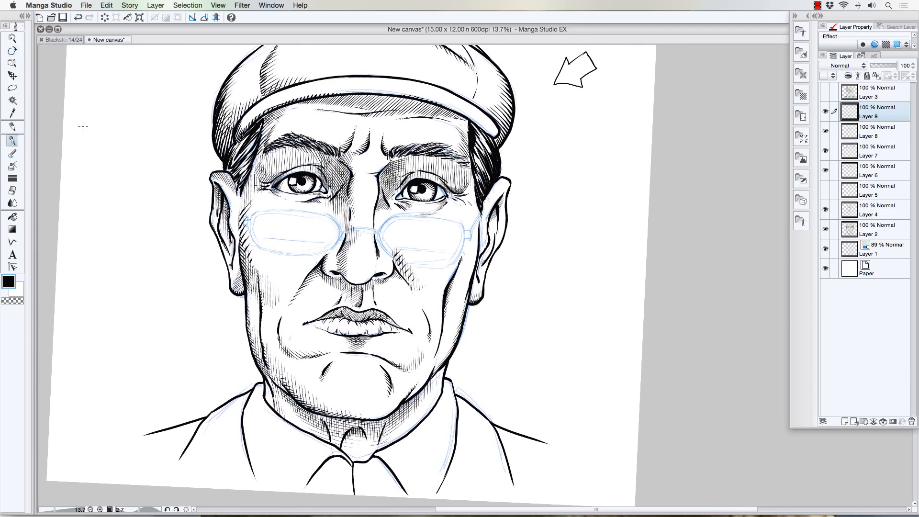
{"action": "left_click_drag", "start_coordinate": [463, 392], "coordinate": [460, 411]}
{"action": "left_click_drag", "start_coordinate": [469, 402], "coordinate": [459, 421]}
{"action": "left_click_drag", "start_coordinate": [469, 407], "coordinate": [461, 423]}
{"action": "left_click_drag", "start_coordinate": [472, 410], "coordinate": [459, 428]}
{"action": "left_click_drag", "start_coordinate": [464, 421], "coordinate": [461, 431]}
{"action": "mouse_move", "coordinate": [474, 416]}
{"action": "left_mouse_down"}
{"action": "mouse_move", "coordinate": [455, 443]}
{"action": "mouse_move", "coordinate": [462, 427]}
{"action": "left_mouse_up"}
{"action": "mouse_move", "coordinate": [475, 421]}
{"action": "left_mouse_down"}
{"action": "mouse_move", "coordinate": [457, 446]}
{"action": "mouse_move", "coordinate": [465, 437]}
{"action": "left_mouse_up"}
{"action": "left_click_drag", "start_coordinate": [464, 443], "coordinate": [458, 454]}
{"action": "left_click_drag", "start_coordinate": [480, 421], "coordinate": [455, 460]}
{"action": "left_click_drag", "start_coordinate": [481, 426], "coordinate": [456, 462]}
{"action": "mouse_move", "coordinate": [478, 431]}
{"action": "left_mouse_down"}
{"action": "mouse_move", "coordinate": [450, 471]}
{"action": "mouse_move", "coordinate": [457, 466]}
{"action": "left_mouse_up"}
{"action": "mouse_move", "coordinate": [486, 431]}
{"action": "left_mouse_down"}
{"action": "mouse_move", "coordinate": [452, 476]}
{"action": "mouse_move", "coordinate": [459, 472]}
{"action": "left_mouse_up"}
{"action": "mouse_move", "coordinate": [479, 440]}
{"action": "left_mouse_down"}
{"action": "mouse_move", "coordinate": [454, 479]}
{"action": "mouse_move", "coordinate": [460, 474]}
{"action": "left_mouse_up"}
{"action": "mouse_move", "coordinate": [488, 433]}
{"action": "left_mouse_down"}
{"action": "mouse_move", "coordinate": [455, 481]}
{"action": "mouse_move", "coordinate": [476, 458]}
{"action": "left_mouse_up"}
{"action": "left_click_drag", "start_coordinate": [478, 457], "coordinate": [459, 479]}
{"action": "left_click_drag", "start_coordinate": [497, 436], "coordinate": [463, 482]}
{"action": "left_click_drag", "start_coordinate": [496, 438], "coordinate": [465, 481]}
{"action": "left_click_drag", "start_coordinate": [500, 435], "coordinate": [469, 483]}
{"action": "left_click_drag", "start_coordinate": [501, 446], "coordinate": [472, 484]}
{"action": "left_click_drag", "start_coordinate": [504, 452], "coordinate": [477, 486]}
{"action": "left_click_drag", "start_coordinate": [505, 460], "coordinate": [486, 482]}
{"action": "left_click_drag", "start_coordinate": [509, 466], "coordinate": [490, 482]}
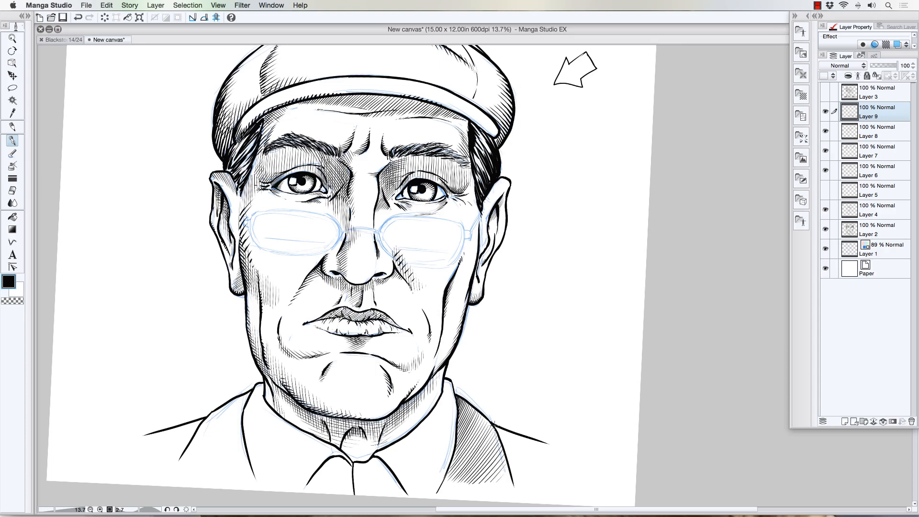
{"action": "mouse_move", "coordinate": [509, 425]}
{"action": "left_mouse_down"}
{"action": "mouse_move", "coordinate": [497, 443]}
{"action": "mouse_move", "coordinate": [516, 478]}
{"action": "left_mouse_up"}
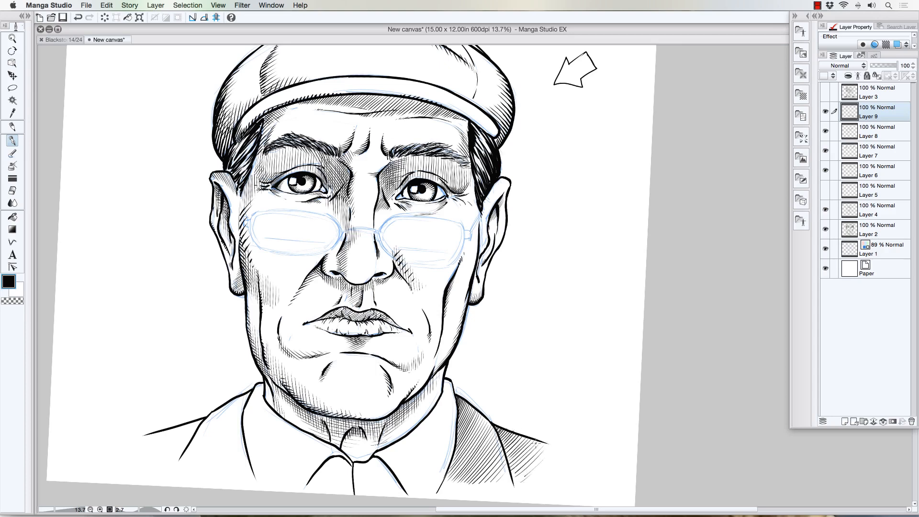
- Cross-hatch the right-hand lapel with a second layer of lines running across the first hatching
{"action": "left_click_drag", "start_coordinate": [219, 369], "coordinate": [144, 307]}
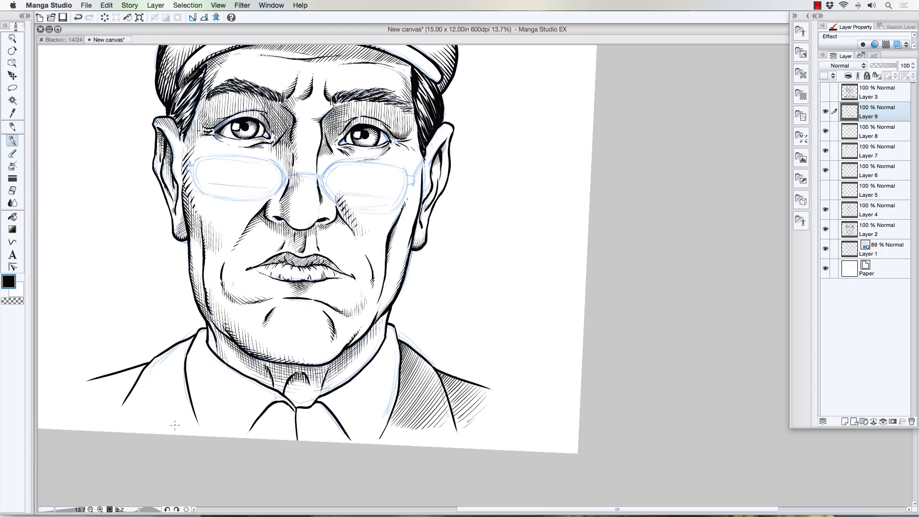
{"action": "key", "text": "shift+space"}
{"action": "left_click_drag", "start_coordinate": [154, 431], "coordinate": [227, 298]}
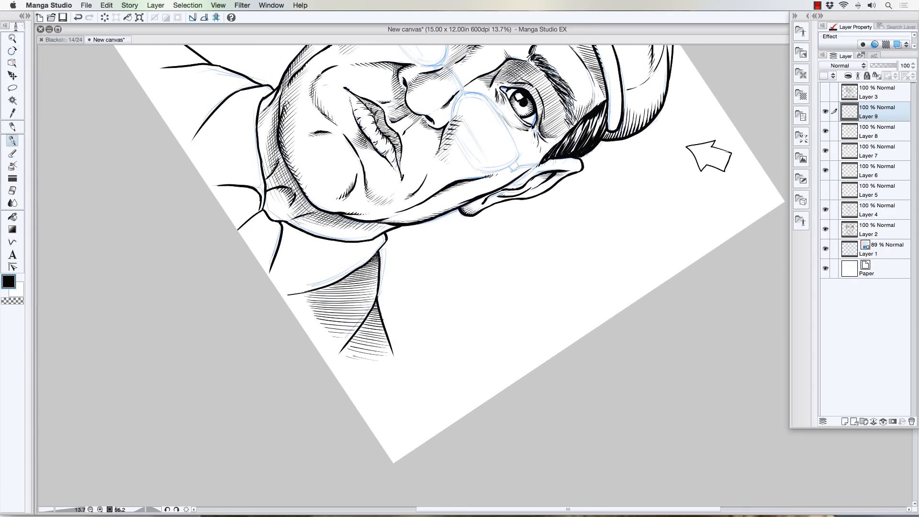
{"action": "mouse_move", "coordinate": [378, 253]}
{"action": "left_mouse_down"}
{"action": "mouse_move", "coordinate": [375, 291]}
{"action": "mouse_move", "coordinate": [363, 304]}
{"action": "left_mouse_up"}
{"action": "mouse_move", "coordinate": [373, 270]}
{"action": "left_mouse_down"}
{"action": "mouse_move", "coordinate": [366, 308]}
{"action": "mouse_move", "coordinate": [355, 312]}
{"action": "left_mouse_up"}
{"action": "mouse_move", "coordinate": [370, 275]}
{"action": "left_mouse_down"}
{"action": "mouse_move", "coordinate": [357, 314]}
{"action": "mouse_move", "coordinate": [351, 308]}
{"action": "left_mouse_up"}
{"action": "left_click_drag", "start_coordinate": [363, 301], "coordinate": [356, 321]}
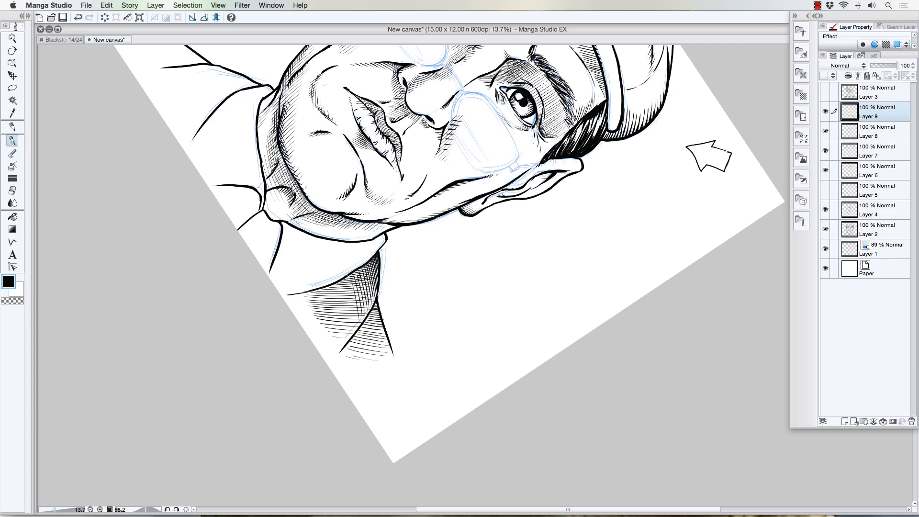
{"action": "left_click_drag", "start_coordinate": [357, 273], "coordinate": [342, 326]}
{"action": "mouse_move", "coordinate": [353, 285]}
{"action": "left_mouse_down"}
{"action": "mouse_move", "coordinate": [345, 329]}
{"action": "mouse_move", "coordinate": [332, 333]}
{"action": "left_mouse_up"}
{"action": "mouse_move", "coordinate": [337, 290]}
{"action": "left_mouse_down"}
{"action": "mouse_move", "coordinate": [330, 327]}
{"action": "mouse_move", "coordinate": [322, 323]}
{"action": "left_mouse_up"}
{"action": "left_click_drag", "start_coordinate": [326, 293], "coordinate": [314, 314]}
- Undo the first stroke on the right-hand shoulder and cross-hatch that area with a second layer of lines
{"action": "left_click_drag", "start_coordinate": [381, 297], "coordinate": [366, 340]}
{"action": "key", "text": "super+z"}
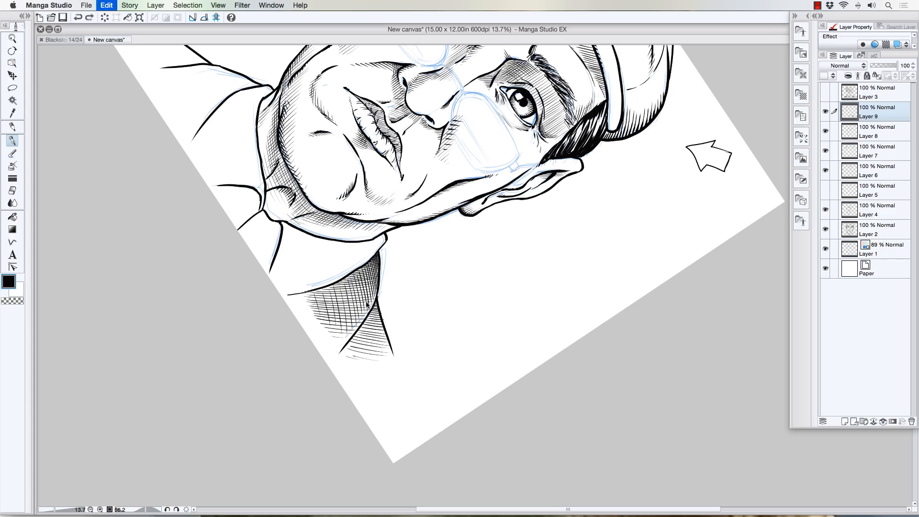
{"action": "left_click_drag", "start_coordinate": [380, 298], "coordinate": [369, 350]}
{"action": "left_click_drag", "start_coordinate": [386, 318], "coordinate": [357, 371]}
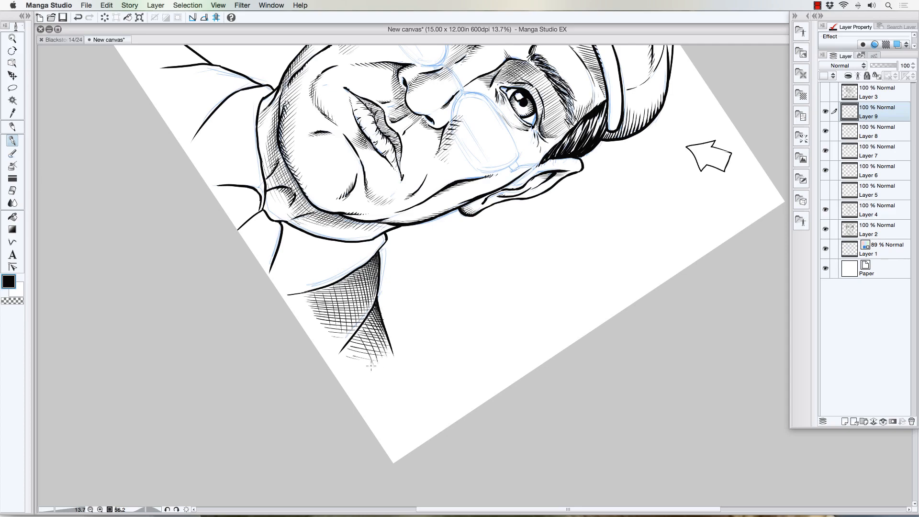
{"action": "mouse_move", "coordinate": [365, 339]}
{"action": "left_mouse_down"}
{"action": "mouse_move", "coordinate": [353, 360]}
{"action": "mouse_move", "coordinate": [339, 354]}
{"action": "left_mouse_up"}
- Add a third layer of near-vertical hatching over the right-hand lapel, from the collar to its outer edge
{"action": "key", "text": "r"}
{"action": "left_click_drag", "start_coordinate": [183, 335], "coordinate": [326, 400]}
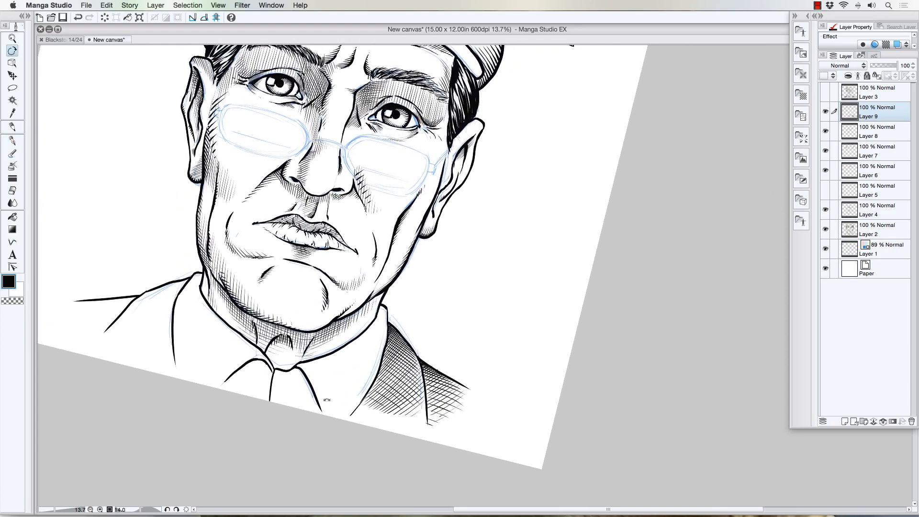
{"action": "key", "text": "p"}
{"action": "left_click_drag", "start_coordinate": [388, 324], "coordinate": [391, 384]}
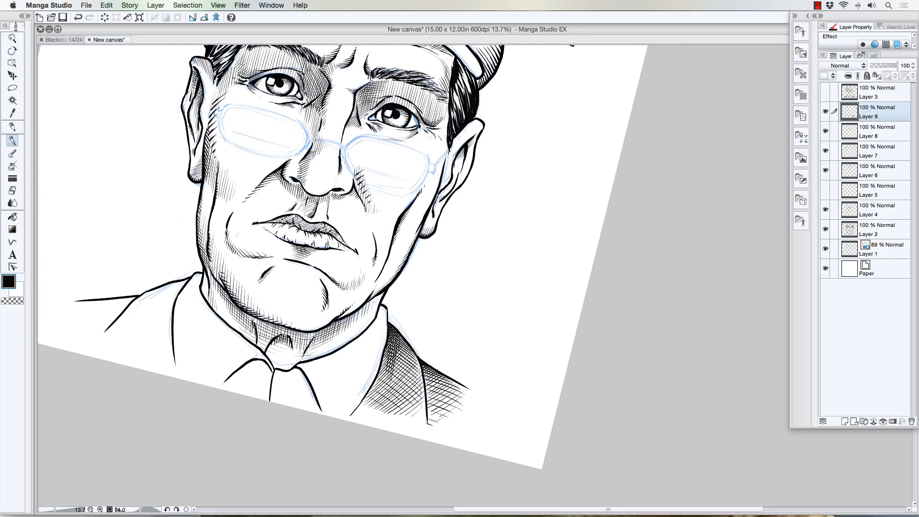
{"action": "mouse_move", "coordinate": [403, 338]}
{"action": "left_mouse_down"}
{"action": "mouse_move", "coordinate": [392, 390]}
{"action": "mouse_move", "coordinate": [400, 399]}
{"action": "left_mouse_up"}
{"action": "left_click_drag", "start_coordinate": [414, 354], "coordinate": [405, 393]}
{"action": "left_click_drag", "start_coordinate": [420, 356], "coordinate": [412, 390]}
{"action": "left_click_drag", "start_coordinate": [420, 371], "coordinate": [413, 395]}
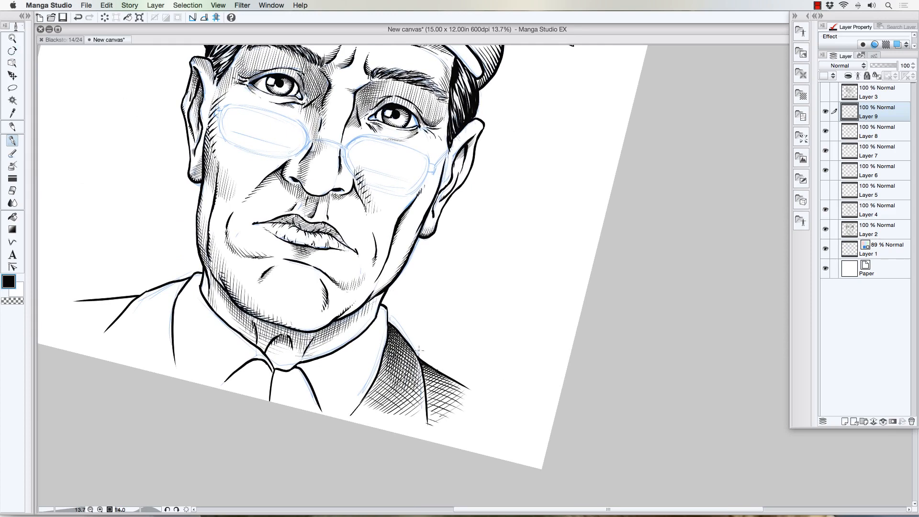
- Add a third layer of near-vertical hatching over the right-hand shoulder beside the lapel
{"action": "left_click_drag", "start_coordinate": [428, 359], "coordinate": [418, 376]}
{"action": "mouse_move", "coordinate": [427, 365]}
{"action": "left_mouse_down"}
{"action": "mouse_move", "coordinate": [420, 385]}
{"action": "mouse_move", "coordinate": [428, 410]}
{"action": "left_mouse_up"}
{"action": "mouse_move", "coordinate": [435, 372]}
{"action": "left_mouse_down"}
{"action": "mouse_move", "coordinate": [424, 413]}
{"action": "mouse_move", "coordinate": [432, 417]}
{"action": "mouse_move", "coordinate": [435, 394]}
{"action": "left_mouse_up"}
{"action": "left_click_drag", "start_coordinate": [443, 388], "coordinate": [440, 419]}
{"action": "mouse_move", "coordinate": [449, 381]}
{"action": "left_mouse_down"}
{"action": "mouse_move", "coordinate": [438, 420]}
{"action": "mouse_move", "coordinate": [451, 414]}
{"action": "left_mouse_up"}
{"action": "left_click_drag", "start_coordinate": [464, 387], "coordinate": [455, 404]}
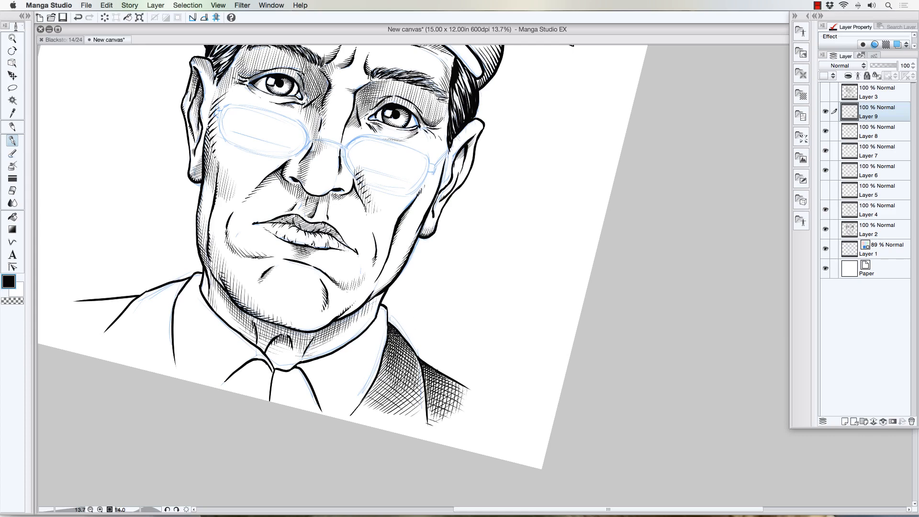
- Add a fourth layer of nearly horizontal strokes across the right-hand lapel down to its lower edge
{"action": "mouse_move", "coordinate": [406, 335]}
{"action": "left_mouse_down"}
{"action": "mouse_move", "coordinate": [392, 343]}
{"action": "mouse_move", "coordinate": [401, 349]}
{"action": "left_mouse_up"}
{"action": "left_click_drag", "start_coordinate": [412, 344], "coordinate": [395, 356]}
{"action": "left_click_drag", "start_coordinate": [423, 353], "coordinate": [383, 368]}
{"action": "left_click_drag", "start_coordinate": [420, 370], "coordinate": [381, 378]}
{"action": "left_click_drag", "start_coordinate": [423, 380], "coordinate": [382, 380]}
{"action": "mouse_move", "coordinate": [423, 383]}
{"action": "left_mouse_down"}
{"action": "mouse_move", "coordinate": [377, 388]}
{"action": "mouse_move", "coordinate": [377, 396]}
{"action": "left_mouse_up"}
{"action": "left_click_drag", "start_coordinate": [417, 397], "coordinate": [375, 401]}
{"action": "mouse_move", "coordinate": [422, 399]}
{"action": "left_mouse_down"}
{"action": "mouse_move", "coordinate": [373, 408]}
{"action": "mouse_move", "coordinate": [380, 412]}
{"action": "mouse_move", "coordinate": [365, 419]}
{"action": "left_mouse_up"}
{"action": "left_click_drag", "start_coordinate": [408, 420], "coordinate": [379, 427]}
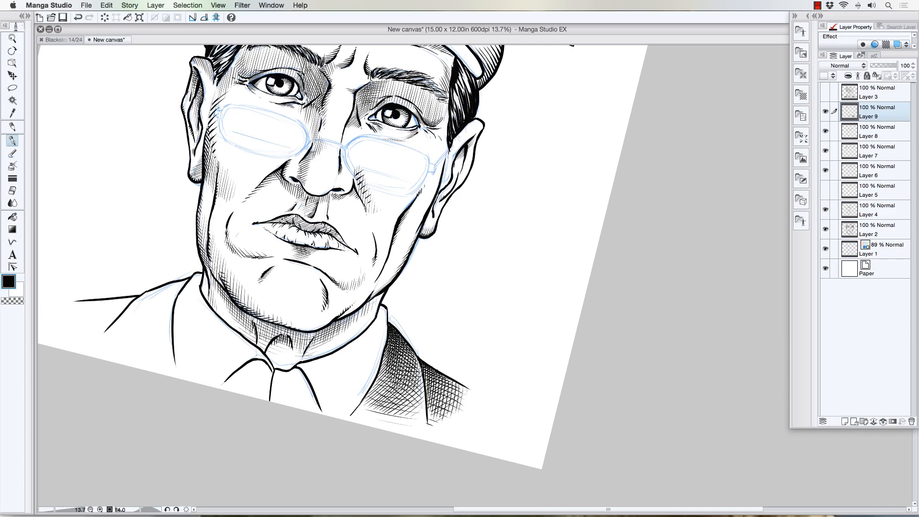
- Darken the right-hand shoulder with a fourth layer of nearly horizontal strokes
{"action": "mouse_move", "coordinate": [440, 368]}
{"action": "left_mouse_down"}
{"action": "mouse_move", "coordinate": [424, 380]}
{"action": "mouse_move", "coordinate": [441, 391]}
{"action": "left_mouse_up"}
{"action": "left_click_drag", "start_coordinate": [468, 392], "coordinate": [434, 403]}
{"action": "left_click_drag", "start_coordinate": [467, 402], "coordinate": [428, 413]}
{"action": "left_click_drag", "start_coordinate": [459, 411], "coordinate": [423, 421]}
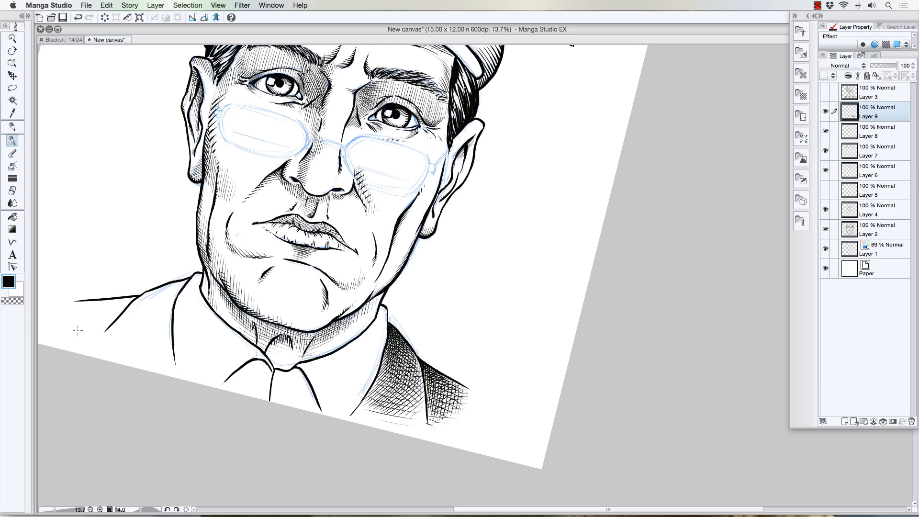
- Lasso the hatched right-hand lapel and shoulder, then copy and paste the shading onto a new layer
{"action": "scroll", "coordinate": [78, 330], "scroll_direction": "down", "scroll_amount": 1}
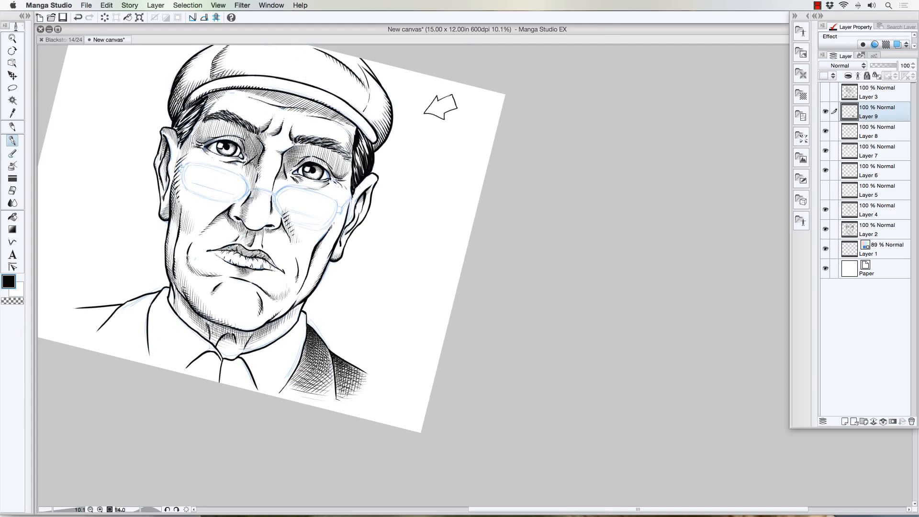
{"action": "scroll", "coordinate": [206, 326], "scroll_direction": "up", "scroll_amount": 1}
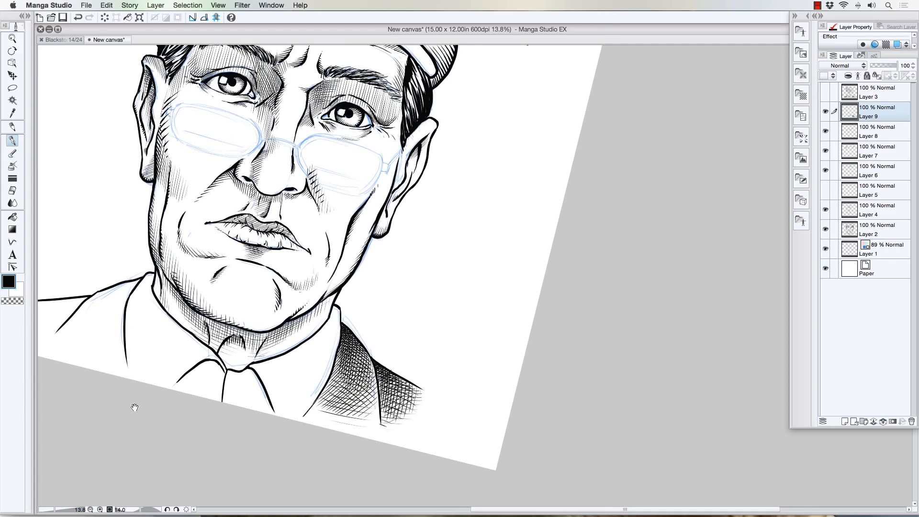
{"action": "left_click_drag", "start_coordinate": [134, 406], "coordinate": [255, 449]}
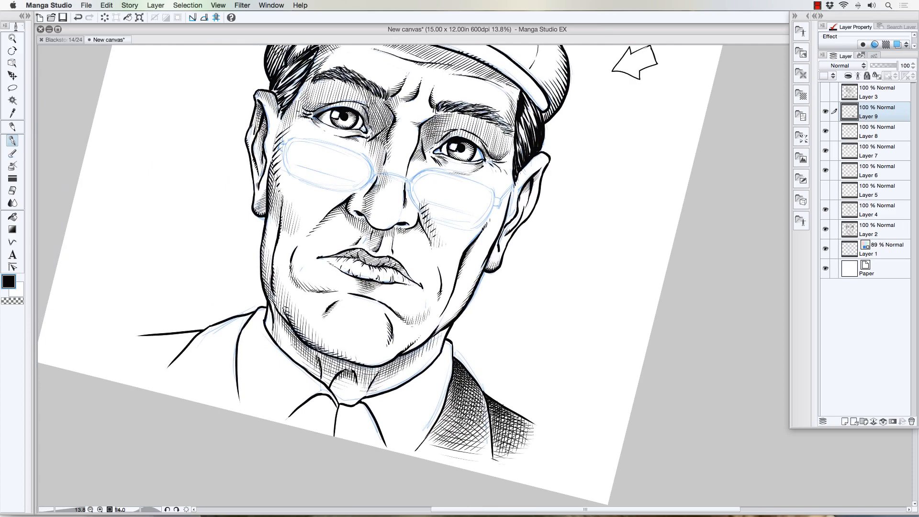
{"action": "scroll", "coordinate": [270, 357], "scroll_direction": "down", "scroll_amount": 1}
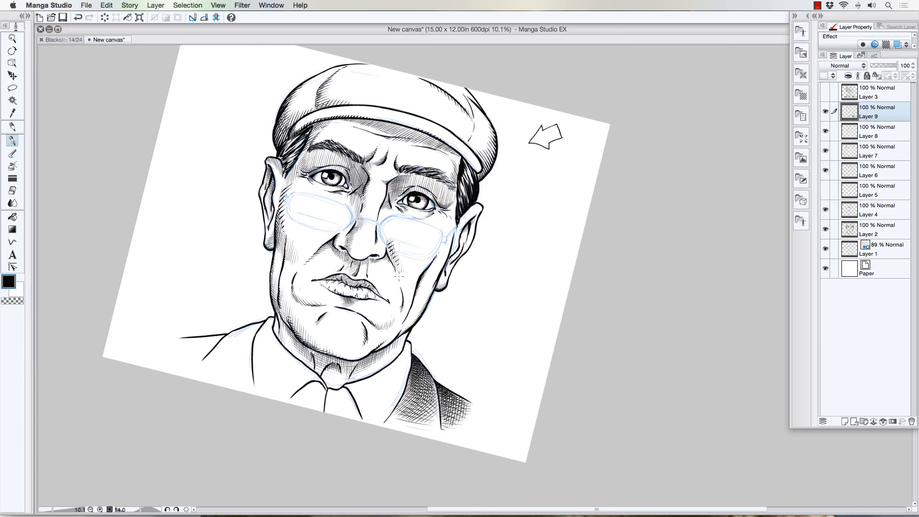
{"action": "scroll", "coordinate": [216, 351], "scroll_direction": "up", "scroll_amount": 1}
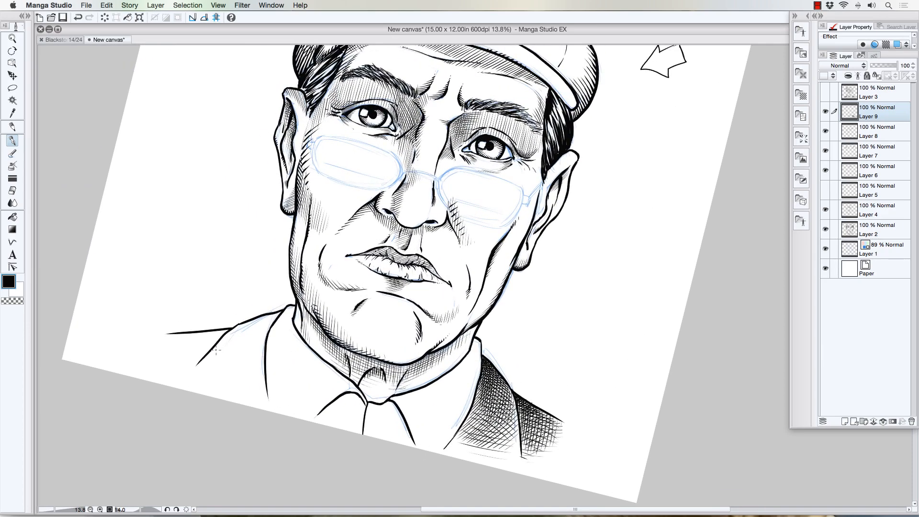
{"action": "key", "text": "r"}
{"action": "left_click_drag", "start_coordinate": [146, 378], "coordinate": [167, 340]}
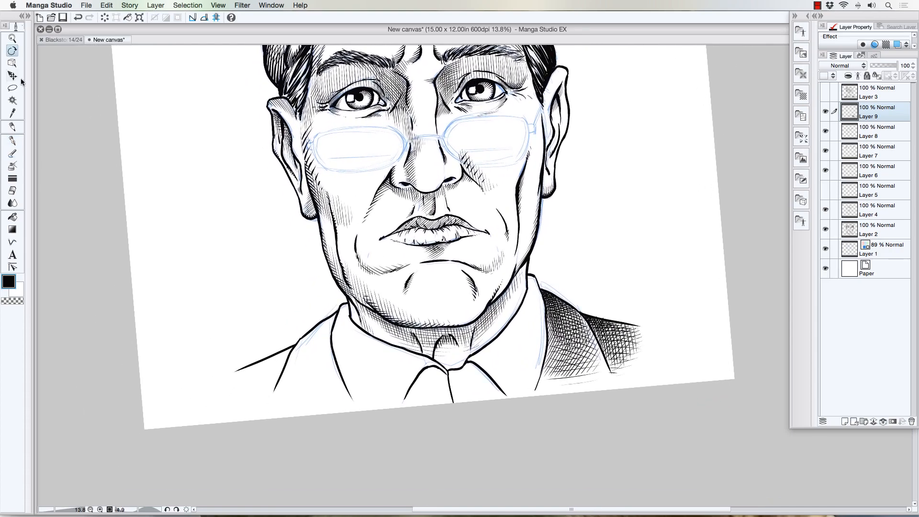
{"action": "left_click", "coordinate": [13, 88]}
{"action": "mouse_move", "coordinate": [538, 337]}
{"action": "left_mouse_down"}
{"action": "mouse_move", "coordinate": [539, 278]}
{"action": "mouse_move", "coordinate": [582, 424]}
{"action": "mouse_move", "coordinate": [516, 351]}
{"action": "left_mouse_up"}
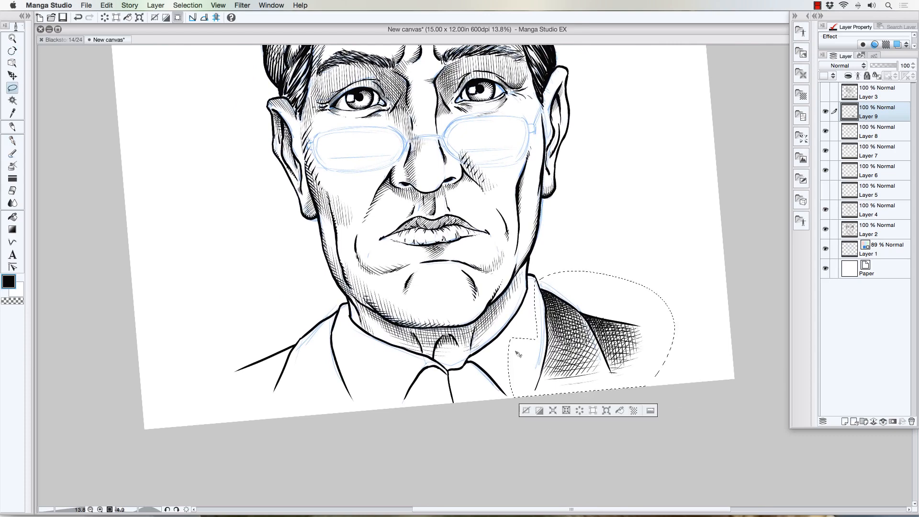
{"action": "key", "text": "super+c"}
{"action": "key", "text": "super+v"}
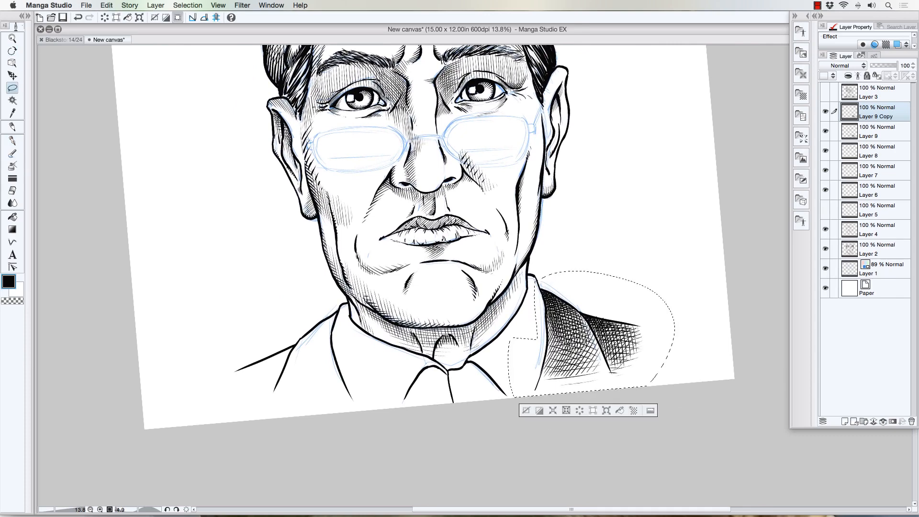
- Move the pasted jacket shading to the blank paper above the left-hand shoulder and apply the transformation
{"action": "left_click", "coordinate": [606, 412]}
{"action": "mouse_move", "coordinate": [568, 342]}
{"action": "left_mouse_down"}
{"action": "mouse_move", "coordinate": [242, 349]}
{"action": "mouse_move", "coordinate": [218, 303]}
{"action": "left_mouse_up"}
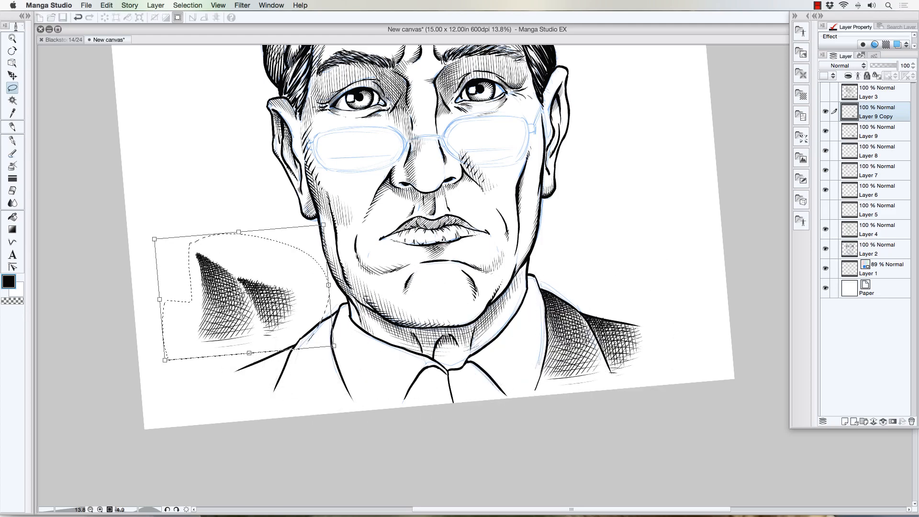
{"action": "left_click", "coordinate": [109, 8]}
{"action": "mouse_move", "coordinate": [146, 171]}
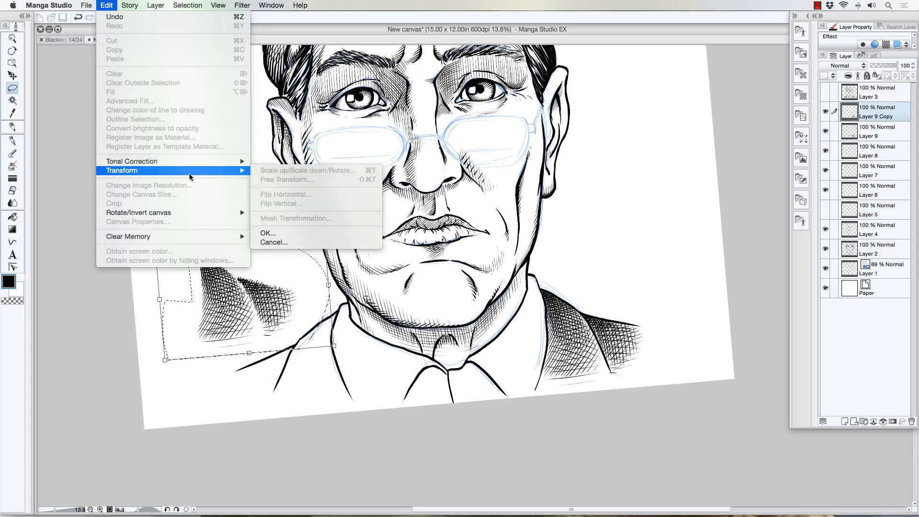
{"action": "left_click", "coordinate": [895, 116]}
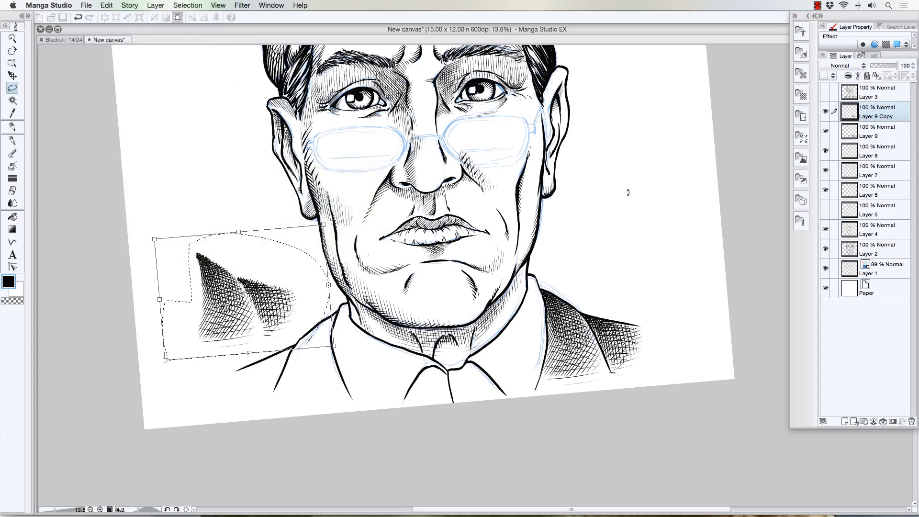
{"action": "key", "text": "Return"}
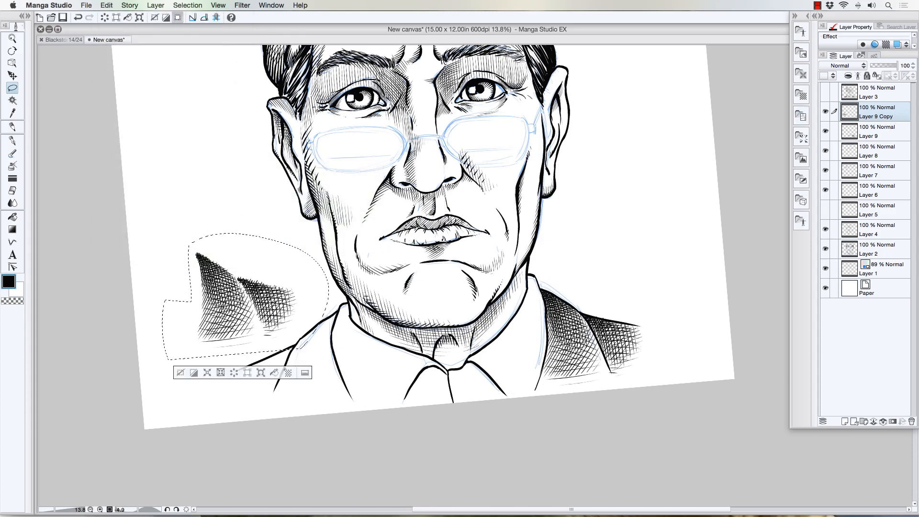
- Flip the pasted jacket shading horizontally, fit it over the left-hand lapel and shoulder, apply the transformation and deselect
{"action": "left_click", "coordinate": [106, 6]}
{"action": "mouse_move", "coordinate": [159, 175]}
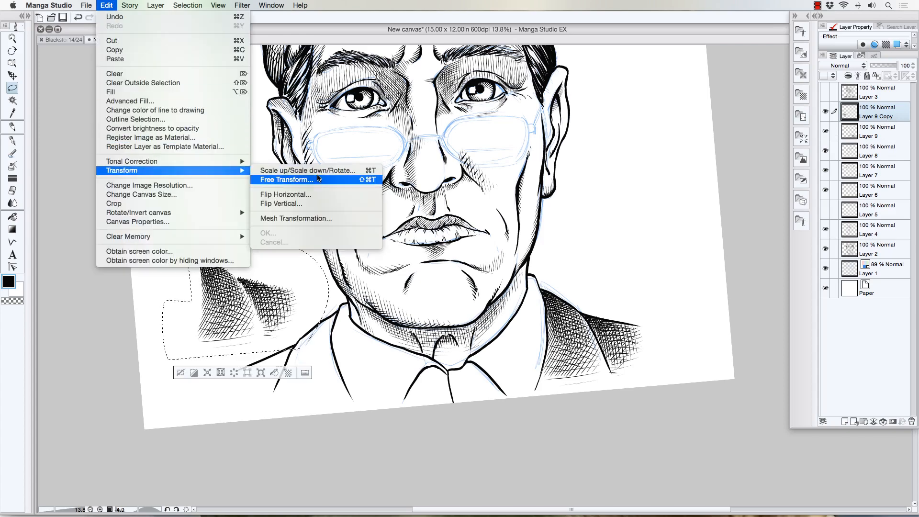
{"action": "left_click", "coordinate": [306, 199]}
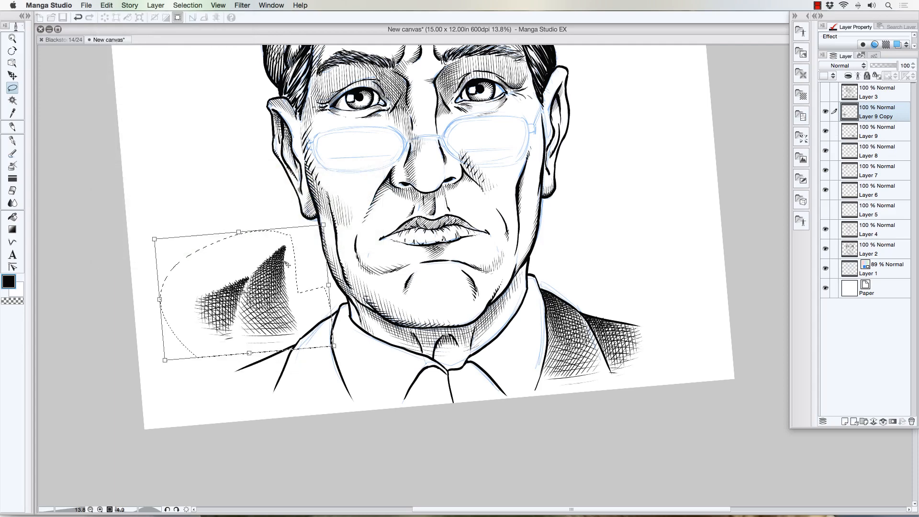
{"action": "left_click_drag", "start_coordinate": [280, 275], "coordinate": [325, 340]}
{"action": "left_click_drag", "start_coordinate": [400, 393], "coordinate": [398, 398]}
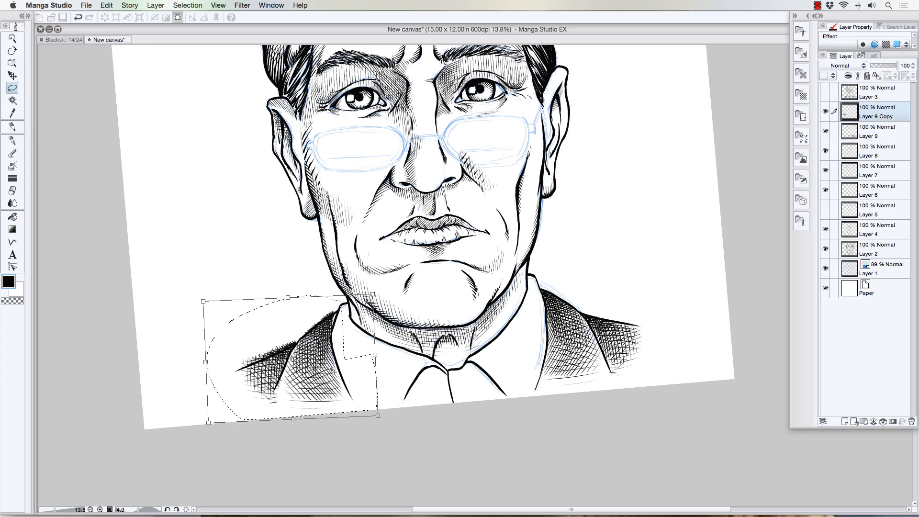
{"action": "left_click_drag", "start_coordinate": [335, 370], "coordinate": [337, 370]}
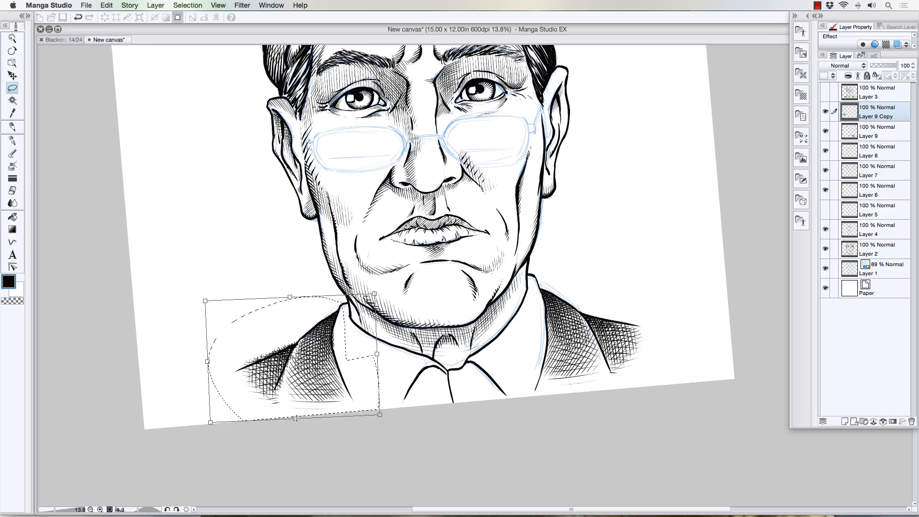
{"action": "left_click_drag", "start_coordinate": [296, 418], "coordinate": [295, 420]}
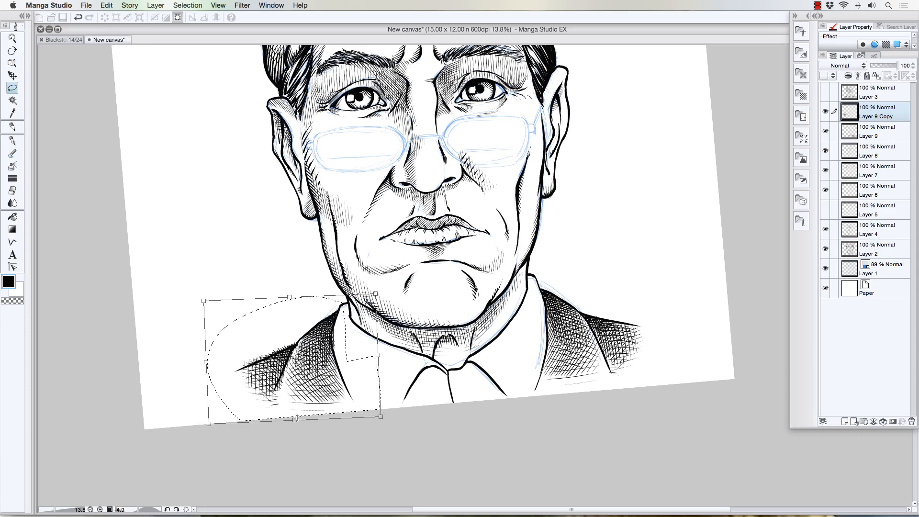
{"action": "key", "text": "Return"}
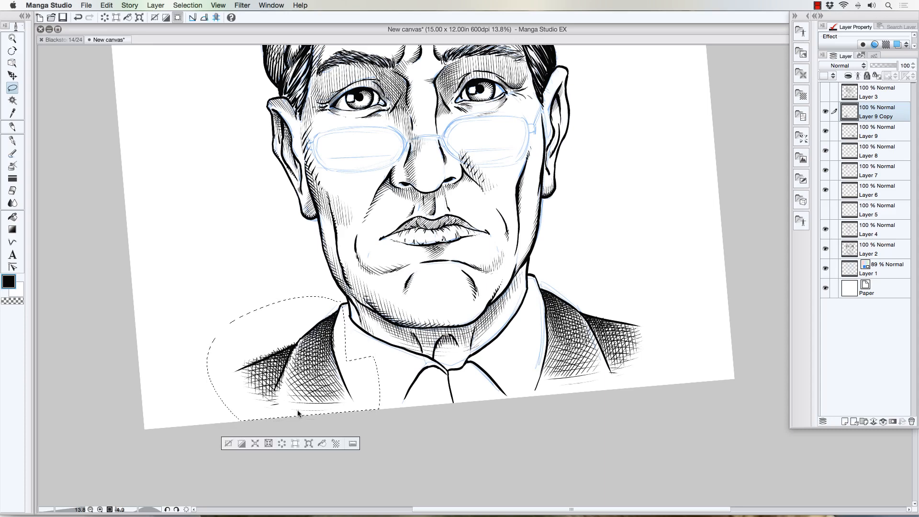
{"action": "key", "text": "super+d"}
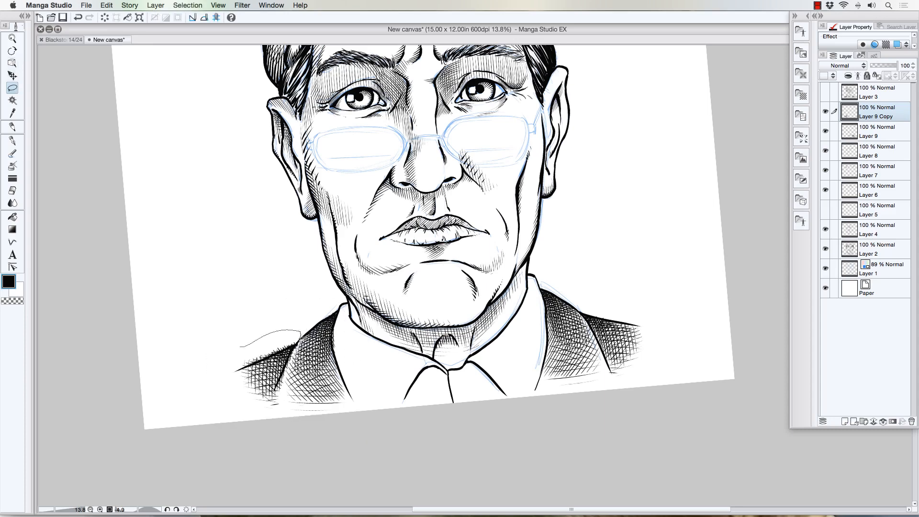
- Lasso the left-hand shoulder part of the copied shading, then cut and paste it onto its own layer
{"action": "mouse_move", "coordinate": [301, 332]}
{"action": "left_mouse_down"}
{"action": "mouse_move", "coordinate": [290, 363]}
{"action": "mouse_move", "coordinate": [244, 425]}
{"action": "mouse_move", "coordinate": [208, 350]}
{"action": "left_mouse_up"}
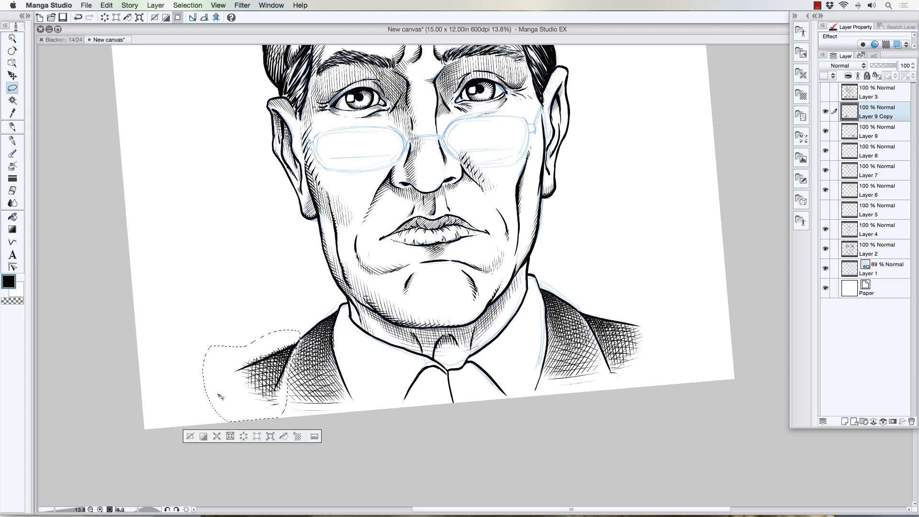
{"action": "key", "text": "Delete"}
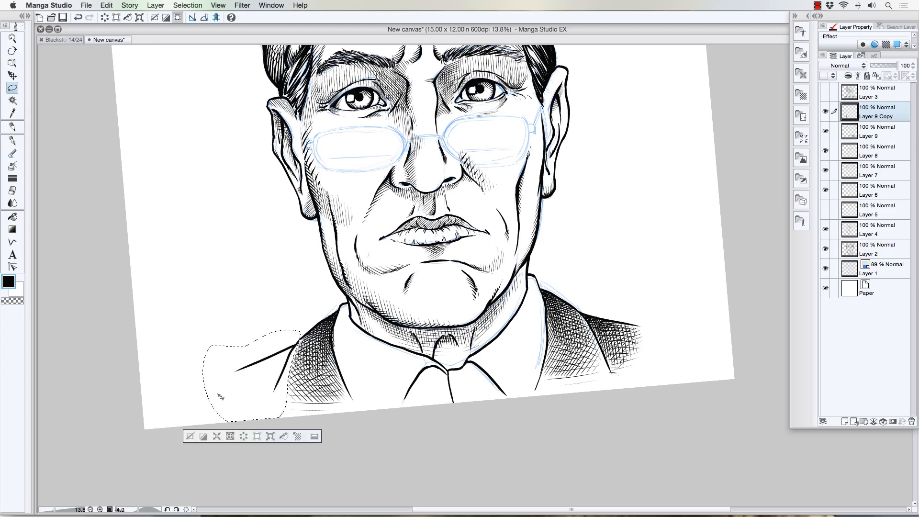
{"action": "key", "text": "super+v"}
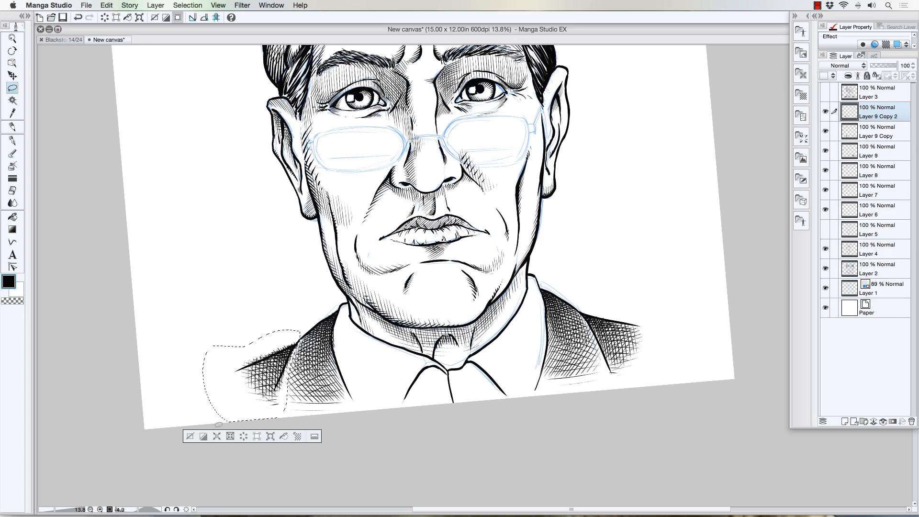
- Shift the separated shoulder shading slightly down and outward so it sits under the shoulder line, then apply and deselect
{"action": "left_click", "coordinate": [271, 436]}
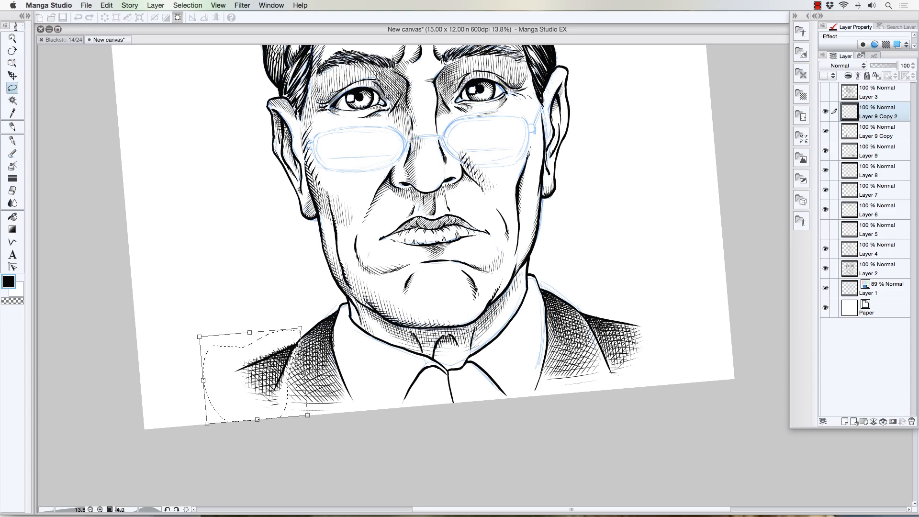
{"action": "mouse_move", "coordinate": [253, 383]}
{"action": "left_mouse_down"}
{"action": "mouse_move", "coordinate": [243, 385]}
{"action": "mouse_move", "coordinate": [260, 379]}
{"action": "left_mouse_up"}
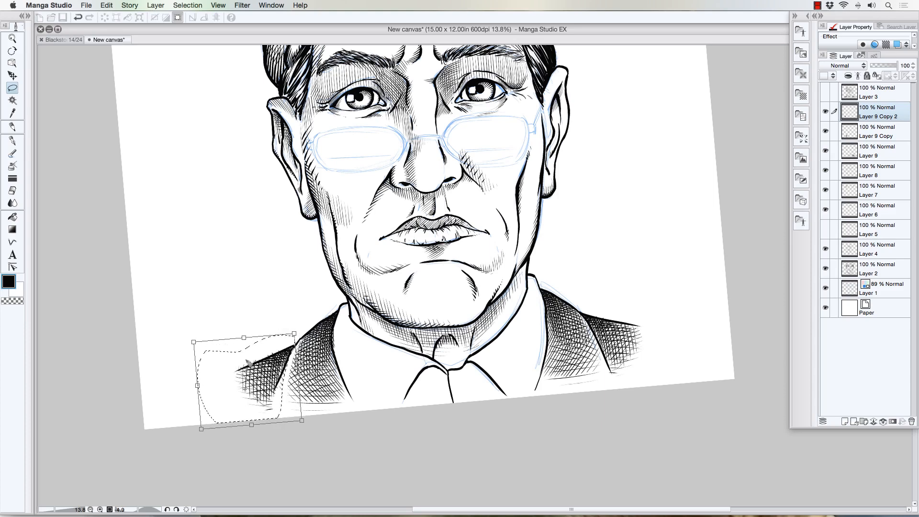
{"action": "key", "text": "Return"}
{"action": "key", "text": "super+d"}
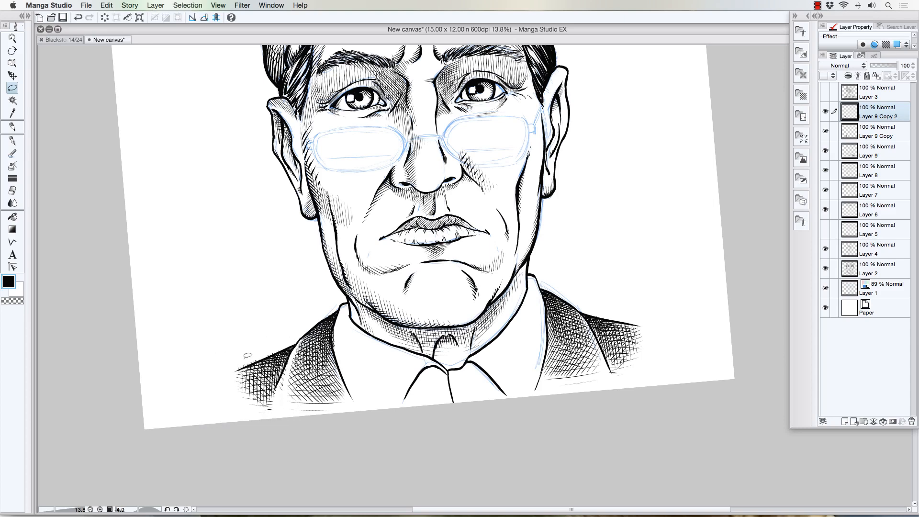
- Switch to the hard eraser and reduce its brush size to 50
{"action": "left_click", "coordinate": [13, 190]}
{"action": "key", "text": "["}
{"action": "key", "text": "["}
{"action": "key", "text": "["}
{"action": "key", "text": "["}
{"action": "key", "text": "["}
{"action": "key", "text": "["}
{"action": "key", "text": "["}
{"action": "key", "text": "["}
{"action": "key", "text": "["}
{"action": "key", "text": "["}
{"action": "key", "text": "["}
{"action": "key", "text": "["}
{"action": "key", "text": "["}
{"action": "left_click", "coordinate": [29, 16]}
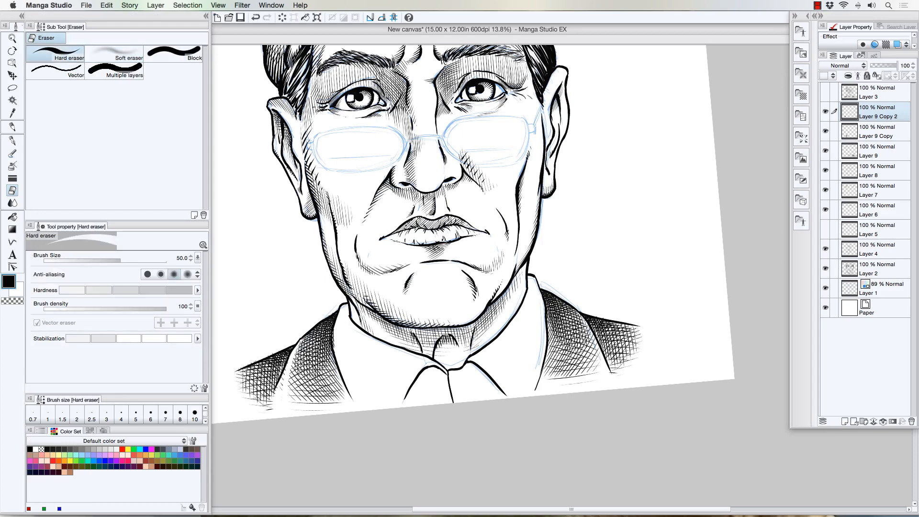
{"action": "left_click", "coordinate": [206, 16]}
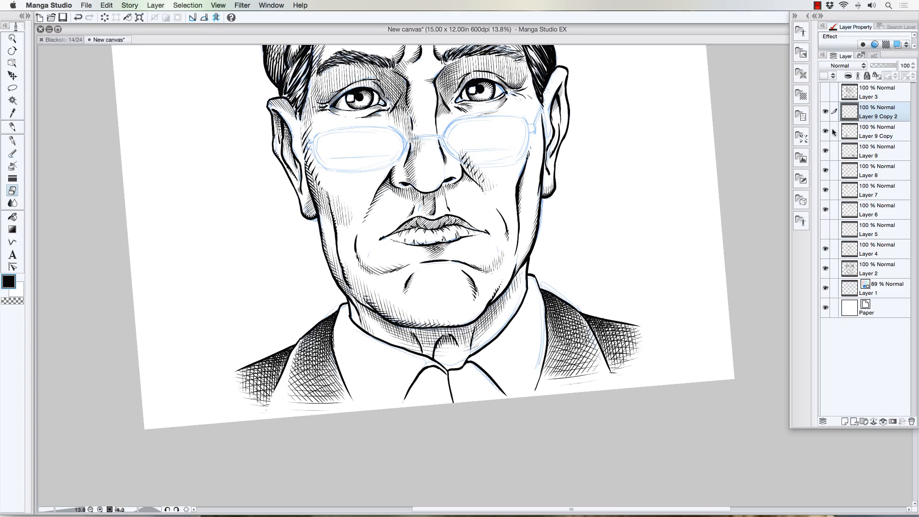
- Rotate, stretch and nudge the left-hand lapel shading on Layer 9 Copy to follow the lapel, and apply the transformation
{"action": "left_click", "coordinate": [869, 137]}
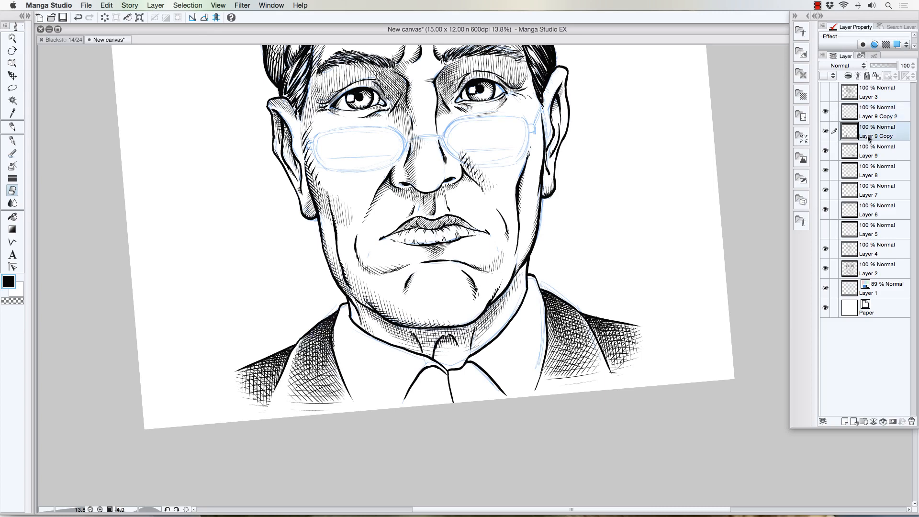
{"action": "key", "text": "super+t"}
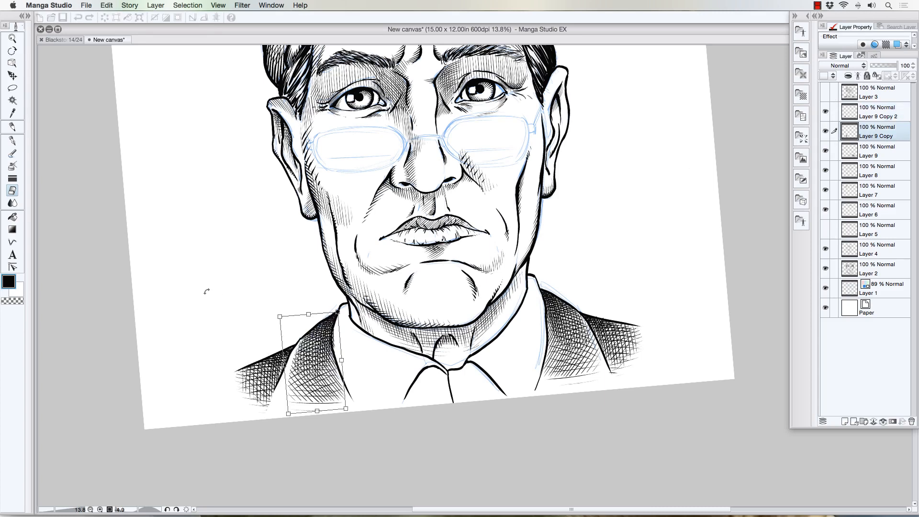
{"action": "left_click_drag", "start_coordinate": [206, 290], "coordinate": [204, 286]}
{"action": "left_click_drag", "start_coordinate": [287, 412], "coordinate": [280, 418]}
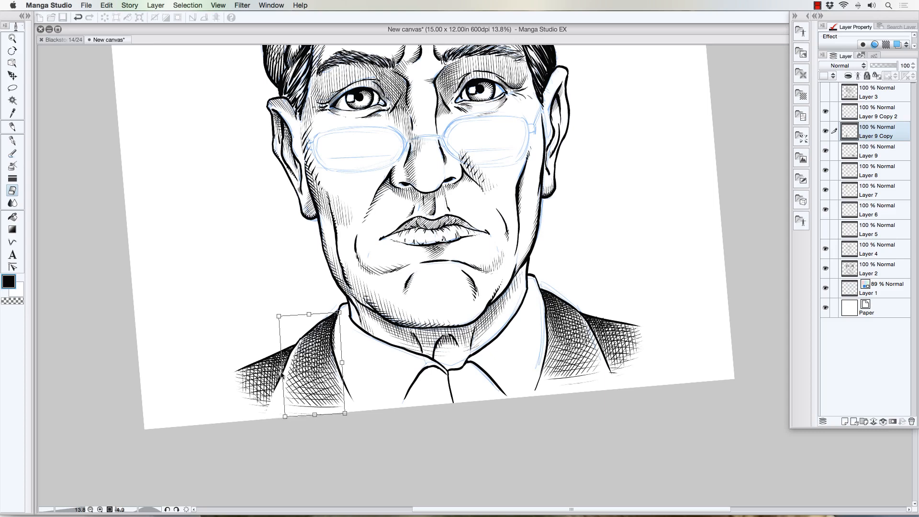
{"action": "left_click_drag", "start_coordinate": [298, 372], "coordinate": [297, 372]}
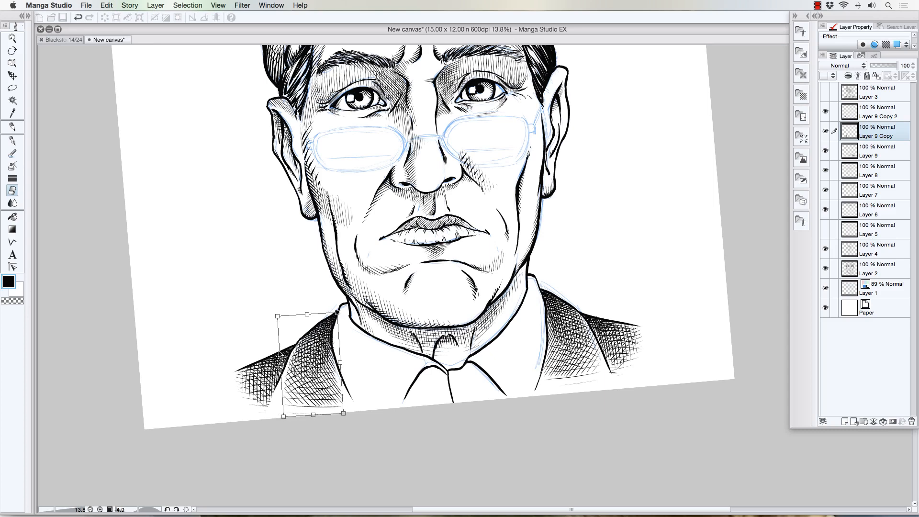
{"action": "key", "text": "Return"}
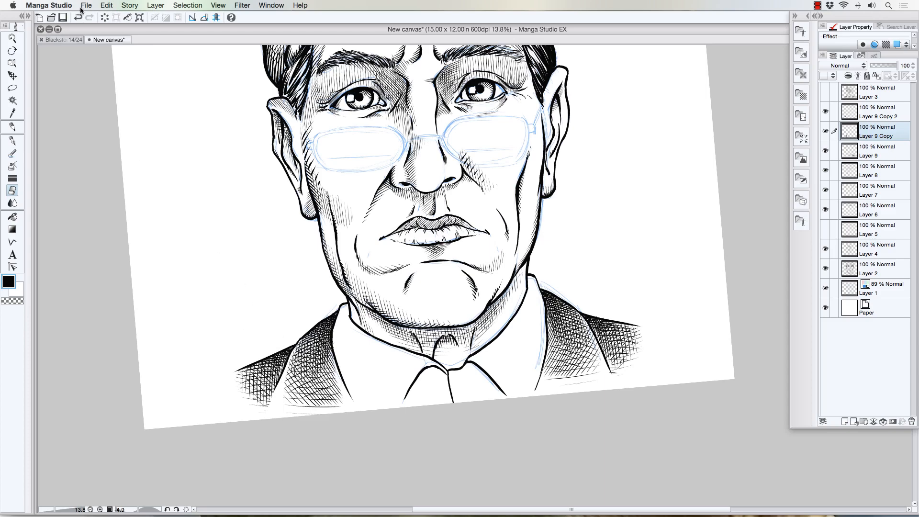
- Warp the left-hand lapel shading with Mesh Transformation, spreading its lower corners outward to fill the lapel, and apply it
{"action": "left_click", "coordinate": [105, 7]}
{"action": "left_click", "coordinate": [106, 7]}
{"action": "left_click", "coordinate": [105, 7]}
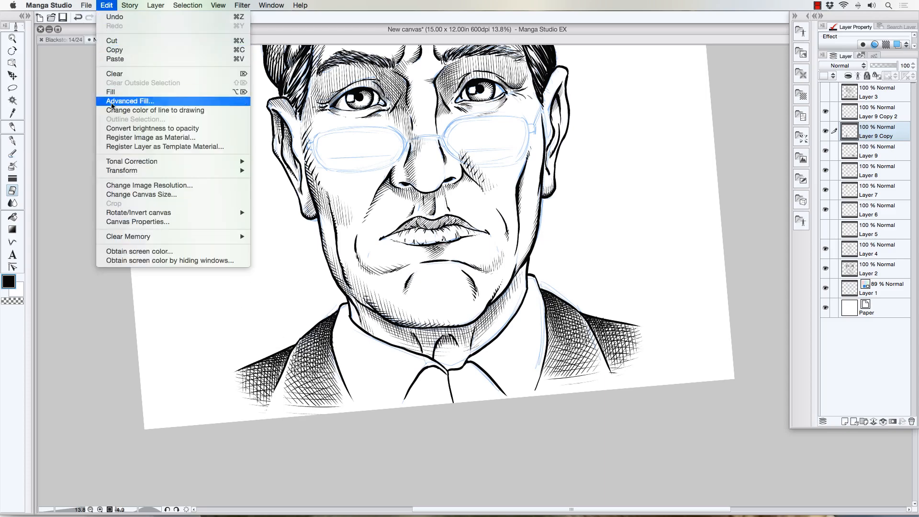
{"action": "mouse_move", "coordinate": [120, 172]}
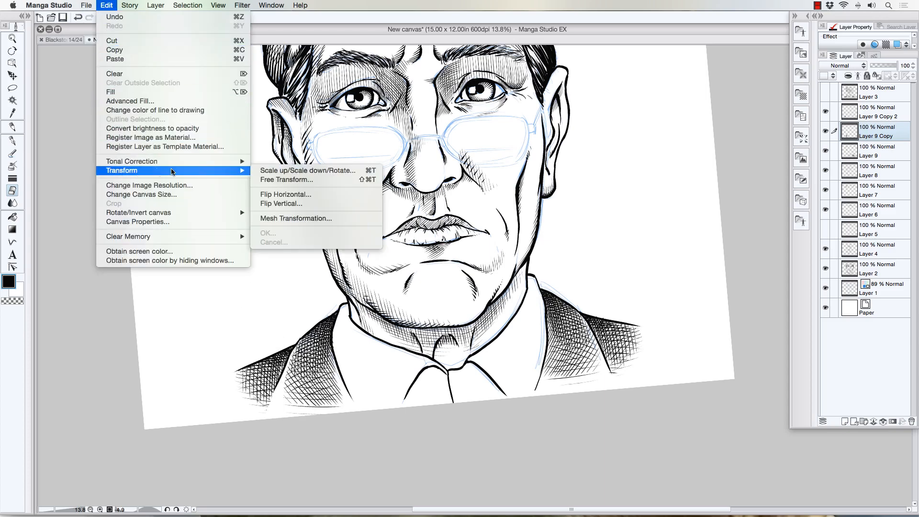
{"action": "left_click", "coordinate": [269, 219]}
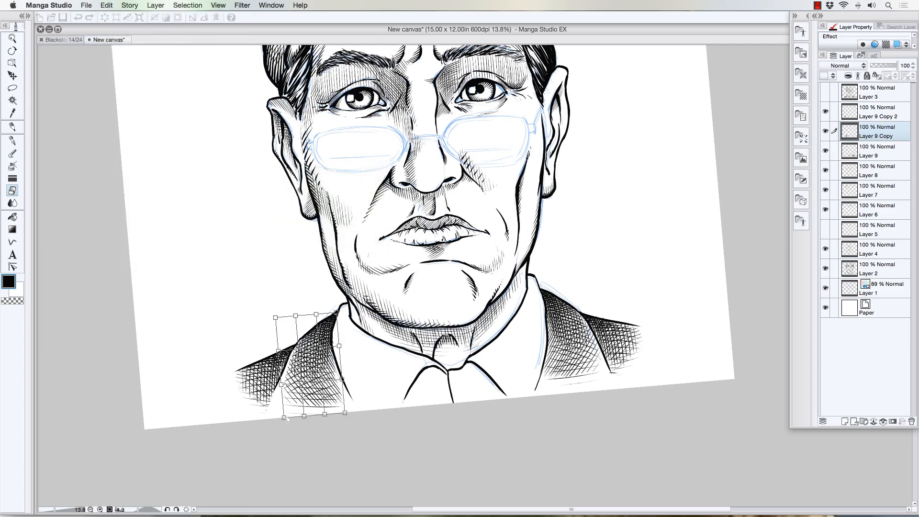
{"action": "left_click_drag", "start_coordinate": [284, 418], "coordinate": [272, 422]}
{"action": "left_click_drag", "start_coordinate": [281, 384], "coordinate": [273, 386]}
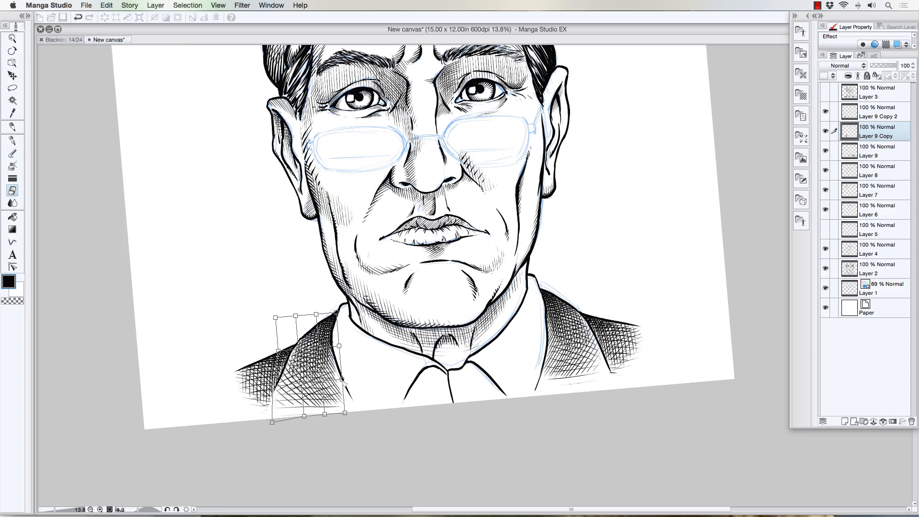
{"action": "left_click_drag", "start_coordinate": [343, 379], "coordinate": [344, 381]}
{"action": "left_click_drag", "start_coordinate": [344, 412], "coordinate": [362, 413]}
{"action": "left_click_drag", "start_coordinate": [345, 381], "coordinate": [349, 382]}
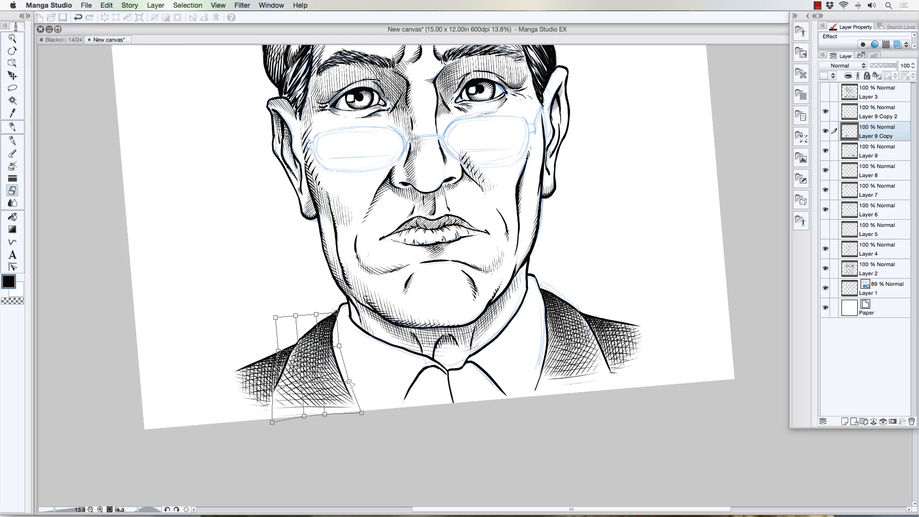
{"action": "mouse_move", "coordinate": [273, 423]}
{"action": "left_mouse_down"}
{"action": "mouse_move", "coordinate": [259, 426]}
{"action": "mouse_move", "coordinate": [296, 420]}
{"action": "left_mouse_up"}
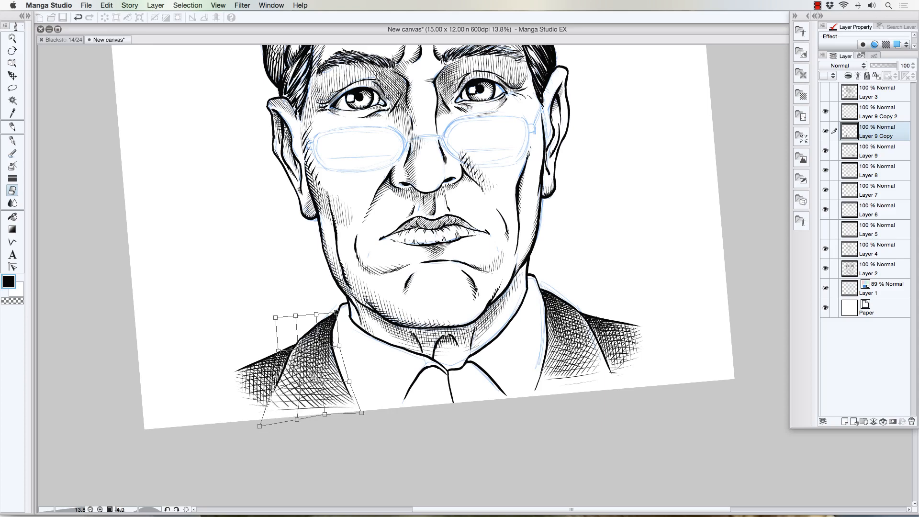
{"action": "left_click_drag", "start_coordinate": [279, 352], "coordinate": [273, 350]}
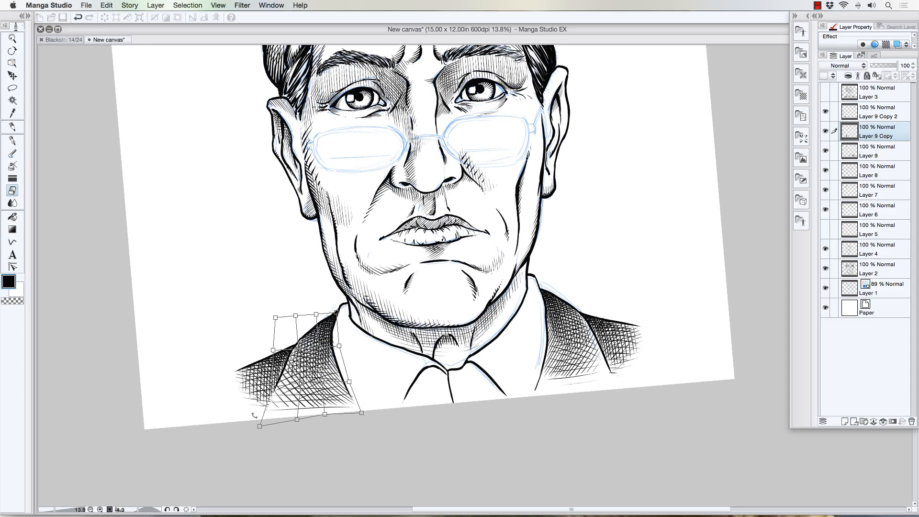
{"action": "key", "text": "Return"}
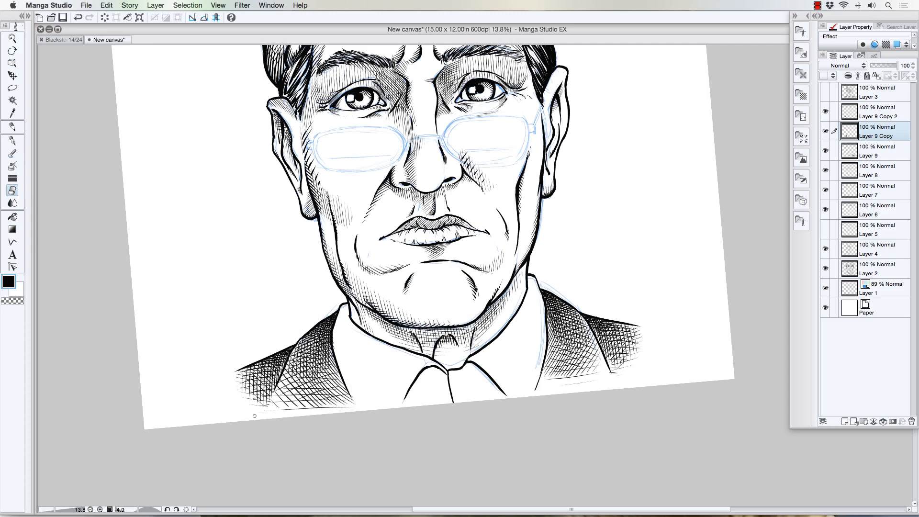
- Straighten the canvas and hatch fine pen strokes along the left-hand collar and on the shirt beneath both collar points
{"action": "scroll", "coordinate": [378, 283], "scroll_direction": "down", "scroll_amount": 3}
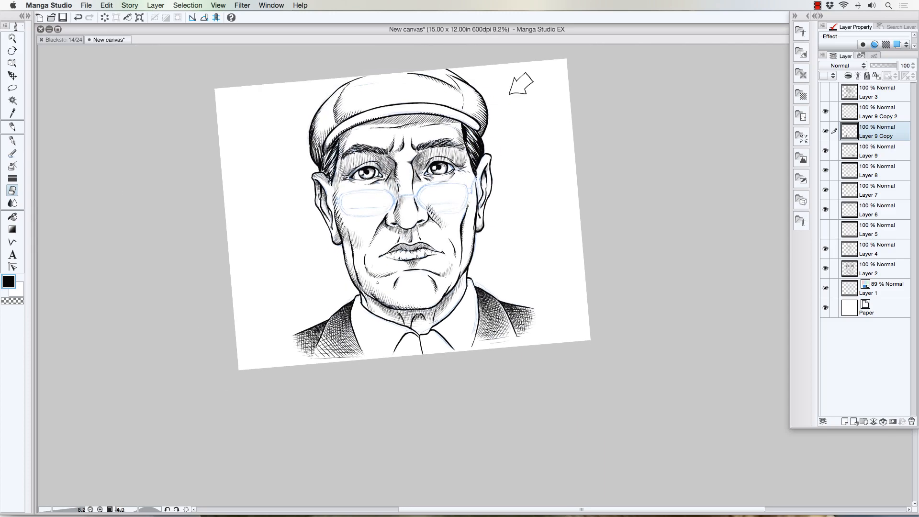
{"action": "left_click_drag", "start_coordinate": [207, 288], "coordinate": [207, 332]}
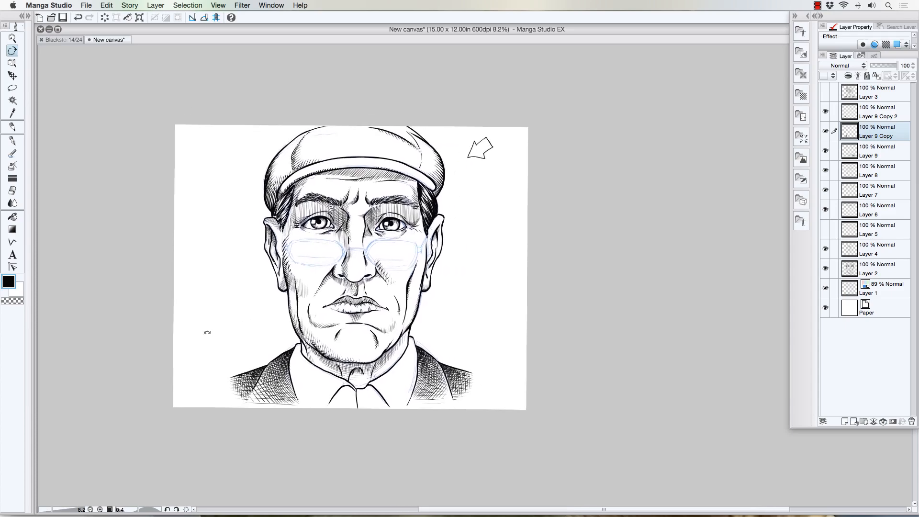
{"action": "scroll", "coordinate": [358, 383], "scroll_direction": "up", "scroll_amount": 2}
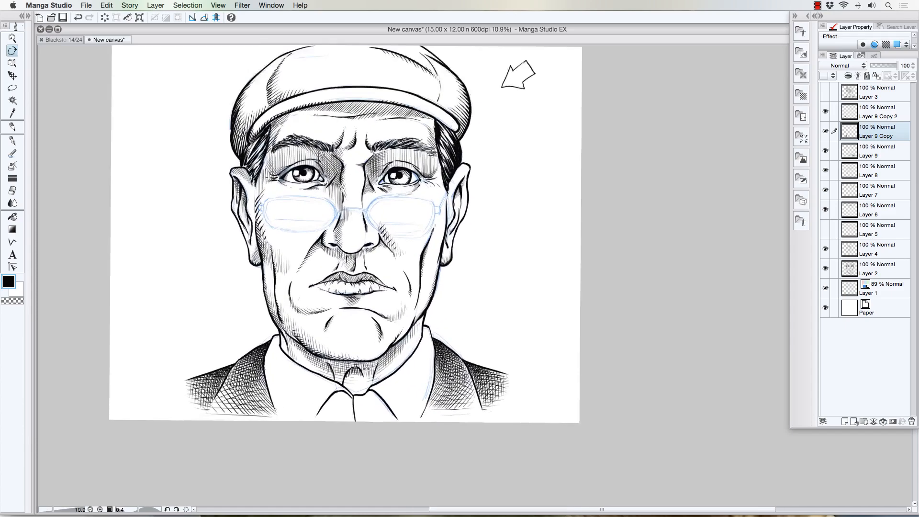
{"action": "scroll", "coordinate": [366, 369], "scroll_direction": "up", "scroll_amount": 1}
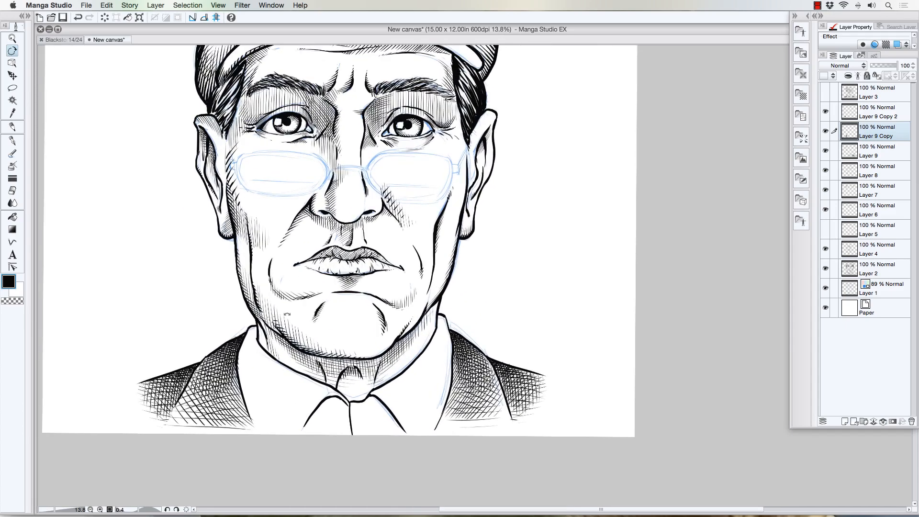
{"action": "left_click", "coordinate": [12, 141]}
{"action": "mouse_move", "coordinate": [246, 338]}
{"action": "left_mouse_down"}
{"action": "mouse_move", "coordinate": [237, 356]}
{"action": "mouse_move", "coordinate": [245, 383]}
{"action": "left_mouse_up"}
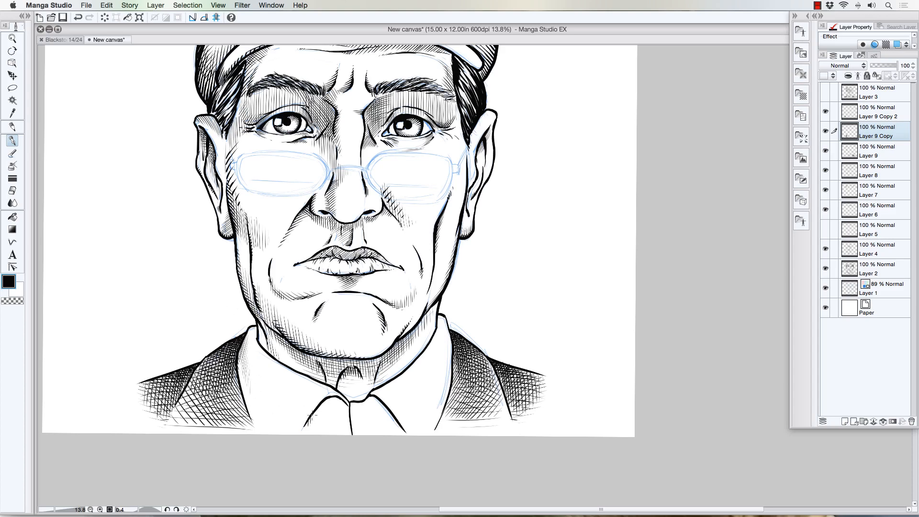
{"action": "mouse_move", "coordinate": [315, 408]}
{"action": "left_mouse_down"}
{"action": "mouse_move", "coordinate": [364, 405]}
{"action": "mouse_move", "coordinate": [365, 414]}
{"action": "mouse_move", "coordinate": [367, 402]}
{"action": "mouse_move", "coordinate": [381, 418]}
{"action": "mouse_move", "coordinate": [388, 406]}
{"action": "mouse_move", "coordinate": [401, 433]}
{"action": "left_mouse_up"}
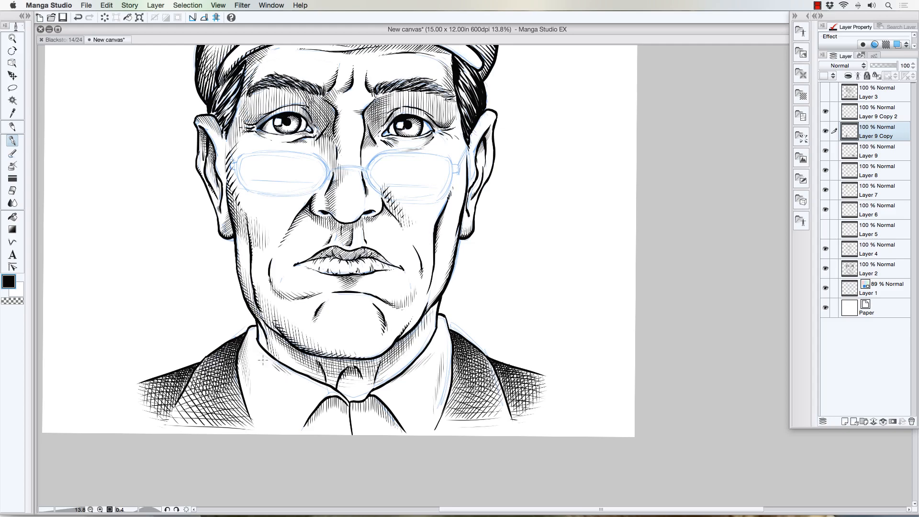
- Add fine pen strokes to the lower shirt front on both sides and to the upper ends of the collar
{"action": "left_click_drag", "start_coordinate": [252, 416], "coordinate": [261, 432]}
{"action": "left_click_drag", "start_coordinate": [398, 411], "coordinate": [413, 436]}
{"action": "left_click_drag", "start_coordinate": [434, 305], "coordinate": [440, 335]}
{"action": "left_click_drag", "start_coordinate": [256, 323], "coordinate": [256, 351]}
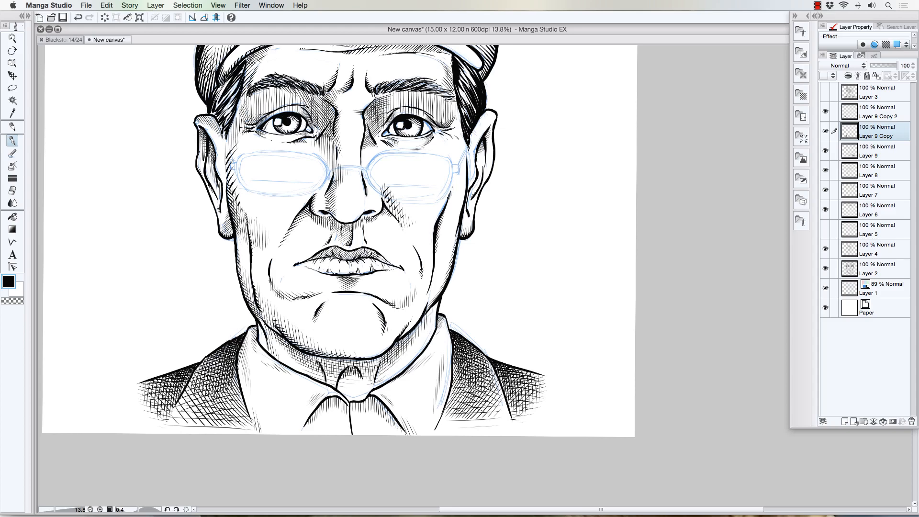
{"action": "scroll", "coordinate": [340, 239], "scroll_direction": "down", "scroll_amount": 1}
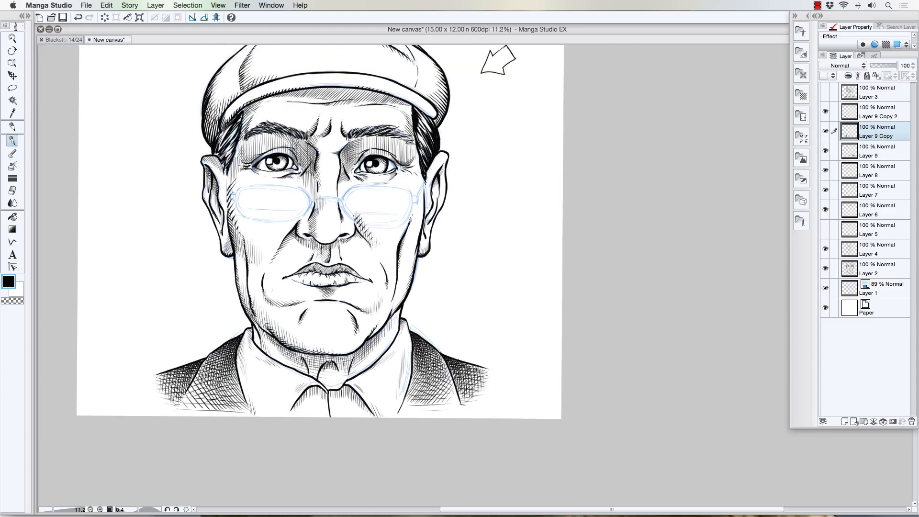
{"action": "left_click_drag", "start_coordinate": [201, 312], "coordinate": [242, 365]}
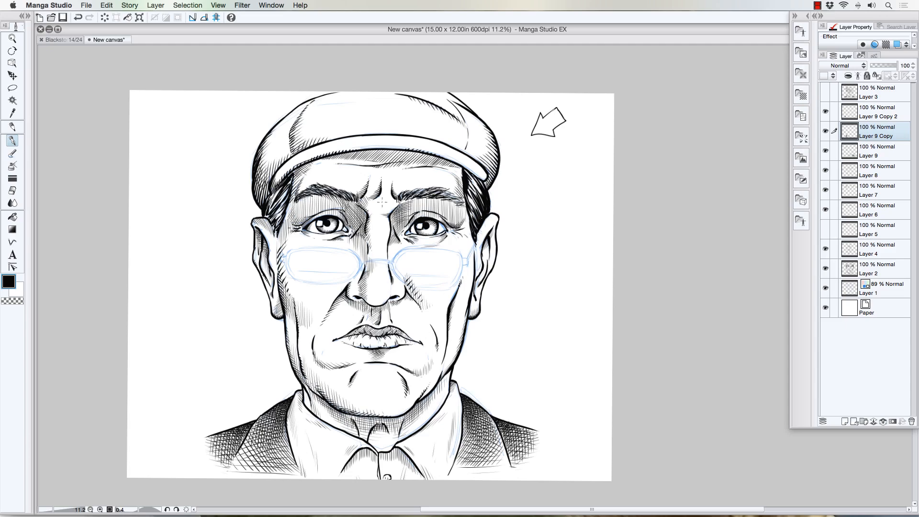
{"action": "scroll", "coordinate": [373, 235], "scroll_direction": "up", "scroll_amount": 3}
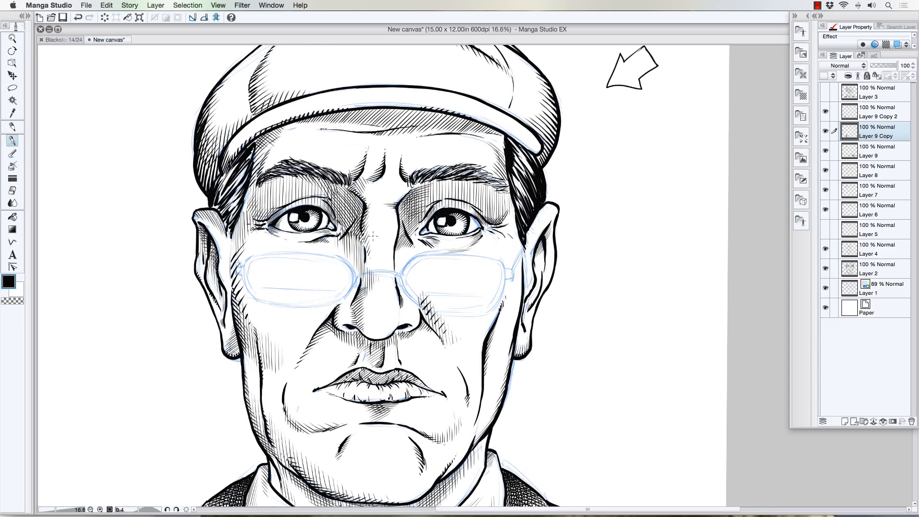
{"action": "scroll", "coordinate": [373, 235], "scroll_direction": "up", "scroll_amount": 1}
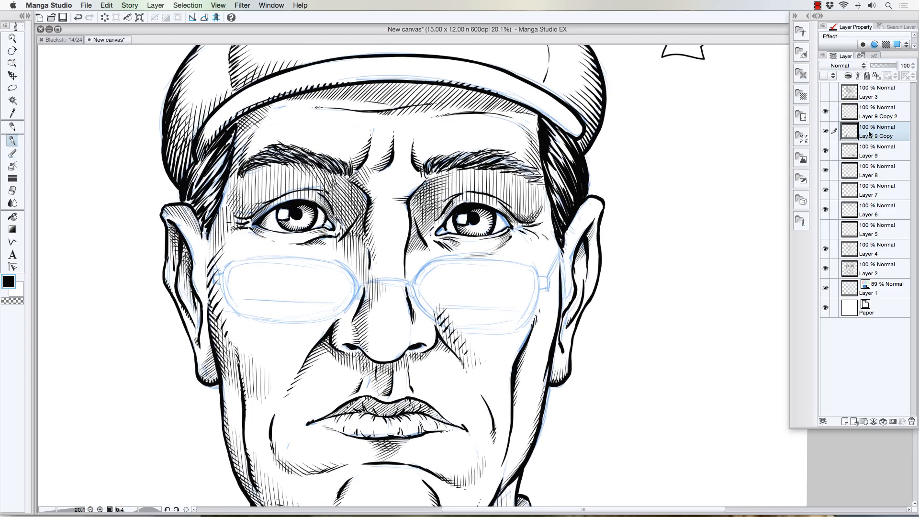
- Merge Layer 9 Copy 2 down successively through Layer 9 Copy, Layer 9, Layer 8 and Layer 7 into Layer 6
{"action": "left_click", "coordinate": [875, 118]}
{"action": "scroll", "coordinate": [482, 263], "scroll_direction": "down", "scroll_amount": 3}
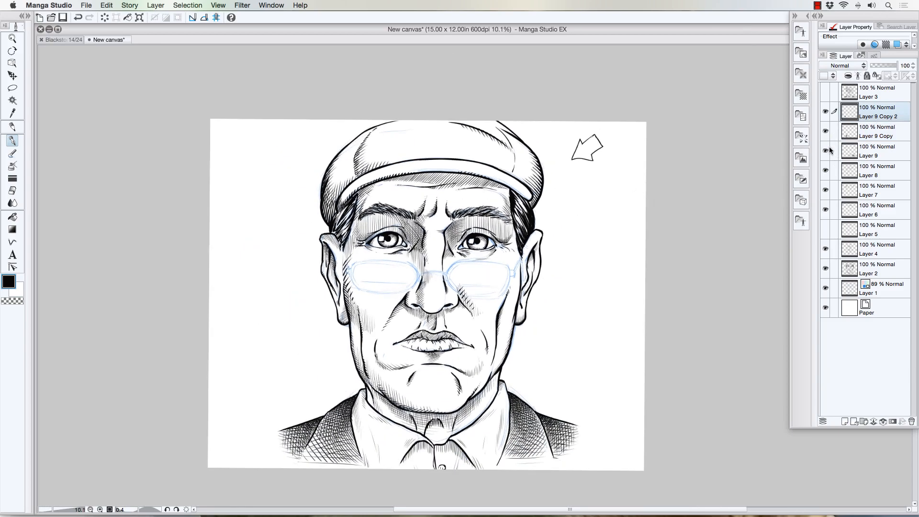
{"action": "key", "text": "super+e"}
{"action": "key", "text": "super+e"}
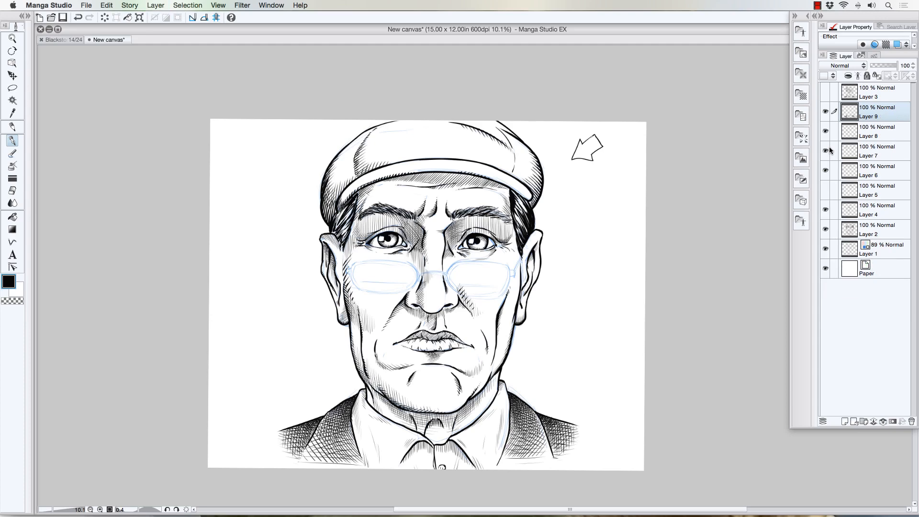
{"action": "key", "text": "super+e"}
{"action": "key", "text": "super+e"}
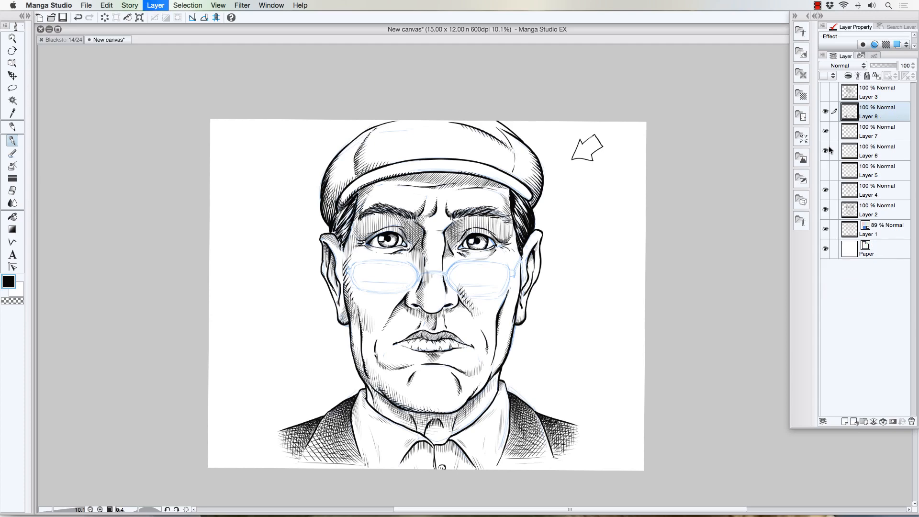
{"action": "key", "text": "super+e"}
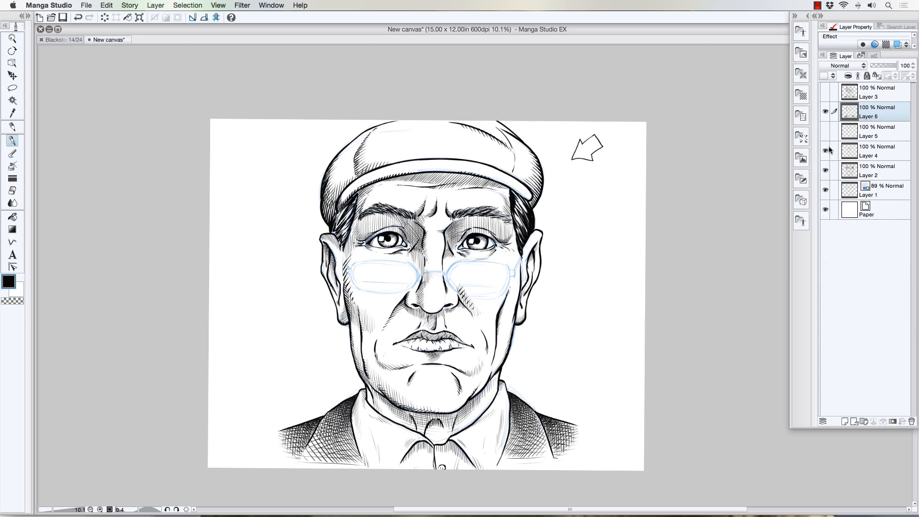
- Move Layer 6 beneath the hidden Layer 5 and merge it into Layer 4, toggling layer visibility to check the shading
{"action": "left_click", "coordinate": [826, 112]}
{"action": "left_click", "coordinate": [827, 112]}
{"action": "left_click", "coordinate": [826, 112]}
{"action": "left_click_drag", "start_coordinate": [869, 116], "coordinate": [870, 144]}
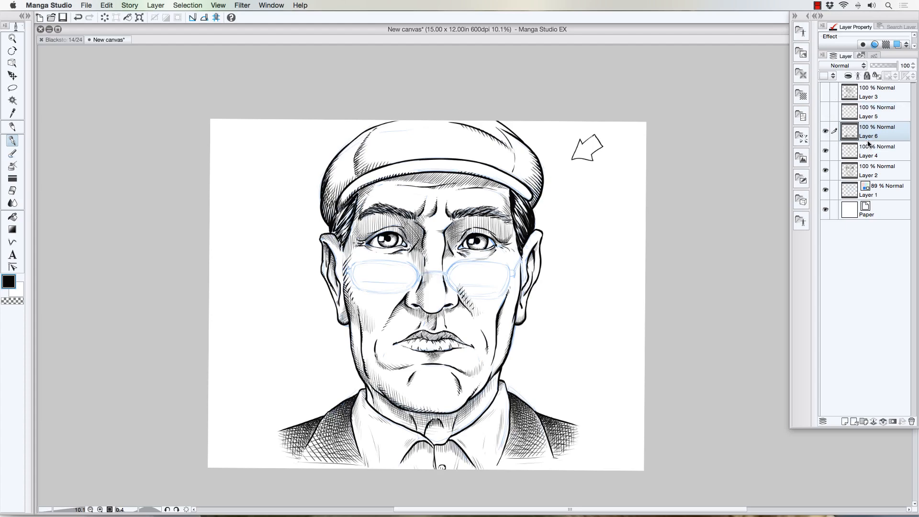
{"action": "key", "text": "super+e"}
{"action": "left_click", "coordinate": [826, 131]}
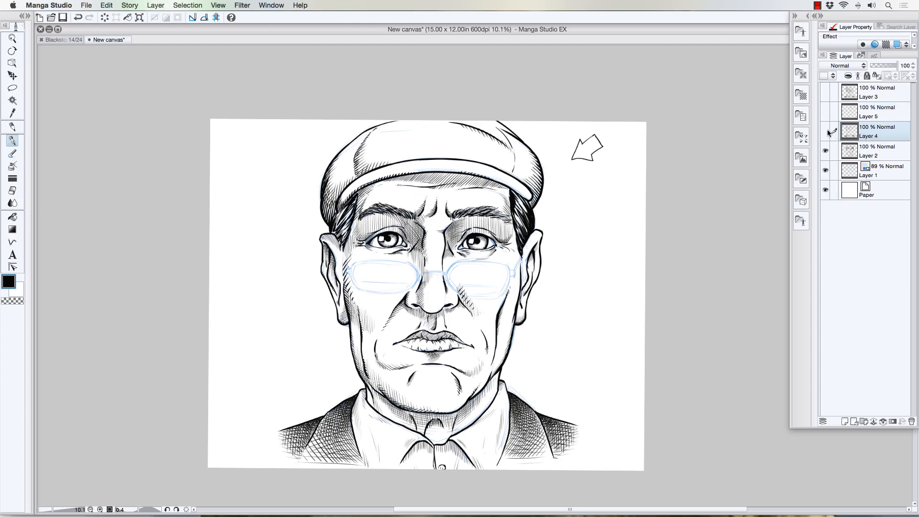
{"action": "left_click", "coordinate": [827, 132]}
- Add a new raster layer directly above Layer 4 and choose the Curve figure tool for inking the glasses
{"action": "scroll", "coordinate": [417, 265], "scroll_direction": "up", "scroll_amount": 3}
{"action": "scroll", "coordinate": [420, 260], "scroll_direction": "up", "scroll_amount": 1}
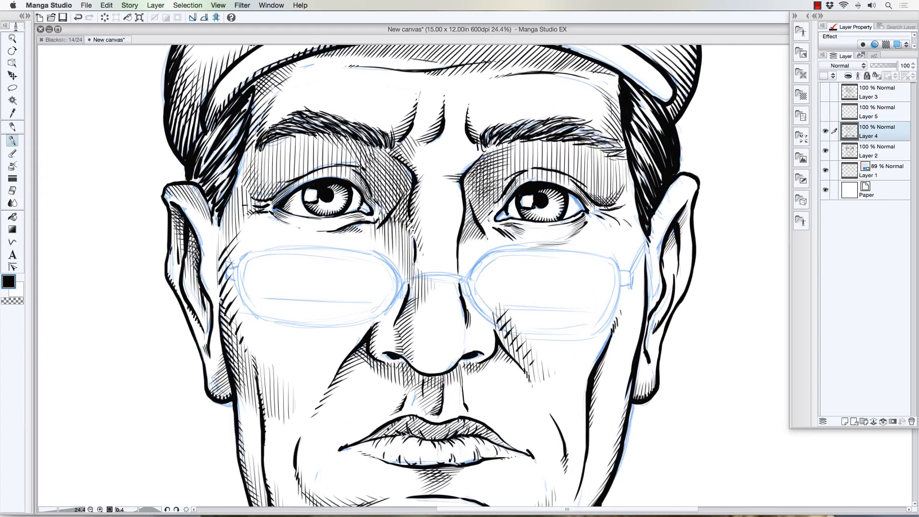
{"action": "left_click", "coordinate": [844, 421]}
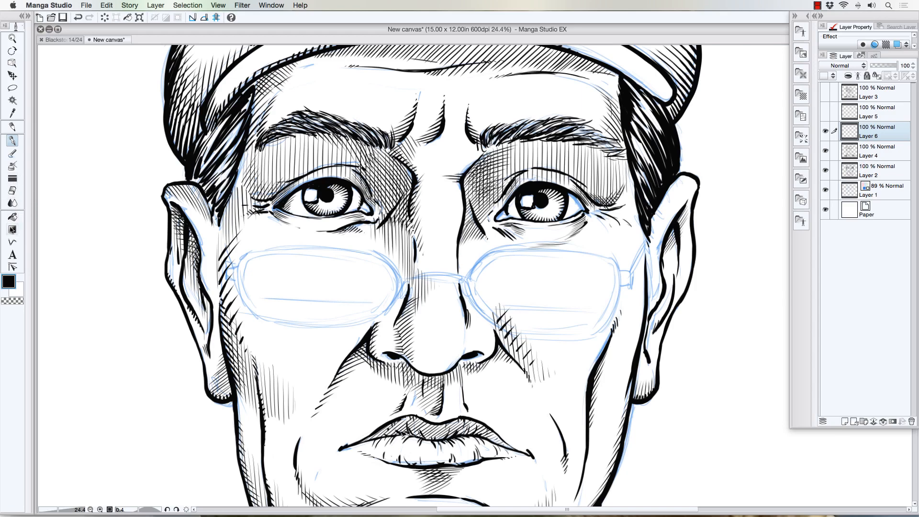
{"action": "left_click", "coordinate": [30, 21]}
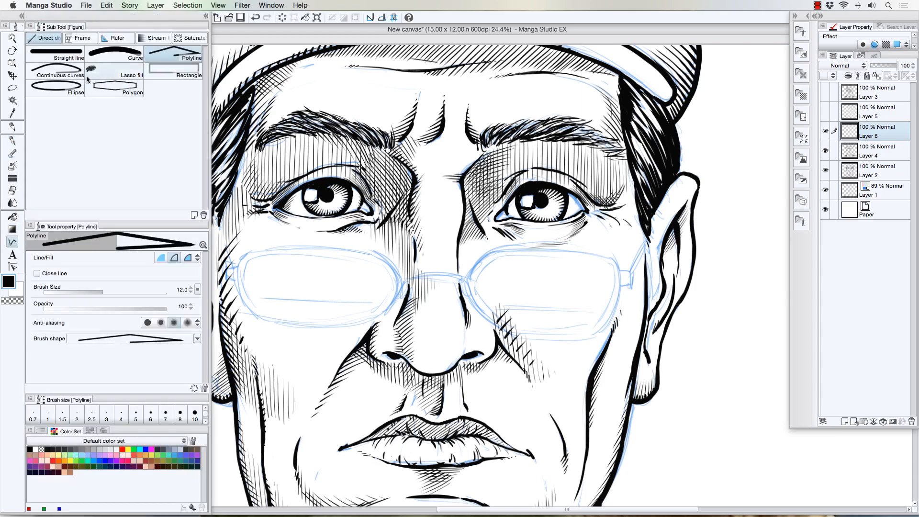
{"action": "left_click", "coordinate": [118, 55]}
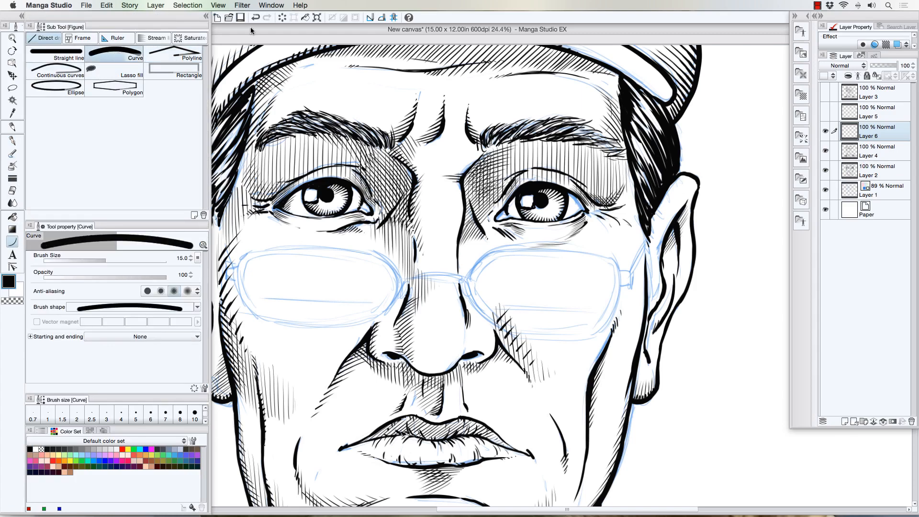
{"action": "left_click", "coordinate": [206, 16]}
- Ink curves along the top edge and upper outer corner of the left-hand lens frame, following the blue sketch
{"action": "scroll", "coordinate": [334, 298], "scroll_direction": "up", "scroll_amount": 2}
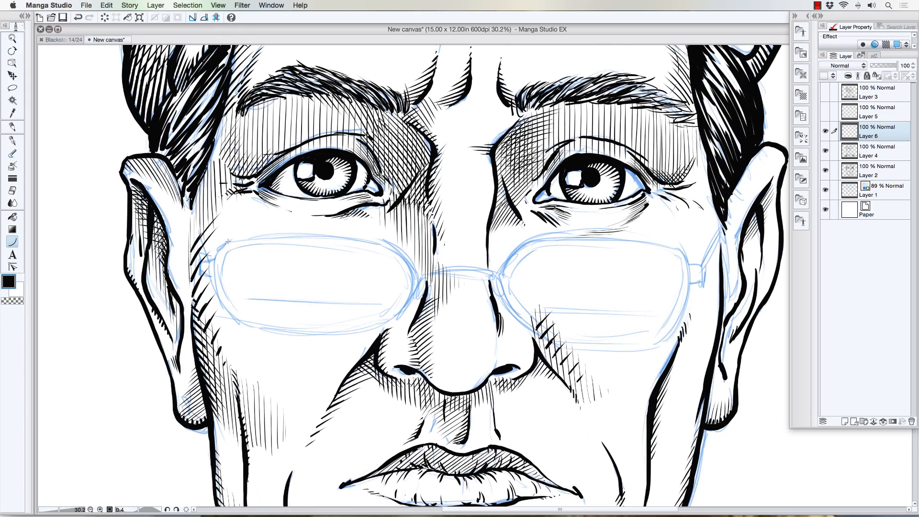
{"action": "left_click_drag", "start_coordinate": [228, 242], "coordinate": [381, 245]}
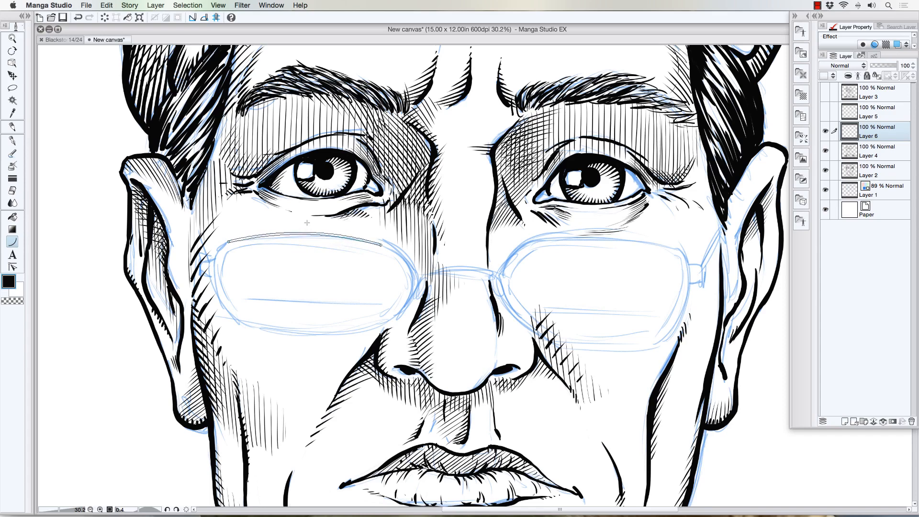
{"action": "left_click", "coordinate": [307, 222]}
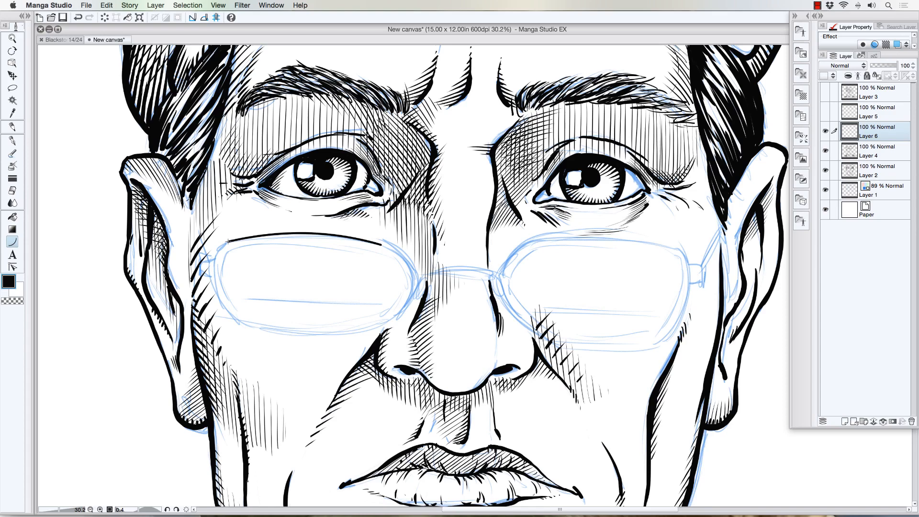
{"action": "left_click_drag", "start_coordinate": [228, 241], "coordinate": [212, 262]}
{"action": "left_click", "coordinate": [214, 246]}
{"action": "left_click_drag", "start_coordinate": [213, 262], "coordinate": [239, 322]}
{"action": "left_click", "coordinate": [225, 309]}
{"action": "scroll", "coordinate": [212, 263], "scroll_direction": "up", "scroll_amount": 5}
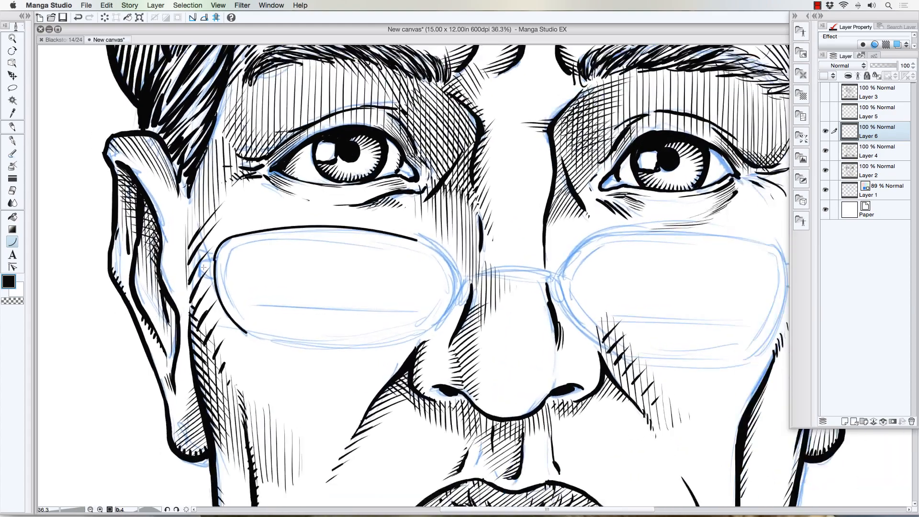
{"action": "scroll", "coordinate": [204, 268], "scroll_direction": "up", "scroll_amount": 2}
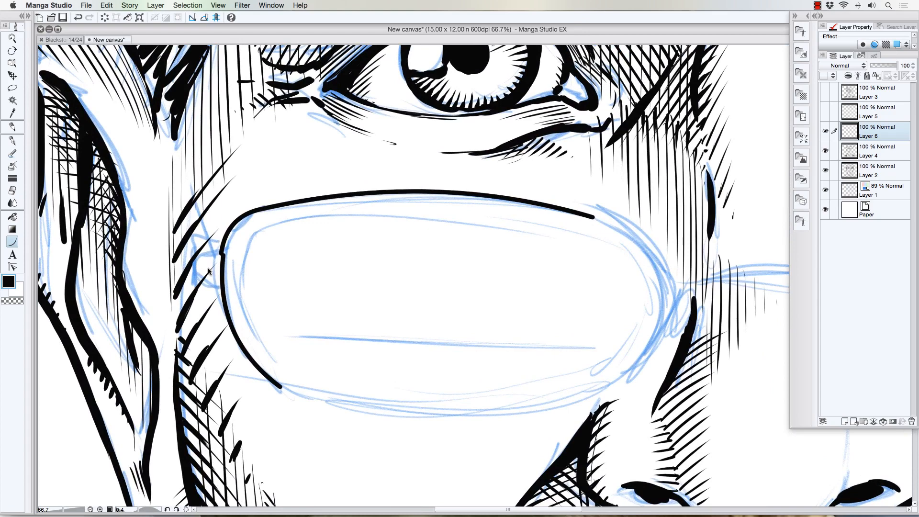
{"action": "key", "text": "super+z"}
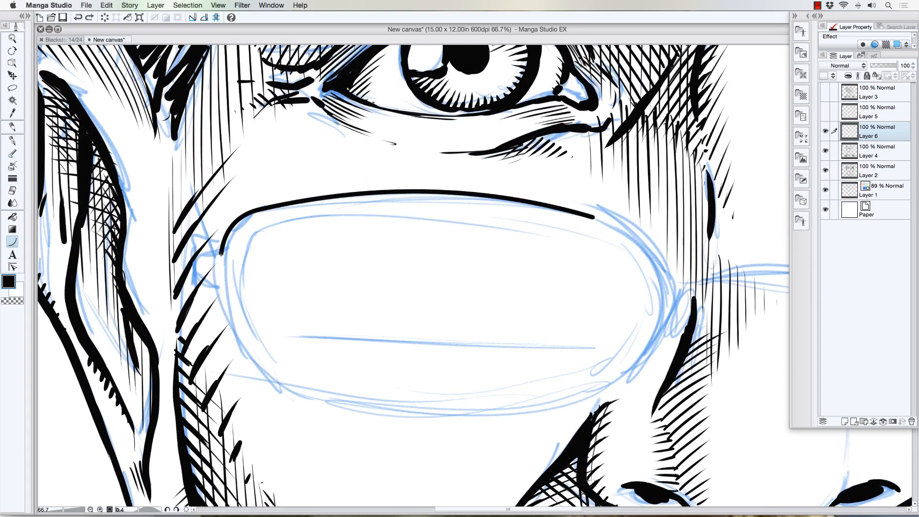
- Ink curves down the outer side and along the bottom edge of the left-hand lens frame
{"action": "mouse_move", "coordinate": [220, 254]}
{"action": "left_mouse_down"}
{"action": "mouse_move", "coordinate": [254, 382]}
{"action": "mouse_move", "coordinate": [285, 384]}
{"action": "mouse_move", "coordinate": [272, 381]}
{"action": "left_mouse_up"}
{"action": "left_click", "coordinate": [213, 322]}
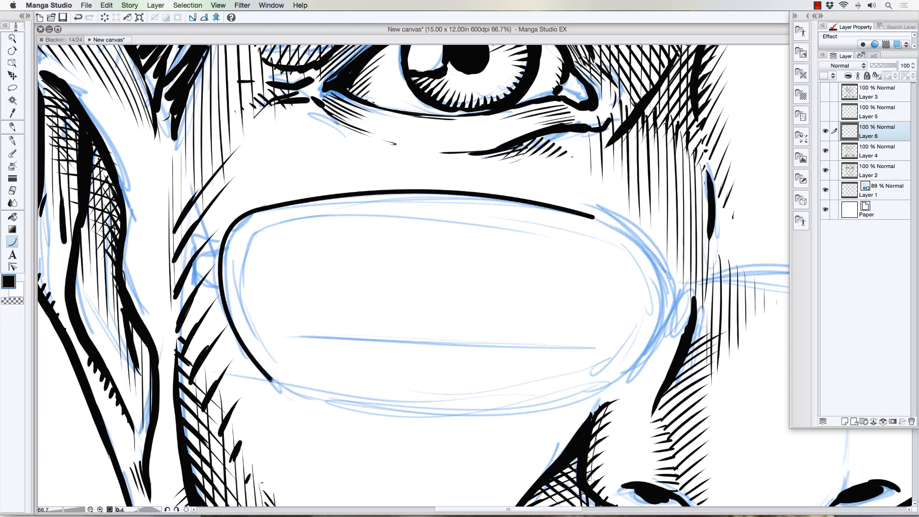
{"action": "left_click_drag", "start_coordinate": [271, 380], "coordinate": [606, 387]}
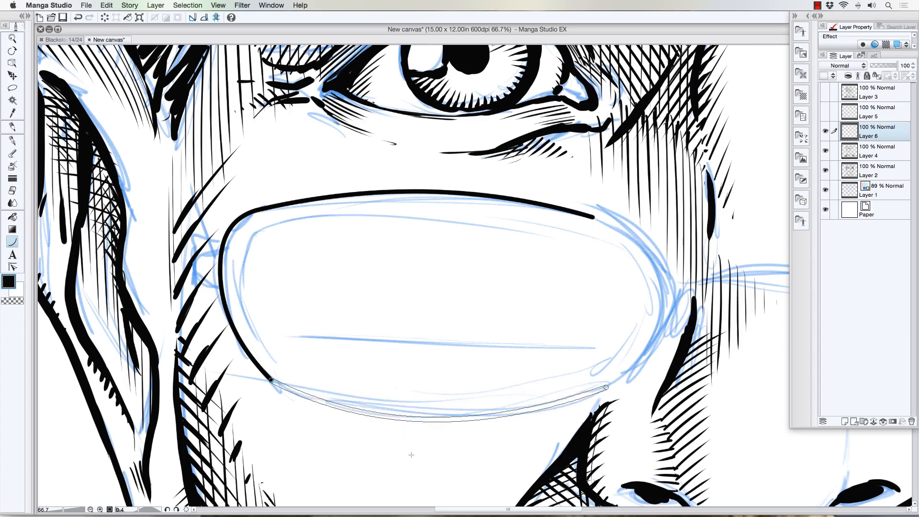
{"action": "left_click", "coordinate": [430, 452]}
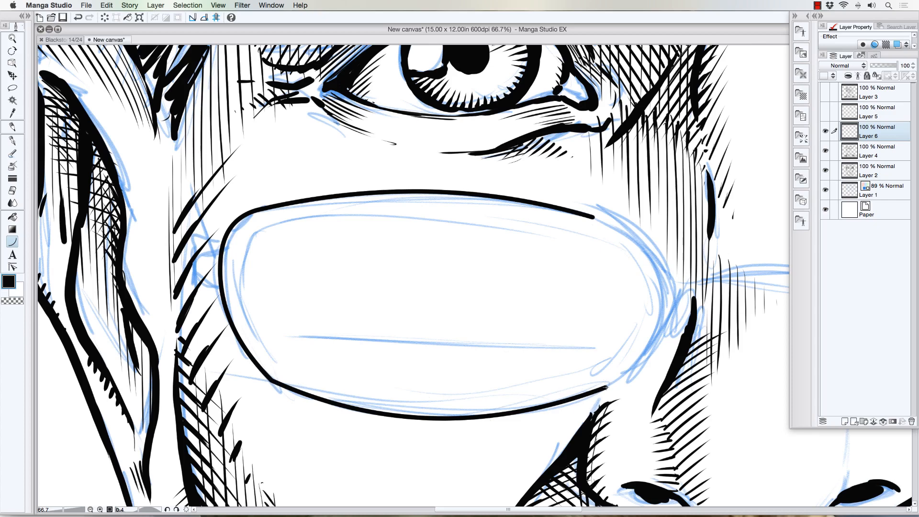
- Close the left-hand lens outline with joined curves around its nose side, from the bottom edge up to the top edge
{"action": "mouse_move", "coordinate": [605, 387]}
{"action": "left_mouse_down"}
{"action": "mouse_move", "coordinate": [666, 325]}
{"action": "mouse_move", "coordinate": [669, 300]}
{"action": "mouse_move", "coordinate": [659, 314]}
{"action": "mouse_move", "coordinate": [654, 301]}
{"action": "mouse_move", "coordinate": [659, 324]}
{"action": "left_mouse_up"}
{"action": "left_click", "coordinate": [642, 369]}
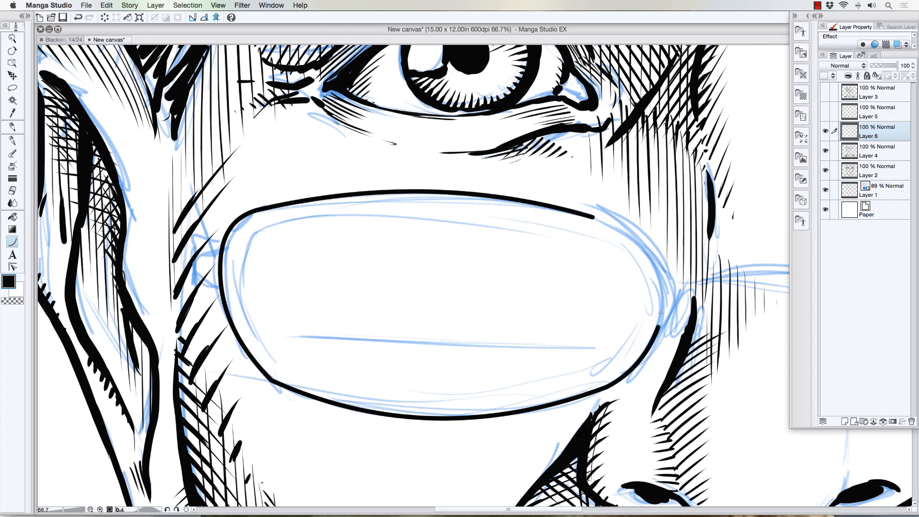
{"action": "left_click_drag", "start_coordinate": [659, 328], "coordinate": [653, 264]}
{"action": "left_click", "coordinate": [669, 296]}
{"action": "left_click_drag", "start_coordinate": [654, 265], "coordinate": [594, 218]}
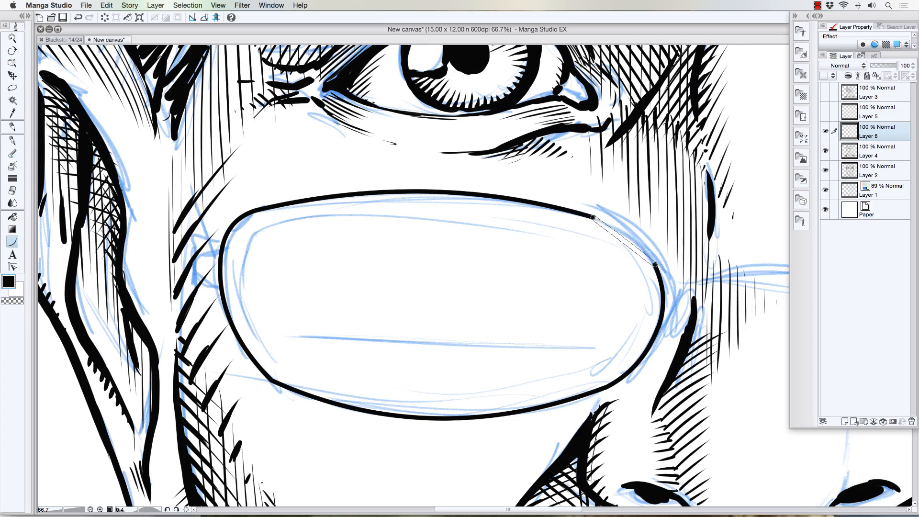
{"action": "left_click", "coordinate": [632, 233]}
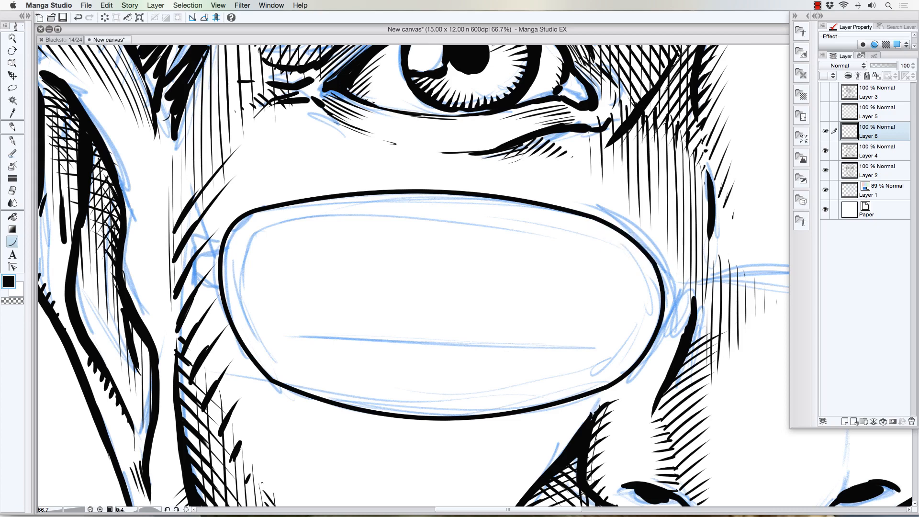
{"action": "scroll", "coordinate": [496, 272], "scroll_direction": "down", "scroll_amount": 3}
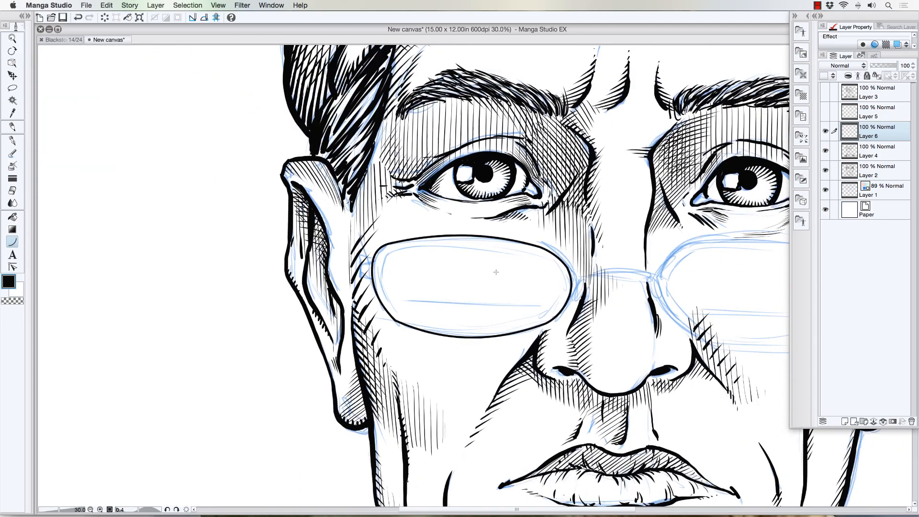
{"action": "scroll", "coordinate": [496, 272], "scroll_direction": "down", "scroll_amount": 1}
{"action": "left_click_drag", "start_coordinate": [496, 272], "coordinate": [353, 264]}
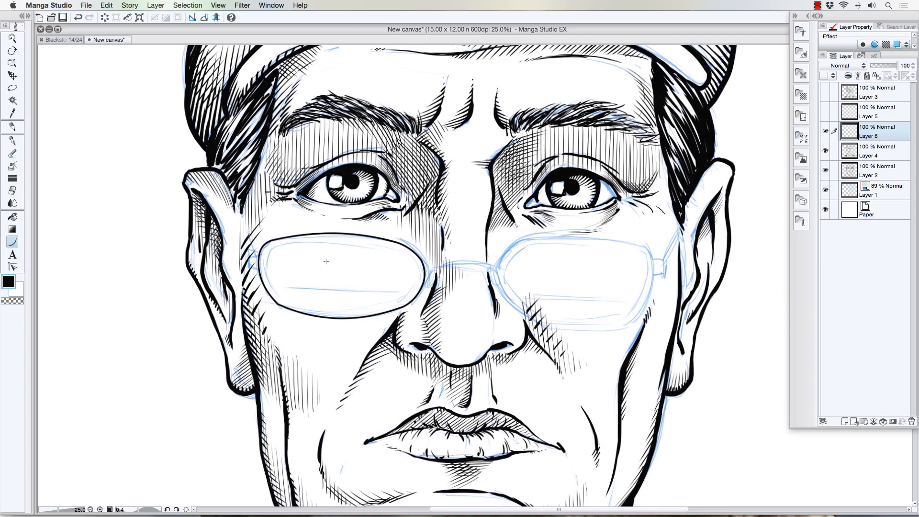
{"action": "scroll", "coordinate": [330, 264], "scroll_direction": "up", "scroll_amount": 3}
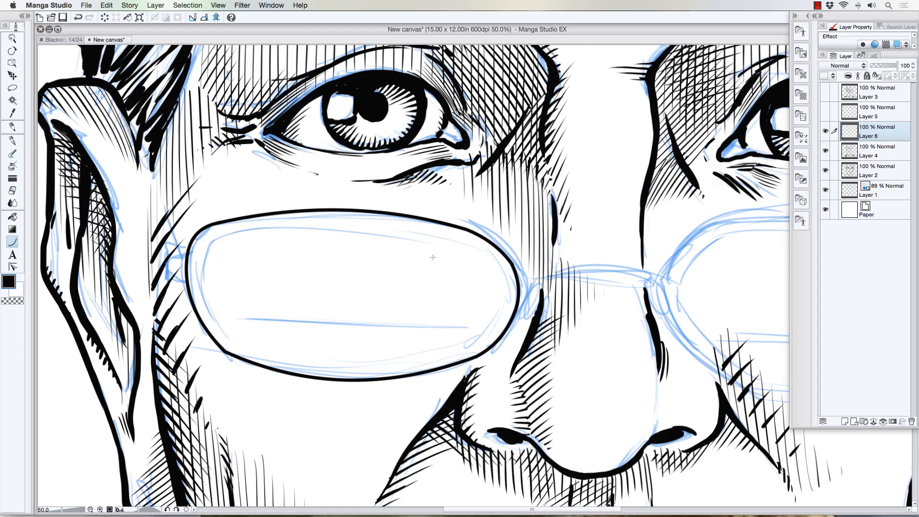
{"action": "left_click_drag", "start_coordinate": [468, 237], "coordinate": [215, 231]}
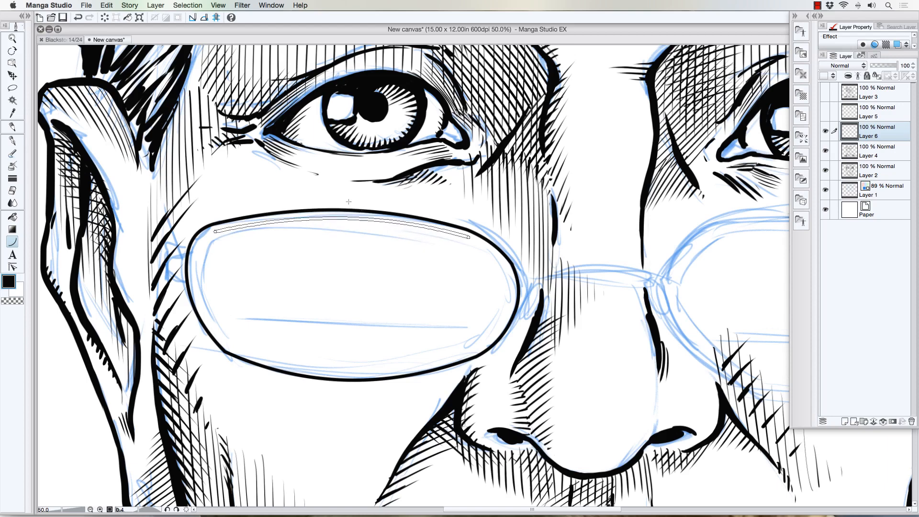
{"action": "left_click", "coordinate": [345, 208]}
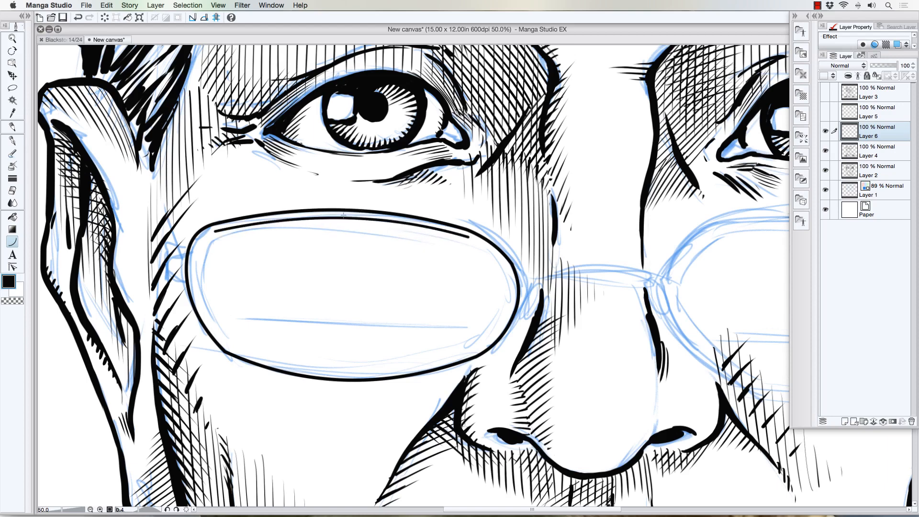
{"action": "key", "text": "super+z"}
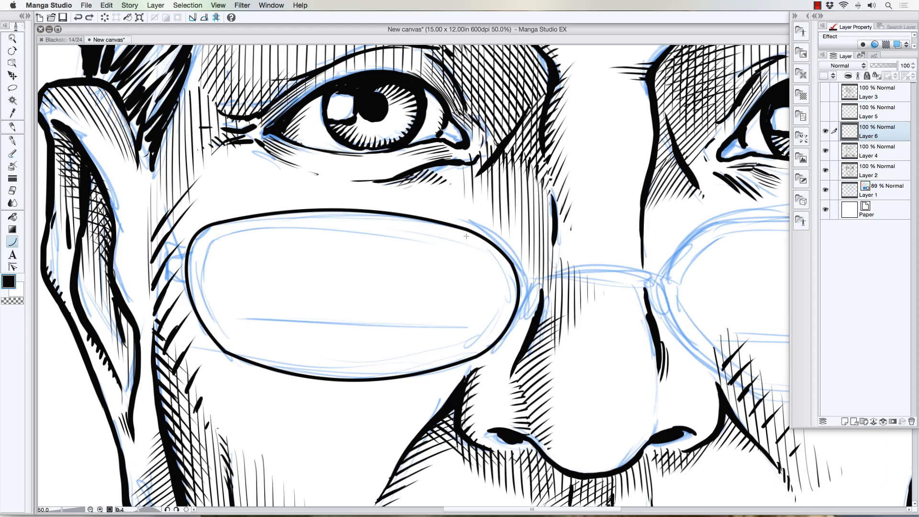
- Ink inner rim curves just inside the left-hand lens outline along its top edge, upper outer corner and outer side
{"action": "left_click_drag", "start_coordinate": [466, 236], "coordinate": [214, 230]}
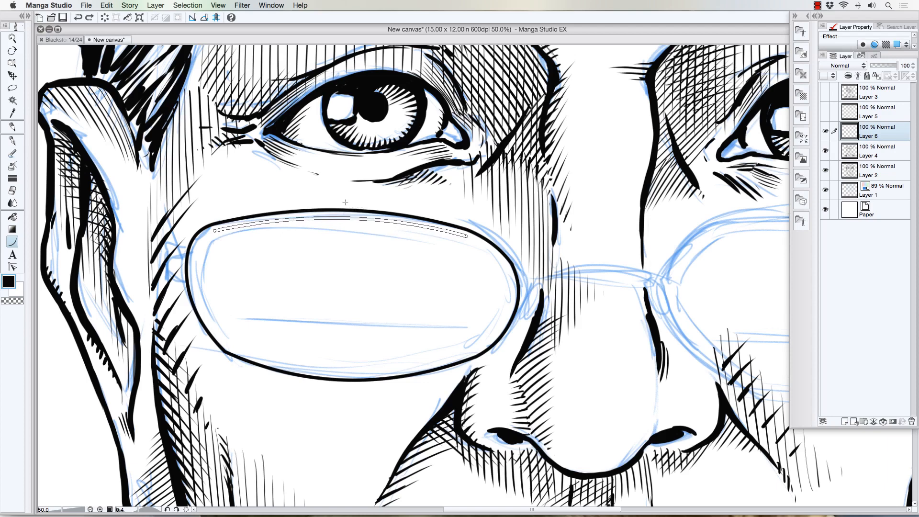
{"action": "left_click", "coordinate": [345, 201]}
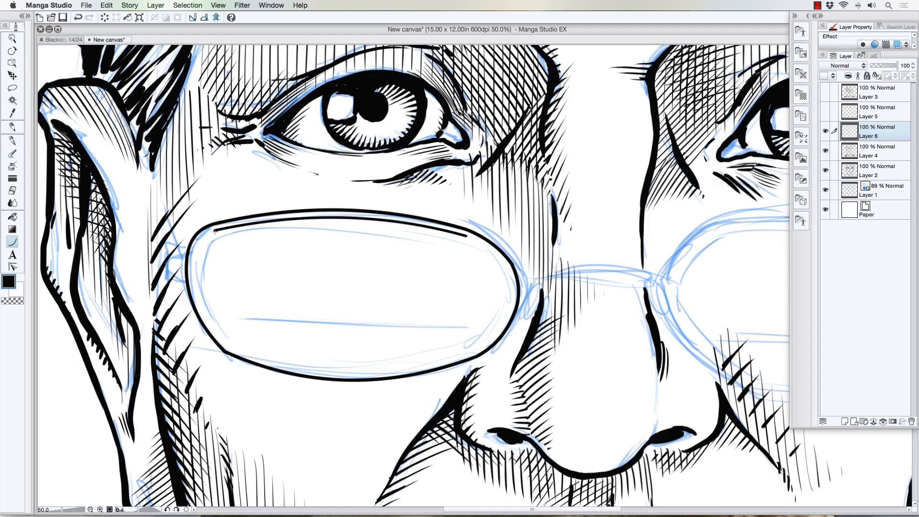
{"action": "left_click_drag", "start_coordinate": [214, 230], "coordinate": [197, 247]}
{"action": "left_click", "coordinate": [198, 248]}
{"action": "left_click_drag", "start_coordinate": [196, 248], "coordinate": [227, 342]}
{"action": "left_click", "coordinate": [185, 300]}
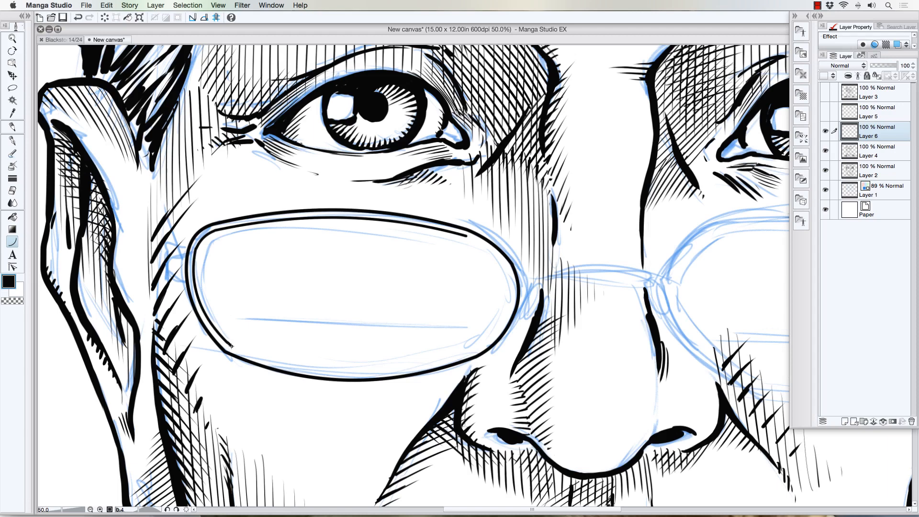
- Undo the last rim curve and ink an inner rim curve along the left-hand lens's bottom edge
{"action": "key", "text": "super+z"}
{"action": "left_click_drag", "start_coordinate": [226, 342], "coordinate": [230, 347]}
{"action": "left_click_drag", "start_coordinate": [230, 345], "coordinate": [473, 352]}
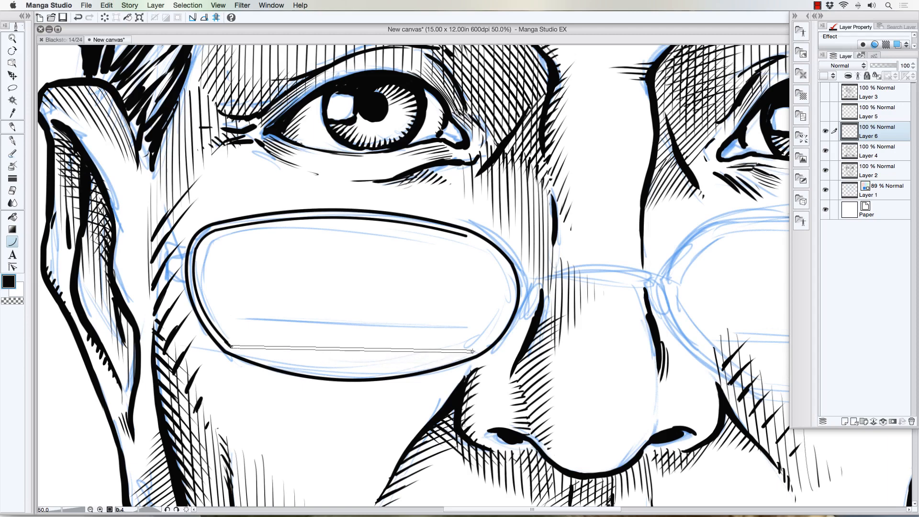
{"action": "left_click", "coordinate": [341, 397]}
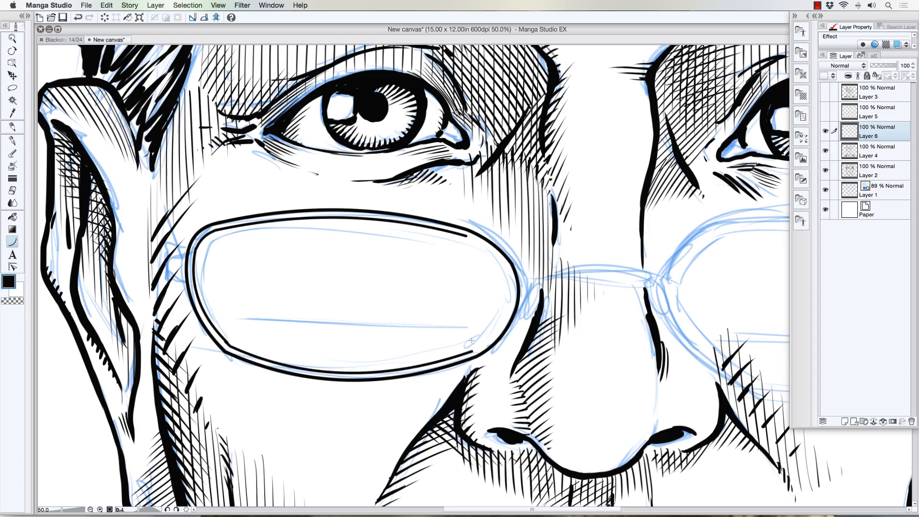
- Close the left-hand lens's inner rim with joined curves up its nose side to the top edge
{"action": "left_click_drag", "start_coordinate": [472, 352], "coordinate": [509, 311]}
{"action": "left_click", "coordinate": [493, 343]}
{"action": "left_click_drag", "start_coordinate": [510, 311], "coordinate": [507, 266]}
{"action": "left_click", "coordinate": [516, 288]}
{"action": "left_click_drag", "start_coordinate": [506, 267], "coordinate": [466, 236]}
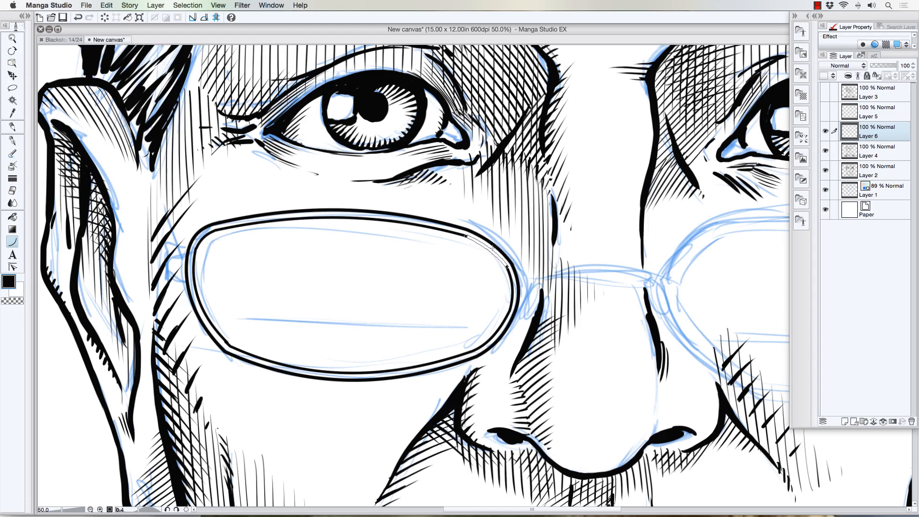
{"action": "left_click", "coordinate": [492, 247]}
{"action": "scroll", "coordinate": [406, 280], "scroll_direction": "down", "scroll_amount": 5}
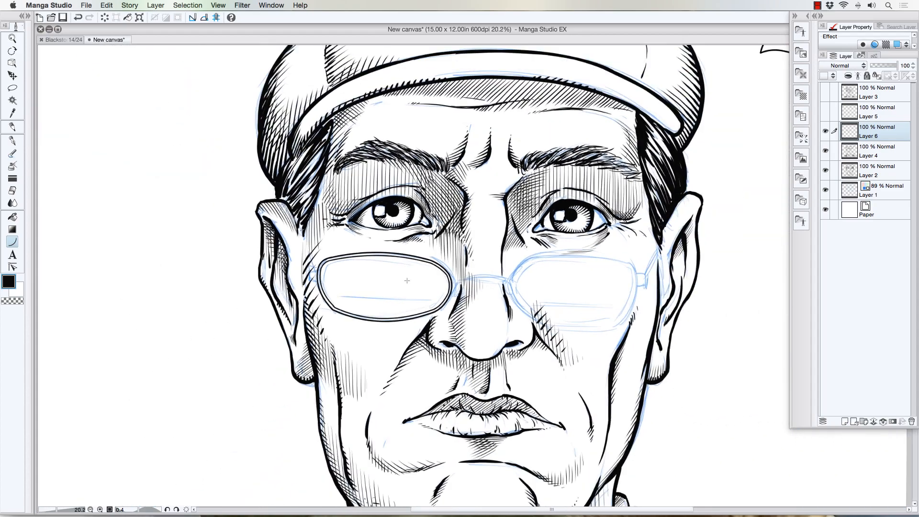
- Thicken the left-hand lens's inner rim with extra curves at the upper outer corner and along the top edge
{"action": "scroll", "coordinate": [395, 259], "scroll_direction": "up", "scroll_amount": 4}
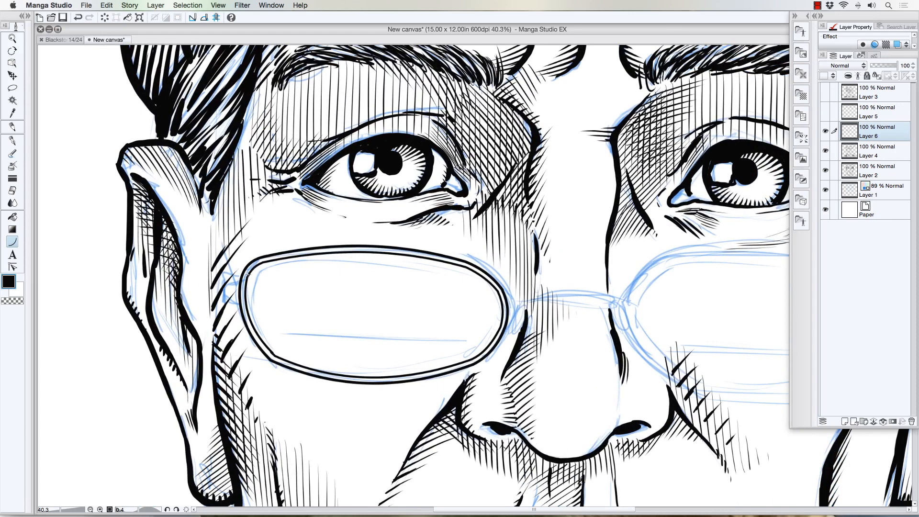
{"action": "left_click_drag", "start_coordinate": [258, 268], "coordinate": [269, 262]}
{"action": "left_click", "coordinate": [267, 263]}
{"action": "left_click_drag", "start_coordinate": [264, 262], "coordinate": [466, 269]}
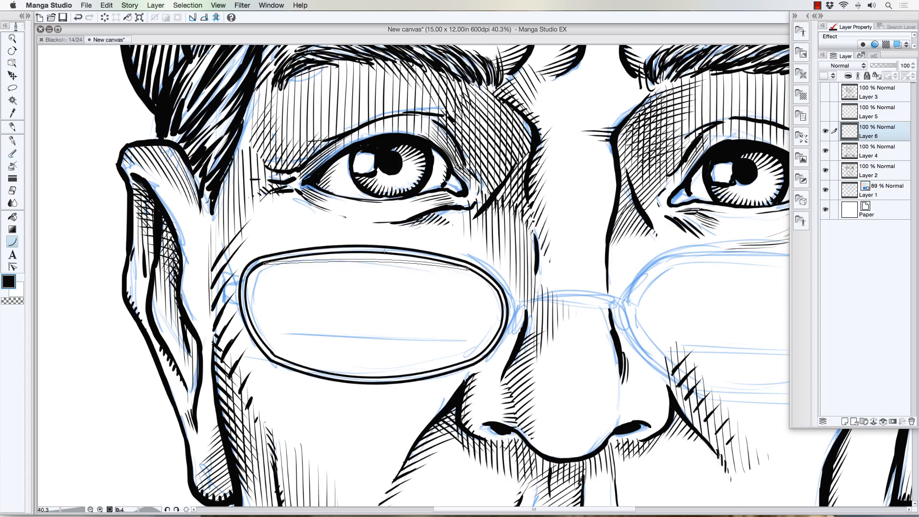
{"action": "left_click", "coordinate": [362, 242]}
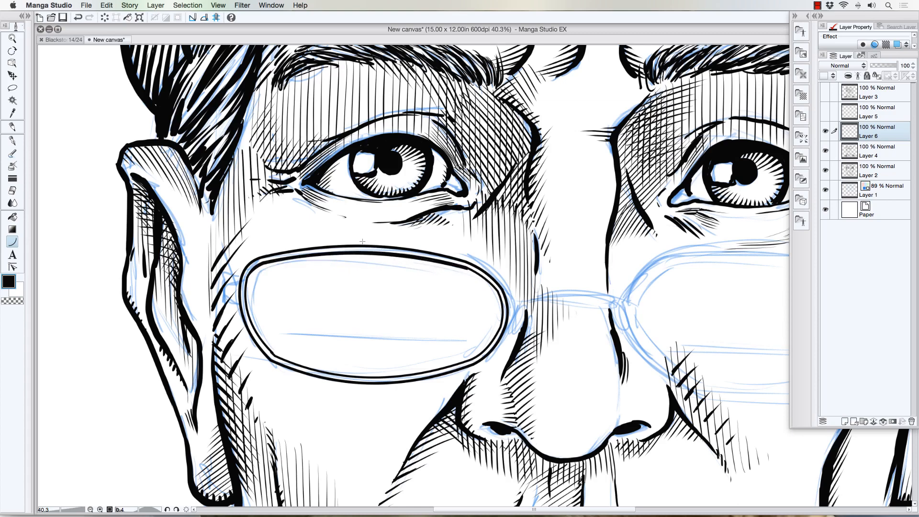
- Add thickening curves to the inner rim at the left-hand lens's upper nose-side and upper outer corners
{"action": "left_click_drag", "start_coordinate": [467, 267], "coordinate": [499, 293]}
{"action": "left_click", "coordinate": [486, 281]}
{"action": "key", "text": "super+z"}
{"action": "left_click_drag", "start_coordinate": [463, 267], "coordinate": [499, 293]}
{"action": "left_click", "coordinate": [484, 279]}
{"action": "left_click_drag", "start_coordinate": [246, 282], "coordinate": [264, 263]}
{"action": "left_click", "coordinate": [265, 263]}
{"action": "scroll", "coordinate": [495, 289], "scroll_direction": "down", "scroll_amount": 5}
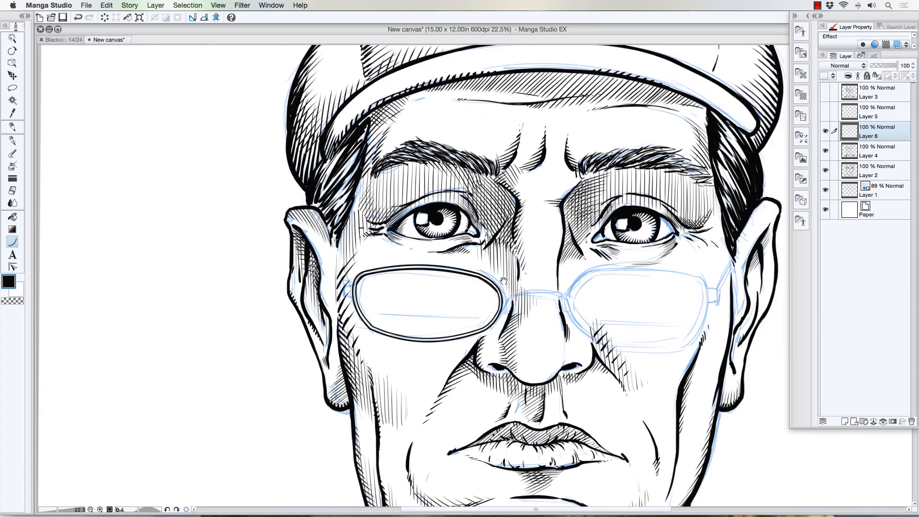
- Rotate the canvas sideways to about -81.5 degrees and switch to the pen for the line across the left-hand lens
{"action": "left_click_drag", "start_coordinate": [504, 281], "coordinate": [365, 264]}
{"action": "scroll", "coordinate": [360, 265], "scroll_direction": "up", "scroll_amount": 2}
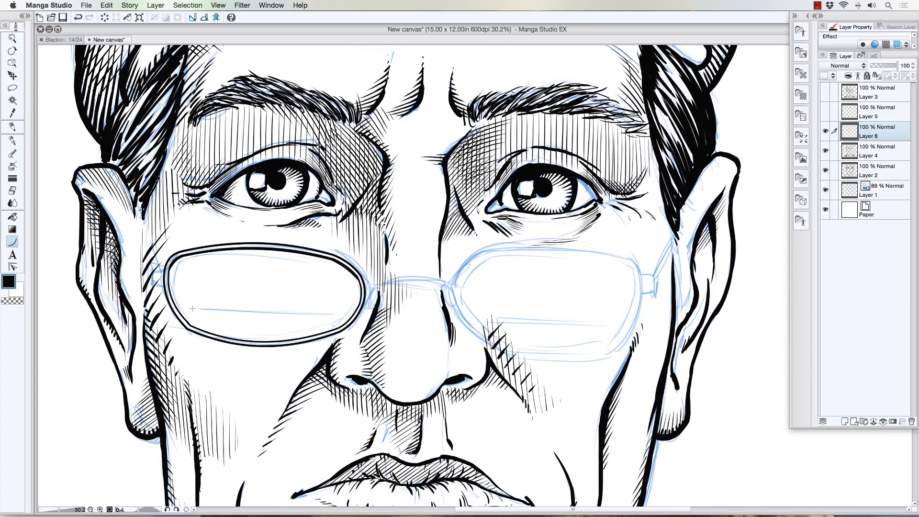
{"action": "left_click", "coordinate": [16, 143]}
{"action": "key", "text": "r"}
{"action": "left_click_drag", "start_coordinate": [170, 349], "coordinate": [338, 168]}
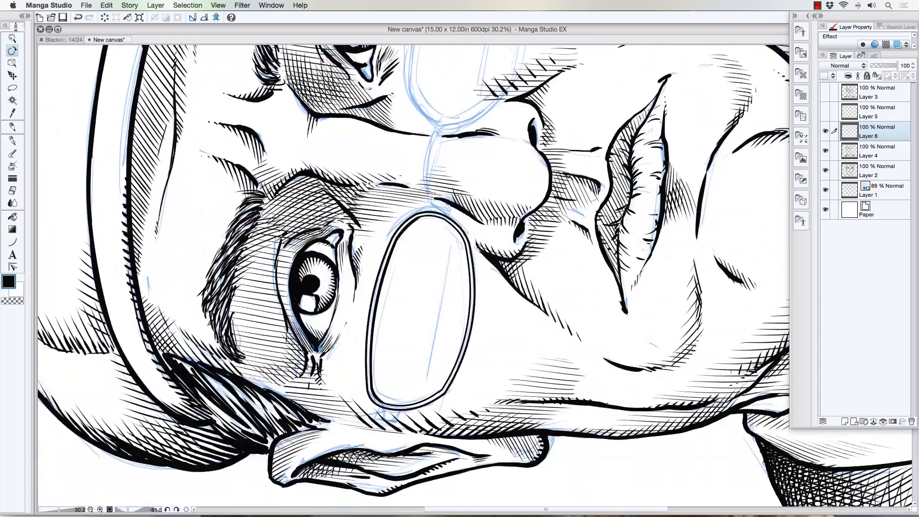
{"action": "key", "text": "p"}
{"action": "left_click_drag", "start_coordinate": [452, 242], "coordinate": [429, 378]}
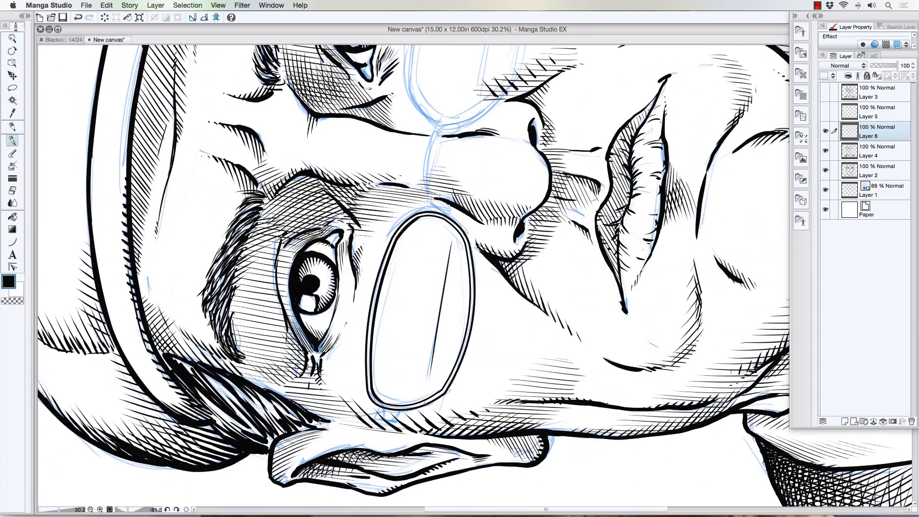
{"action": "key", "text": "super+z"}
{"action": "key", "text": "super+y"}
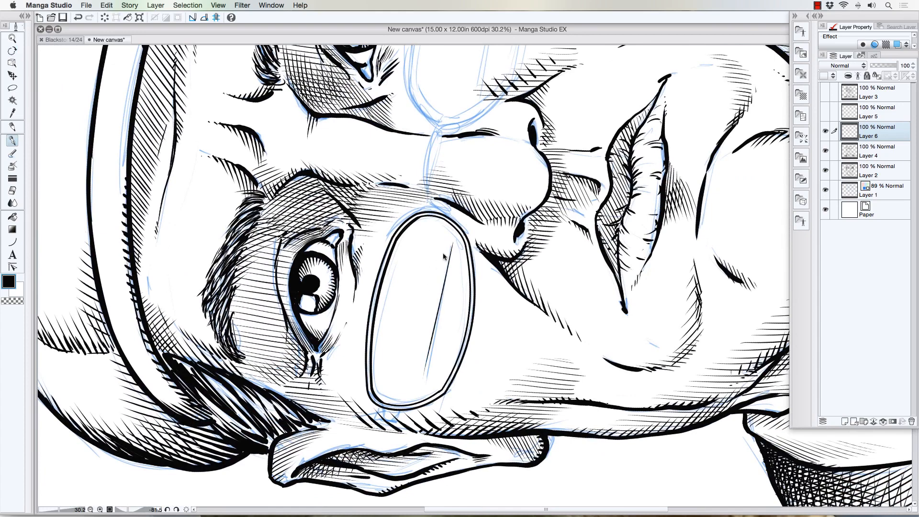
{"action": "key", "text": "super+z"}
{"action": "key", "text": "super+y"}
{"action": "key", "text": "super+z"}
{"action": "key", "text": "super+y"}
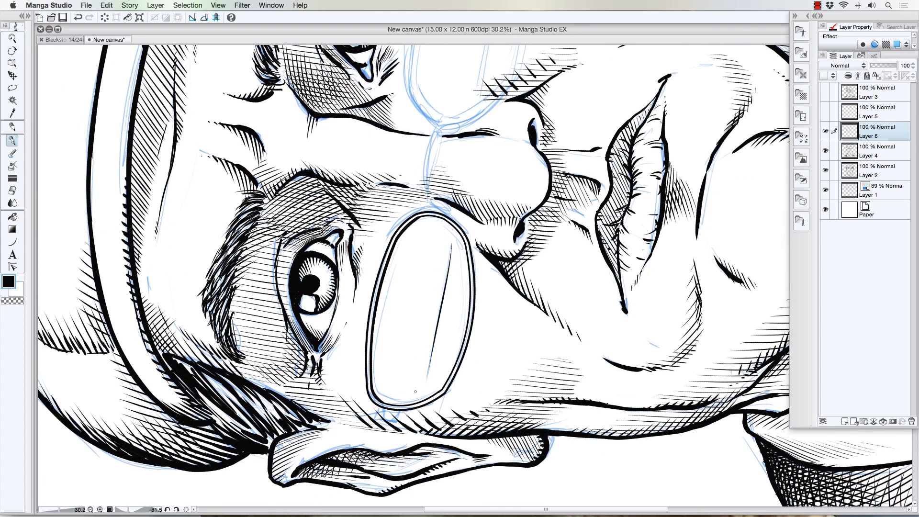
{"action": "key", "text": "super+z"}
{"action": "key", "text": "super+y"}
{"action": "key", "text": "super+z"}
{"action": "left_click_drag", "start_coordinate": [451, 242], "coordinate": [428, 379]}
{"action": "key", "text": "super+z"}
{"action": "left_click_drag", "start_coordinate": [453, 239], "coordinate": [424, 389]}
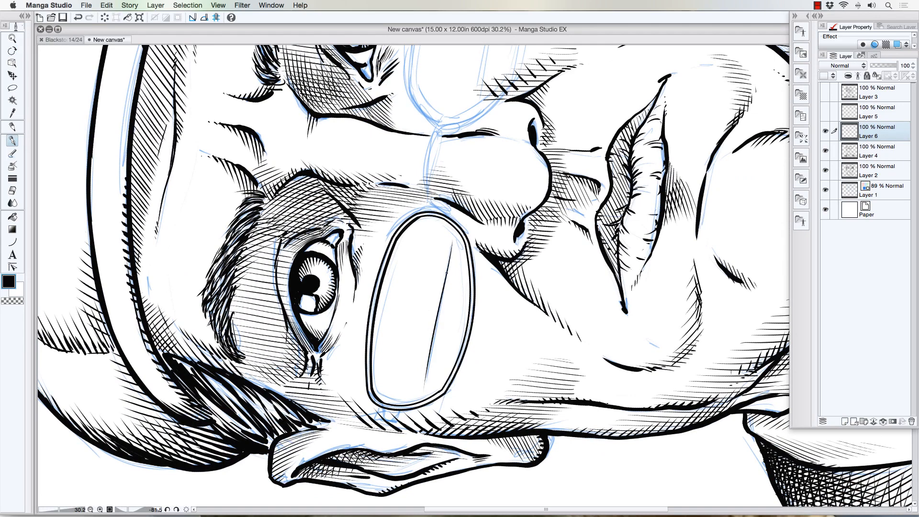
{"action": "key", "text": "super+z"}
{"action": "left_click_drag", "start_coordinate": [451, 258], "coordinate": [425, 397]}
{"action": "key", "text": "super+z"}
{"action": "left_click_drag", "start_coordinate": [450, 244], "coordinate": [424, 393]}
{"action": "key", "text": "super+z"}
{"action": "left_click_drag", "start_coordinate": [451, 241], "coordinate": [428, 376]}
{"action": "key", "text": "super+z"}
{"action": "left_click_drag", "start_coordinate": [451, 242], "coordinate": [428, 368]}
{"action": "key", "text": "super+z"}
- Ink the thin bifocal line across the left-hand lens in one stroke and rotate the canvas back upright
{"action": "left_click_drag", "start_coordinate": [451, 242], "coordinate": [428, 381]}
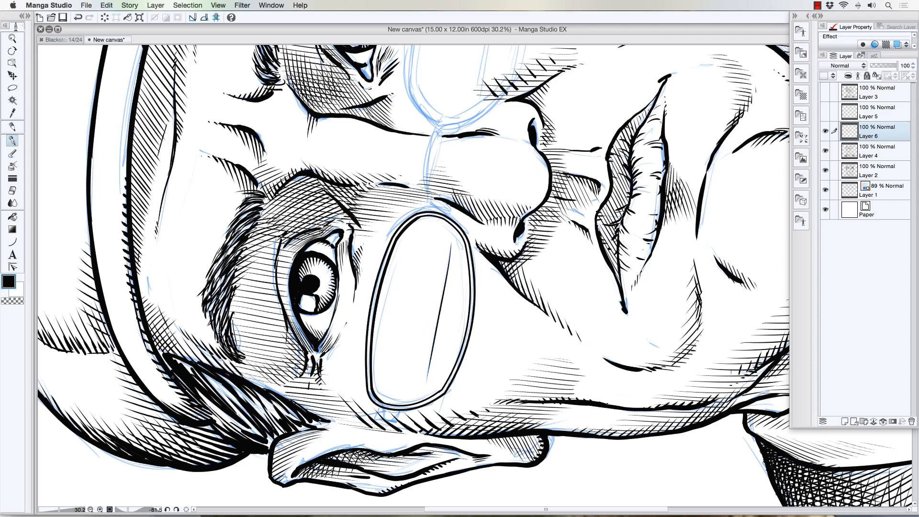
{"action": "key", "text": "r"}
{"action": "left_click_drag", "start_coordinate": [169, 396], "coordinate": [107, 378]}
- Ink the hinge on the outer side of the left-hand lens and the temple arm running up to the ear
{"action": "left_click", "coordinate": [12, 140]}
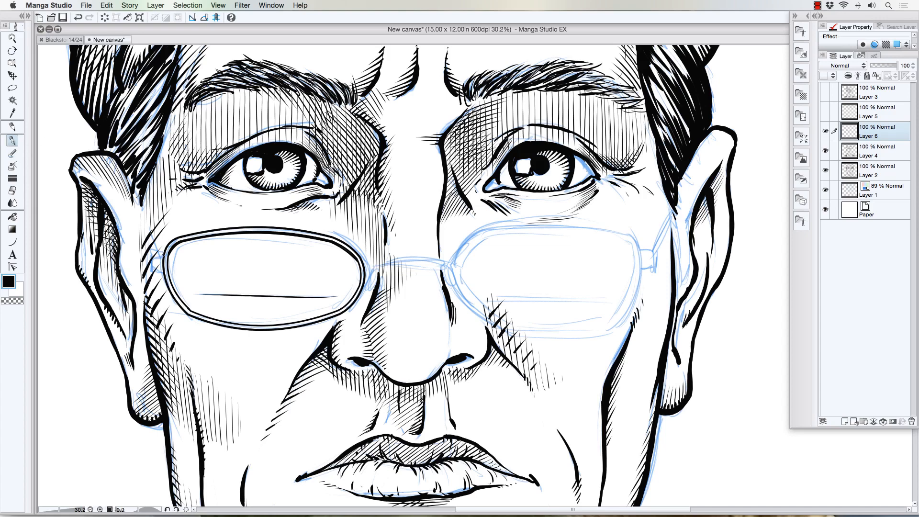
{"action": "mouse_move", "coordinate": [151, 257]}
{"action": "left_mouse_down"}
{"action": "mouse_move", "coordinate": [165, 256]}
{"action": "mouse_move", "coordinate": [152, 284]}
{"action": "mouse_move", "coordinate": [165, 285]}
{"action": "left_mouse_up"}
{"action": "left_click_drag", "start_coordinate": [137, 201], "coordinate": [153, 255]}
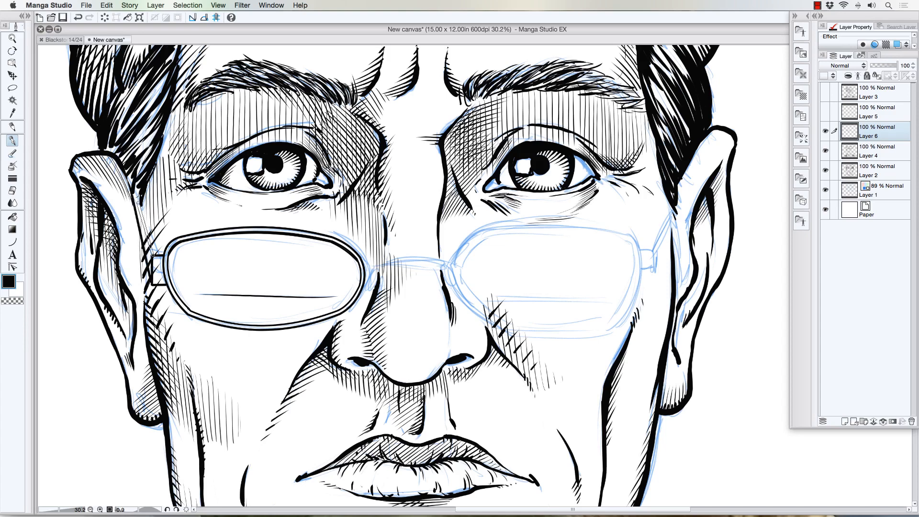
{"action": "left_click_drag", "start_coordinate": [134, 192], "coordinate": [153, 256]}
{"action": "left_click_drag", "start_coordinate": [135, 191], "coordinate": [157, 256]}
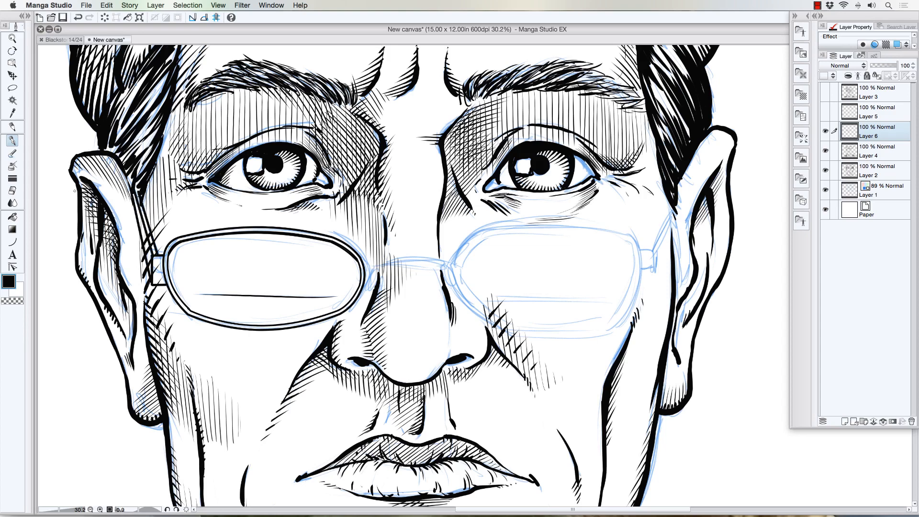
- Paint white over the hatching lines that show through the left-hand hinge and temple arm
{"action": "key", "text": "x"}
{"action": "left_click_drag", "start_coordinate": [149, 233], "coordinate": [160, 278]}
{"action": "left_click_drag", "start_coordinate": [149, 256], "coordinate": [150, 266]}
{"action": "left_click_drag", "start_coordinate": [138, 207], "coordinate": [135, 189]}
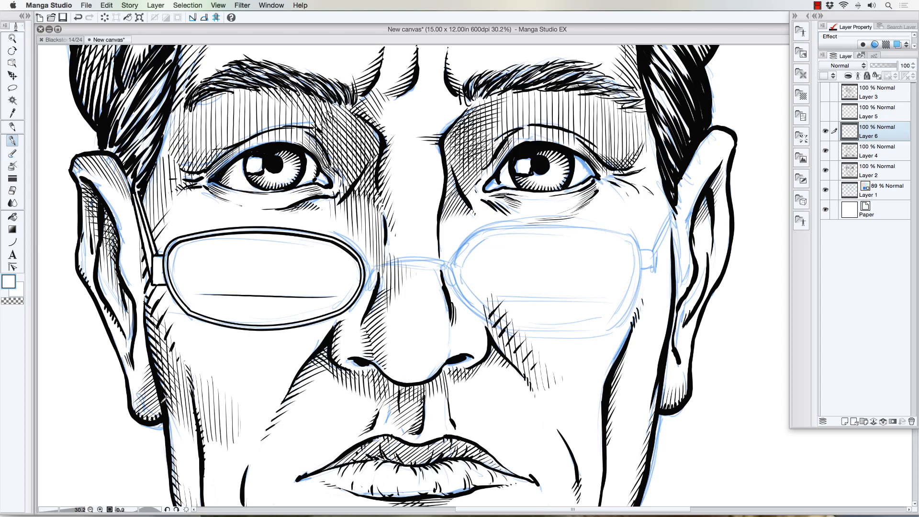
- Ink the left-hand nose pad in black beside the nose, and switch to the Curve tool
{"action": "key", "text": "x"}
{"action": "mouse_move", "coordinate": [369, 279]}
{"action": "left_mouse_down"}
{"action": "mouse_move", "coordinate": [360, 296]}
{"action": "mouse_move", "coordinate": [376, 291]}
{"action": "mouse_move", "coordinate": [358, 306]}
{"action": "left_mouse_up"}
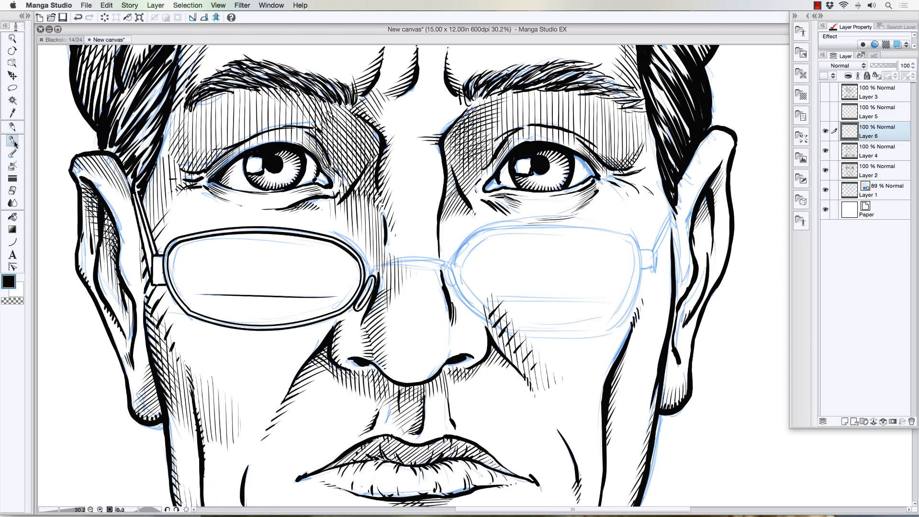
{"action": "left_click", "coordinate": [27, 16]}
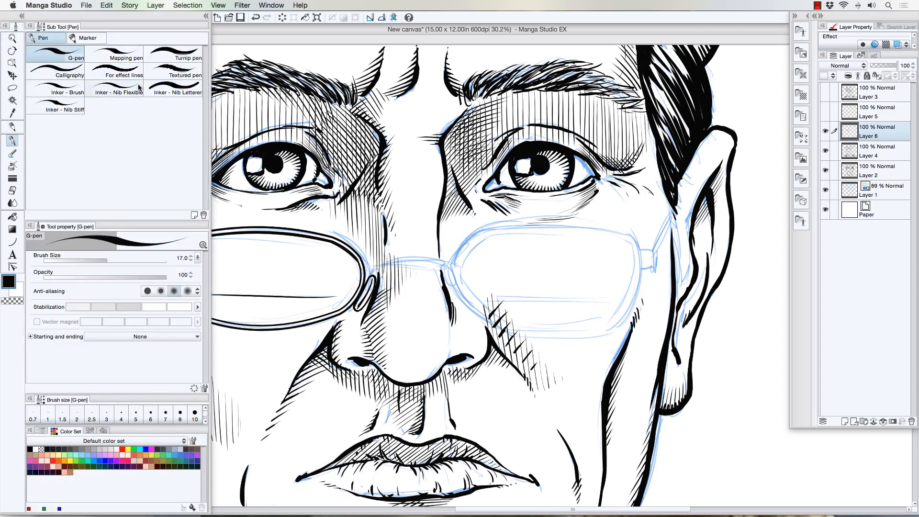
{"action": "left_click", "coordinate": [14, 243]}
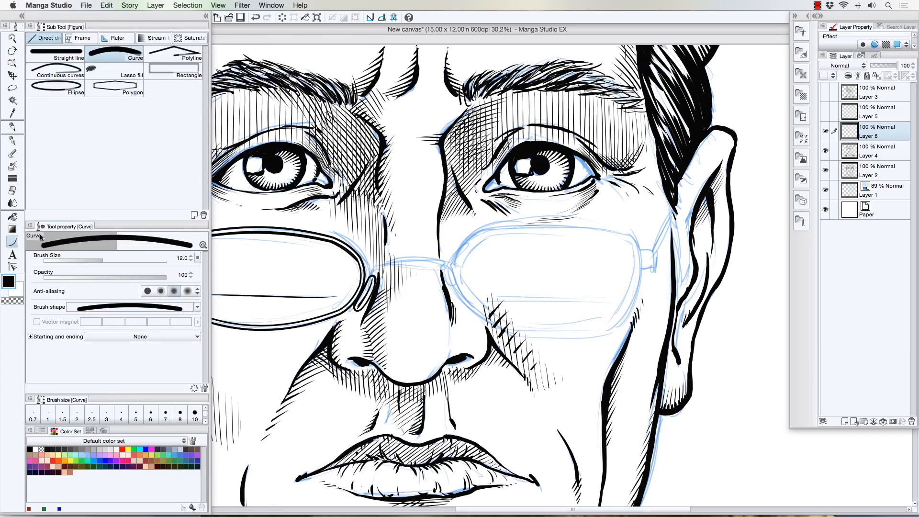
{"action": "left_click", "coordinate": [207, 16]}
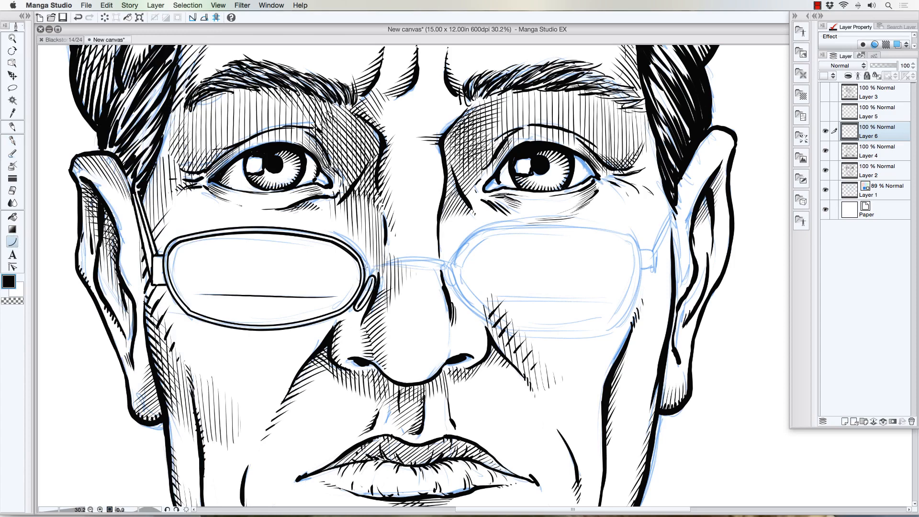
{"action": "left_click_drag", "start_coordinate": [367, 267], "coordinate": [450, 264]}
{"action": "left_click", "coordinate": [413, 250]}
{"action": "left_click_drag", "start_coordinate": [366, 270], "coordinate": [448, 271]}
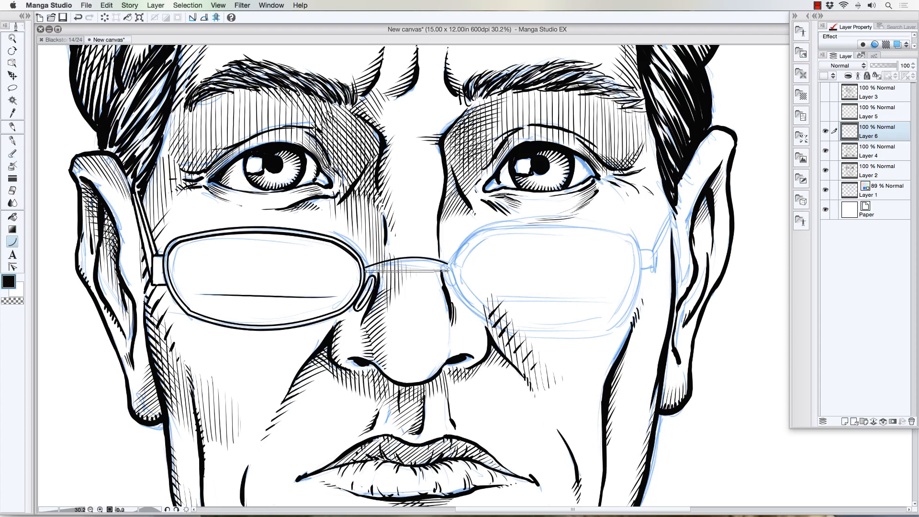
{"action": "left_click", "coordinate": [418, 255]}
{"action": "key", "text": "super+z"}
{"action": "key", "text": "super+z"}
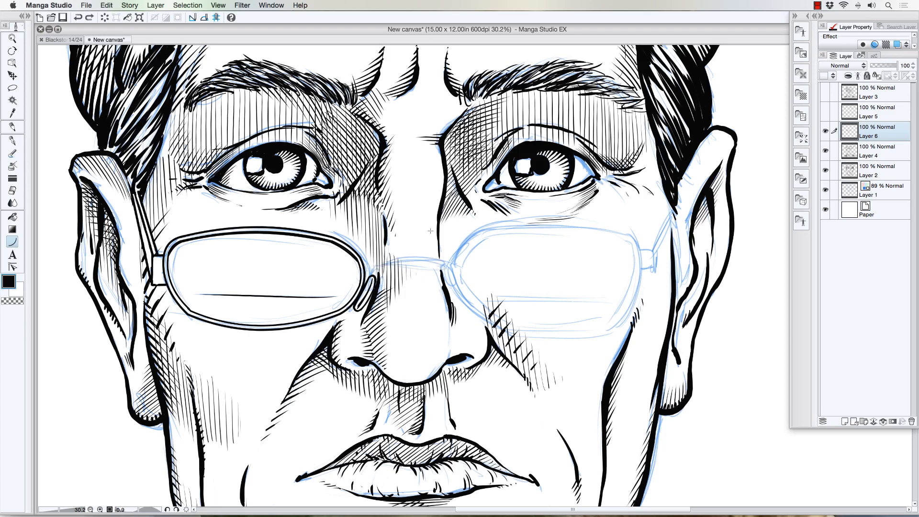
- Add a new layer above Layer 6 and ink the glasses' bridge over the nose with stacked arched curves
{"action": "left_click", "coordinate": [845, 422]}
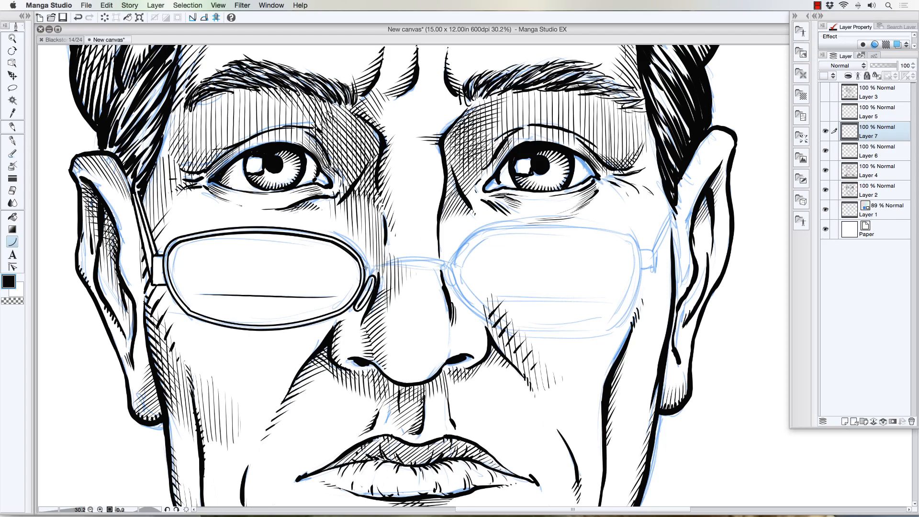
{"action": "left_click_drag", "start_coordinate": [365, 267], "coordinate": [451, 265]}
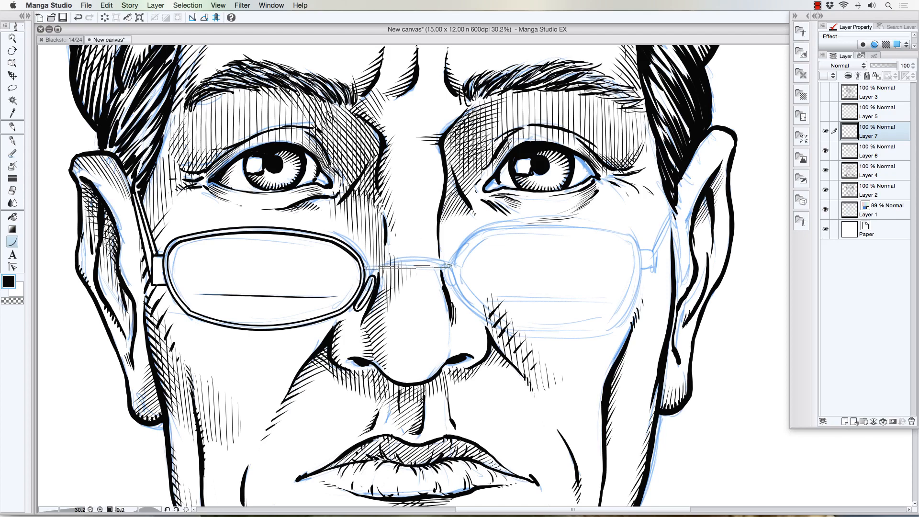
{"action": "left_click", "coordinate": [410, 249]}
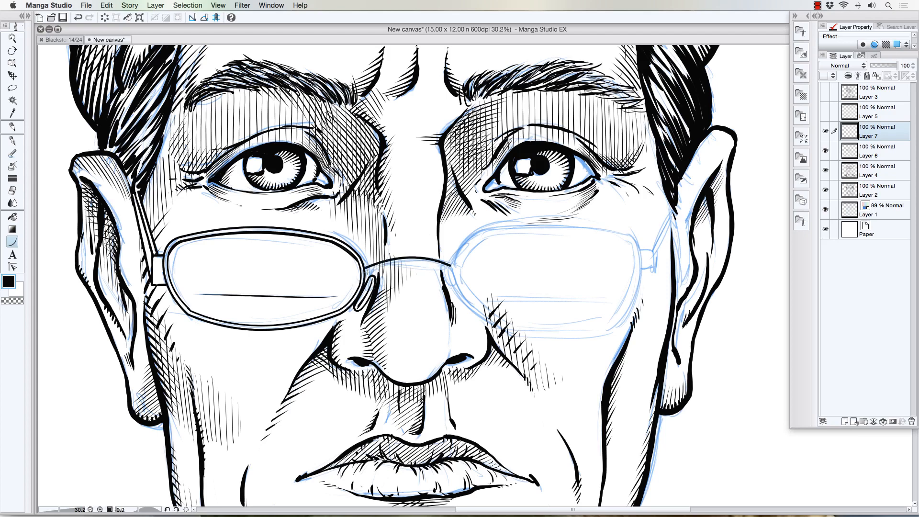
{"action": "left_click_drag", "start_coordinate": [366, 272], "coordinate": [447, 271]}
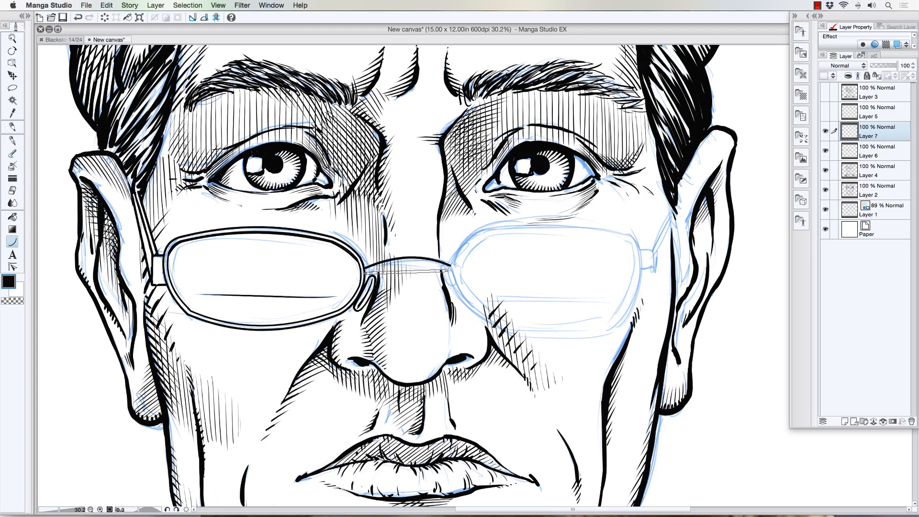
{"action": "left_click", "coordinate": [412, 257]}
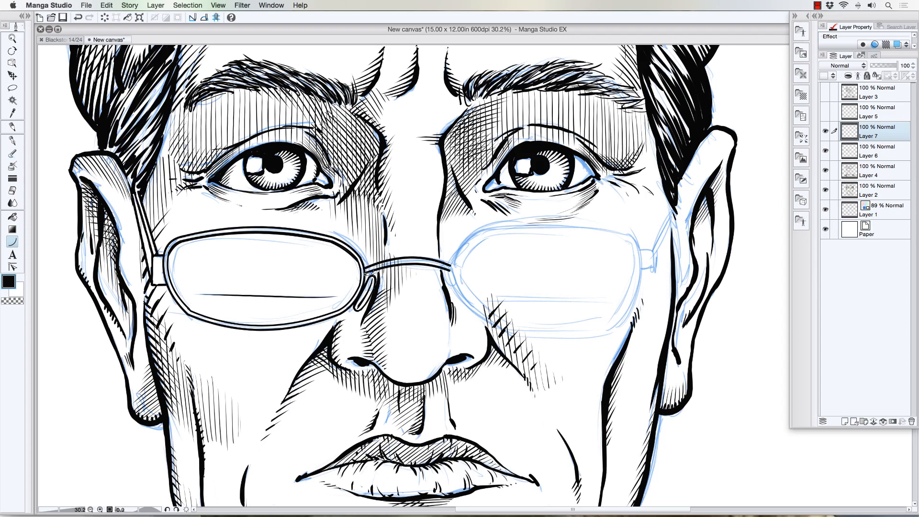
{"action": "left_click_drag", "start_coordinate": [368, 274], "coordinate": [448, 272]}
{"action": "left_click", "coordinate": [409, 254]}
- Check what Layer 6 contains by toggling its visibility, and duplicate that layer
{"action": "left_click", "coordinate": [12, 38]}
{"action": "left_click", "coordinate": [379, 221], "text": "alt"}
{"action": "left_click_drag", "start_coordinate": [361, 223], "coordinate": [363, 223]}
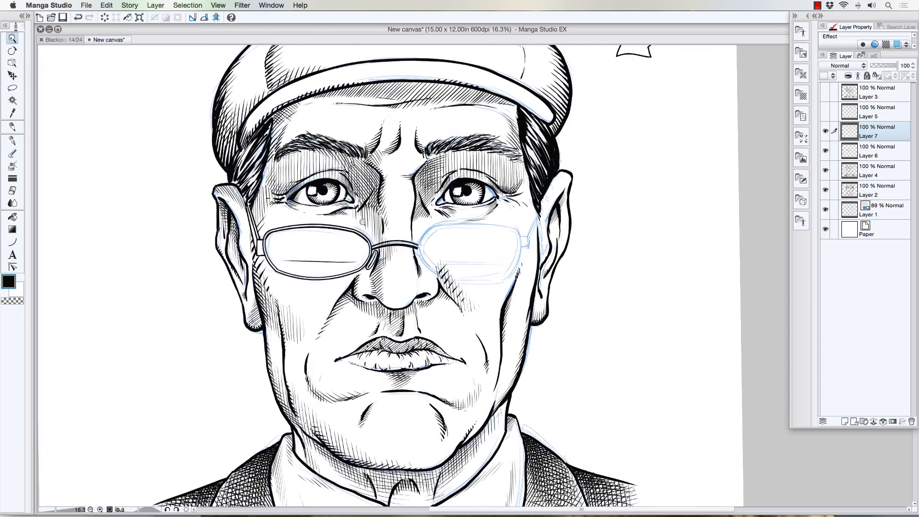
{"action": "left_click", "coordinate": [826, 151]}
{"action": "left_click", "coordinate": [825, 151]}
{"action": "left_click", "coordinate": [877, 156]}
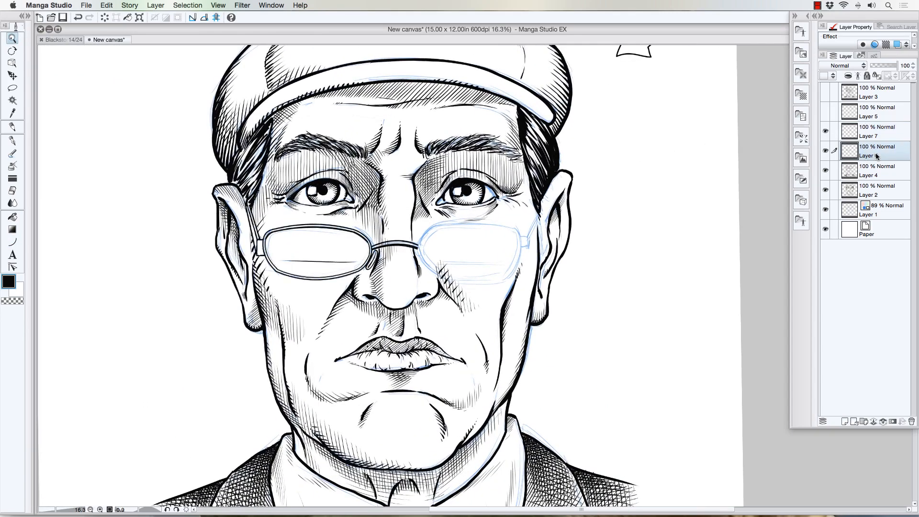
{"action": "right_click", "coordinate": [877, 156]}
{"action": "left_click", "coordinate": [846, 205]}
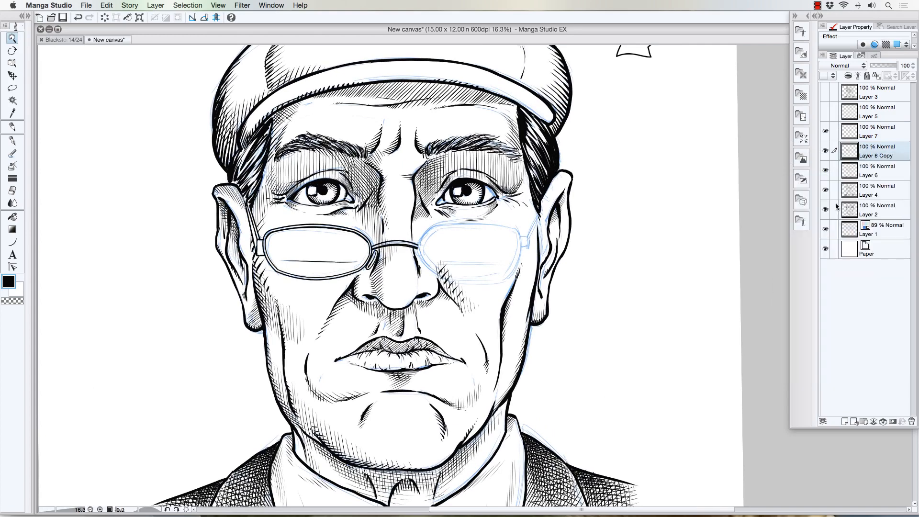
- Flip the duplicated lens layer horizontally
{"action": "left_click", "coordinate": [107, 5]}
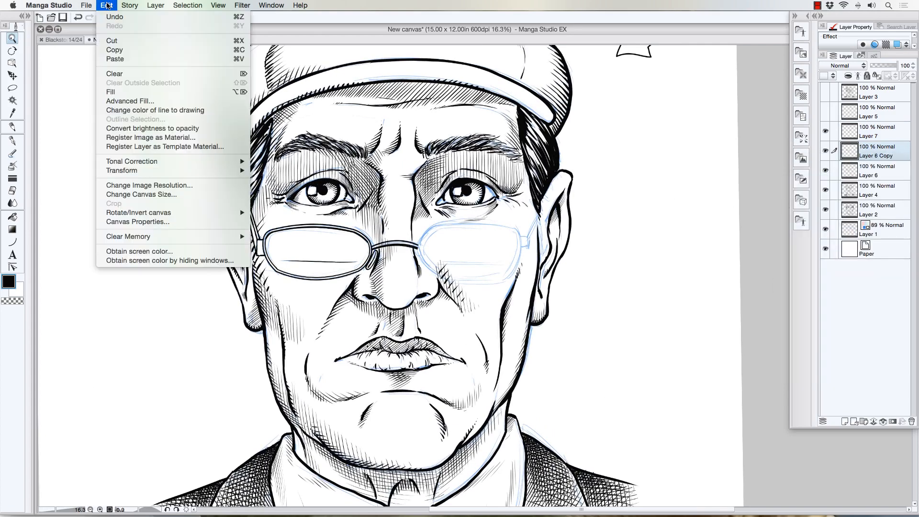
{"action": "mouse_move", "coordinate": [142, 172]}
{"action": "left_click", "coordinate": [307, 195]}
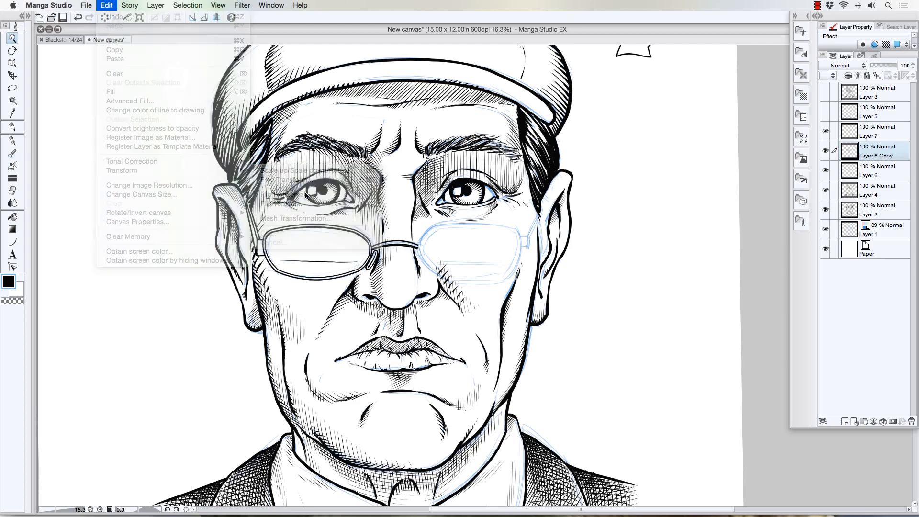
- Move the flipped lens copy over the blue sketch of the right-hand lens, aligning it with the bridge, and apply the transform
{"action": "left_click", "coordinate": [12, 75]}
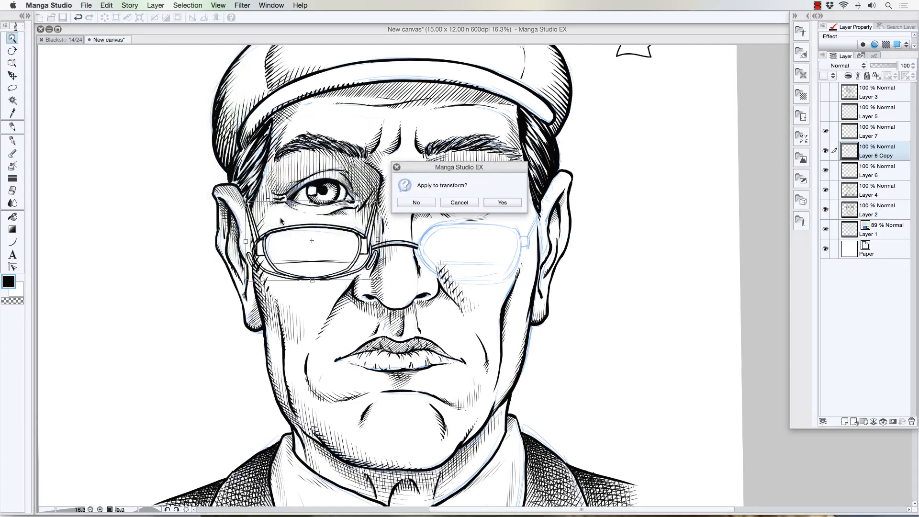
{"action": "left_click", "coordinate": [457, 202]}
{"action": "left_click_drag", "start_coordinate": [336, 250], "coordinate": [501, 250]}
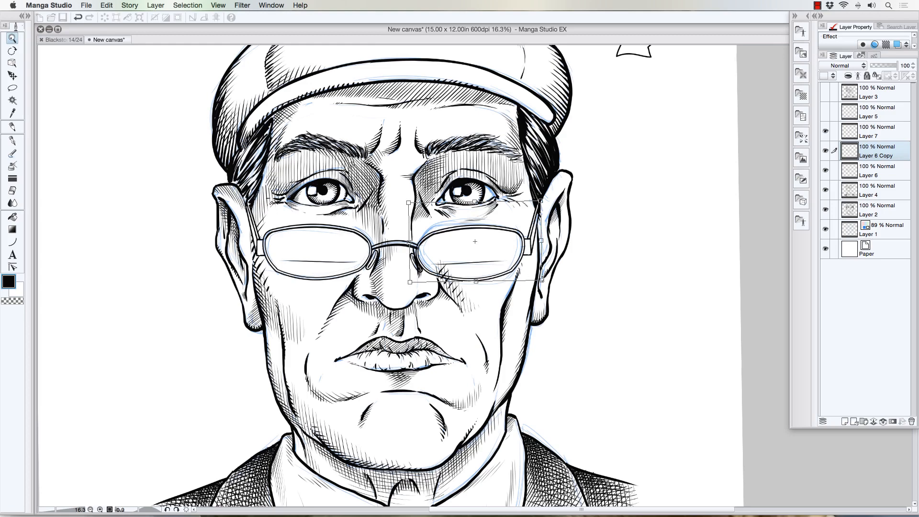
{"action": "left_click_drag", "start_coordinate": [549, 284], "coordinate": [549, 284]}
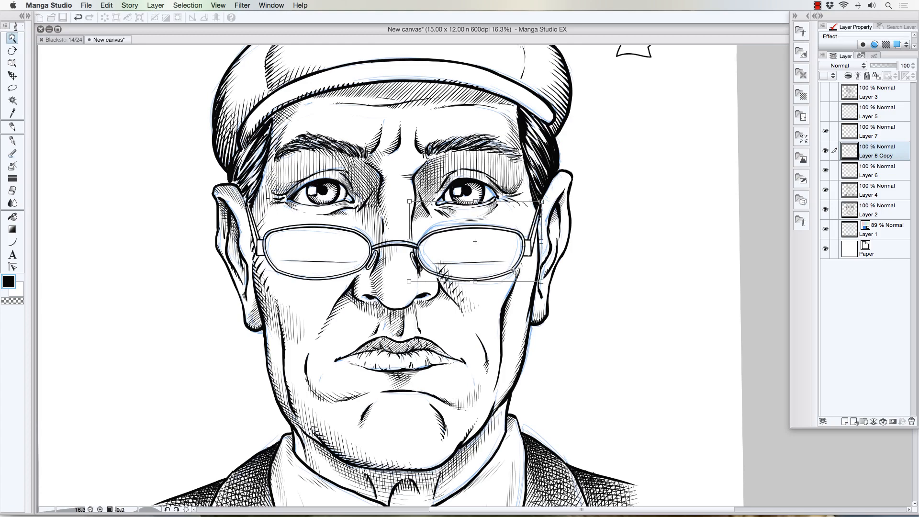
{"action": "left_click_drag", "start_coordinate": [513, 272], "coordinate": [514, 272]}
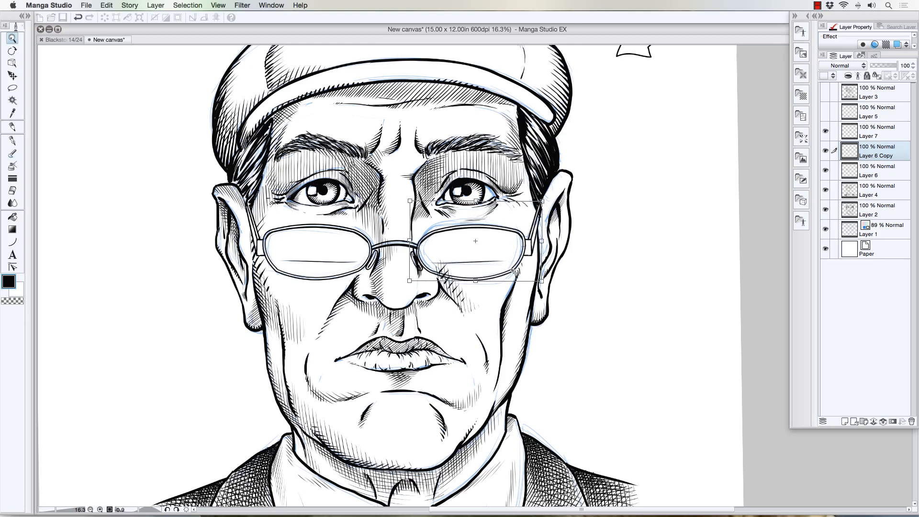
{"action": "key", "text": "Return"}
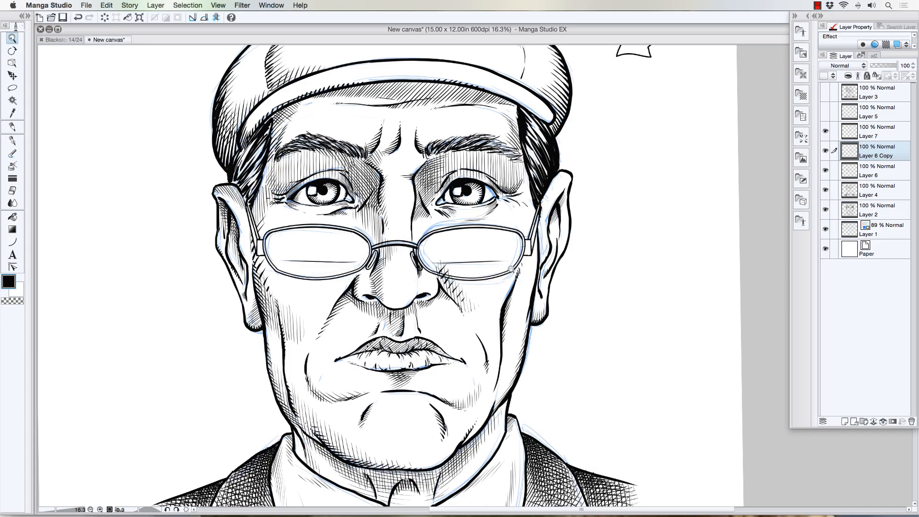
- Check the two lens layers by toggling their visibility, and merge Layer 6 Copy down into Layer 6
{"action": "scroll", "coordinate": [460, 271], "scroll_direction": "down", "scroll_amount": 5}
{"action": "scroll", "coordinate": [460, 272], "scroll_direction": "up", "scroll_amount": 4}
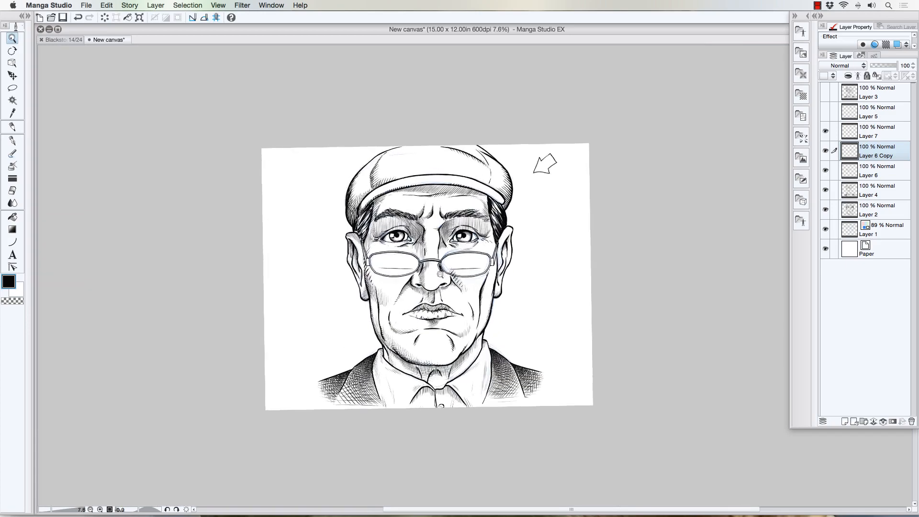
{"action": "left_click", "coordinate": [826, 171]}
{"action": "left_click", "coordinate": [826, 172]}
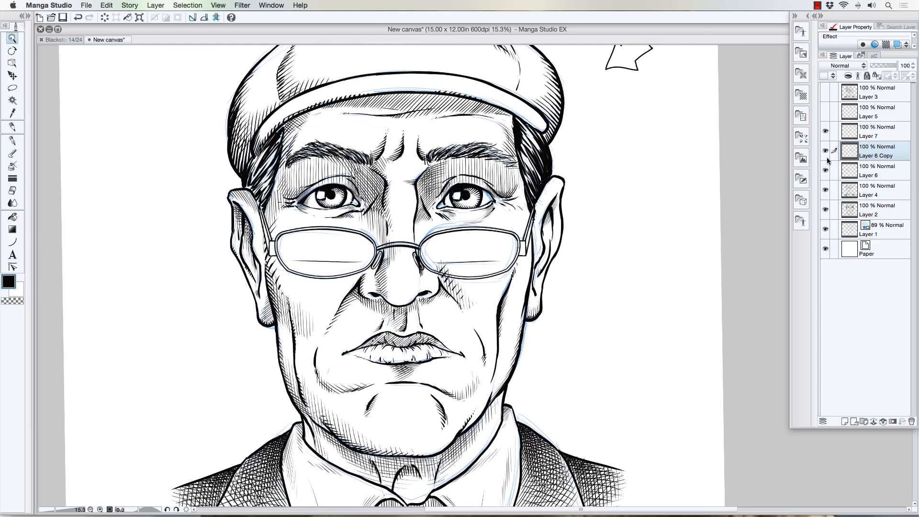
{"action": "left_click", "coordinate": [826, 151]}
{"action": "left_click", "coordinate": [826, 151]}
{"action": "key", "text": "super+e"}
{"action": "left_click", "coordinate": [826, 151]}
{"action": "left_click", "coordinate": [826, 151]}
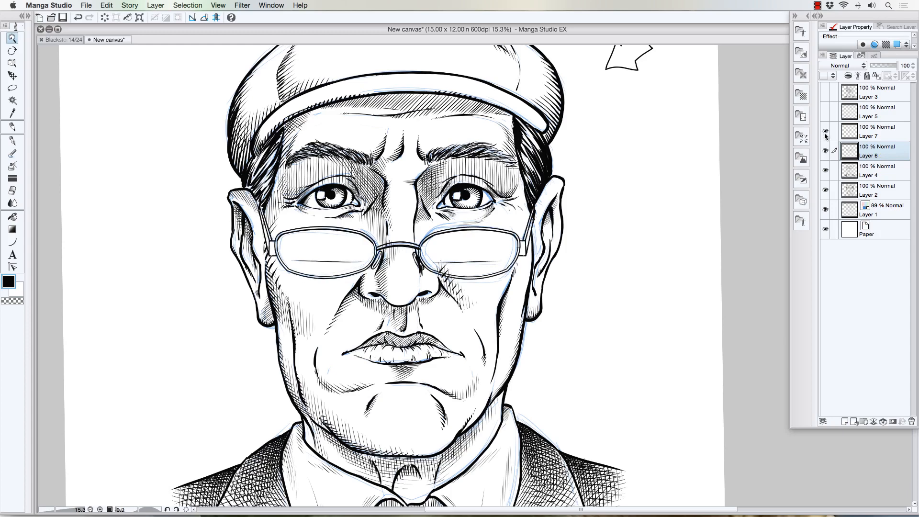
- Merge the glasses' bridge on Layer 7 down into Layer 6 and check the combined glasses by toggling visibility
{"action": "left_click", "coordinate": [825, 131]}
{"action": "left_click", "coordinate": [870, 138]}
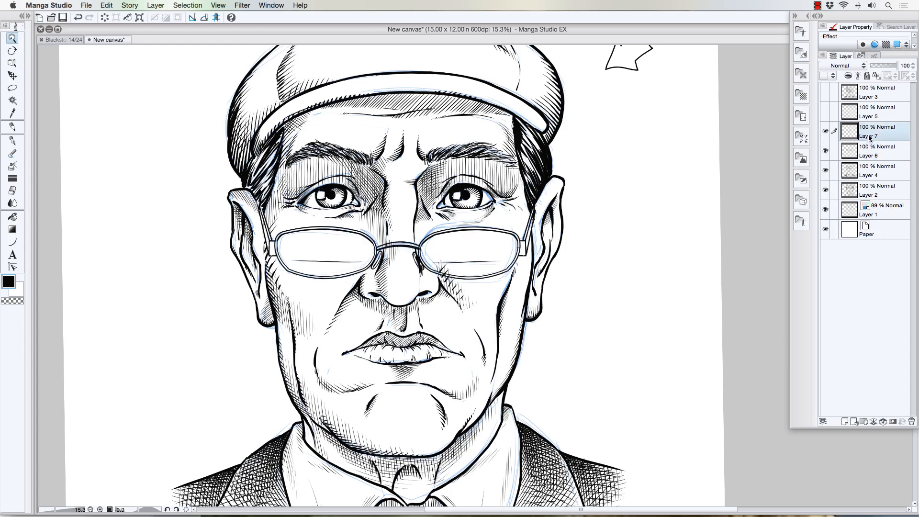
{"action": "key", "text": "super+e"}
{"action": "left_click", "coordinate": [826, 132]}
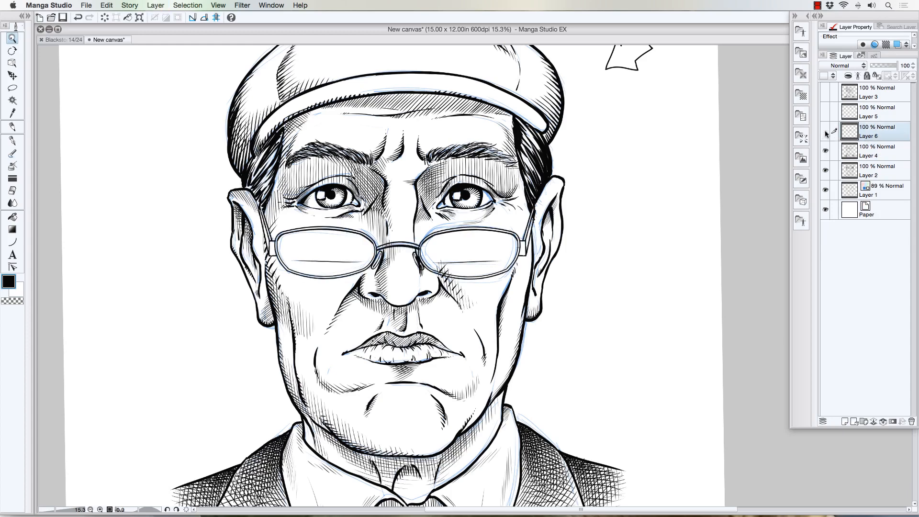
{"action": "left_click", "coordinate": [826, 132]}
- Add a new layer above Layer 6 and ink a jagged reflection outline in the upper outer part of each lens with the pen
{"action": "left_click", "coordinate": [844, 422]}
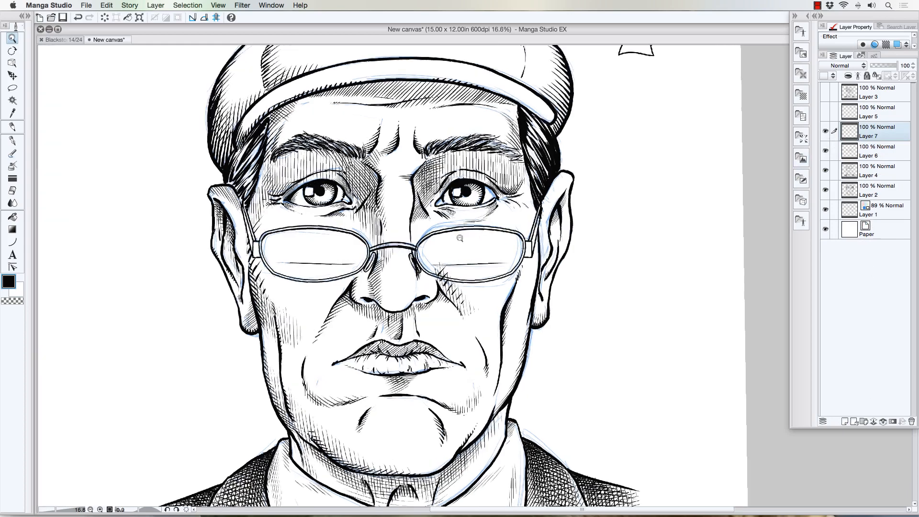
{"action": "left_click", "coordinate": [457, 238]}
{"action": "key", "text": "p"}
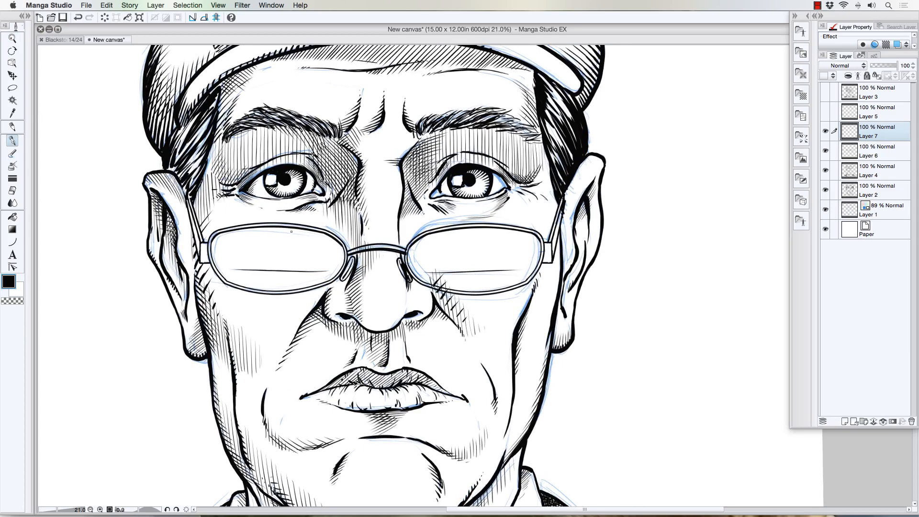
{"action": "left_click_drag", "start_coordinate": [305, 233], "coordinate": [317, 239]}
{"action": "left_click_drag", "start_coordinate": [501, 235], "coordinate": [515, 236]}
- Ink curved diagonal glare lines running from upper left to lower right across both lenses
{"action": "left_click_drag", "start_coordinate": [232, 236], "coordinate": [279, 270]}
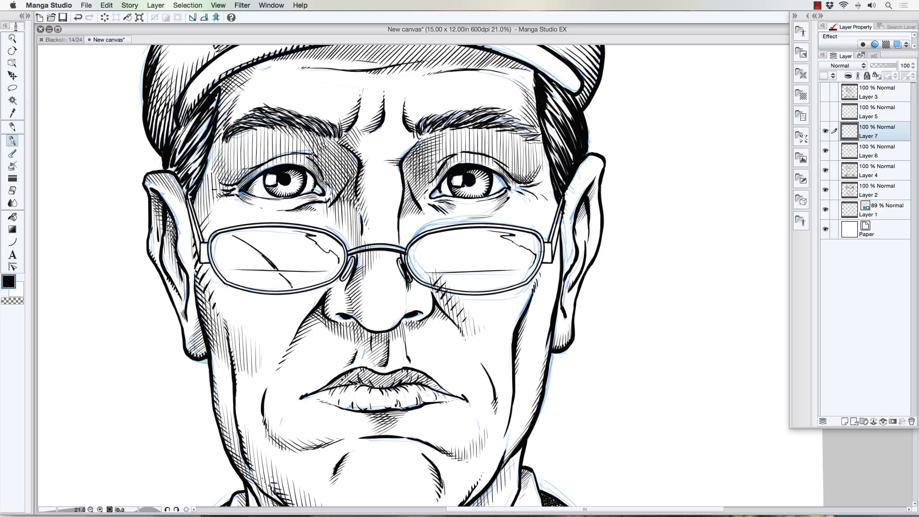
{"action": "left_click_drag", "start_coordinate": [256, 251], "coordinate": [231, 236]}
{"action": "left_click_drag", "start_coordinate": [441, 232], "coordinate": [480, 266]}
{"action": "mouse_move", "coordinate": [228, 233]}
{"action": "left_mouse_down"}
{"action": "mouse_move", "coordinate": [293, 284]}
{"action": "mouse_move", "coordinate": [263, 284]}
{"action": "left_mouse_up"}
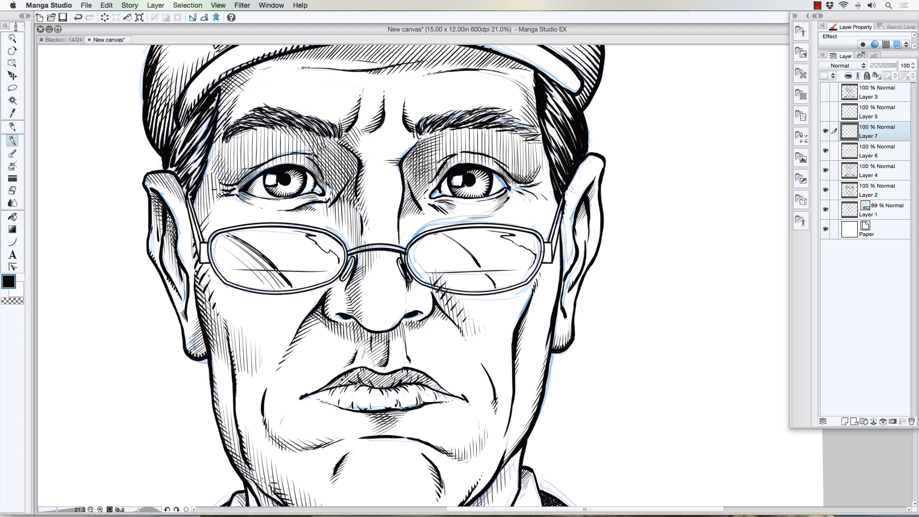
{"action": "mouse_move", "coordinate": [438, 232]}
{"action": "left_mouse_down"}
{"action": "mouse_move", "coordinate": [478, 275]}
{"action": "mouse_move", "coordinate": [432, 240]}
{"action": "mouse_move", "coordinate": [467, 285]}
{"action": "left_mouse_up"}
{"action": "left_click_drag", "start_coordinate": [441, 262], "coordinate": [456, 286]}
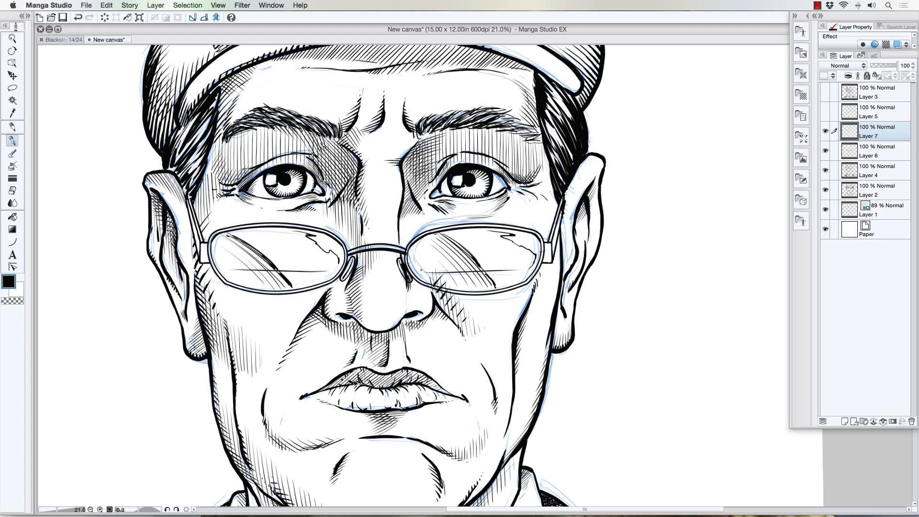
- On Layer 8, add fine hatching below the lower lip, beside the philtrum and along the left side of the nose
{"action": "scroll", "coordinate": [378, 230], "scroll_direction": "down", "scroll_amount": 3}
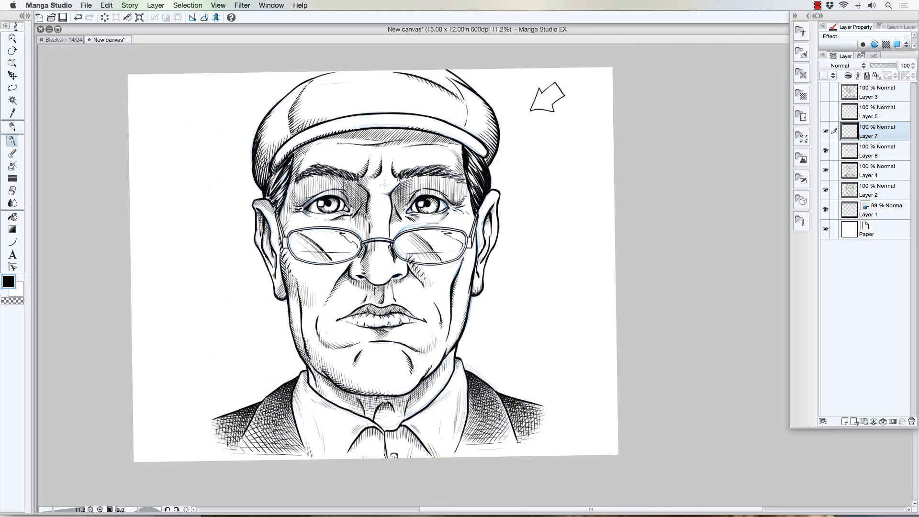
{"action": "scroll", "coordinate": [204, 239], "scroll_direction": "up", "scroll_amount": 1}
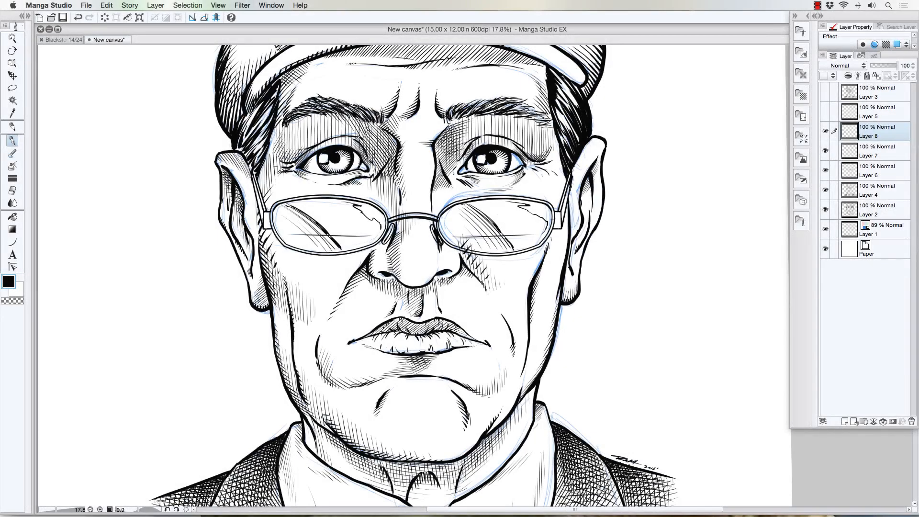
{"action": "left_click_drag", "start_coordinate": [373, 352], "coordinate": [405, 361]}
{"action": "left_click_drag", "start_coordinate": [369, 280], "coordinate": [398, 321]}
{"action": "mouse_move", "coordinate": [367, 170]}
{"action": "left_mouse_down"}
{"action": "mouse_move", "coordinate": [397, 223]}
{"action": "mouse_move", "coordinate": [395, 251]}
{"action": "mouse_move", "coordinate": [415, 286]}
{"action": "left_mouse_up"}
{"action": "left_click_drag", "start_coordinate": [375, 265], "coordinate": [384, 280]}
- Hatch around the left-hand eye, its brow and temple, and add strokes above the right-hand brow
{"action": "left_click_drag", "start_coordinate": [279, 173], "coordinate": [319, 186]}
{"action": "mouse_move", "coordinate": [289, 81]}
{"action": "left_mouse_down"}
{"action": "mouse_move", "coordinate": [303, 111]}
{"action": "mouse_move", "coordinate": [318, 109]}
{"action": "left_mouse_up"}
{"action": "left_click_drag", "start_coordinate": [435, 79], "coordinate": [453, 114]}
{"action": "left_click_drag", "start_coordinate": [270, 158], "coordinate": [290, 129]}
{"action": "mouse_move", "coordinate": [361, 125]}
{"action": "left_mouse_down"}
{"action": "mouse_move", "coordinate": [395, 160]}
{"action": "mouse_move", "coordinate": [368, 130]}
{"action": "left_mouse_up"}
{"action": "left_click_drag", "start_coordinate": [378, 152], "coordinate": [395, 171]}
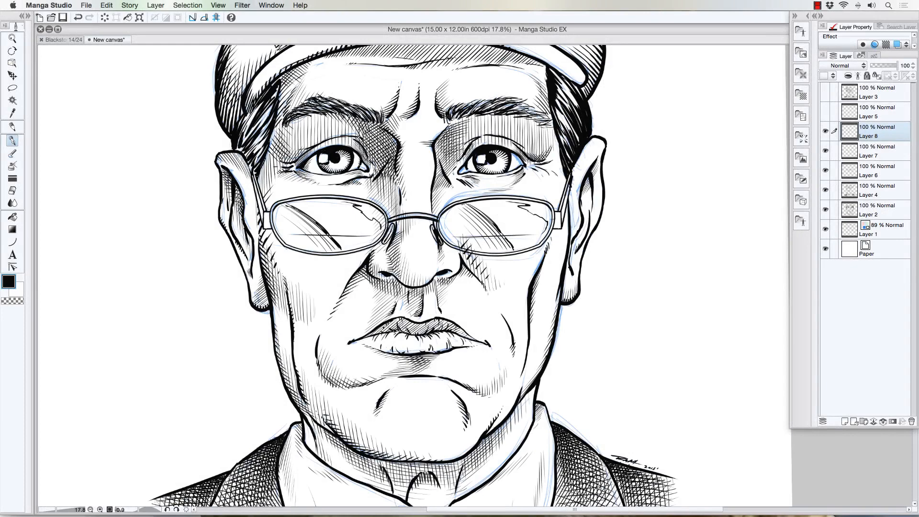
- Hatch the left cheek and ear, darken the left hinge of the glasses, and add short shadow strokes under both lenses
{"action": "left_click_drag", "start_coordinate": [270, 239], "coordinate": [292, 282]}
{"action": "left_click_drag", "start_coordinate": [274, 271], "coordinate": [293, 307]}
{"action": "left_click_drag", "start_coordinate": [252, 191], "coordinate": [242, 155]}
{"action": "left_click_drag", "start_coordinate": [269, 212], "coordinate": [268, 229]}
{"action": "left_click_drag", "start_coordinate": [289, 248], "coordinate": [297, 263]}
{"action": "left_click_drag", "start_coordinate": [352, 254], "coordinate": [356, 261]}
{"action": "left_click_drag", "start_coordinate": [489, 258], "coordinate": [523, 264]}
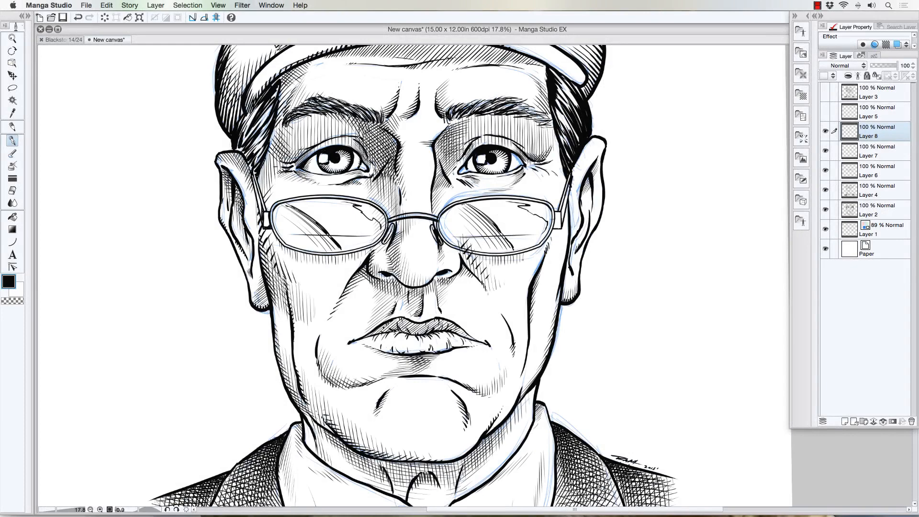
- Ink the right hinge of the glasses, and hatch the right ear, the left cheek fold and the chin
{"action": "left_click_drag", "start_coordinate": [557, 215], "coordinate": [557, 231]}
{"action": "left_click_drag", "start_coordinate": [584, 150], "coordinate": [573, 185]}
{"action": "left_click_drag", "start_coordinate": [572, 280], "coordinate": [564, 301]}
{"action": "left_click_drag", "start_coordinate": [335, 311], "coordinate": [319, 352]}
{"action": "left_click_drag", "start_coordinate": [311, 280], "coordinate": [305, 308]}
{"action": "left_click_drag", "start_coordinate": [376, 383], "coordinate": [350, 406]}
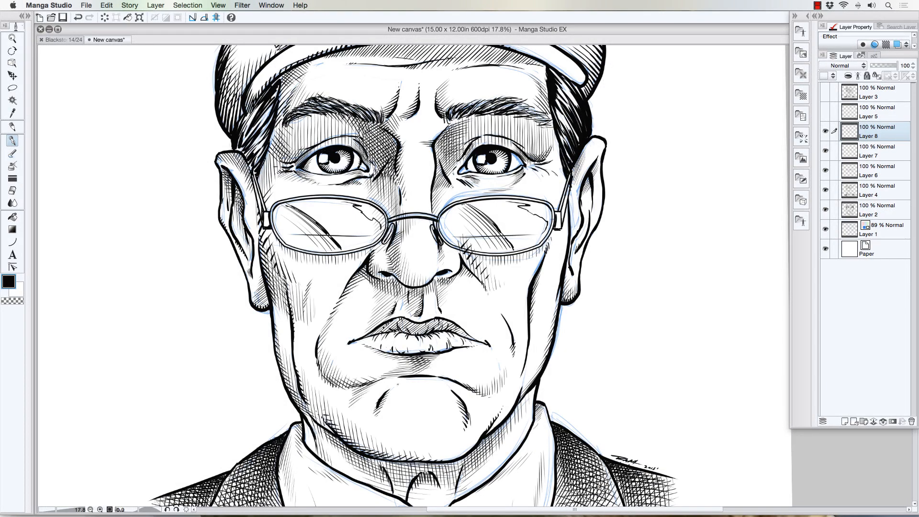
{"action": "left_click_drag", "start_coordinate": [464, 448], "coordinate": [435, 460]}
{"action": "left_click_drag", "start_coordinate": [397, 383], "coordinate": [387, 388]}
- Add hatching to the cap's left side and crease, along the brim's seam and edge, and on its right side
{"action": "key", "text": "ctrl+0"}
{"action": "key", "text": "ctrl+plus"}
{"action": "left_click_drag", "start_coordinate": [302, 191], "coordinate": [316, 254]}
{"action": "left_click_drag", "start_coordinate": [340, 139], "coordinate": [369, 165]}
{"action": "mouse_move", "coordinate": [318, 234]}
{"action": "left_mouse_down"}
{"action": "mouse_move", "coordinate": [348, 266]}
{"action": "mouse_move", "coordinate": [393, 215]}
{"action": "left_mouse_up"}
{"action": "left_click_drag", "start_coordinate": [306, 163], "coordinate": [349, 203]}
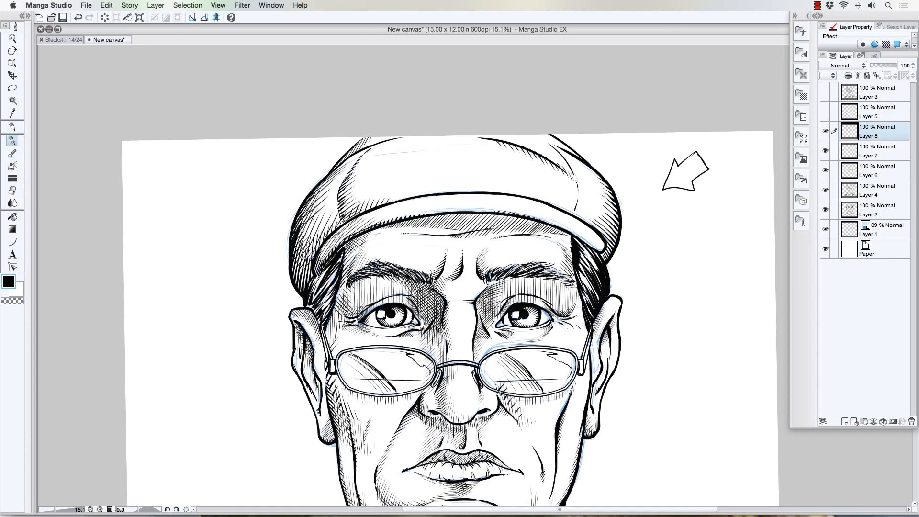
{"action": "left_click_drag", "start_coordinate": [345, 153], "coordinate": [383, 182]}
{"action": "left_click_drag", "start_coordinate": [497, 190], "coordinate": [402, 196]}
{"action": "left_click_drag", "start_coordinate": [407, 211], "coordinate": [527, 206]}
{"action": "mouse_move", "coordinate": [581, 237]}
{"action": "left_mouse_down"}
{"action": "mouse_move", "coordinate": [598, 247]}
{"action": "mouse_move", "coordinate": [603, 206]}
{"action": "left_mouse_up"}
{"action": "left_click_drag", "start_coordinate": [589, 215], "coordinate": [613, 173]}
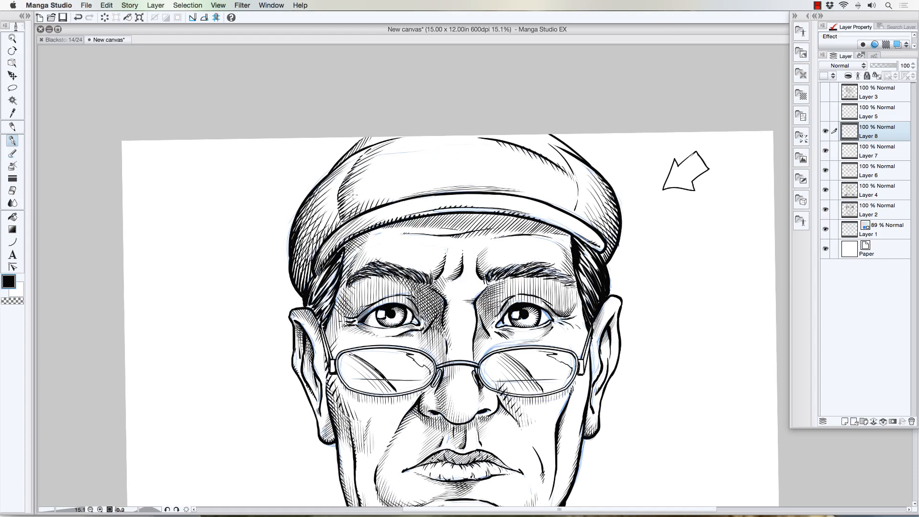
{"action": "left_click_drag", "start_coordinate": [354, 191], "coordinate": [367, 213]}
- Add fine hatching to both upper eyelids and crosshatch the outer corner of the right-hand eye socket
{"action": "left_click_drag", "start_coordinate": [342, 311], "coordinate": [357, 322]}
{"action": "left_click_drag", "start_coordinate": [371, 286], "coordinate": [405, 305]}
{"action": "left_click_drag", "start_coordinate": [509, 290], "coordinate": [529, 296]}
{"action": "mouse_move", "coordinate": [553, 306]}
{"action": "left_mouse_down"}
{"action": "mouse_move", "coordinate": [574, 313]}
{"action": "mouse_move", "coordinate": [576, 342]}
{"action": "left_mouse_up"}
{"action": "left_click_drag", "start_coordinate": [571, 314], "coordinate": [582, 339]}
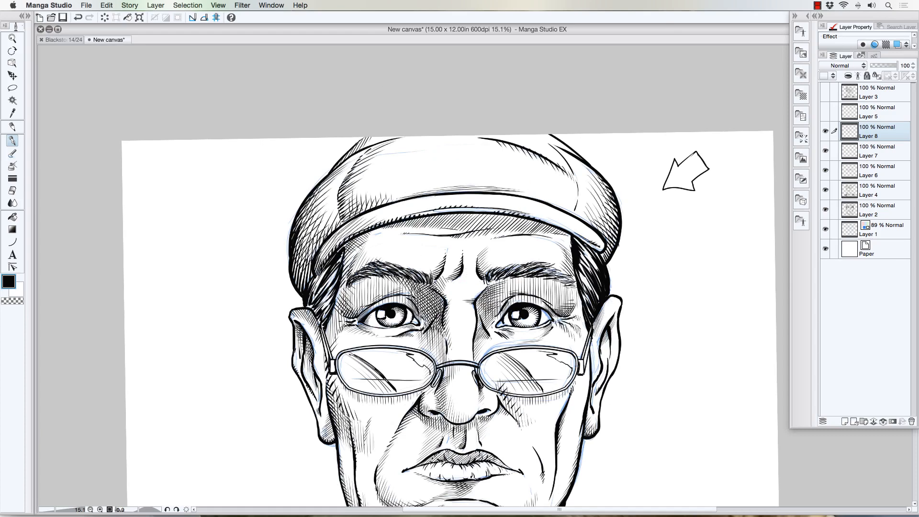
- Refine both eyes with small ink strokes around the irises and lids, and add short hatching along the forehead wrinkles
{"action": "scroll", "coordinate": [491, 295], "scroll_direction": "up", "scroll_amount": 3}
{"action": "left_click_drag", "start_coordinate": [488, 300], "coordinate": [497, 311]}
{"action": "left_click_drag", "start_coordinate": [560, 290], "coordinate": [572, 307]}
{"action": "left_click_drag", "start_coordinate": [264, 296], "coordinate": [275, 310]}
{"action": "left_click_drag", "start_coordinate": [285, 279], "coordinate": [300, 287]}
{"action": "left_click_drag", "start_coordinate": [503, 299], "coordinate": [520, 312]}
{"action": "left_click_drag", "start_coordinate": [530, 279], "coordinate": [544, 287]}
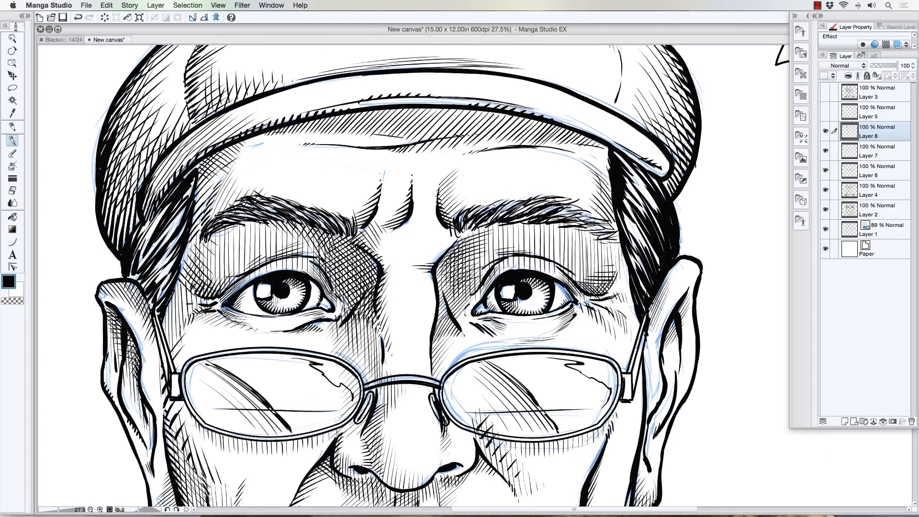
{"action": "left_click_drag", "start_coordinate": [536, 147], "coordinate": [559, 151]}
{"action": "left_click_drag", "start_coordinate": [304, 126], "coordinate": [328, 134]}
- Crosshatch the shadow beneath the lower lip, the chin, the left jawline and cheek, and the left temple
{"action": "scroll", "coordinate": [414, 276], "scroll_direction": "down", "scroll_amount": 2}
{"action": "left_click_drag", "start_coordinate": [278, 393], "coordinate": [297, 415]}
{"action": "left_click_drag", "start_coordinate": [383, 364], "coordinate": [407, 375]}
{"action": "left_click_drag", "start_coordinate": [424, 400], "coordinate": [433, 414]}
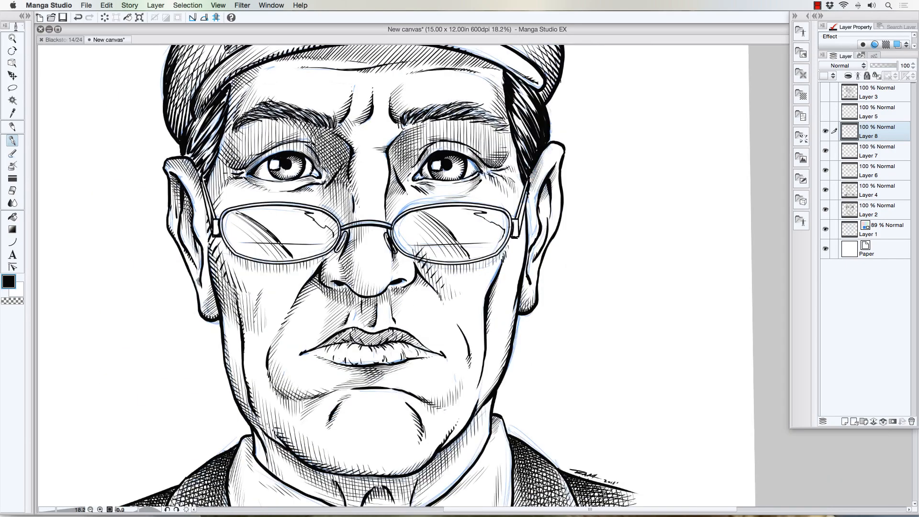
{"action": "left_click_drag", "start_coordinate": [373, 370], "coordinate": [411, 390]}
{"action": "left_click_drag", "start_coordinate": [232, 383], "coordinate": [253, 412]}
{"action": "left_click_drag", "start_coordinate": [254, 405], "coordinate": [267, 422]}
{"action": "left_click_drag", "start_coordinate": [225, 321], "coordinate": [239, 343]}
{"action": "left_click_drag", "start_coordinate": [227, 355], "coordinate": [256, 383]}
{"action": "left_click_drag", "start_coordinate": [221, 167], "coordinate": [237, 191]}
- Add hatching strokes to the shirt collar and the shirt front below the neck
{"action": "scroll", "coordinate": [235, 149], "scroll_direction": "down", "scroll_amount": 1}
{"action": "left_click_drag", "start_coordinate": [253, 462], "coordinate": [262, 431]}
{"action": "left_click_drag", "start_coordinate": [360, 493], "coordinate": [372, 514]}
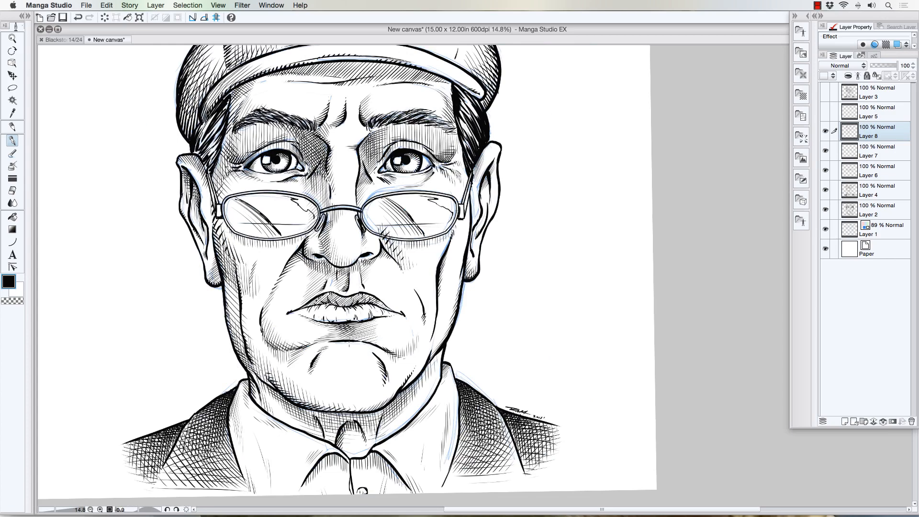
{"action": "left_click_drag", "start_coordinate": [316, 469], "coordinate": [335, 486]}
{"action": "left_click_drag", "start_coordinate": [320, 474], "coordinate": [409, 472]}
- Hatch around the nostrils, the right cheek and right side of the chin, and fill in the glare bands on both lenses
{"action": "left_click_drag", "start_coordinate": [318, 261], "coordinate": [330, 275]}
{"action": "left_click_drag", "start_coordinate": [377, 251], "coordinate": [402, 273]}
{"action": "left_click_drag", "start_coordinate": [421, 266], "coordinate": [440, 352]}
{"action": "left_click_drag", "start_coordinate": [395, 353], "coordinate": [422, 393]}
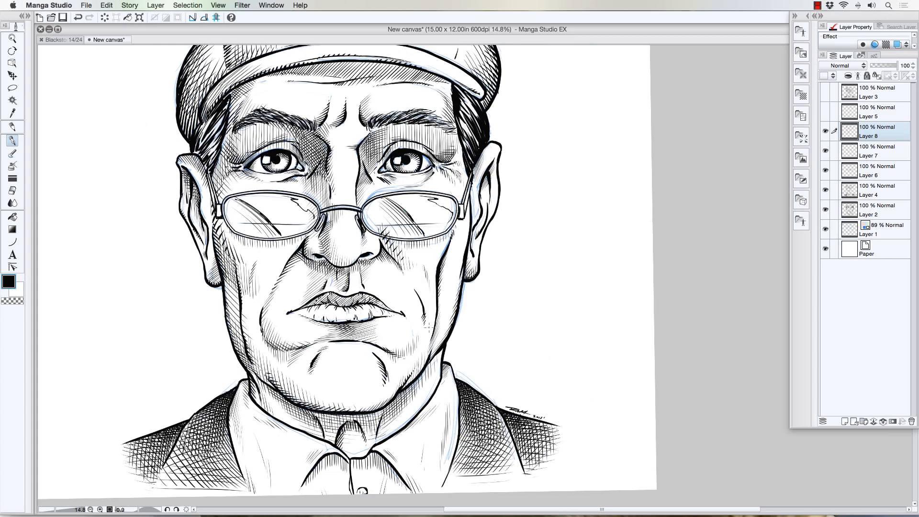
{"action": "left_click_drag", "start_coordinate": [239, 199], "coordinate": [265, 237]}
{"action": "left_click_drag", "start_coordinate": [389, 199], "coordinate": [423, 241]}
- Deepen the hatching inside the left ear and across the left temple and forehead under the cap brim
{"action": "left_click_drag", "start_coordinate": [189, 158], "coordinate": [200, 205]}
{"action": "left_click_drag", "start_coordinate": [211, 170], "coordinate": [207, 284]}
{"action": "left_click_drag", "start_coordinate": [233, 83], "coordinate": [249, 107]}
{"action": "left_click_drag", "start_coordinate": [283, 69], "coordinate": [290, 108]}
{"action": "left_click_drag", "start_coordinate": [230, 96], "coordinate": [258, 127]}
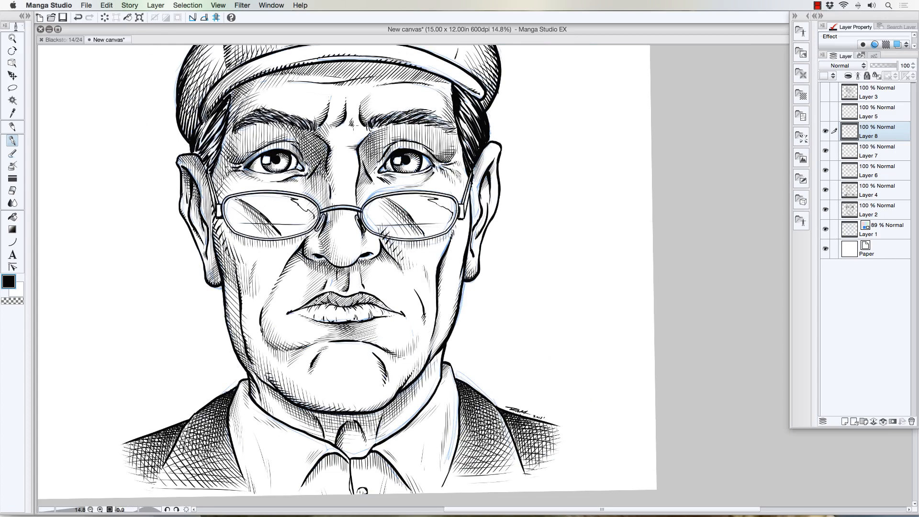
- Hatch the nose from bridge to nostrils, the cheek edge beside the left hinge, and the centre of the forehead
{"action": "left_click_drag", "start_coordinate": [323, 134], "coordinate": [342, 148]}
{"action": "mouse_move", "coordinate": [328, 216]}
{"action": "left_mouse_down"}
{"action": "mouse_move", "coordinate": [348, 232]}
{"action": "mouse_move", "coordinate": [351, 262]}
{"action": "left_mouse_up"}
{"action": "mouse_move", "coordinate": [304, 242]}
{"action": "left_mouse_down"}
{"action": "mouse_move", "coordinate": [316, 254]}
{"action": "mouse_move", "coordinate": [373, 261]}
{"action": "left_mouse_up"}
{"action": "left_click_drag", "start_coordinate": [331, 214], "coordinate": [352, 226]}
{"action": "left_click_drag", "start_coordinate": [215, 222], "coordinate": [231, 247]}
{"action": "mouse_move", "coordinate": [359, 86]}
{"action": "left_mouse_down"}
{"action": "mouse_move", "coordinate": [386, 102]}
{"action": "mouse_move", "coordinate": [379, 116]}
{"action": "left_mouse_up"}
{"action": "left_click_drag", "start_coordinate": [339, 83], "coordinate": [370, 95]}
- Add fine fold lines and hatching to both sides of the shirt collar and the shirt front
{"action": "left_click_drag", "start_coordinate": [231, 417], "coordinate": [266, 493]}
{"action": "left_click_drag", "start_coordinate": [260, 420], "coordinate": [277, 440]}
{"action": "left_click_drag", "start_coordinate": [270, 426], "coordinate": [293, 445]}
{"action": "left_click_drag", "start_coordinate": [371, 458], "coordinate": [397, 481]}
{"action": "left_click_drag", "start_coordinate": [411, 387], "coordinate": [424, 417]}
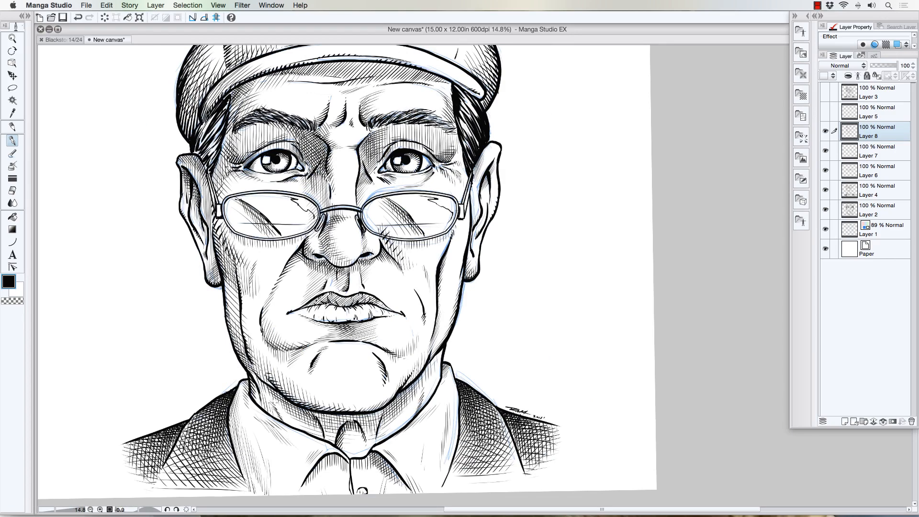
- Touch up the hatching under the chin, at the left mouth corner, on the philtrum and along the right jaw
{"action": "left_click_drag", "start_coordinate": [343, 397], "coordinate": [354, 410]}
{"action": "mouse_move", "coordinate": [299, 308]}
{"action": "left_mouse_down"}
{"action": "mouse_move", "coordinate": [325, 320]}
{"action": "mouse_move", "coordinate": [362, 314]}
{"action": "mouse_move", "coordinate": [290, 317]}
{"action": "left_mouse_up"}
{"action": "left_click_drag", "start_coordinate": [348, 274], "coordinate": [356, 292]}
{"action": "left_click_drag", "start_coordinate": [462, 242], "coordinate": [468, 275]}
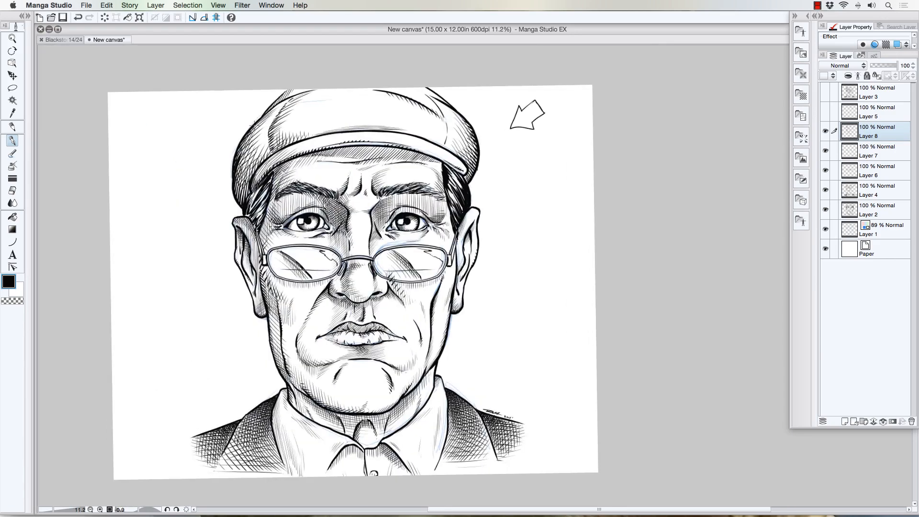
- Build up the hatching across the cap's crown, both of its sides and the forehead shadow under the brim
{"action": "key", "text": "super+minus"}
{"action": "left_click_drag", "start_coordinate": [511, 127], "coordinate": [543, 103]}
{"action": "left_click_drag", "start_coordinate": [249, 144], "coordinate": [309, 91]}
{"action": "left_click_drag", "start_coordinate": [307, 124], "coordinate": [336, 139]}
{"action": "left_click_drag", "start_coordinate": [421, 103], "coordinate": [460, 153]}
{"action": "left_click_drag", "start_coordinate": [287, 139], "coordinate": [311, 153]}
{"action": "left_click_drag", "start_coordinate": [426, 151], "coordinate": [460, 167]}
{"action": "mouse_move", "coordinate": [297, 162]}
{"action": "left_mouse_down"}
{"action": "mouse_move", "coordinate": [330, 170]}
{"action": "mouse_move", "coordinate": [316, 186]}
{"action": "left_mouse_up"}
- Deepen the hatching around the brows, eye sockets and nose bridge, and beside the mouth and left smile line
{"action": "left_click_drag", "start_coordinate": [383, 182], "coordinate": [400, 189]}
{"action": "left_click_drag", "start_coordinate": [373, 196], "coordinate": [393, 227]}
{"action": "left_click_drag", "start_coordinate": [329, 200], "coordinate": [340, 229]}
{"action": "mouse_move", "coordinate": [278, 192]}
{"action": "left_mouse_down"}
{"action": "mouse_move", "coordinate": [324, 206]}
{"action": "mouse_move", "coordinate": [378, 245]}
{"action": "left_mouse_up"}
{"action": "left_click_drag", "start_coordinate": [430, 196], "coordinate": [447, 218]}
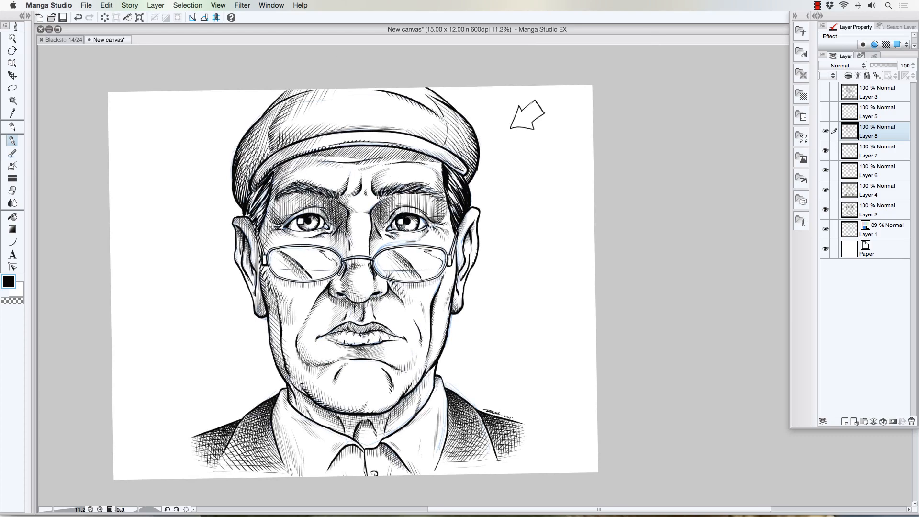
{"action": "left_click_drag", "start_coordinate": [293, 181], "coordinate": [309, 190]}
{"action": "left_click_drag", "start_coordinate": [396, 182], "coordinate": [419, 187]}
{"action": "left_click_drag", "start_coordinate": [419, 186], "coordinate": [436, 194]}
{"action": "left_click_drag", "start_coordinate": [373, 303], "coordinate": [389, 327]}
{"action": "left_click_drag", "start_coordinate": [314, 293], "coordinate": [336, 309]}
- Darken the jacket's lapels and shoulders with additional crosshatching strokes on both sides
{"action": "key", "text": "super+plus"}
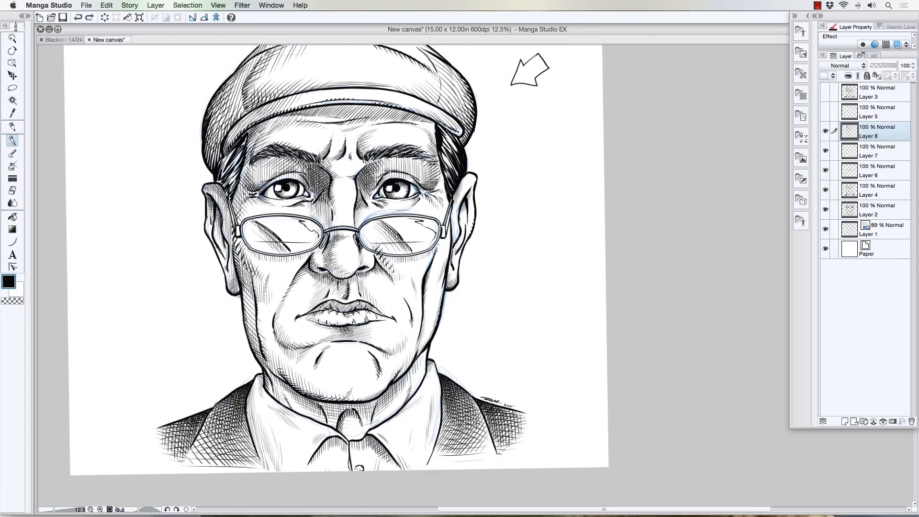
{"action": "left_click_drag", "start_coordinate": [205, 395], "coordinate": [241, 444]}
{"action": "left_click_drag", "start_coordinate": [214, 419], "coordinate": [254, 453]}
{"action": "left_click_drag", "start_coordinate": [171, 417], "coordinate": [205, 448]}
{"action": "left_click_drag", "start_coordinate": [224, 428], "coordinate": [253, 456]}
{"action": "left_click_drag", "start_coordinate": [443, 392], "coordinate": [464, 436]}
- Add hatching inside the left ear and along the left temple and sideburn
{"action": "left_click_drag", "start_coordinate": [209, 197], "coordinate": [215, 211]}
{"action": "left_click_drag", "start_coordinate": [222, 243], "coordinate": [228, 265]}
{"action": "left_click_drag", "start_coordinate": [254, 134], "coordinate": [245, 188]}
{"action": "left_click_drag", "start_coordinate": [245, 194], "coordinate": [235, 211]}
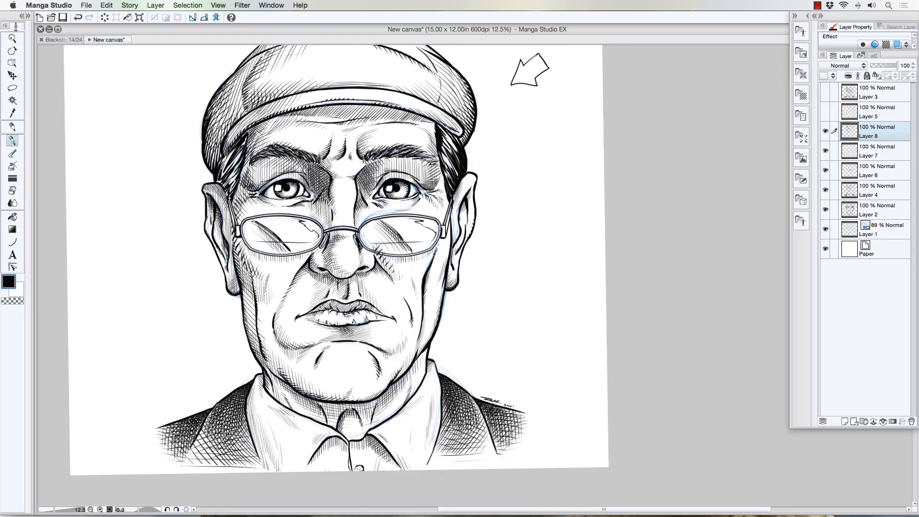
- Add fine hatching around both eyes, across the two eyeglass lenses and on the cheek below the left lens
{"action": "left_click_drag", "start_coordinate": [307, 184], "coordinate": [300, 195]}
{"action": "left_click_drag", "start_coordinate": [266, 196], "coordinate": [295, 194]}
{"action": "left_click_drag", "start_coordinate": [402, 185], "coordinate": [407, 193]}
{"action": "left_click_drag", "start_coordinate": [244, 217], "coordinate": [267, 248]}
{"action": "left_click_drag", "start_coordinate": [364, 223], "coordinate": [397, 252]}
{"action": "scroll", "coordinate": [369, 244], "scroll_direction": "up", "scroll_amount": 2}
{"action": "left_click_drag", "start_coordinate": [281, 264], "coordinate": [268, 278]}
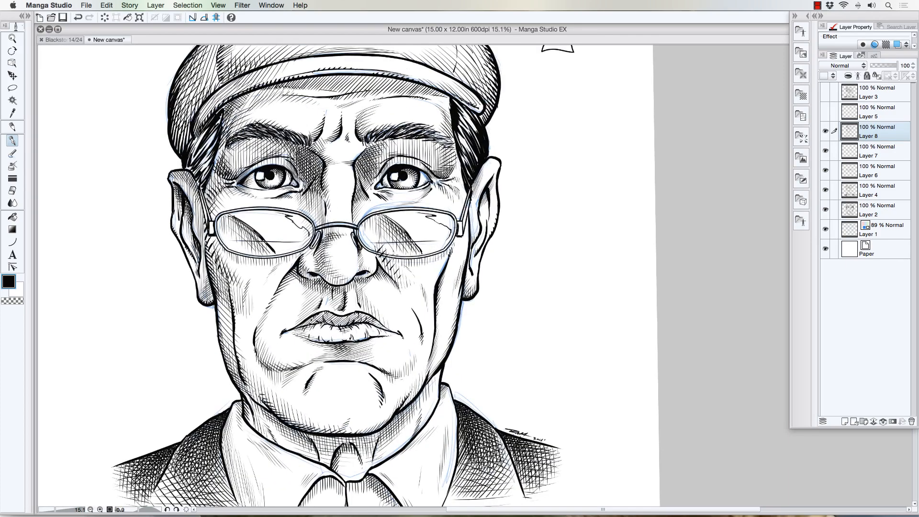
- Deepen the hatching beneath both eyes and across the upper eyelids
{"action": "left_click_drag", "start_coordinate": [230, 191], "coordinate": [257, 200]}
{"action": "left_click_drag", "start_coordinate": [407, 195], "coordinate": [437, 200]}
{"action": "left_click_drag", "start_coordinate": [271, 165], "coordinate": [286, 158]}
{"action": "left_click_drag", "start_coordinate": [385, 169], "coordinate": [410, 159]}
- Build up hatching along the cap's brim and right side, across the forehead and at the left temple
{"action": "key", "text": "super+minus"}
{"action": "left_click_drag", "start_coordinate": [293, 94], "coordinate": [359, 68]}
{"action": "mouse_move", "coordinate": [405, 67]}
{"action": "left_mouse_down"}
{"action": "mouse_move", "coordinate": [435, 76]}
{"action": "mouse_move", "coordinate": [486, 127]}
{"action": "left_mouse_up"}
{"action": "left_click_drag", "start_coordinate": [359, 99], "coordinate": [393, 111]}
{"action": "left_click_drag", "start_coordinate": [249, 136], "coordinate": [268, 116]}
{"action": "left_click_drag", "start_coordinate": [330, 85], "coordinate": [350, 70]}
{"action": "left_click_drag", "start_coordinate": [414, 68], "coordinate": [432, 81]}
{"action": "left_click_drag", "start_coordinate": [381, 119], "coordinate": [430, 124]}
{"action": "left_click_drag", "start_coordinate": [260, 161], "coordinate": [280, 139]}
{"action": "left_click_drag", "start_coordinate": [268, 93], "coordinate": [283, 85]}
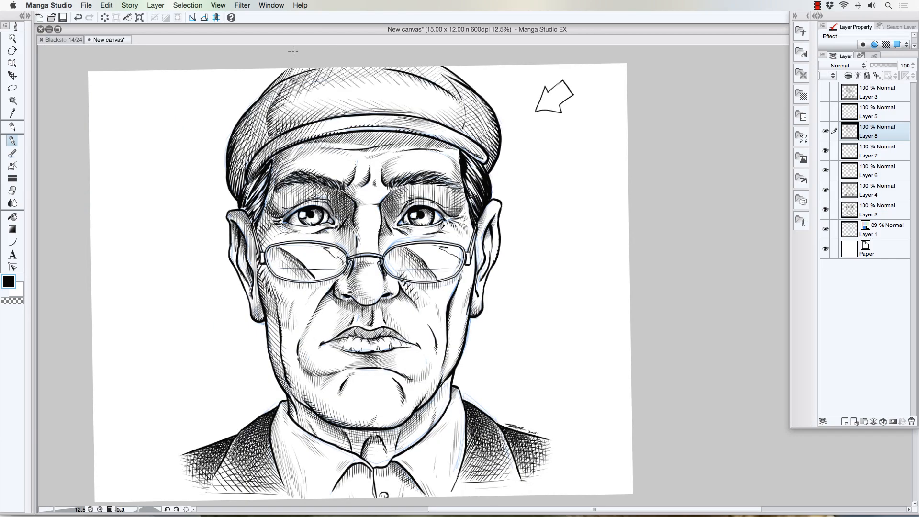
- Create a new layer and crosshatch the background beside the left jaw and above the left shoulder
{"action": "key", "text": "super+shift+n"}
{"action": "mouse_move", "coordinate": [261, 365]}
{"action": "left_mouse_down"}
{"action": "mouse_move", "coordinate": [233, 425]}
{"action": "mouse_move", "coordinate": [240, 402]}
{"action": "left_mouse_up"}
{"action": "left_click_drag", "start_coordinate": [239, 336], "coordinate": [182, 426]}
{"action": "left_click_drag", "start_coordinate": [230, 287], "coordinate": [211, 331]}
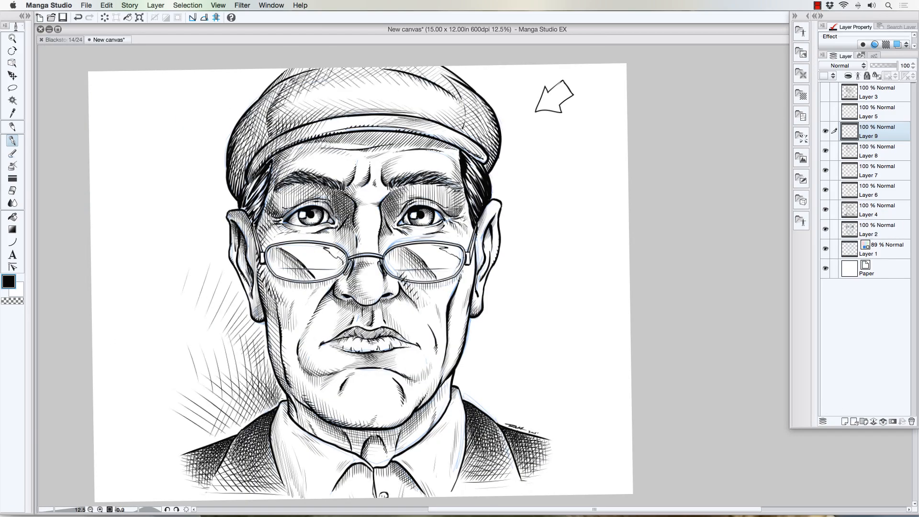
{"action": "left_click_drag", "start_coordinate": [280, 369], "coordinate": [225, 411]}
{"action": "left_click_drag", "start_coordinate": [268, 340], "coordinate": [192, 441]}
- Crosshatch the background on the portrait's right side, from above the shoulder up beside the ear
{"action": "left_click_drag", "start_coordinate": [498, 345], "coordinate": [484, 412]}
{"action": "left_click_drag", "start_coordinate": [526, 359], "coordinate": [522, 419]}
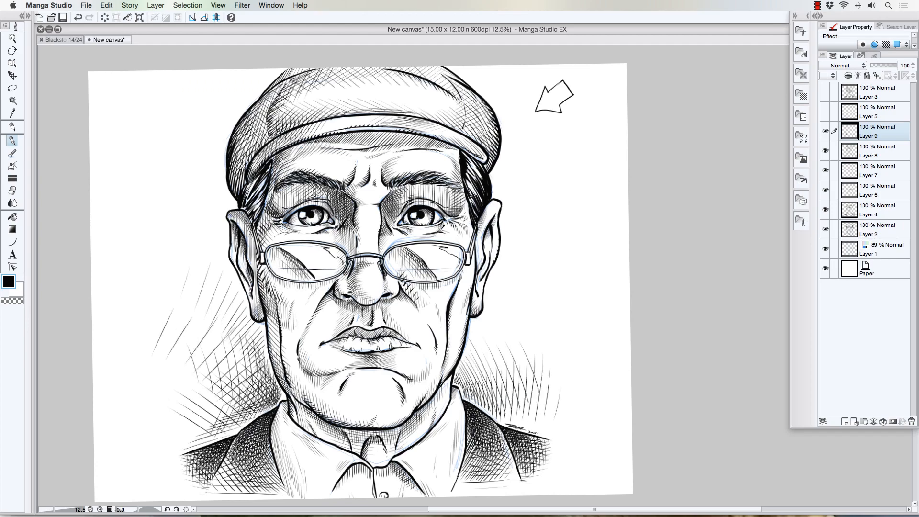
{"action": "left_click_drag", "start_coordinate": [522, 309], "coordinate": [521, 376]}
{"action": "left_click_drag", "start_coordinate": [498, 300], "coordinate": [483, 383]}
{"action": "left_click_drag", "start_coordinate": [536, 379], "coordinate": [526, 423]}
{"action": "left_click_drag", "start_coordinate": [519, 276], "coordinate": [507, 323]}
{"action": "left_click_drag", "start_coordinate": [534, 256], "coordinate": [522, 318]}
{"action": "scroll", "coordinate": [295, 196], "scroll_direction": "down", "scroll_amount": 1}
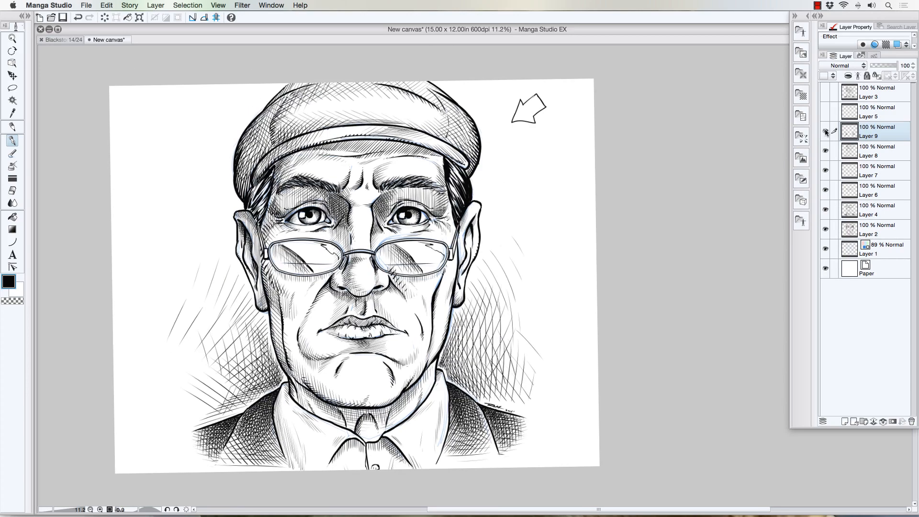
- Create another new layer and add fine hatching to the left cheek, both brows, the left temple, the left ear and the nose bridge
{"action": "key", "text": "super+shift+n"}
{"action": "mouse_move", "coordinate": [272, 313]}
{"action": "left_mouse_down"}
{"action": "mouse_move", "coordinate": [295, 352]}
{"action": "mouse_move", "coordinate": [335, 361]}
{"action": "left_mouse_up"}
{"action": "mouse_move", "coordinate": [271, 273]}
{"action": "left_mouse_down"}
{"action": "mouse_move", "coordinate": [295, 309]}
{"action": "mouse_move", "coordinate": [347, 315]}
{"action": "left_mouse_up"}
{"action": "left_click_drag", "start_coordinate": [273, 189], "coordinate": [306, 214]}
{"action": "left_click_drag", "start_coordinate": [389, 189], "coordinate": [429, 210]}
{"action": "left_click_drag", "start_coordinate": [260, 181], "coordinate": [268, 207]}
{"action": "left_click_drag", "start_coordinate": [256, 240], "coordinate": [260, 262]}
{"action": "left_click_drag", "start_coordinate": [336, 196], "coordinate": [342, 211]}
{"action": "left_click_drag", "start_coordinate": [376, 204], "coordinate": [389, 223]}
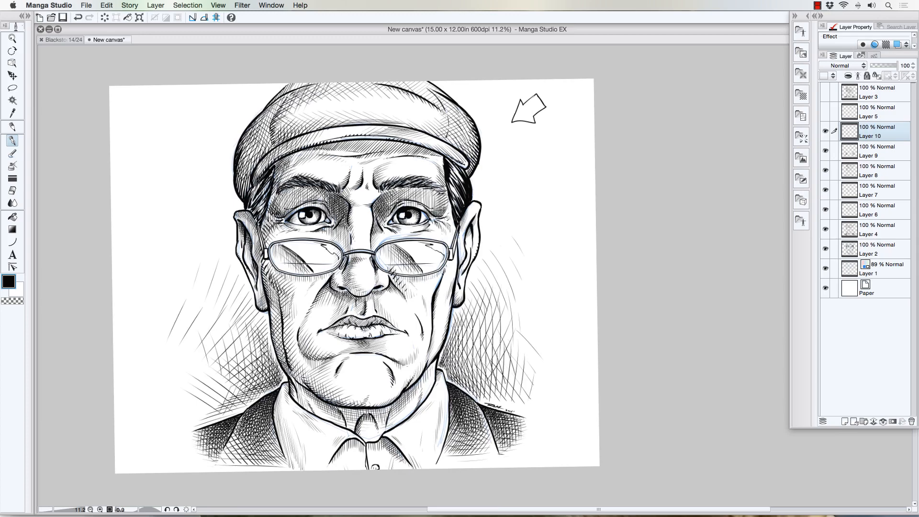
- Add hatching strokes along the left jaw, both collar sides, the neck, the chin and above the upper lip
{"action": "left_click_drag", "start_coordinate": [265, 282], "coordinate": [278, 309]}
{"action": "left_click_drag", "start_coordinate": [295, 383], "coordinate": [309, 407]}
{"action": "left_click_drag", "start_coordinate": [392, 383], "coordinate": [412, 424]}
{"action": "left_click_drag", "start_coordinate": [309, 390], "coordinate": [355, 436]}
{"action": "mouse_move", "coordinate": [337, 317]}
{"action": "left_mouse_down"}
{"action": "mouse_move", "coordinate": [354, 326]}
{"action": "mouse_move", "coordinate": [361, 369]}
{"action": "mouse_move", "coordinate": [391, 364]}
{"action": "left_mouse_up"}
{"action": "left_click_drag", "start_coordinate": [368, 297], "coordinate": [371, 314]}
- Add short hatching strokes on the nose bridge, between and above the brows, and inside the right ear
{"action": "left_click_drag", "start_coordinate": [353, 210], "coordinate": [352, 232]}
{"action": "left_click_drag", "start_coordinate": [361, 192], "coordinate": [352, 213]}
{"action": "left_click_drag", "start_coordinate": [383, 182], "coordinate": [393, 167]}
{"action": "left_click_drag", "start_coordinate": [461, 244], "coordinate": [462, 263]}
{"action": "left_click_drag", "start_coordinate": [474, 203], "coordinate": [468, 217]}
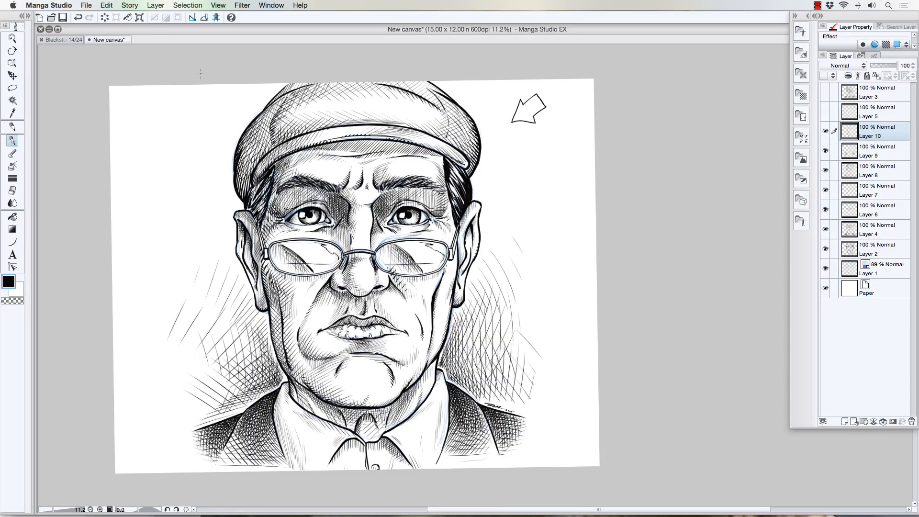
{"action": "scroll", "coordinate": [341, 244], "scroll_direction": "up", "scroll_amount": 3}
{"action": "key", "text": "ctrl+0"}
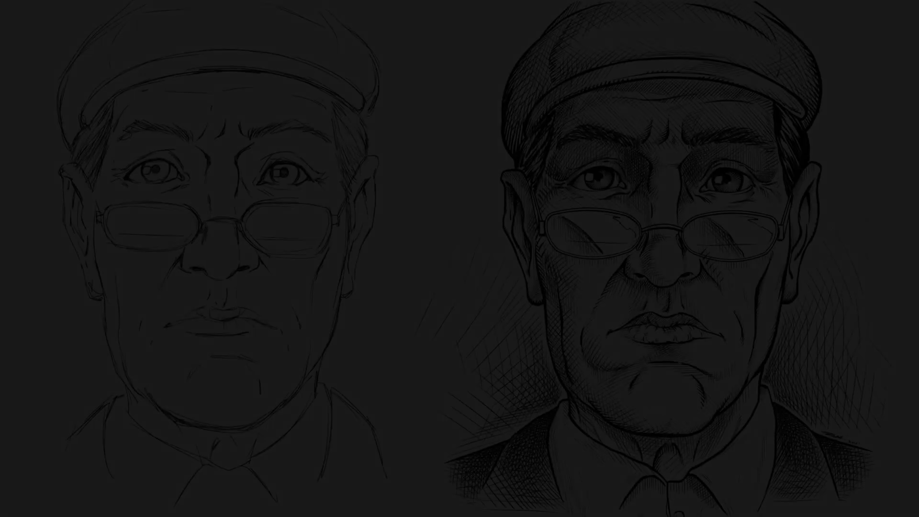